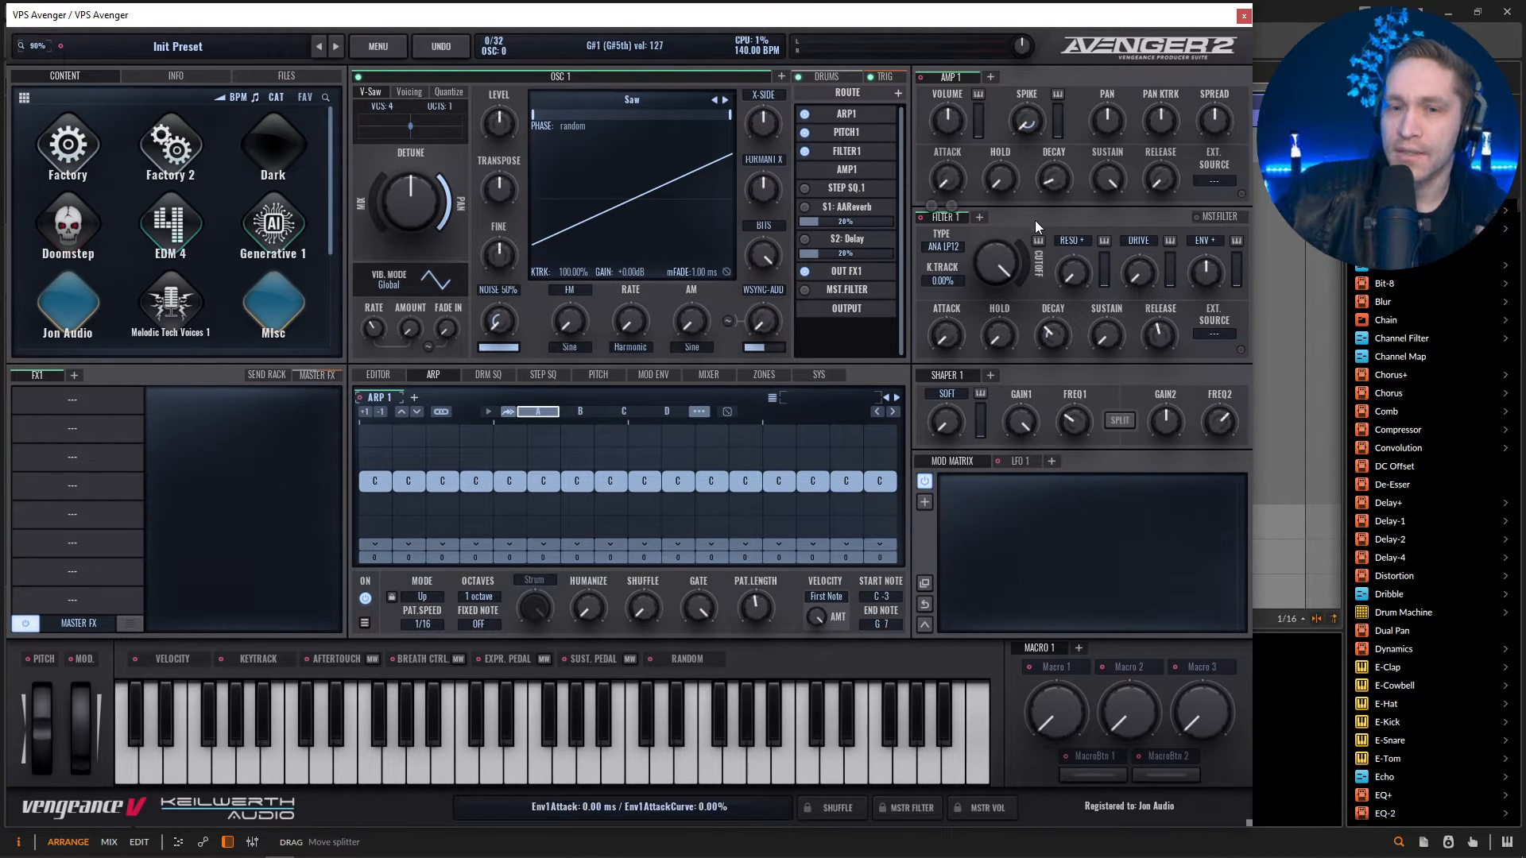
Keep Filter 1 on ANA LP12, lower its cutoff to about 414 Hz, and raise its envelope amount and resonance.
click(947, 246)
mouse_move(984, 268)
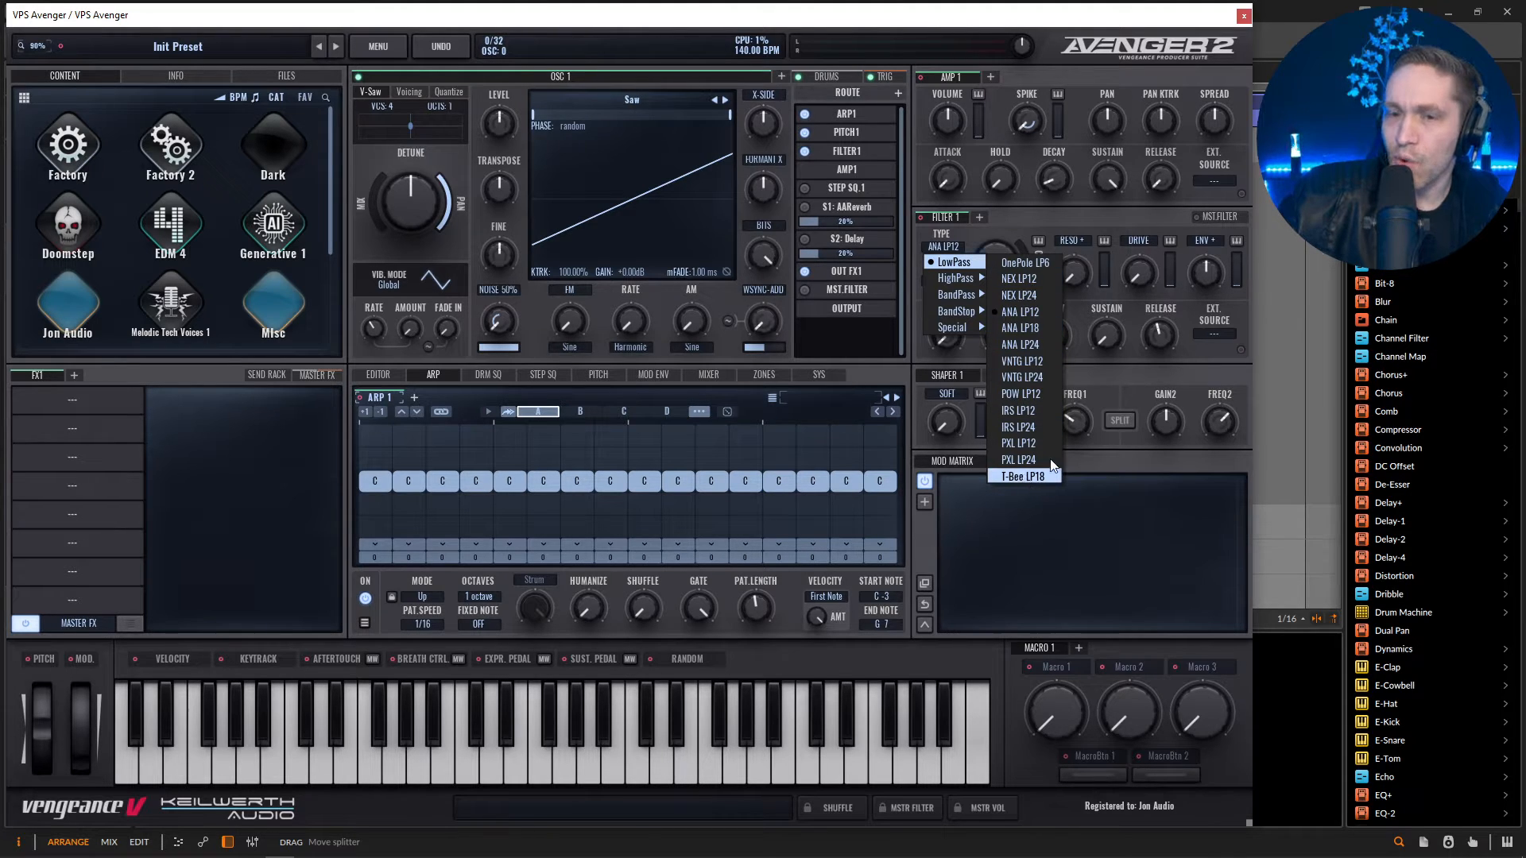
click(1146, 393)
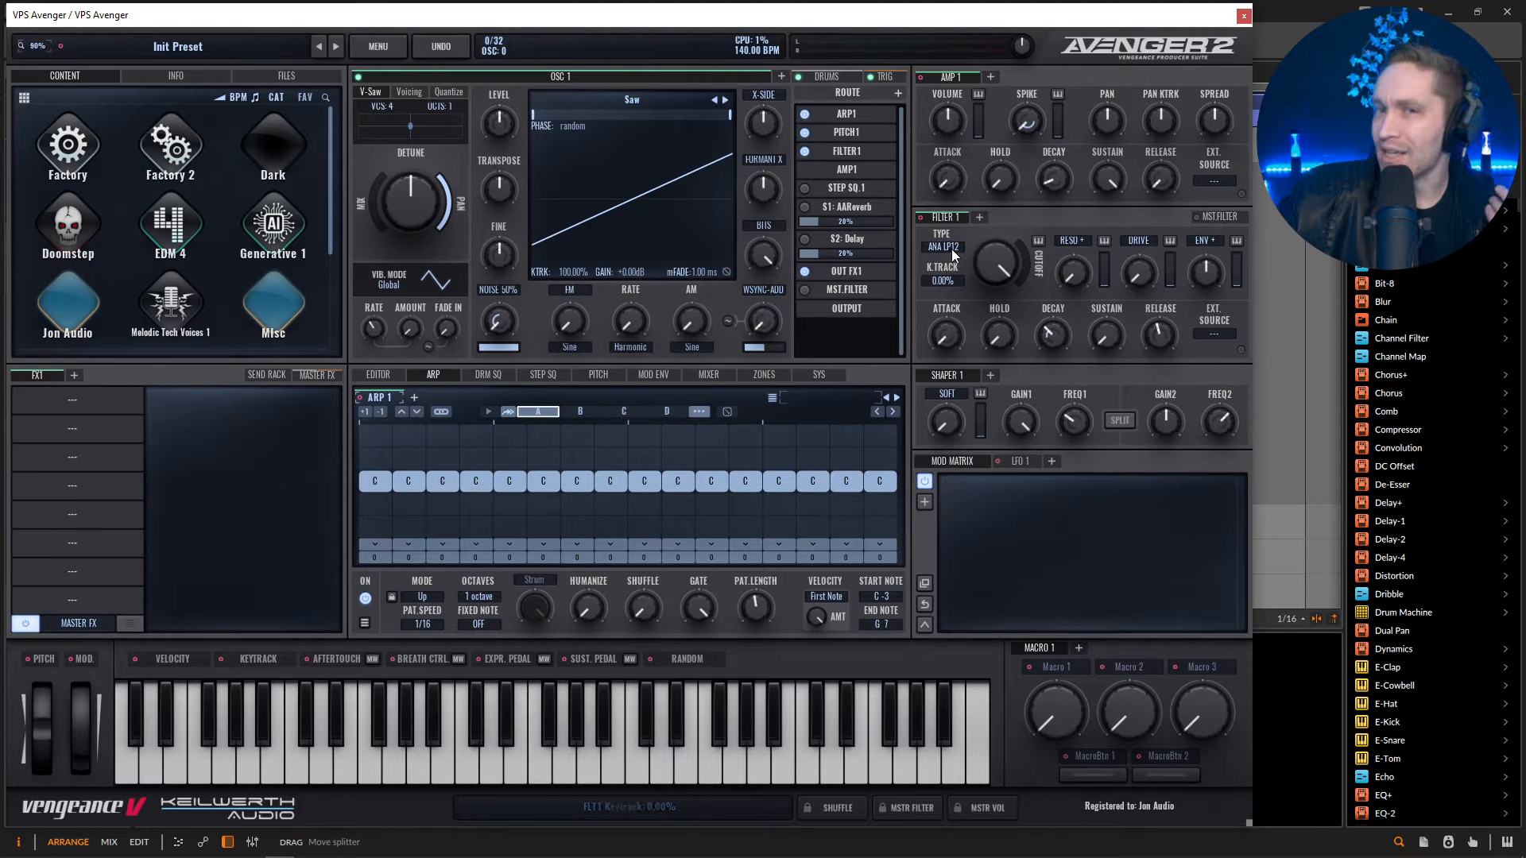
drag(992, 264, 998, 346)
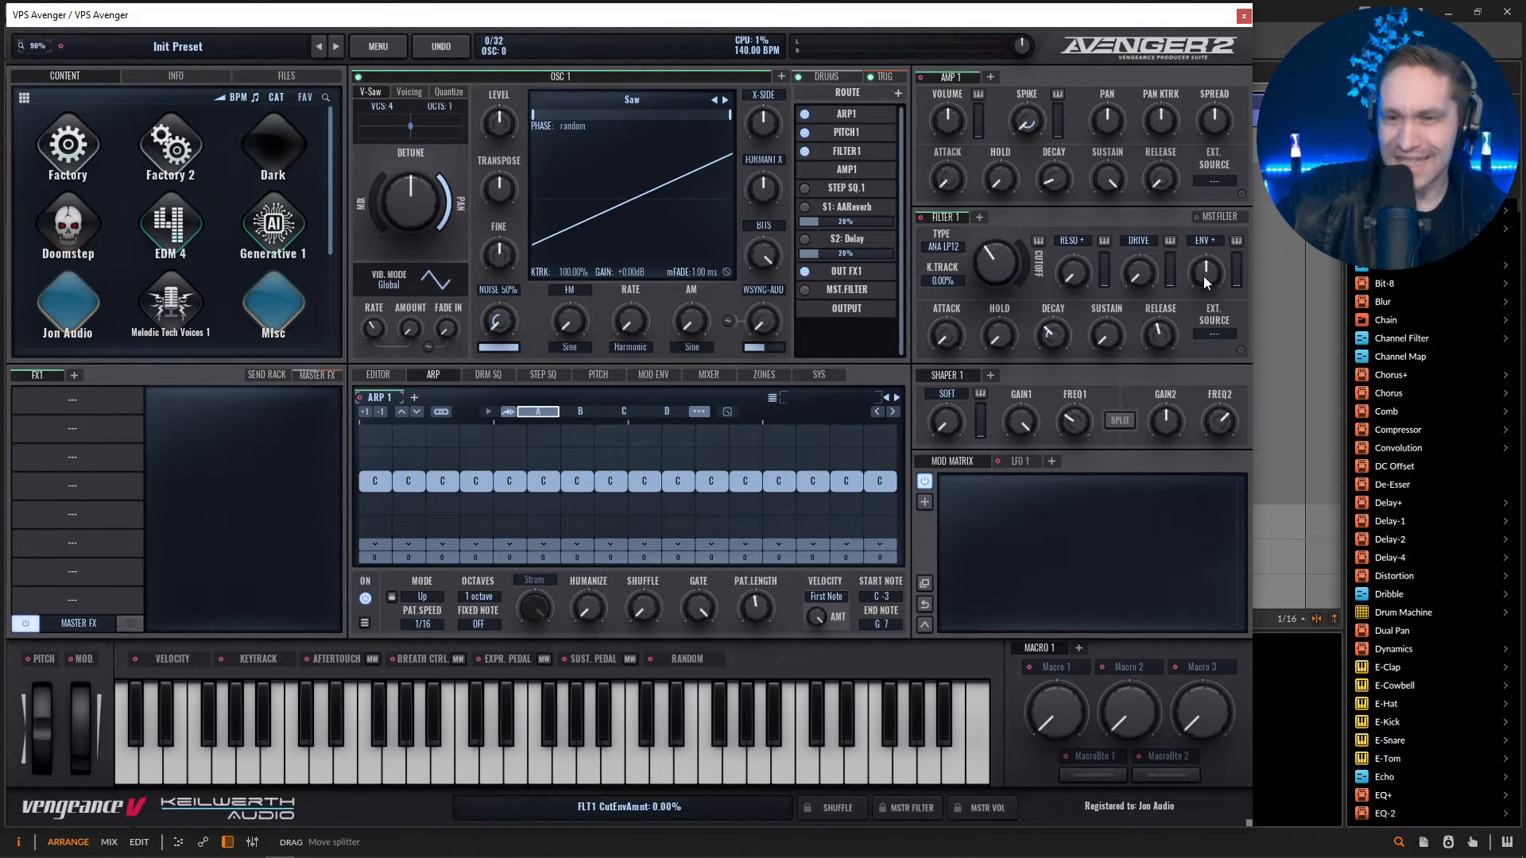
drag(1210, 278, 1212, 248)
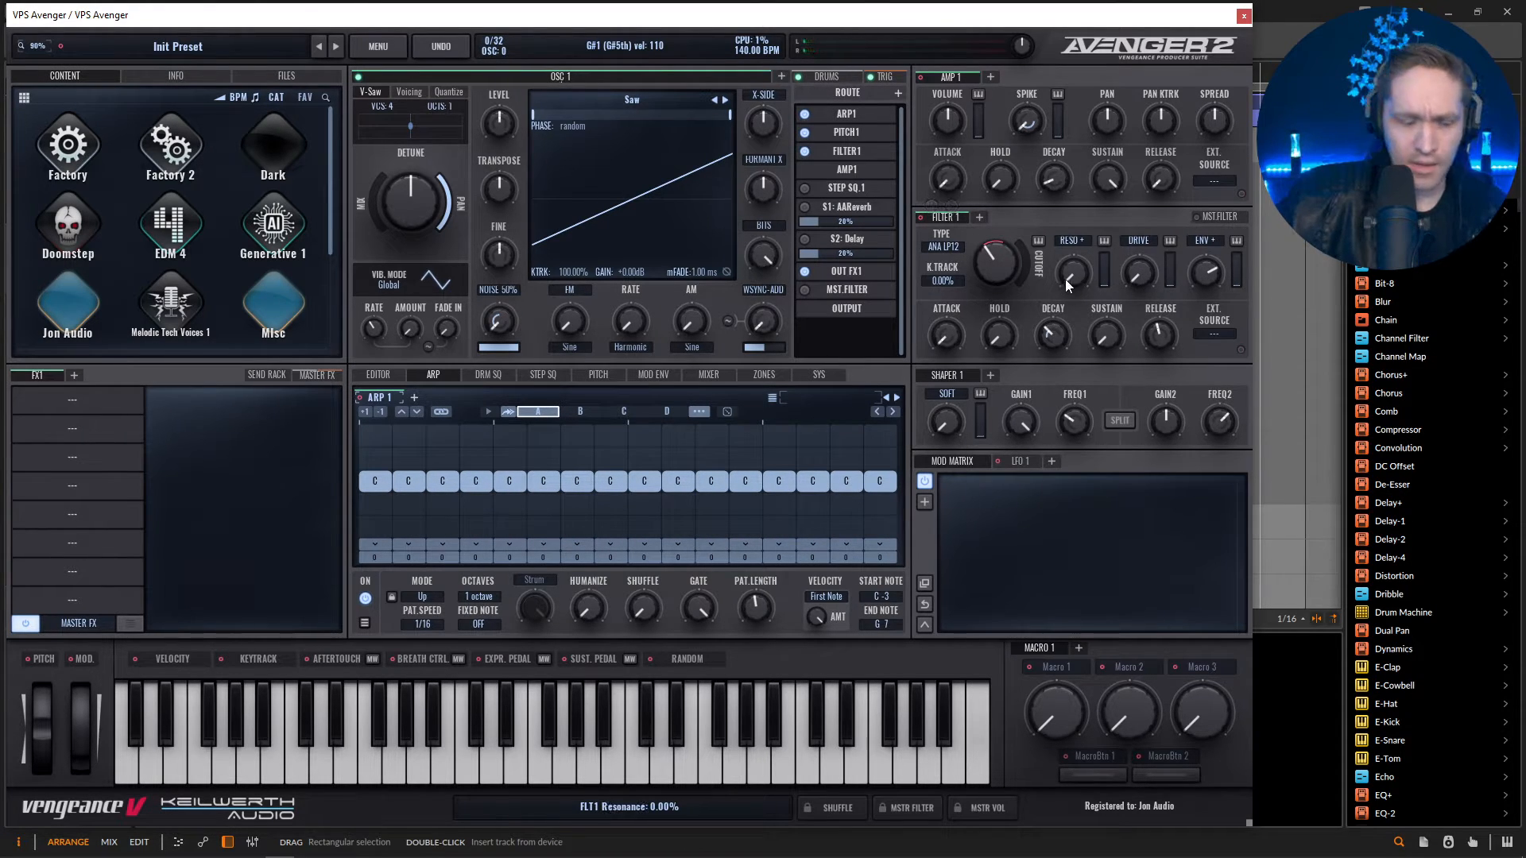
mouse_move(1070, 279)
mouse_down()
mouse_move(1065, 219)
mouse_move(1071, 277)
mouse_up()
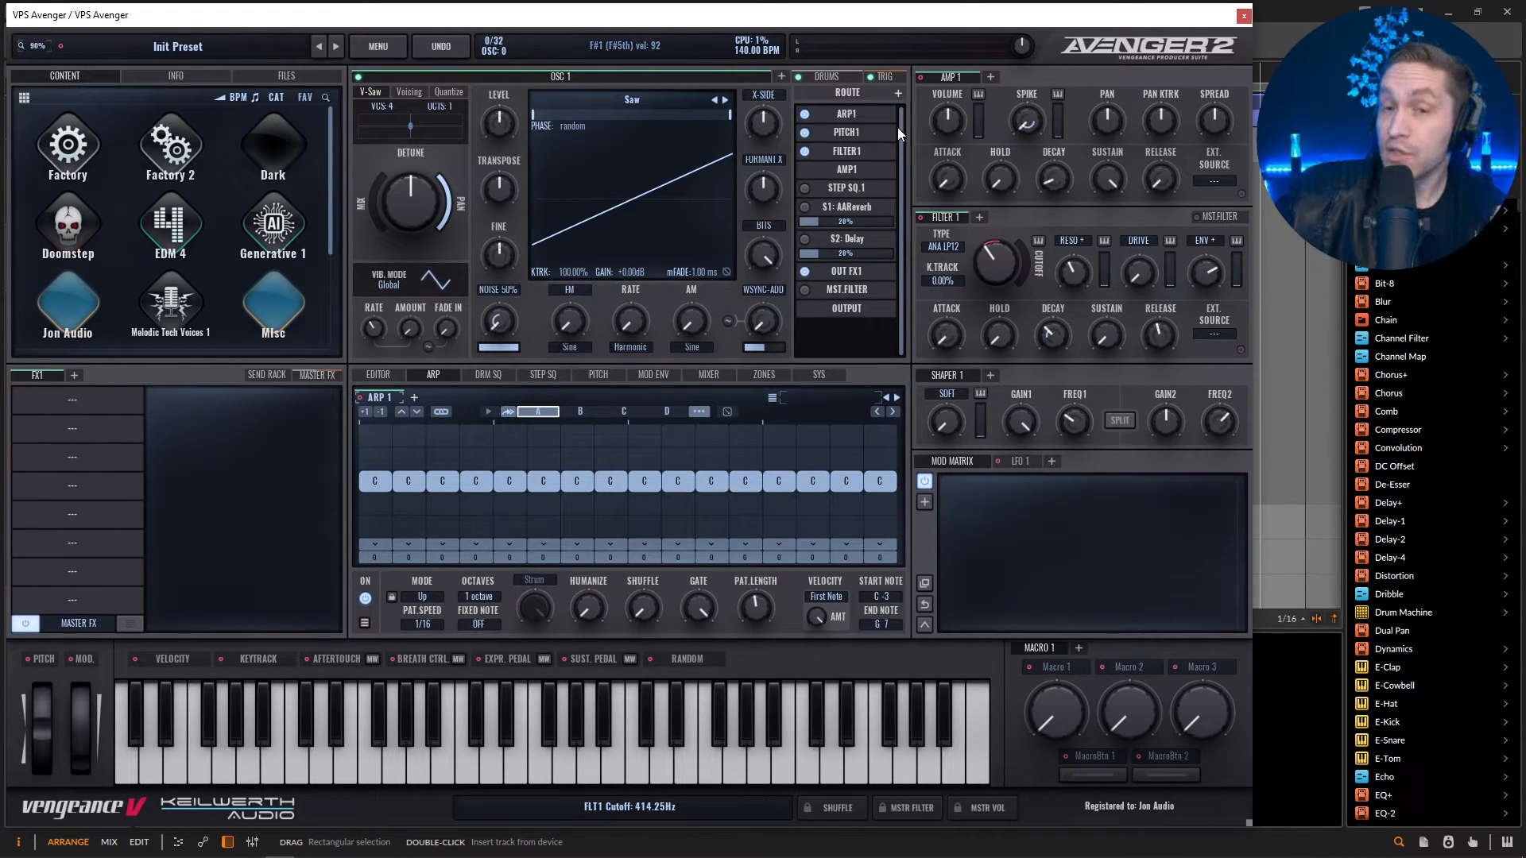
Add Shaper 1 to the oscillator's route, place it after Filter 1 and raise its drive.
click(898, 93)
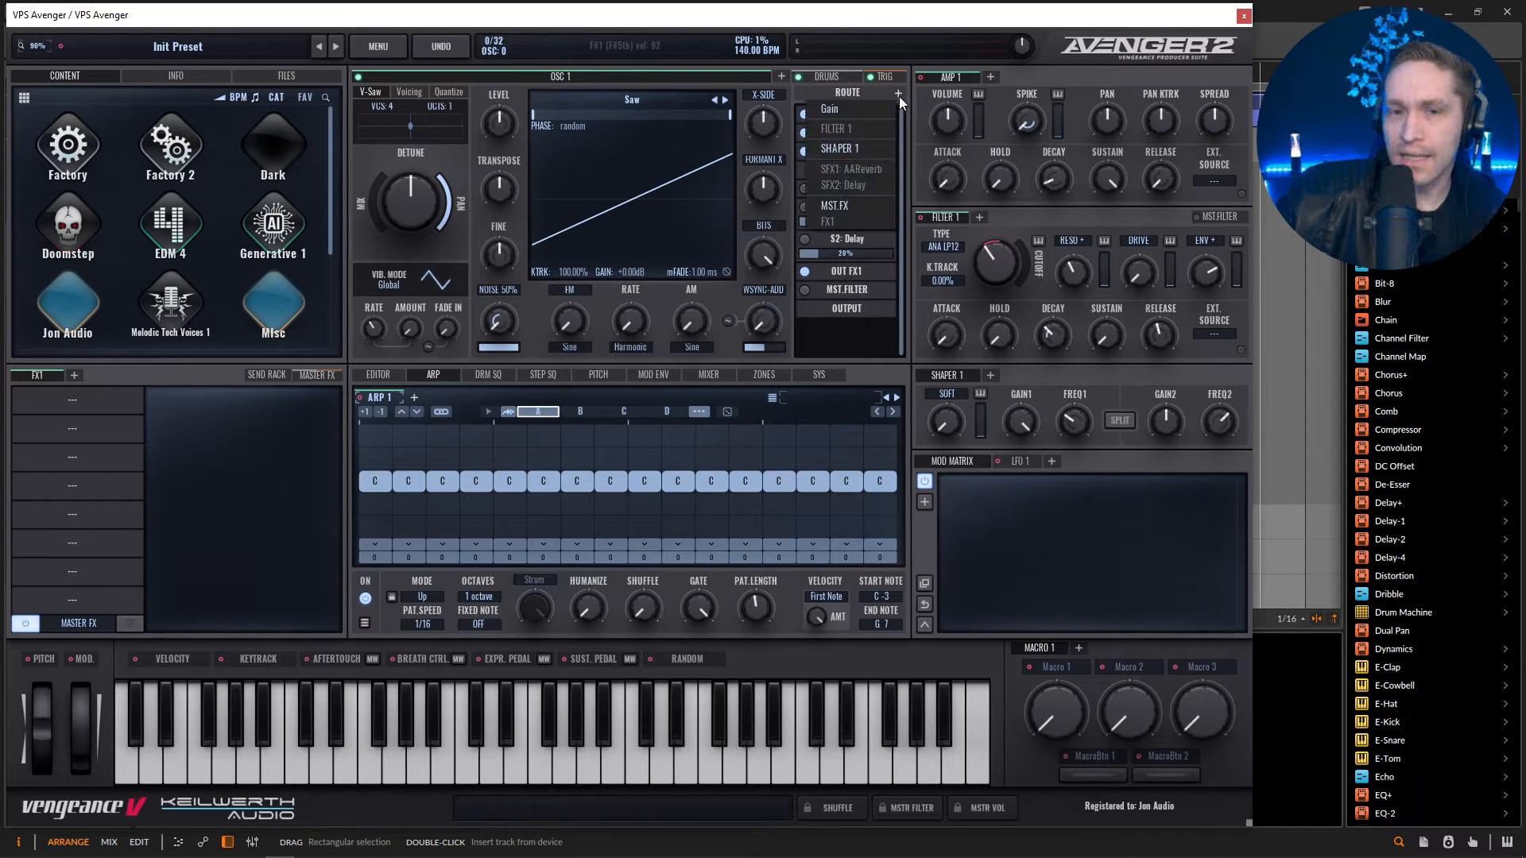
click(864, 145)
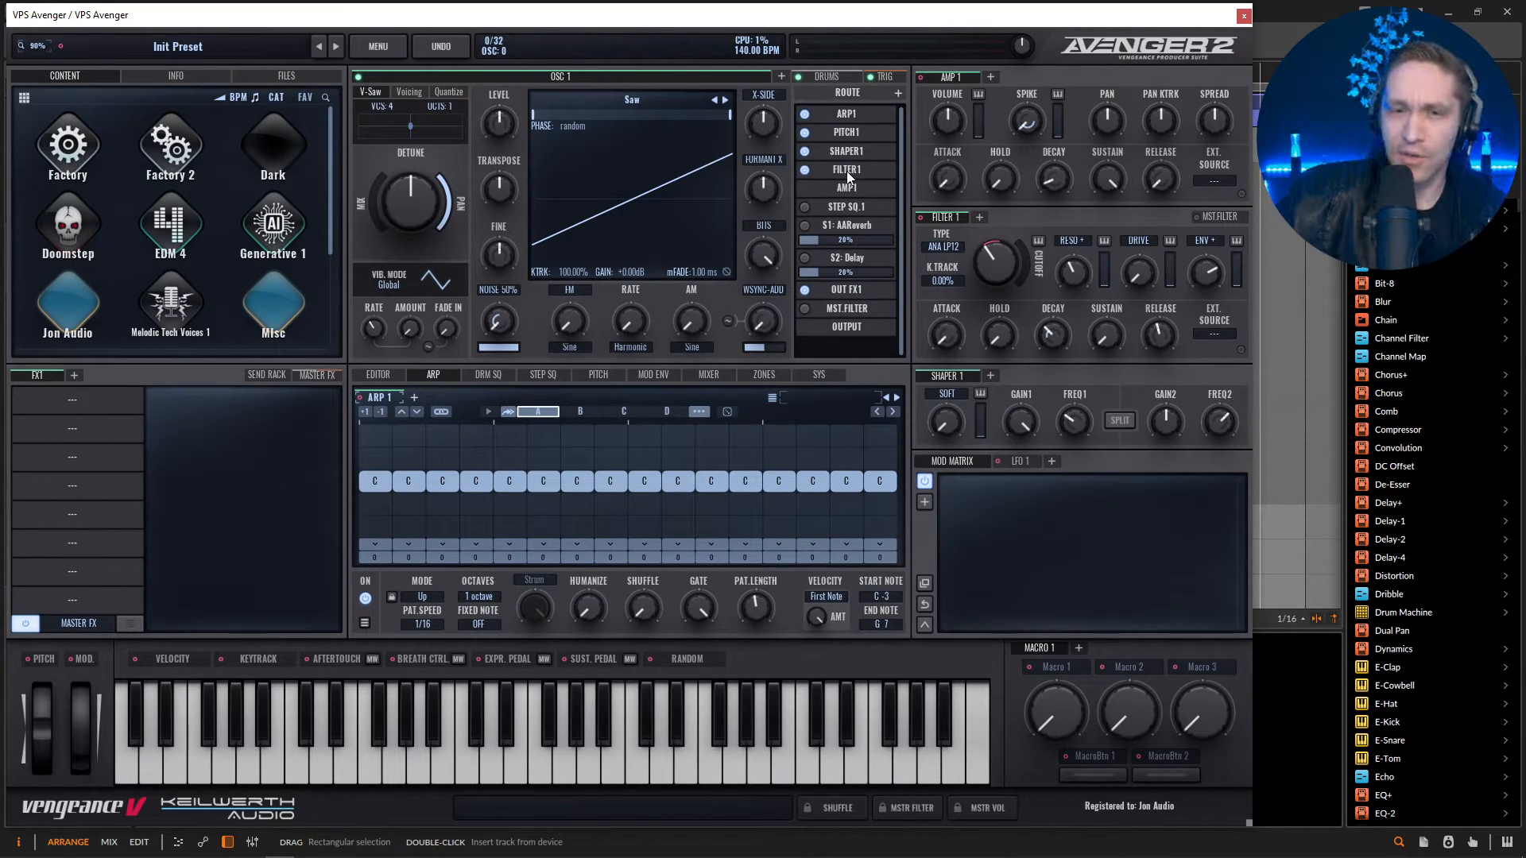
drag(848, 177, 847, 157)
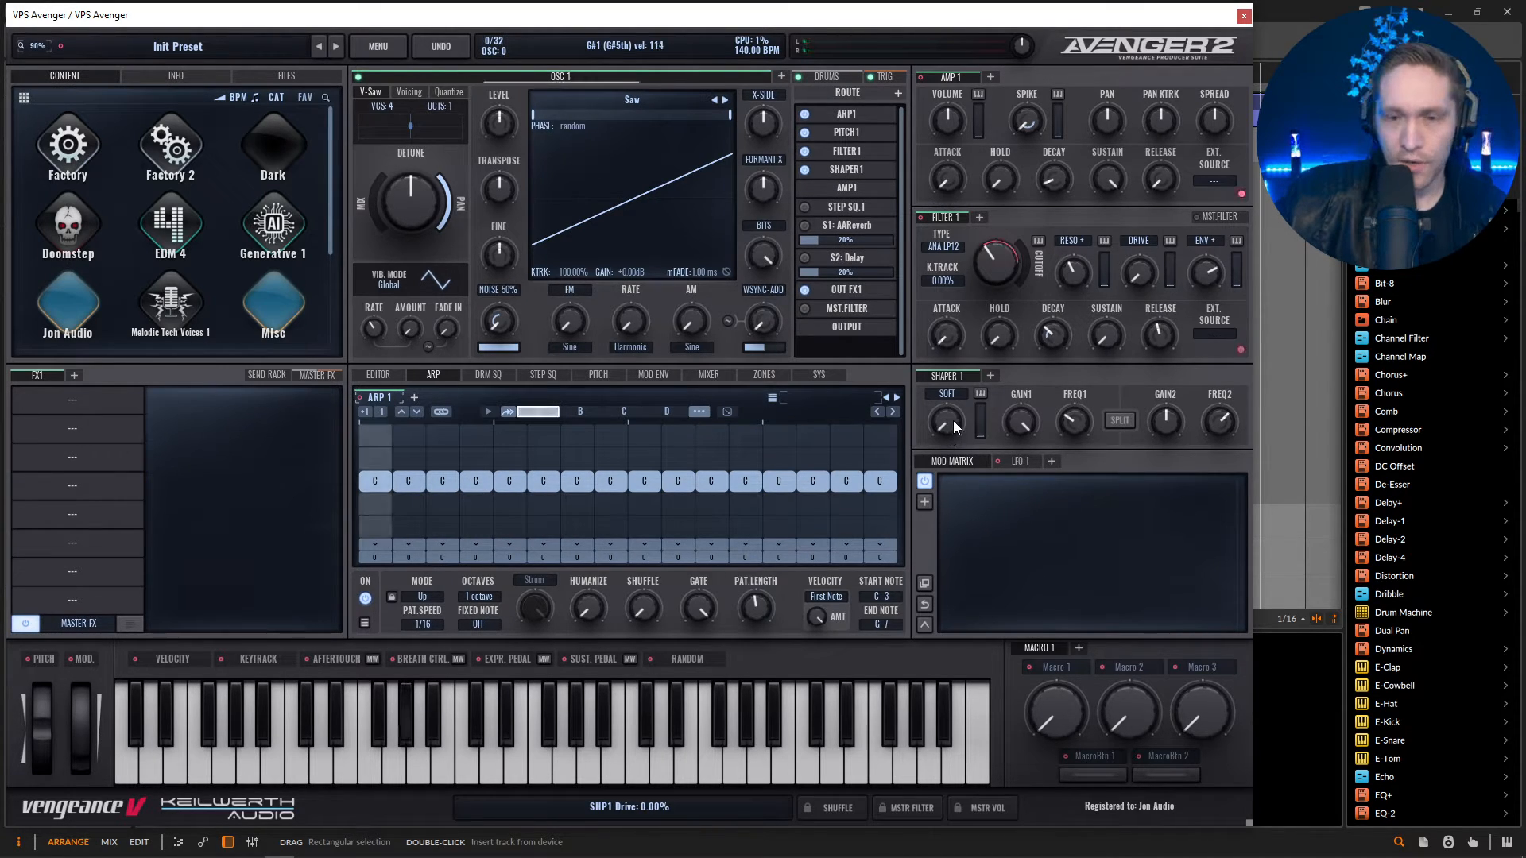
drag(952, 421, 938, 307)
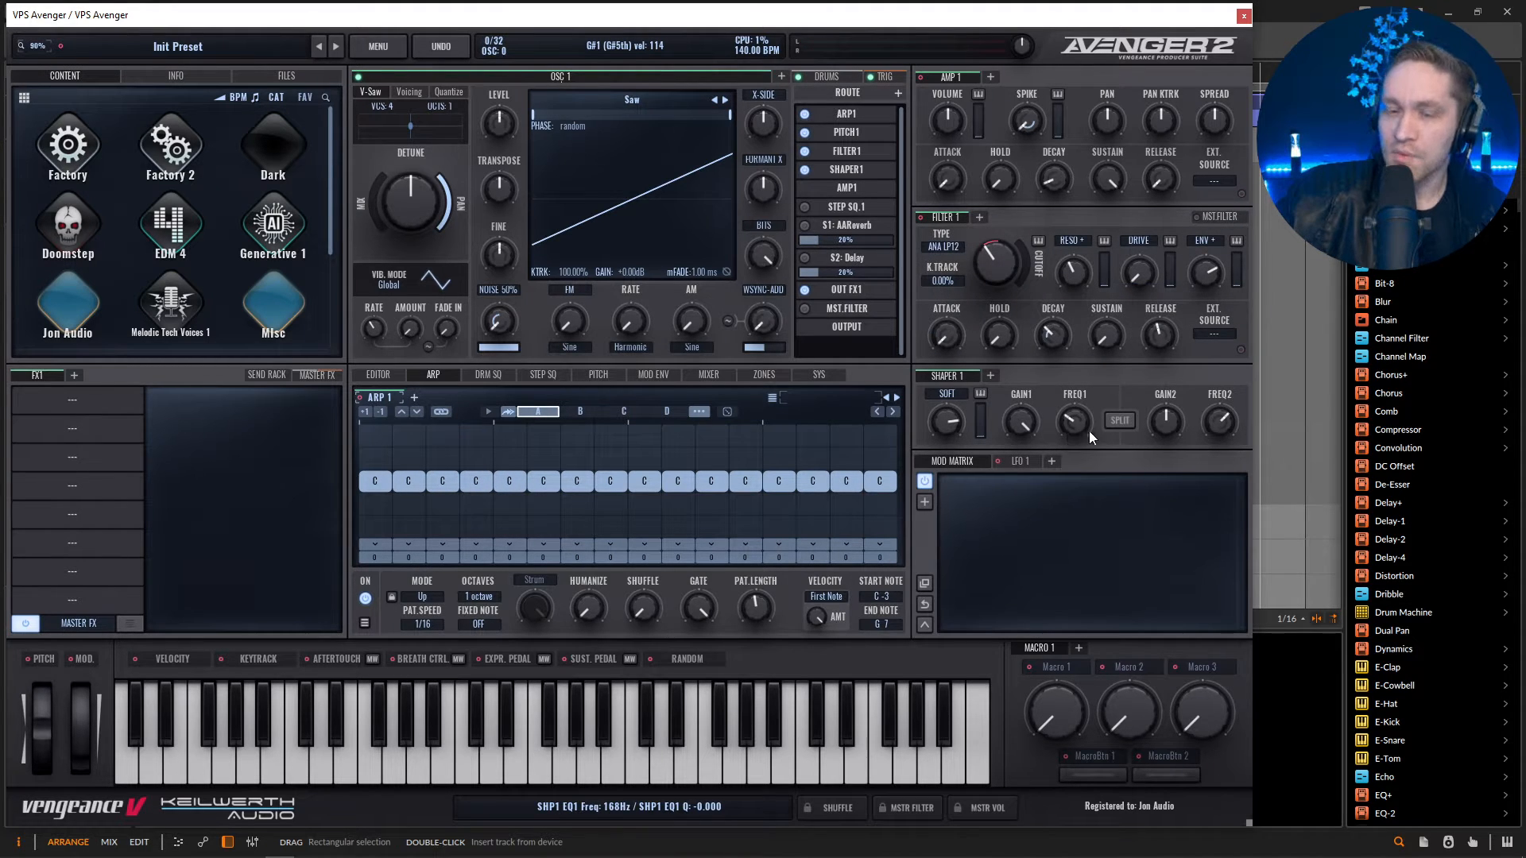
Set Shaper 1's first EQ frequency to about 1029 Hz and modulate it with the Filter 1 envelope by about 18.
mouse_move(1074, 433)
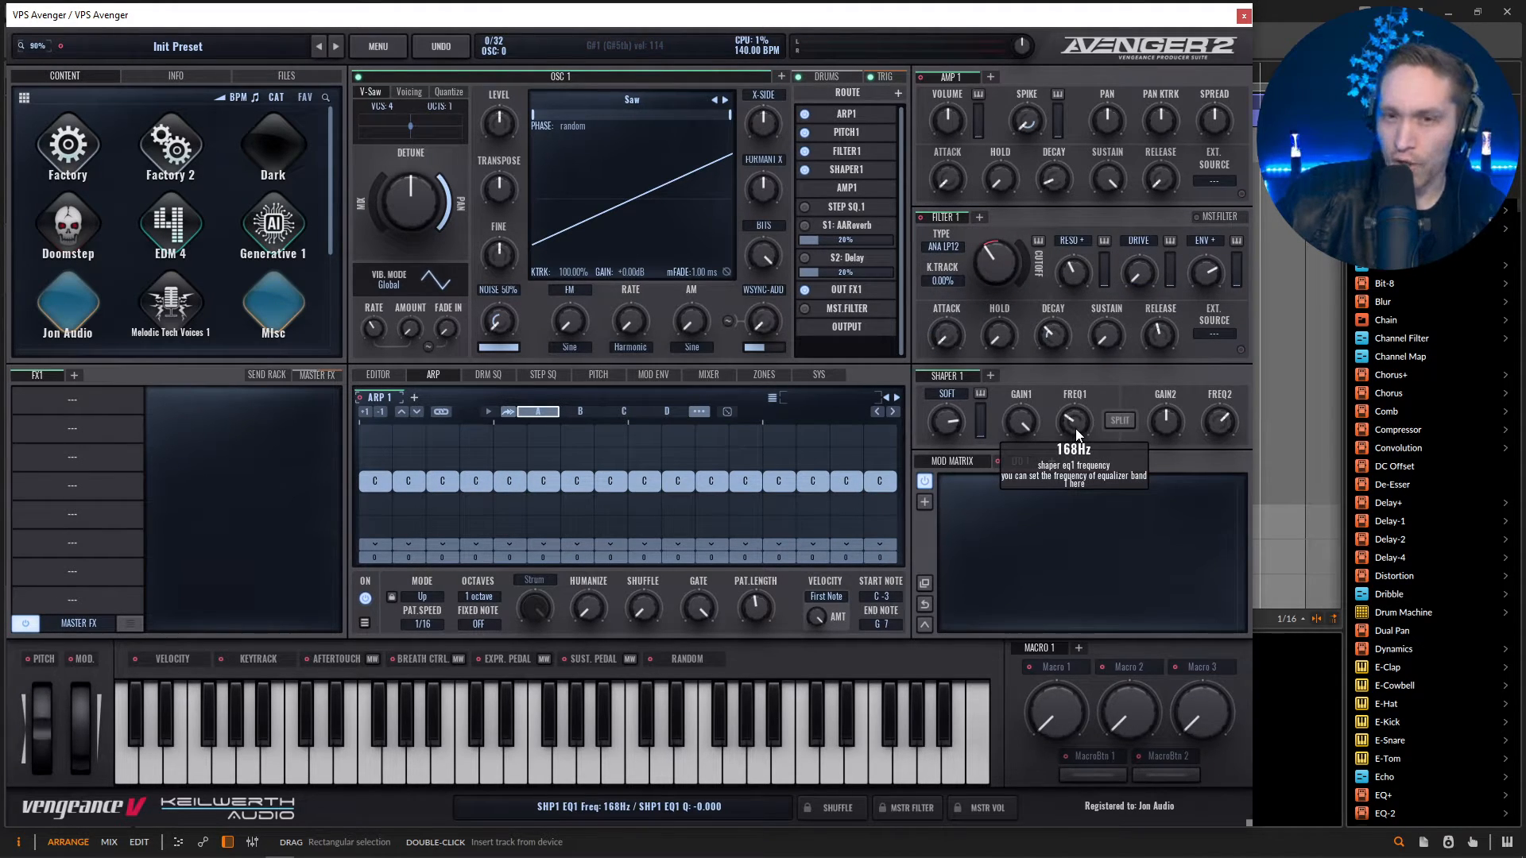
mouse_move(1075, 427)
mouse_down()
mouse_move(1071, 383)
mouse_move(1071, 422)
mouse_up()
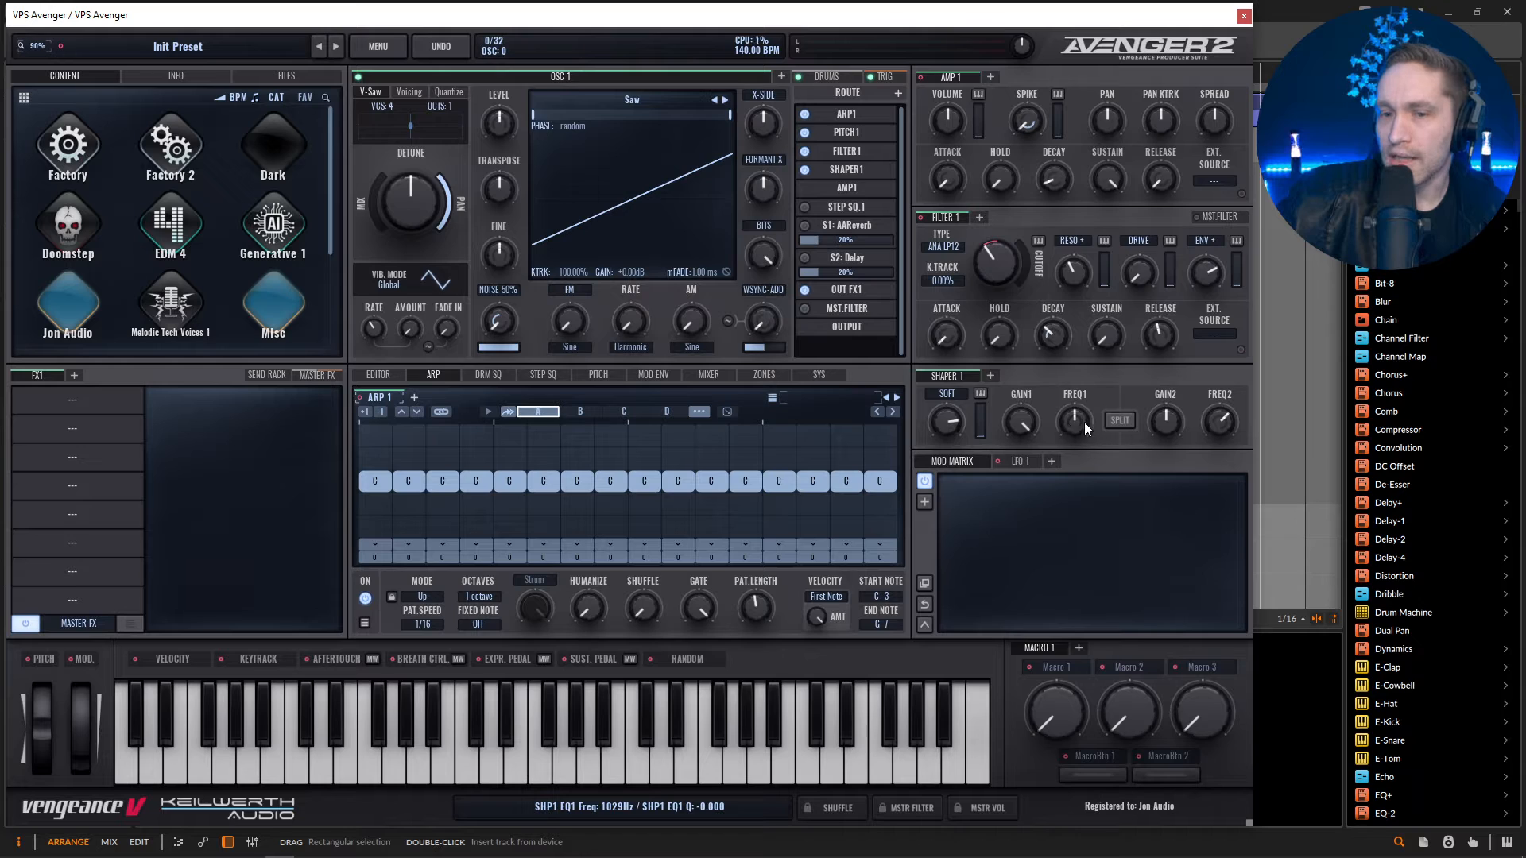
drag(920, 217, 1071, 438)
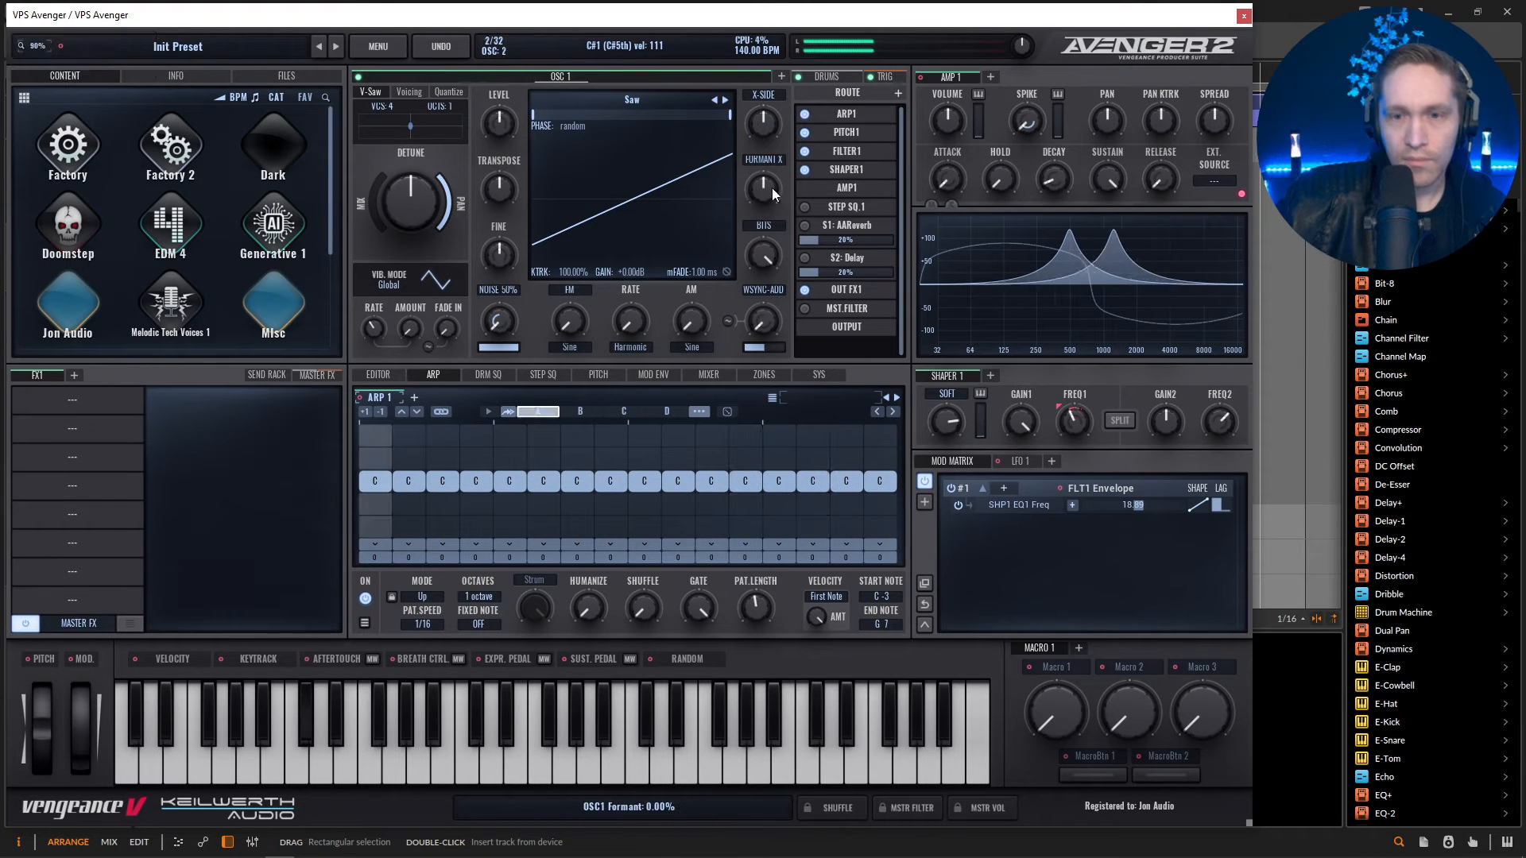
Lengthen the amp decay and refine Filter 1 with more resonance, a 12.89% envelope amount and a cutoff of about 508 Hz.
mouse_move(995, 270)
mouse_down()
mouse_move(995, 326)
mouse_move(993, 270)
mouse_up()
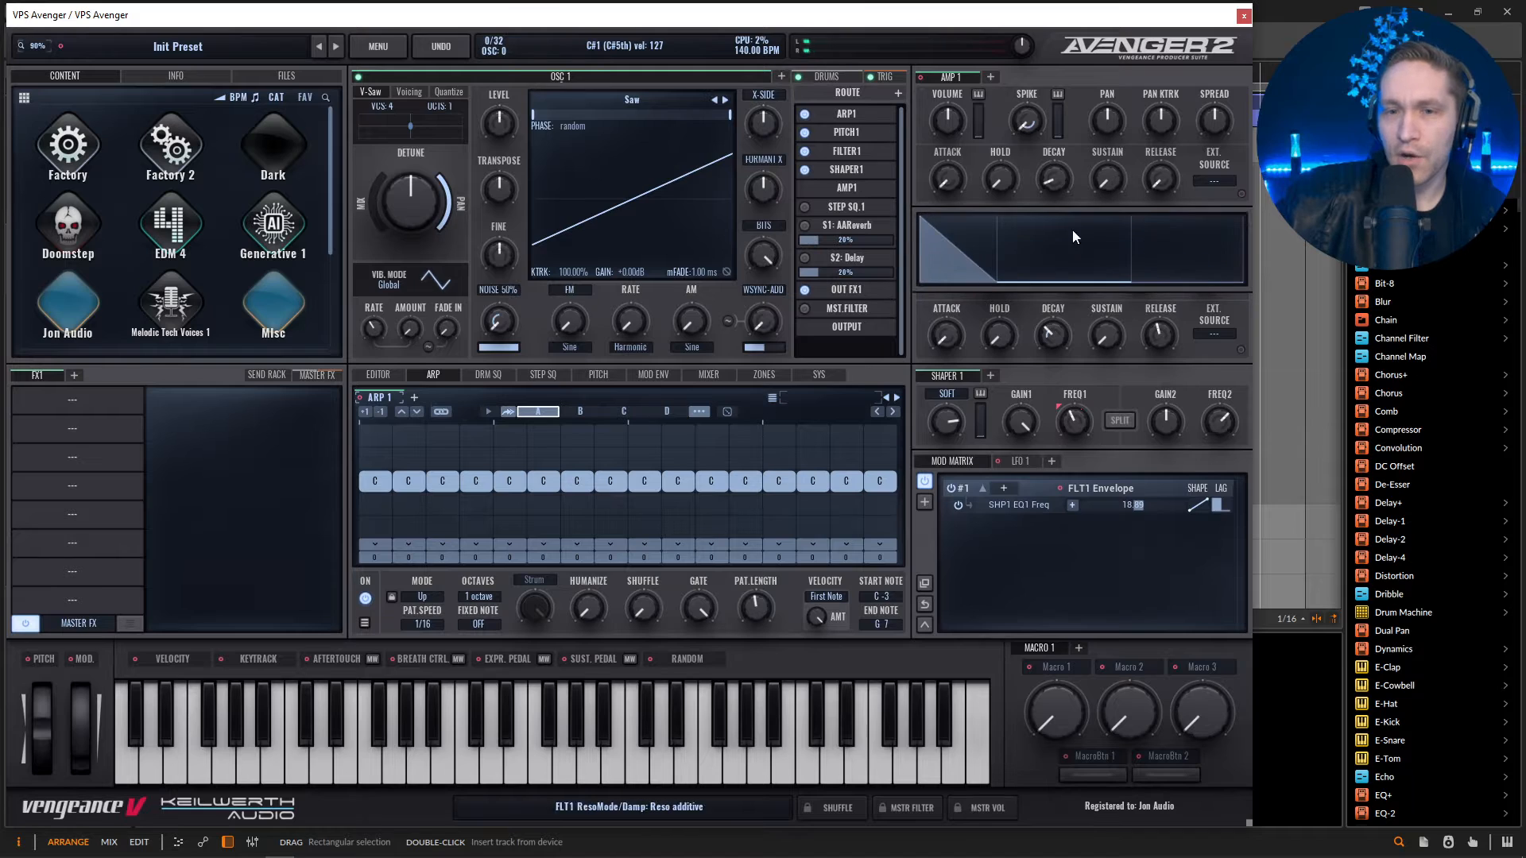
drag(1062, 179, 1056, 179)
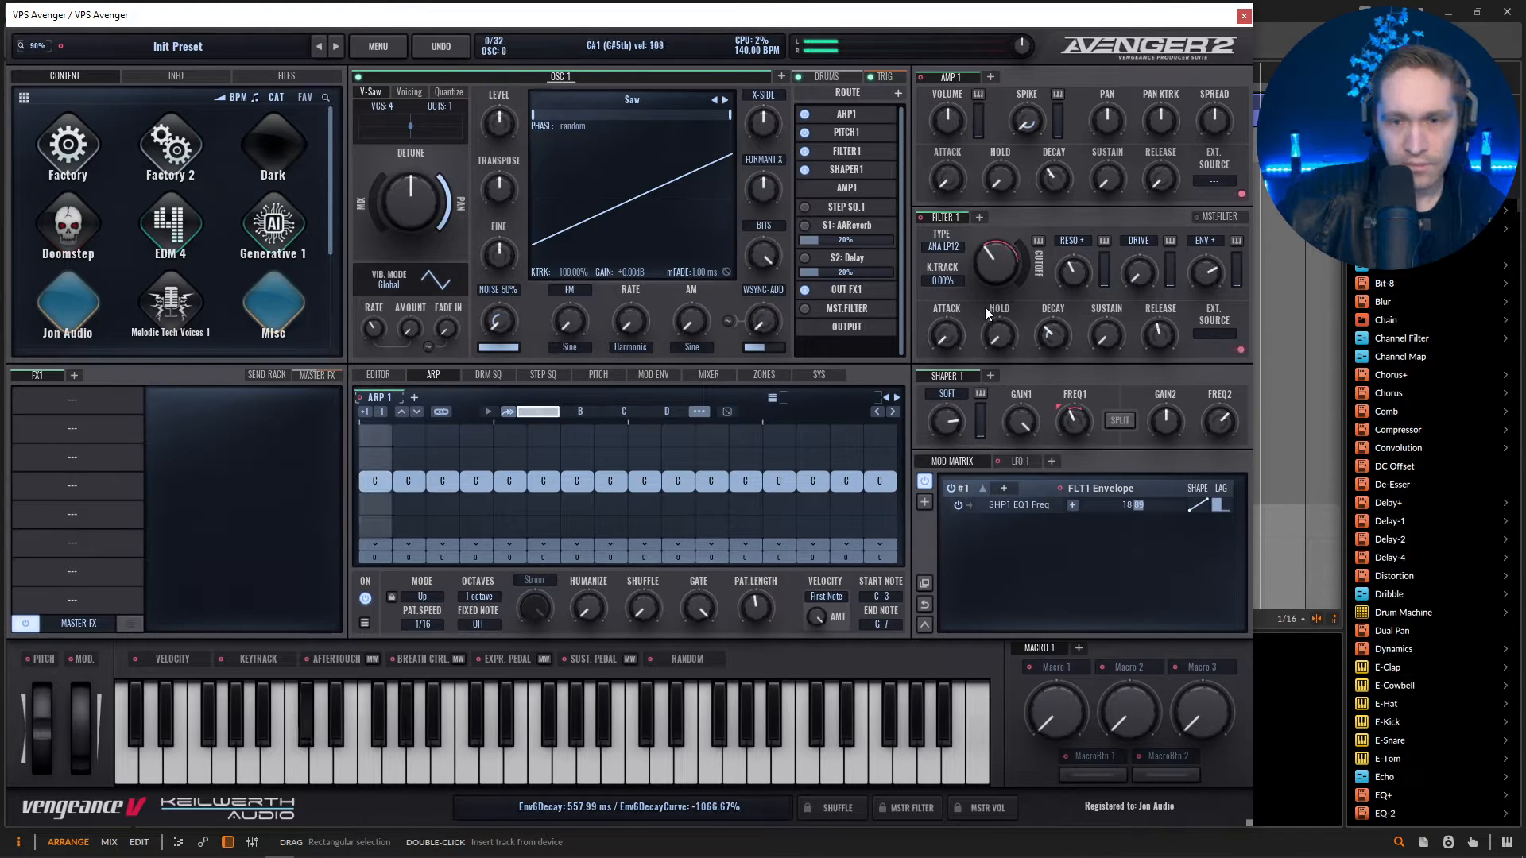
mouse_move(1073, 266)
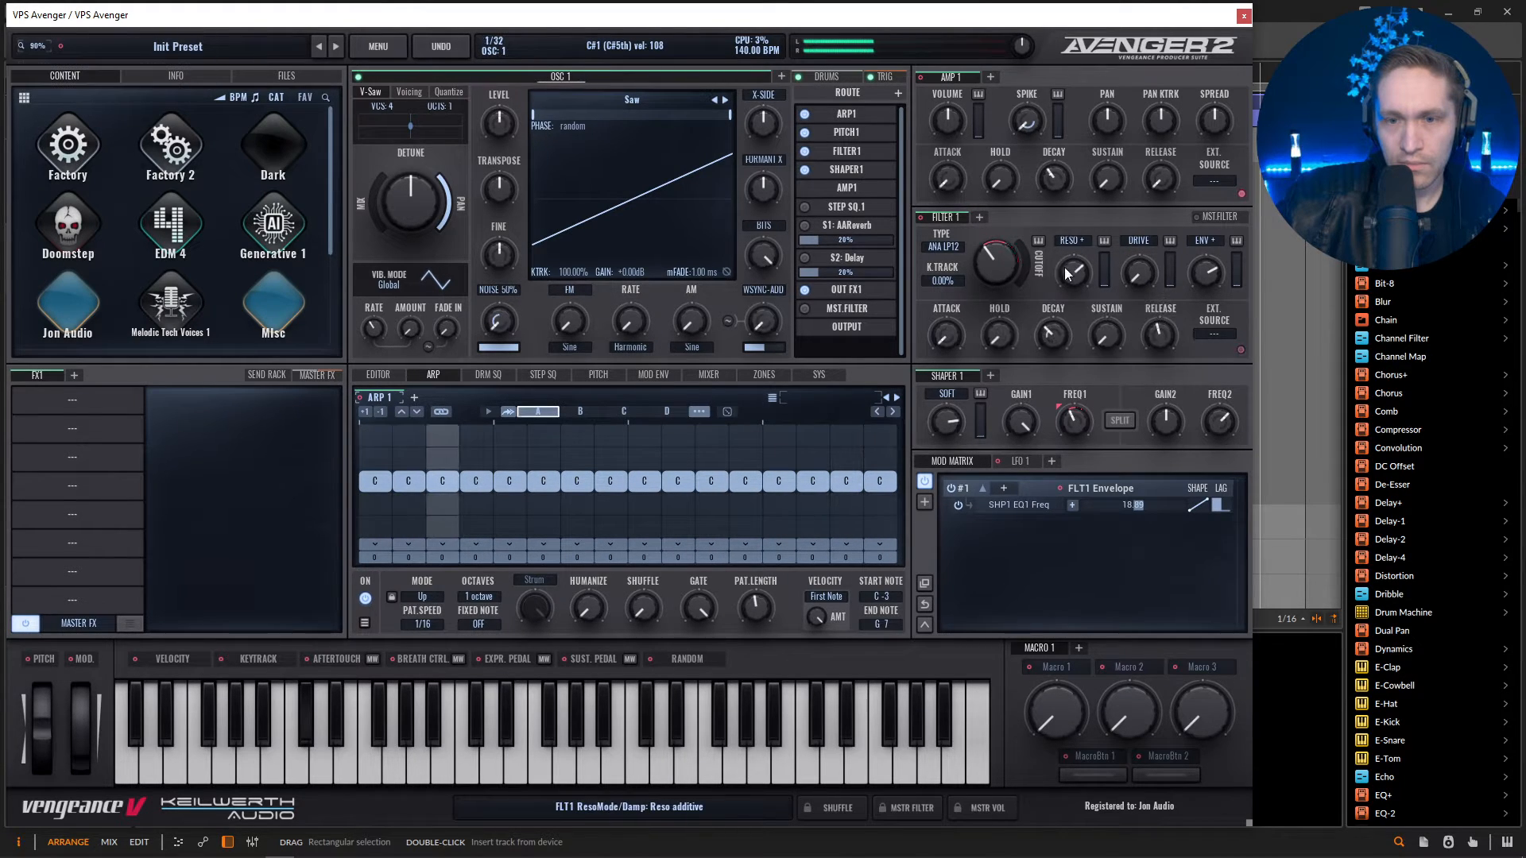
mouse_move(1200, 278)
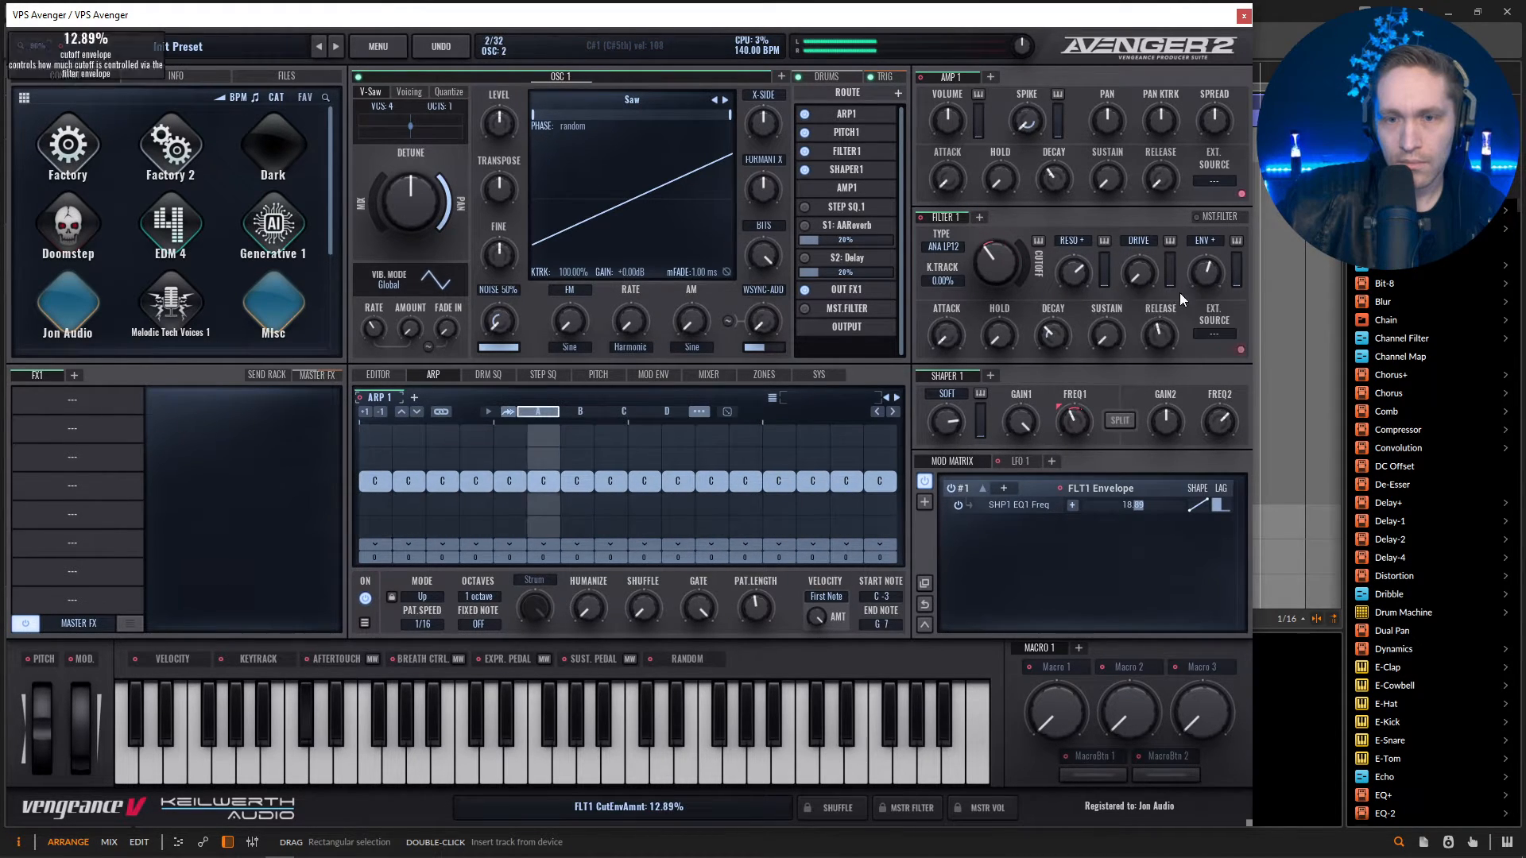
mouse_move(995, 271)
mouse_move(995, 269)
mouse_down()
mouse_move(1071, 263)
mouse_move(998, 260)
mouse_up()
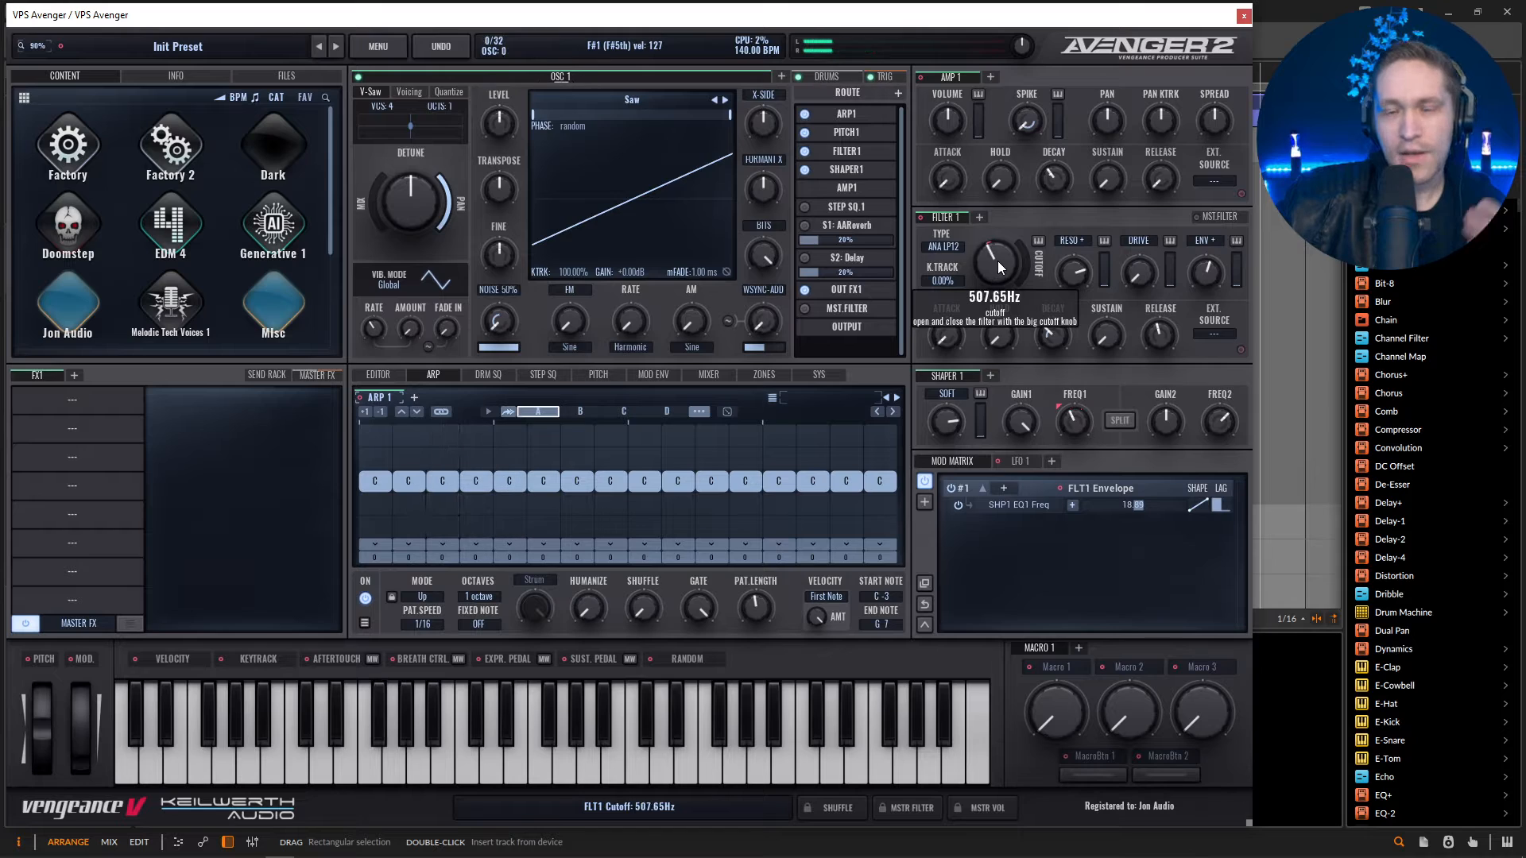
Add an Equalizer and a Compressor to the FX1 chain, and lower the compressor's threshold to about -21 dB.
click(92, 410)
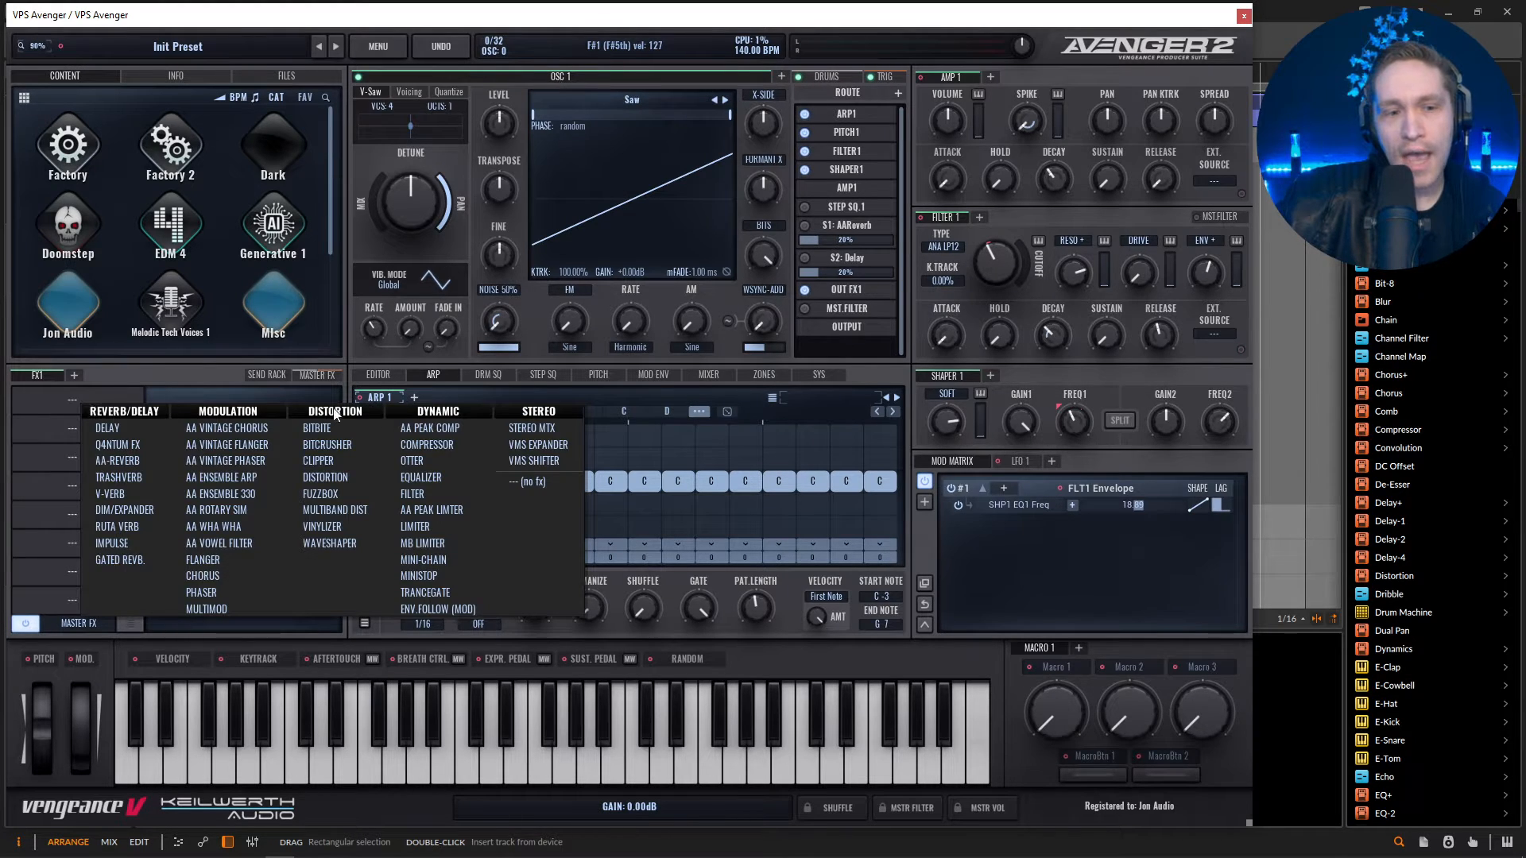
click(445, 476)
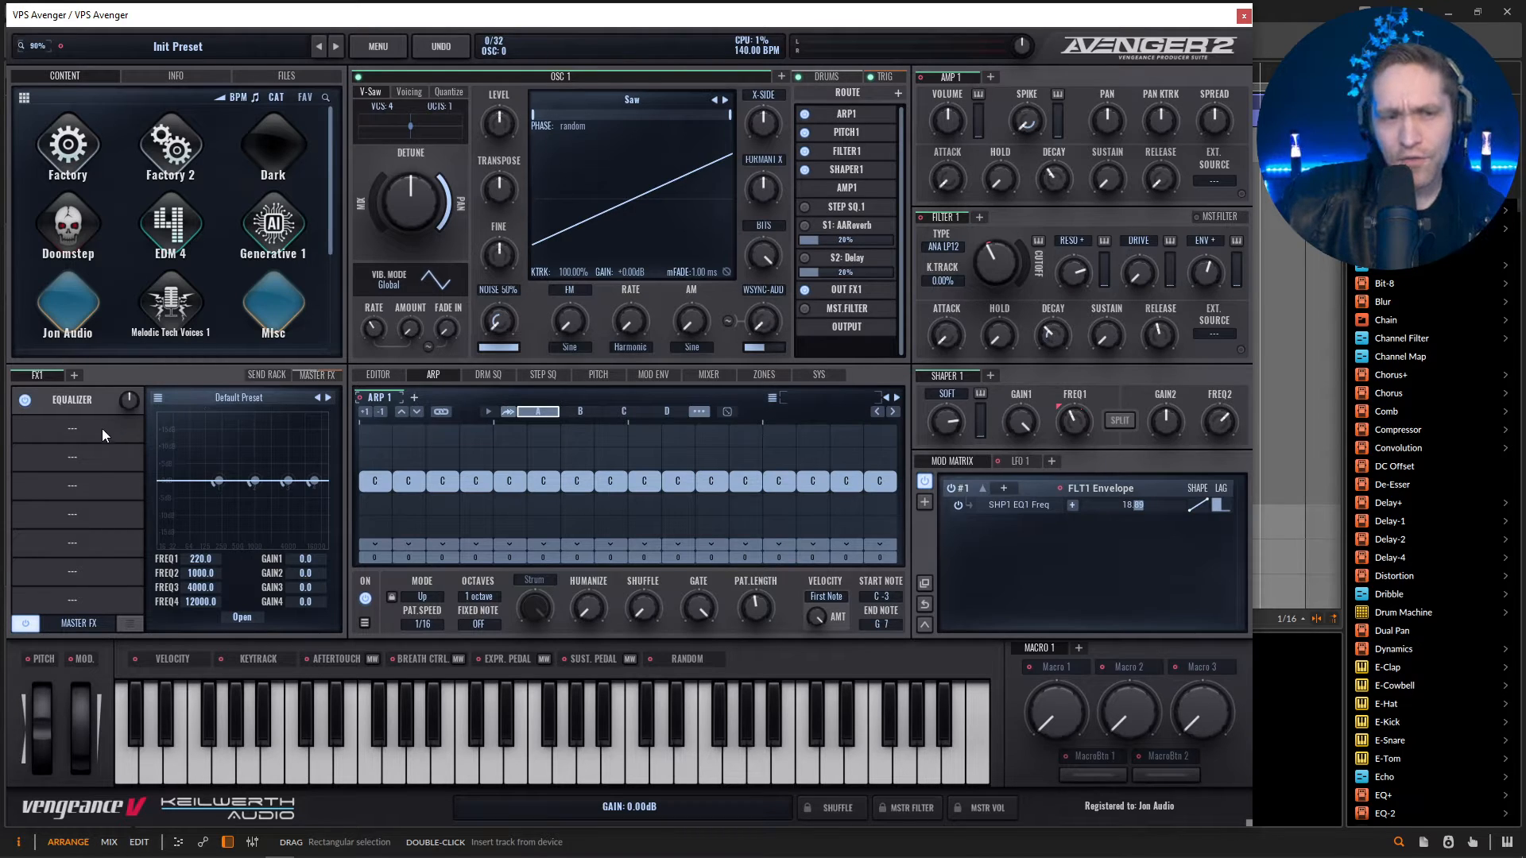
click(102, 428)
click(445, 468)
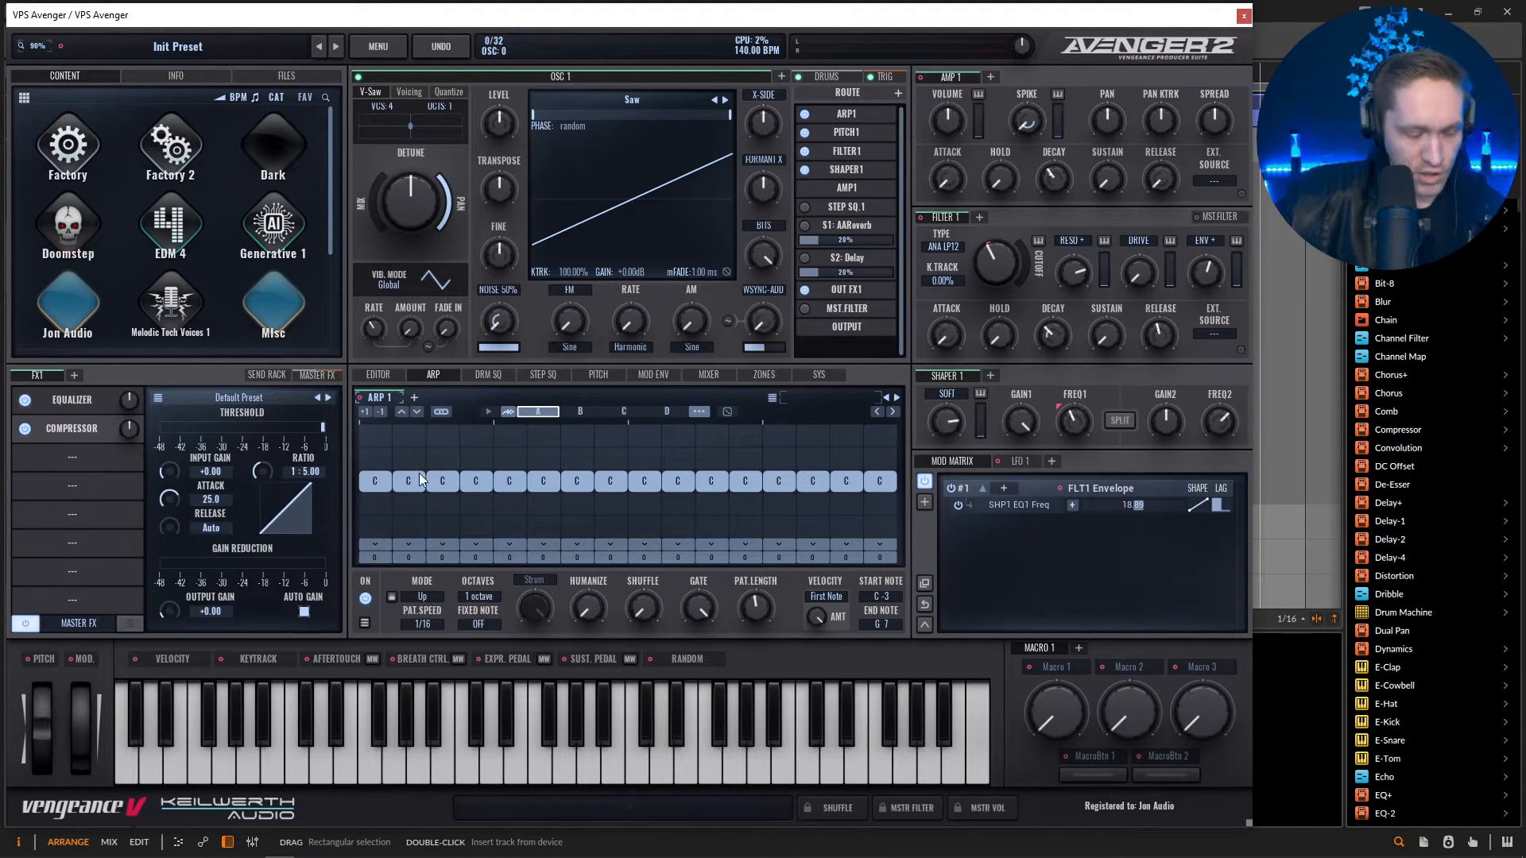
drag(325, 427, 254, 432)
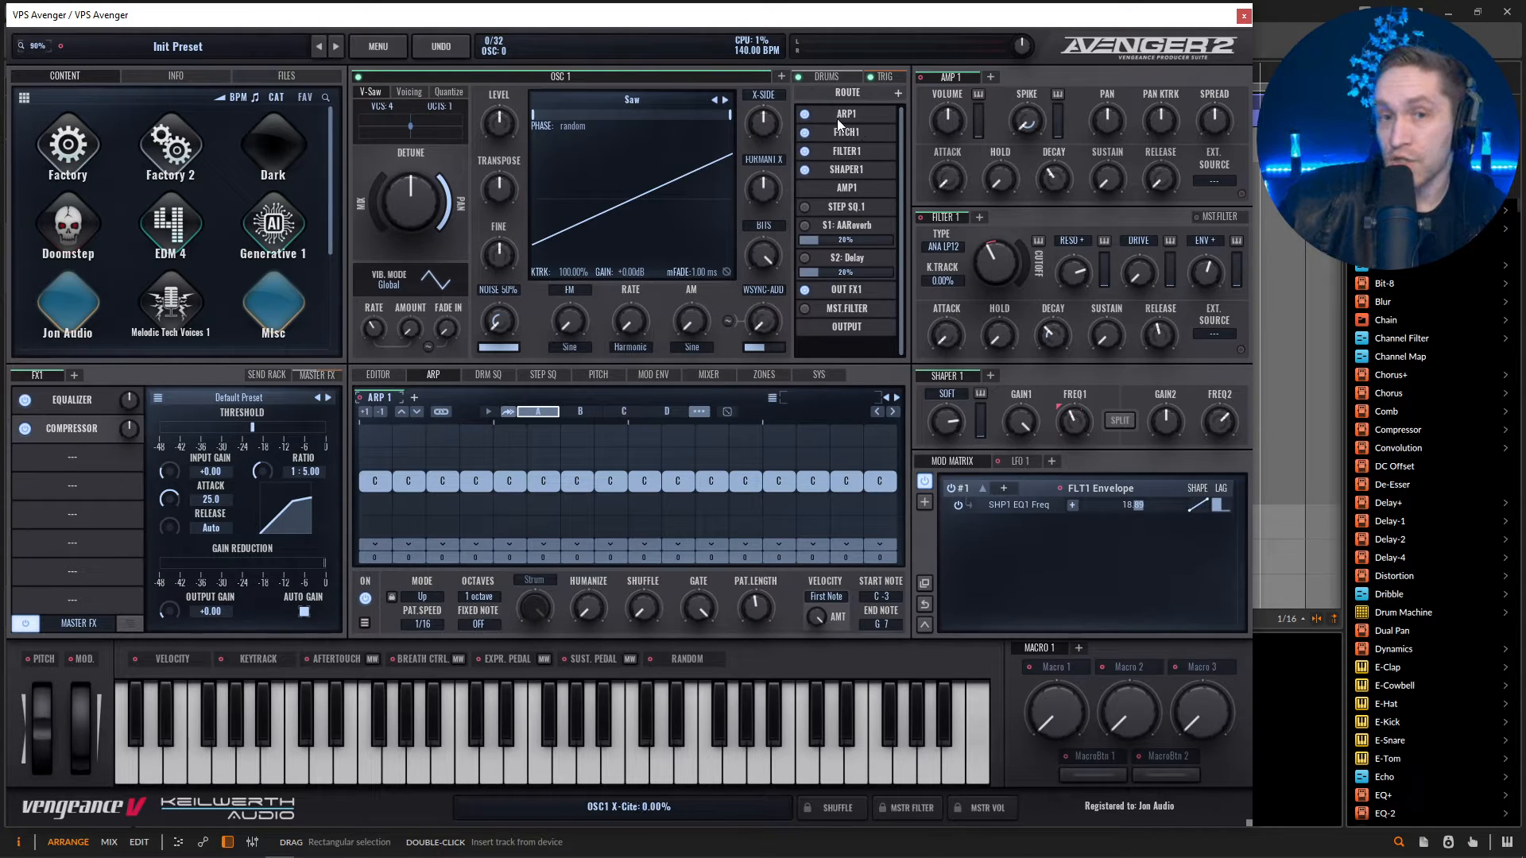
Load the 6 Acid TB 1 scale in Arp 1's random pattern generator and roll a pattern while it plays.
click(724, 412)
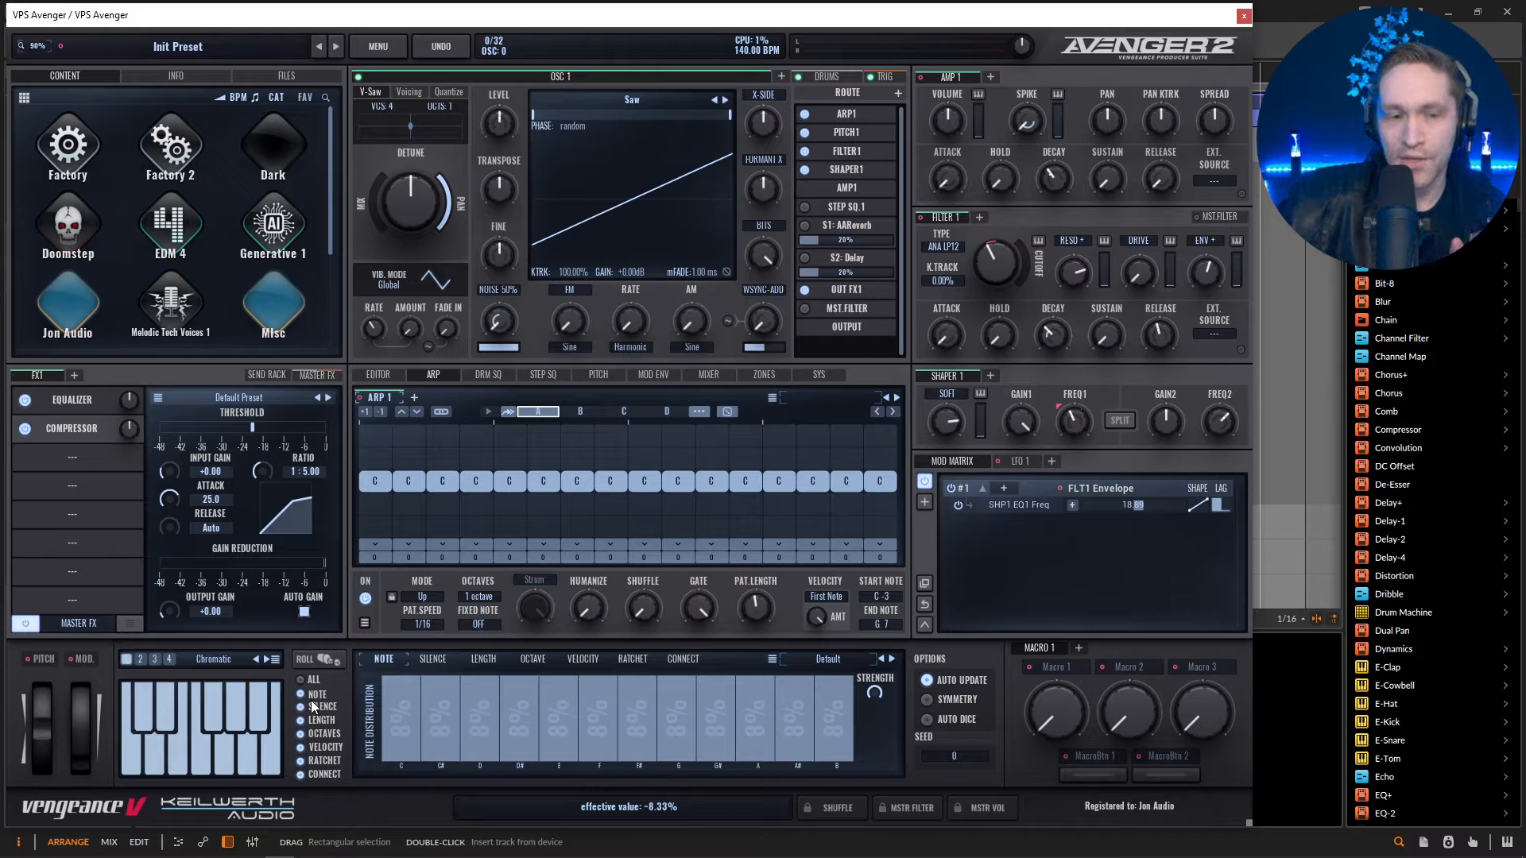
click(275, 659)
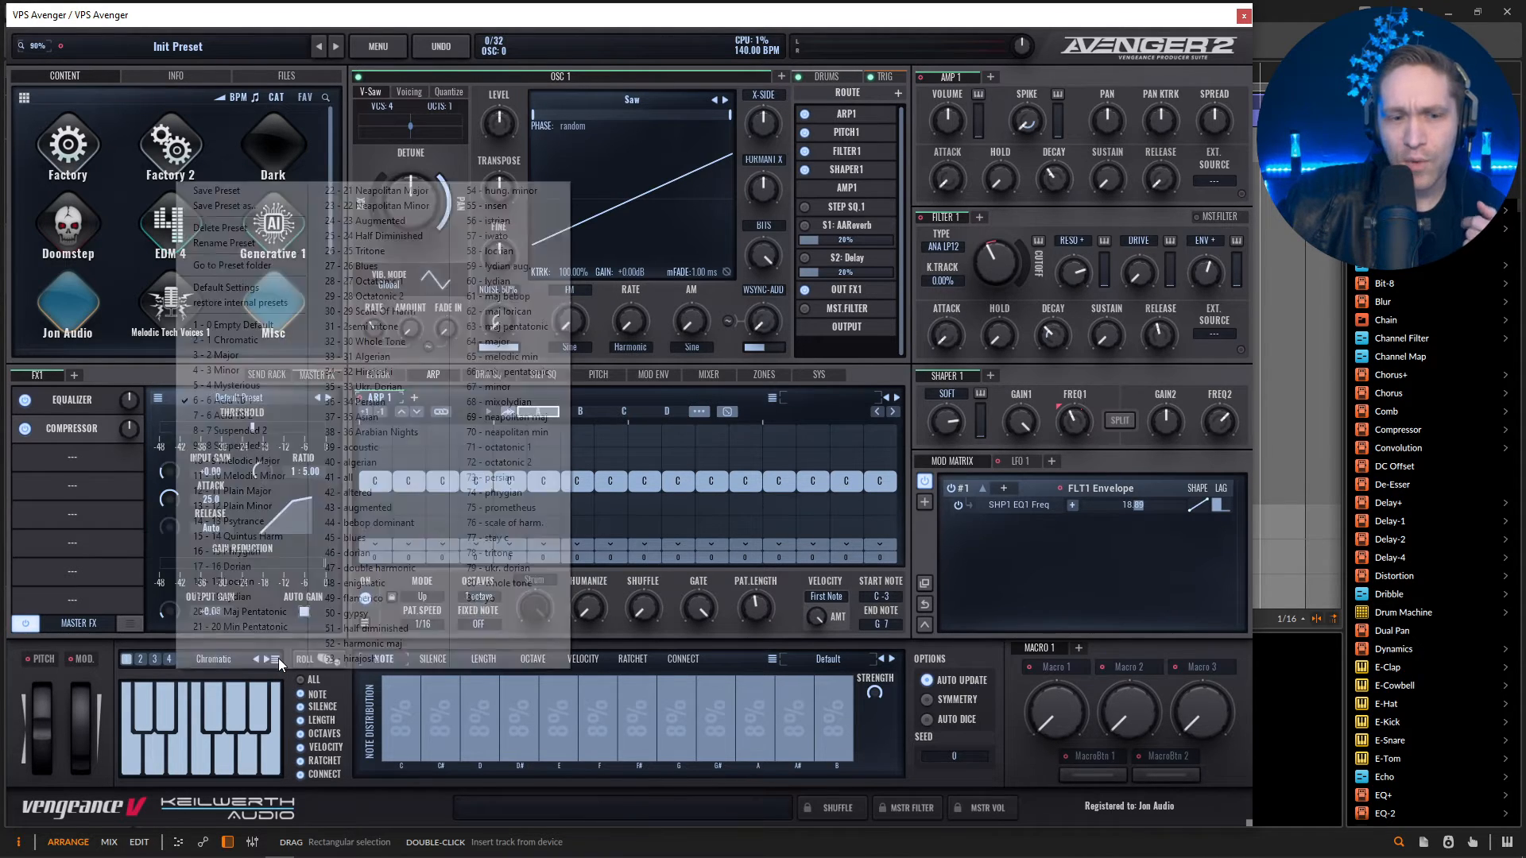
click(245, 399)
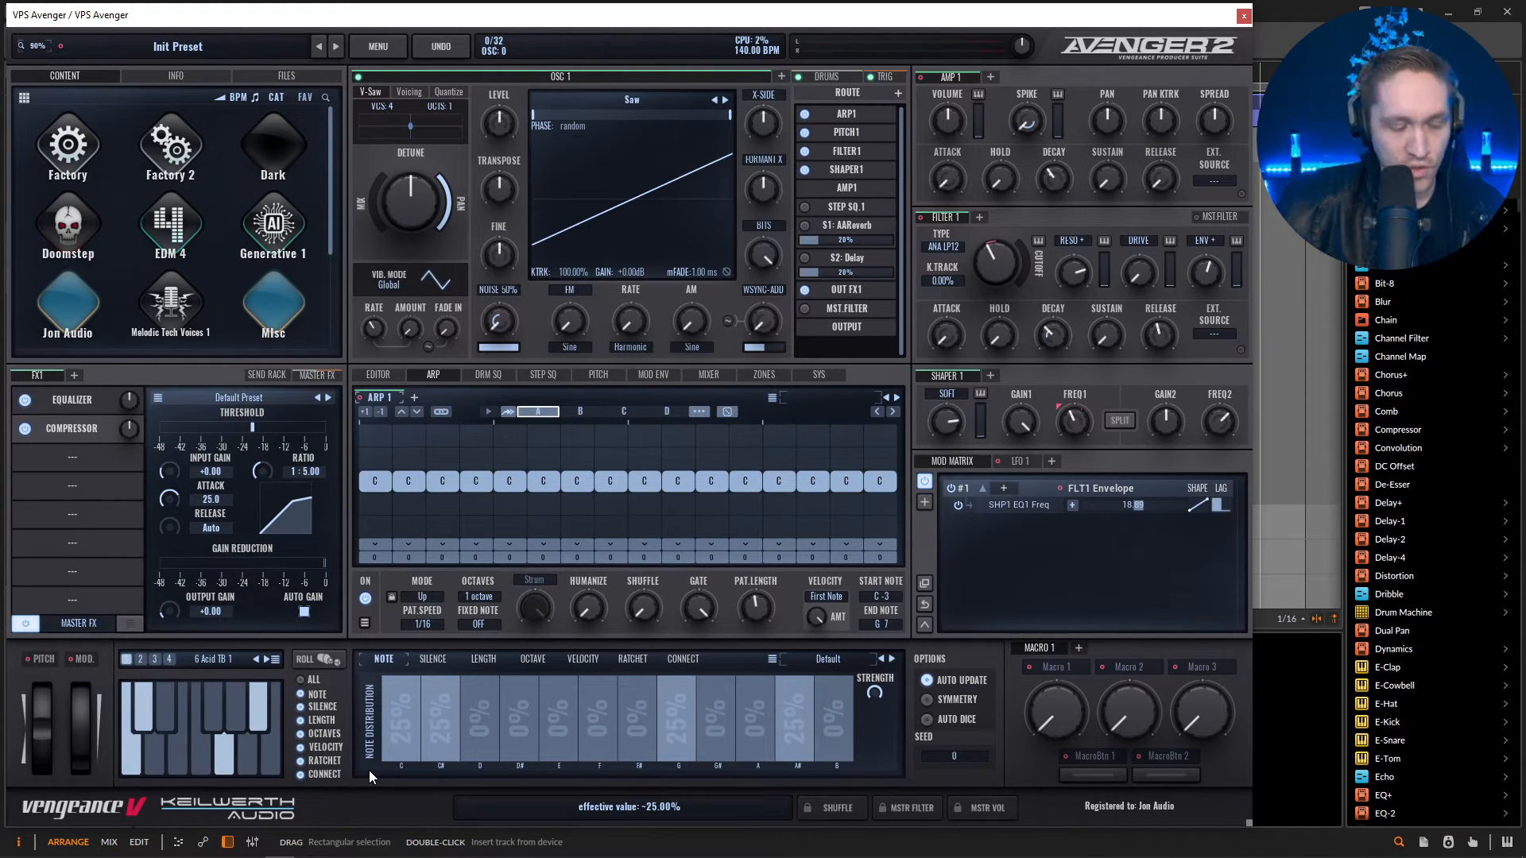
key(space)
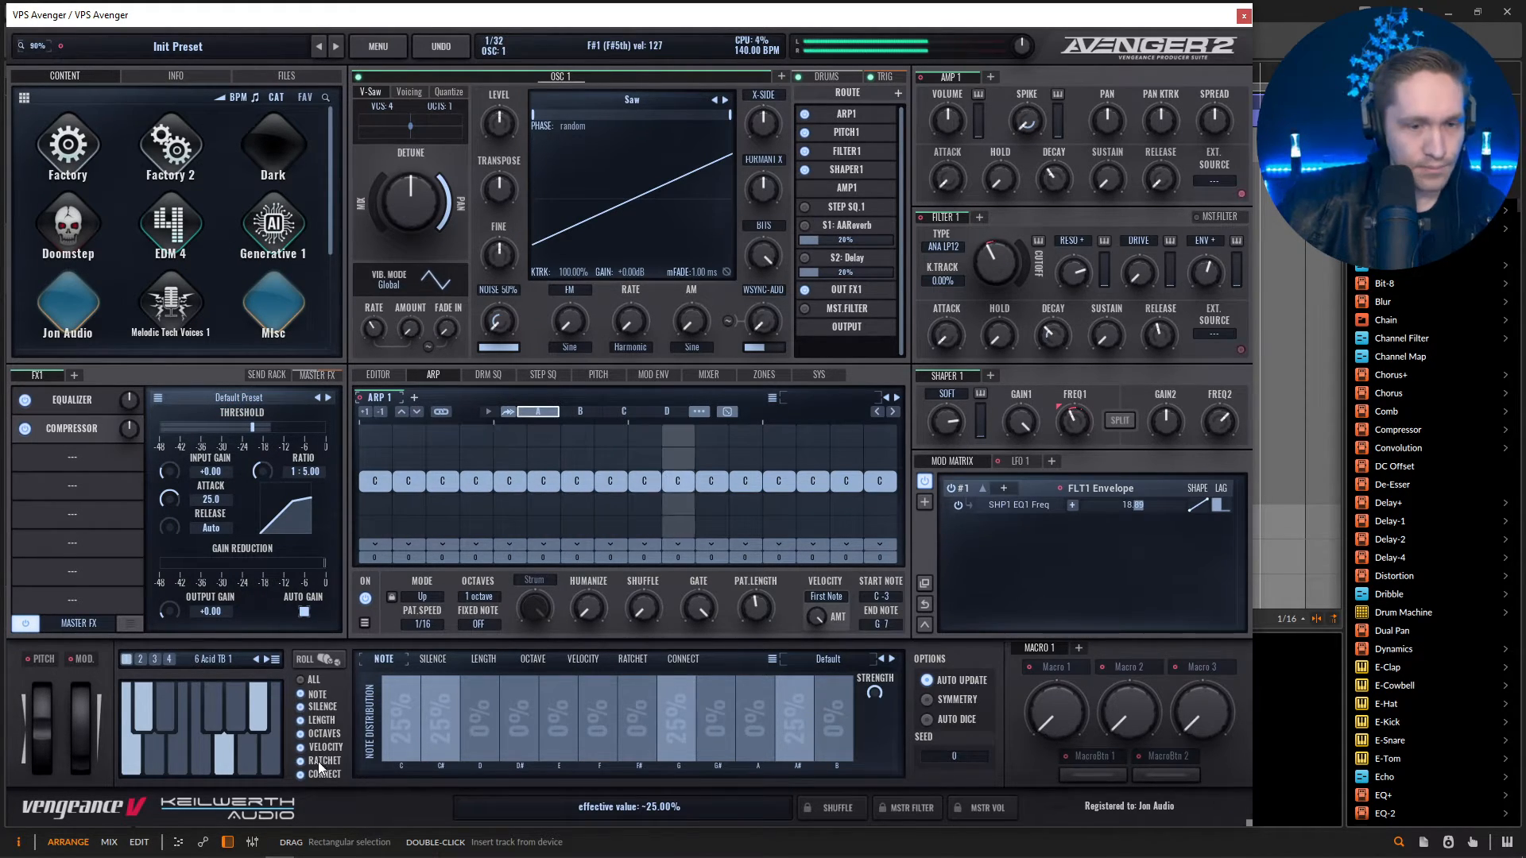
click(333, 663)
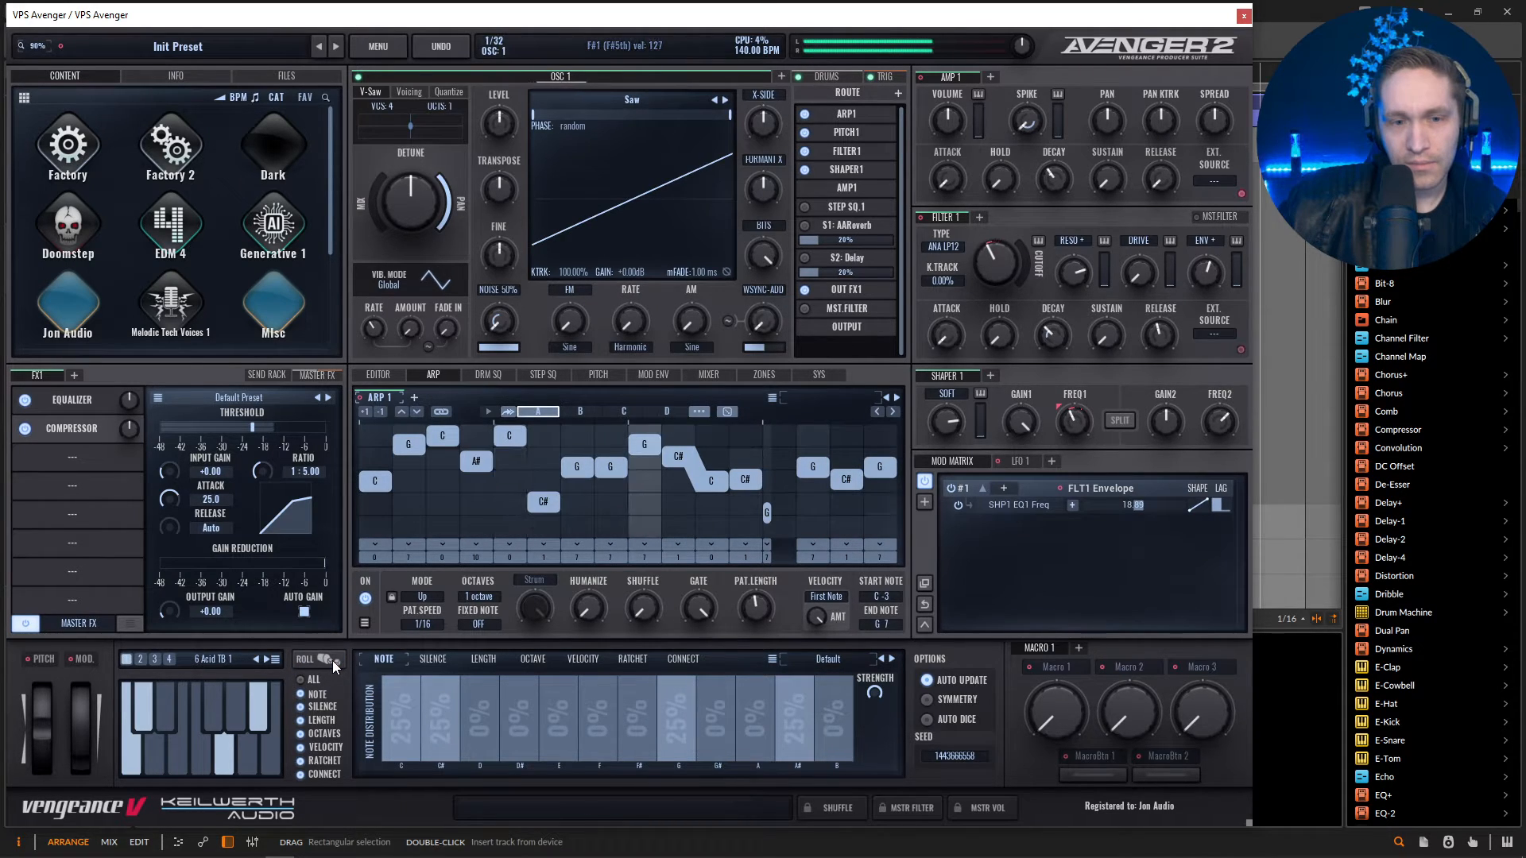
key(space)
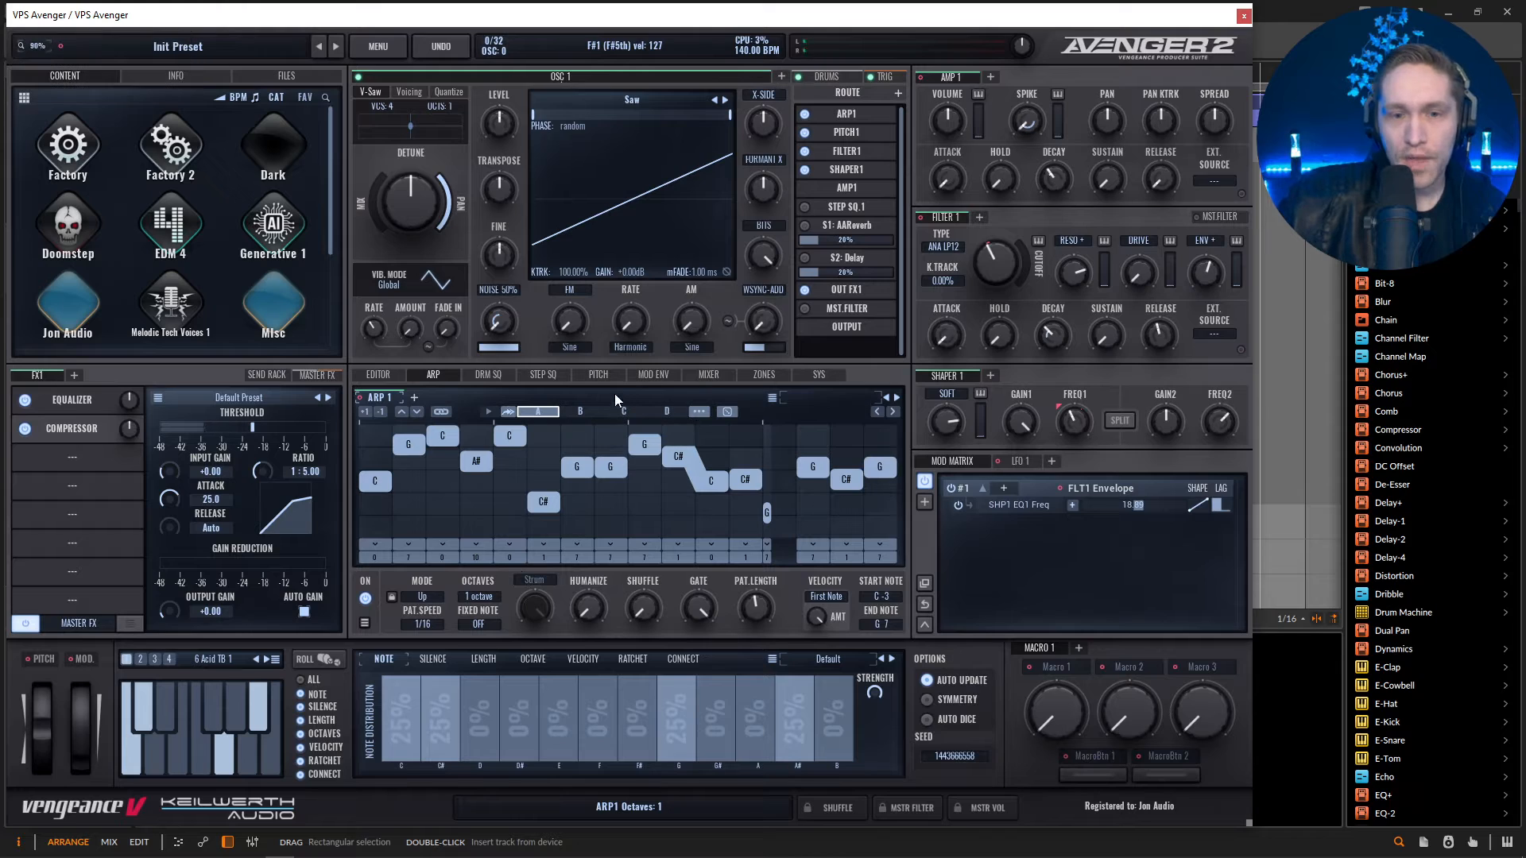
Set the pitch portamento mode to Poly Portamento and play the pattern back.
click(598, 374)
click(777, 597)
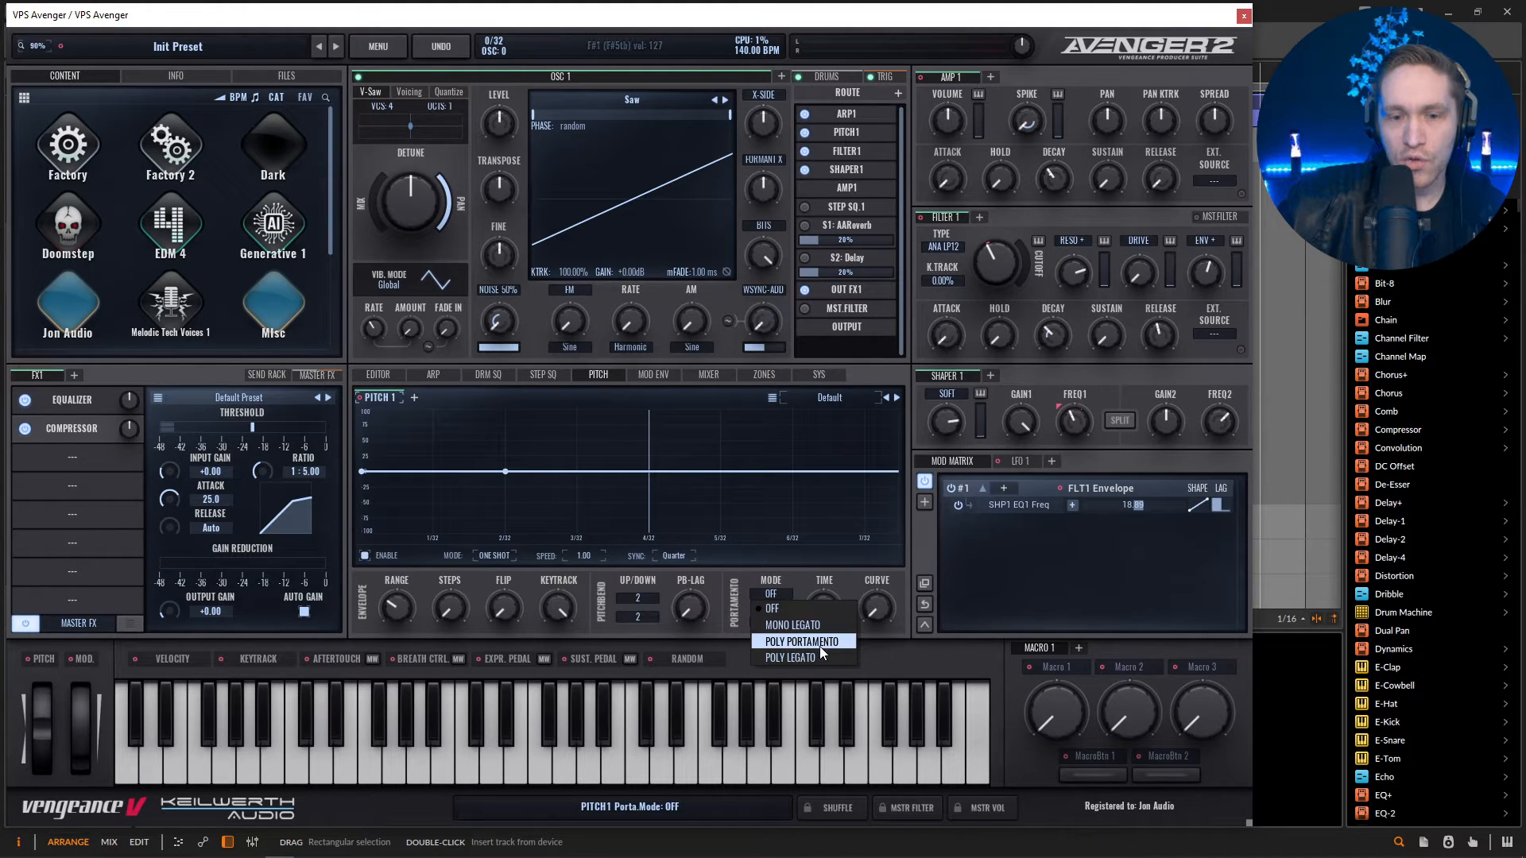
click(828, 645)
key(space)
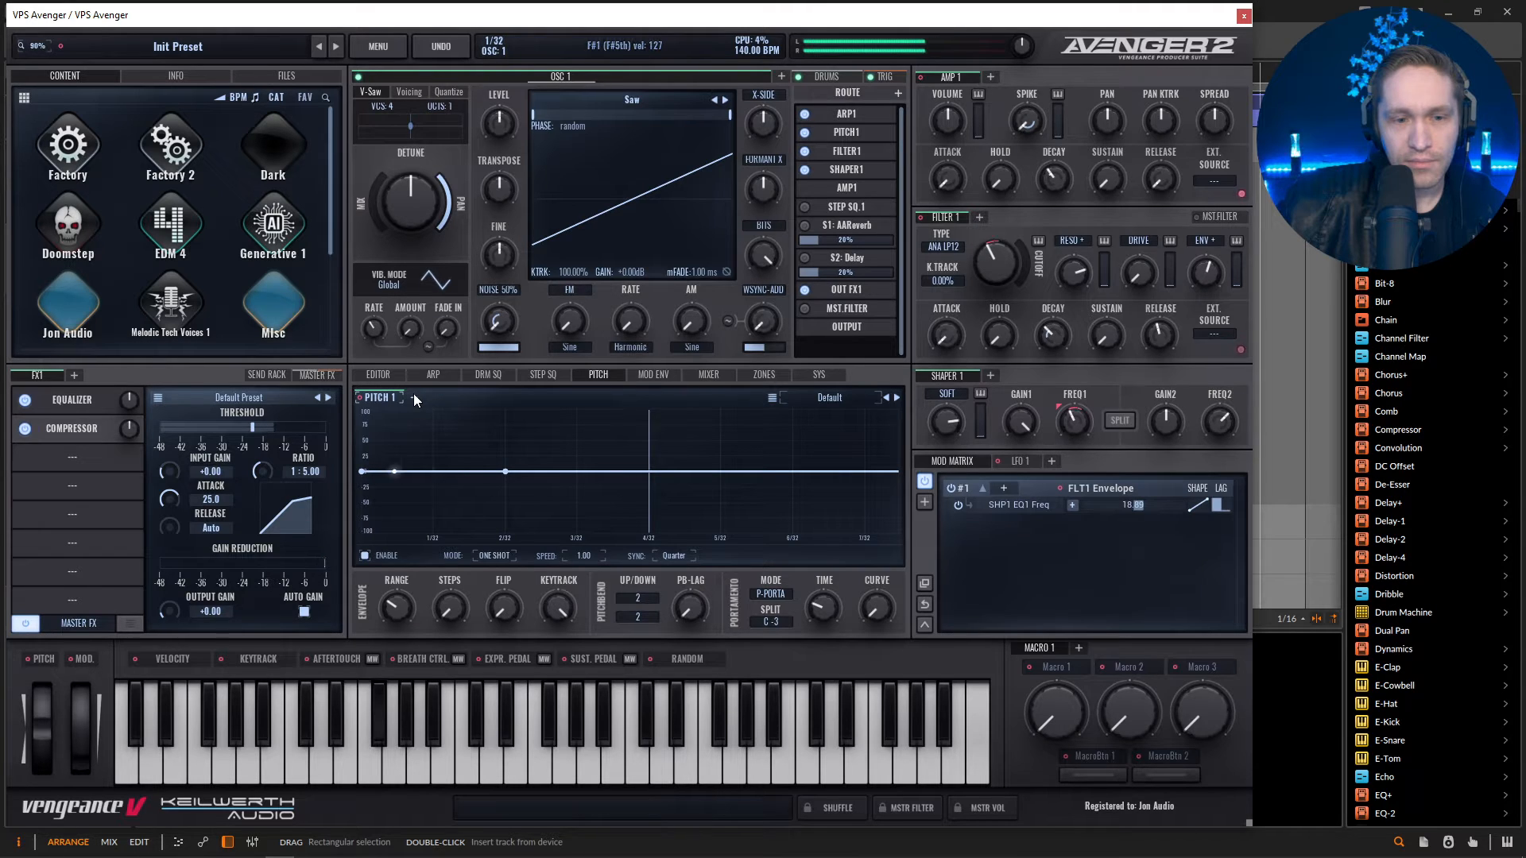
key(space)
Set the project tempo to 135 BPM in the host DAW, moving the synth window aside and back.
drag(396, 28, 403, 139)
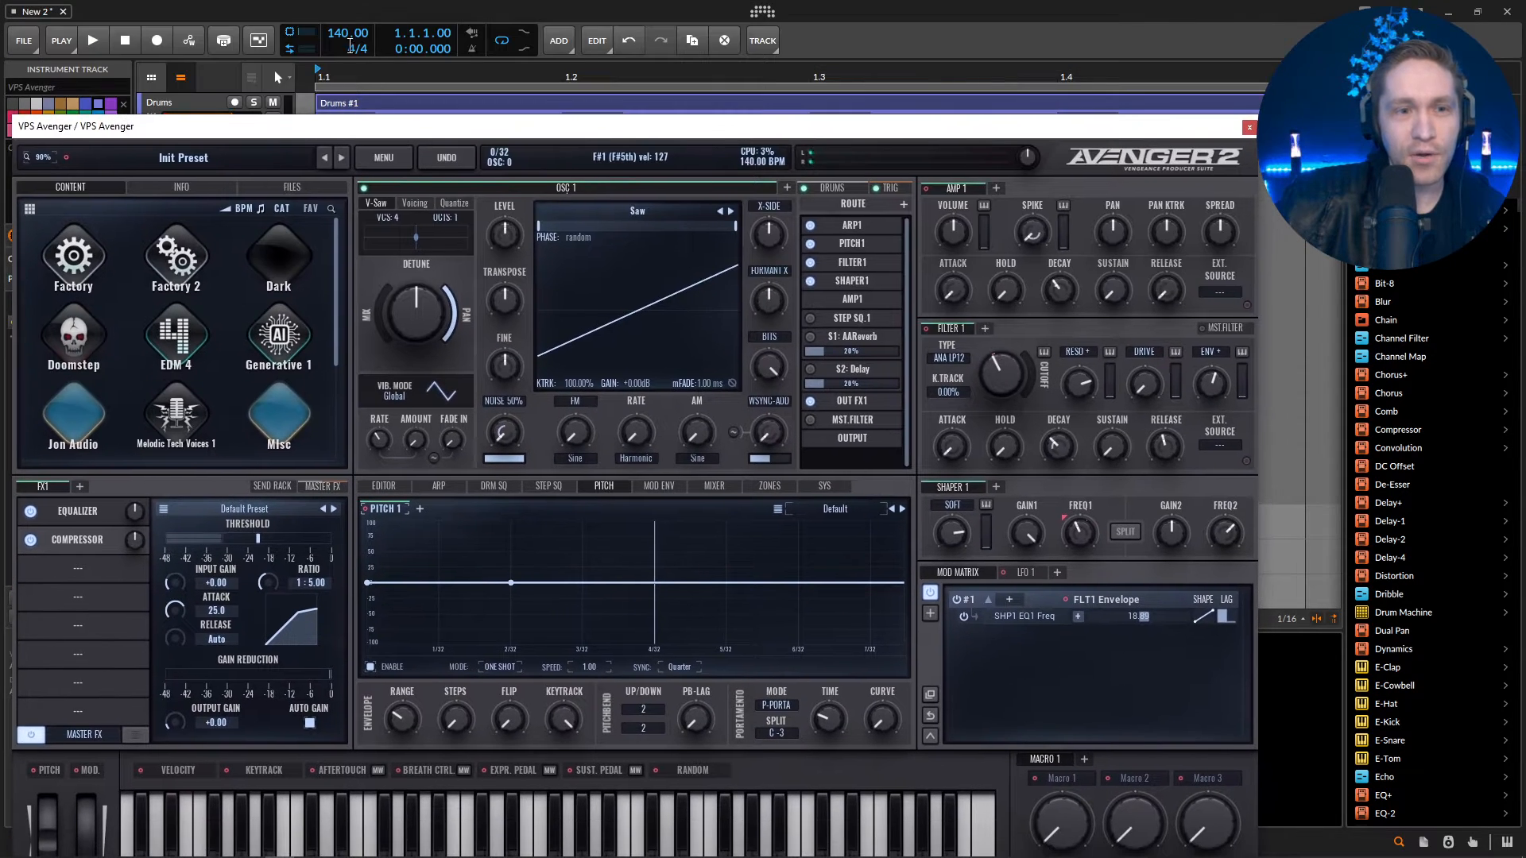
double_click(341, 33)
text(135)
key(Return)
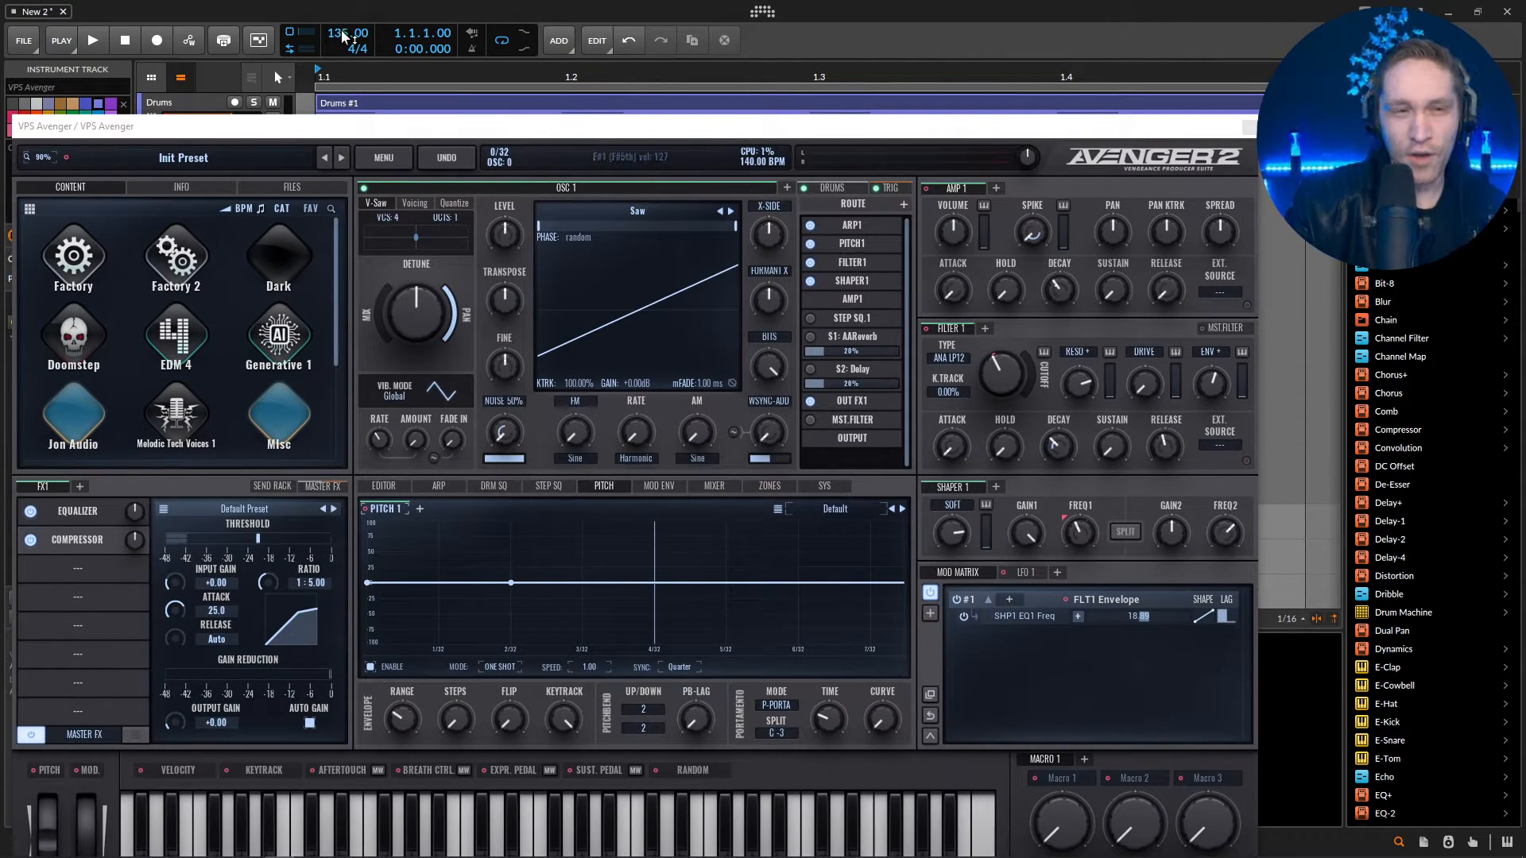
drag(342, 131, 336, 20)
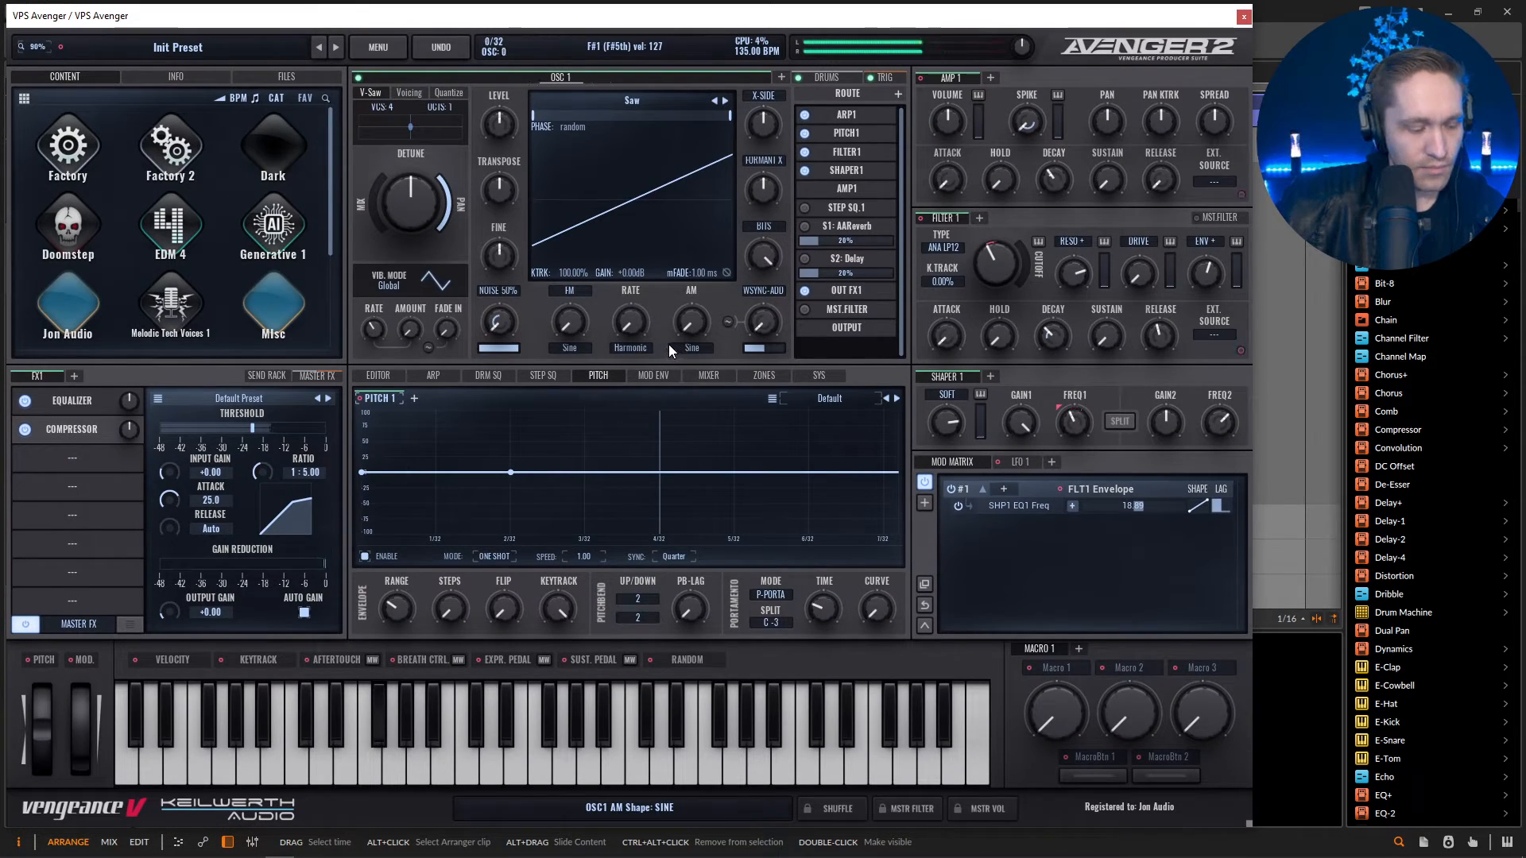
Reopen Arp 1's pattern generator and roll a new random acid pattern.
click(420, 375)
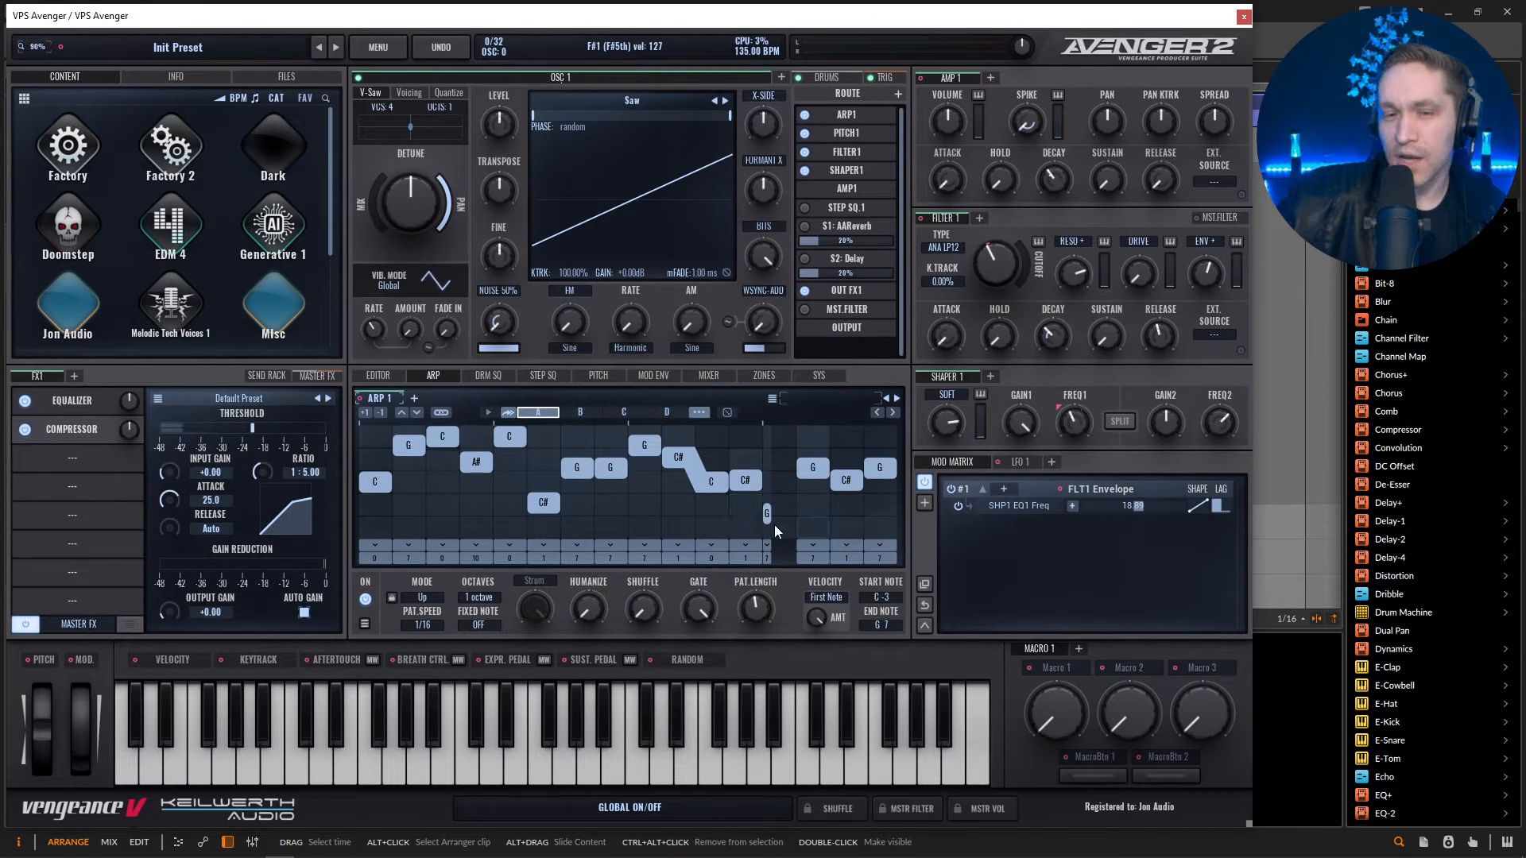
click(723, 413)
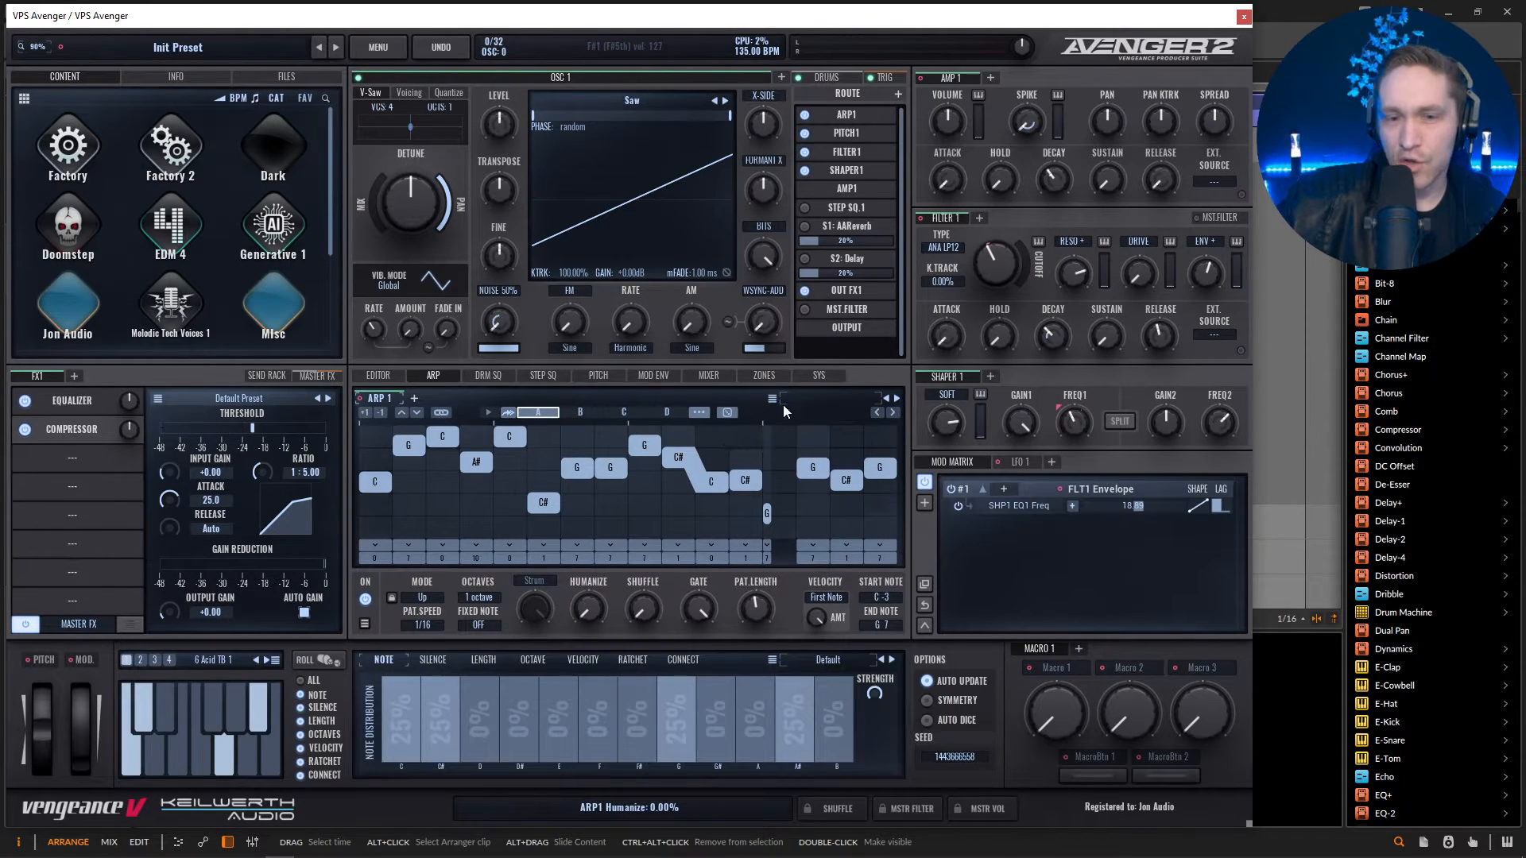
click(332, 656)
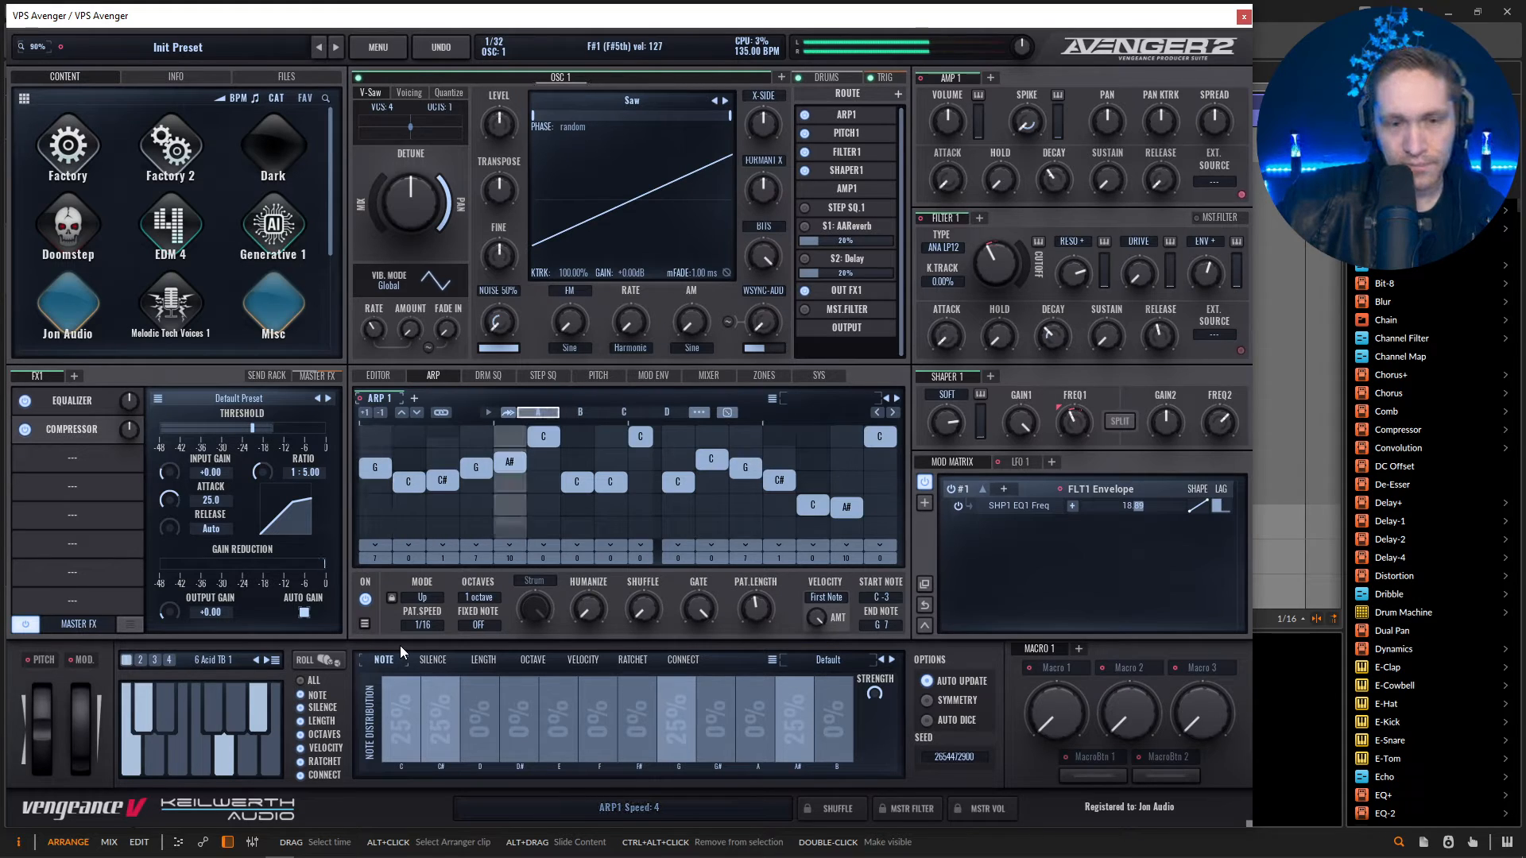
Set silence lengths 2, 3 and 4 to 0% in Arp 1's silence distribution and raise the silence strength.
key(space)
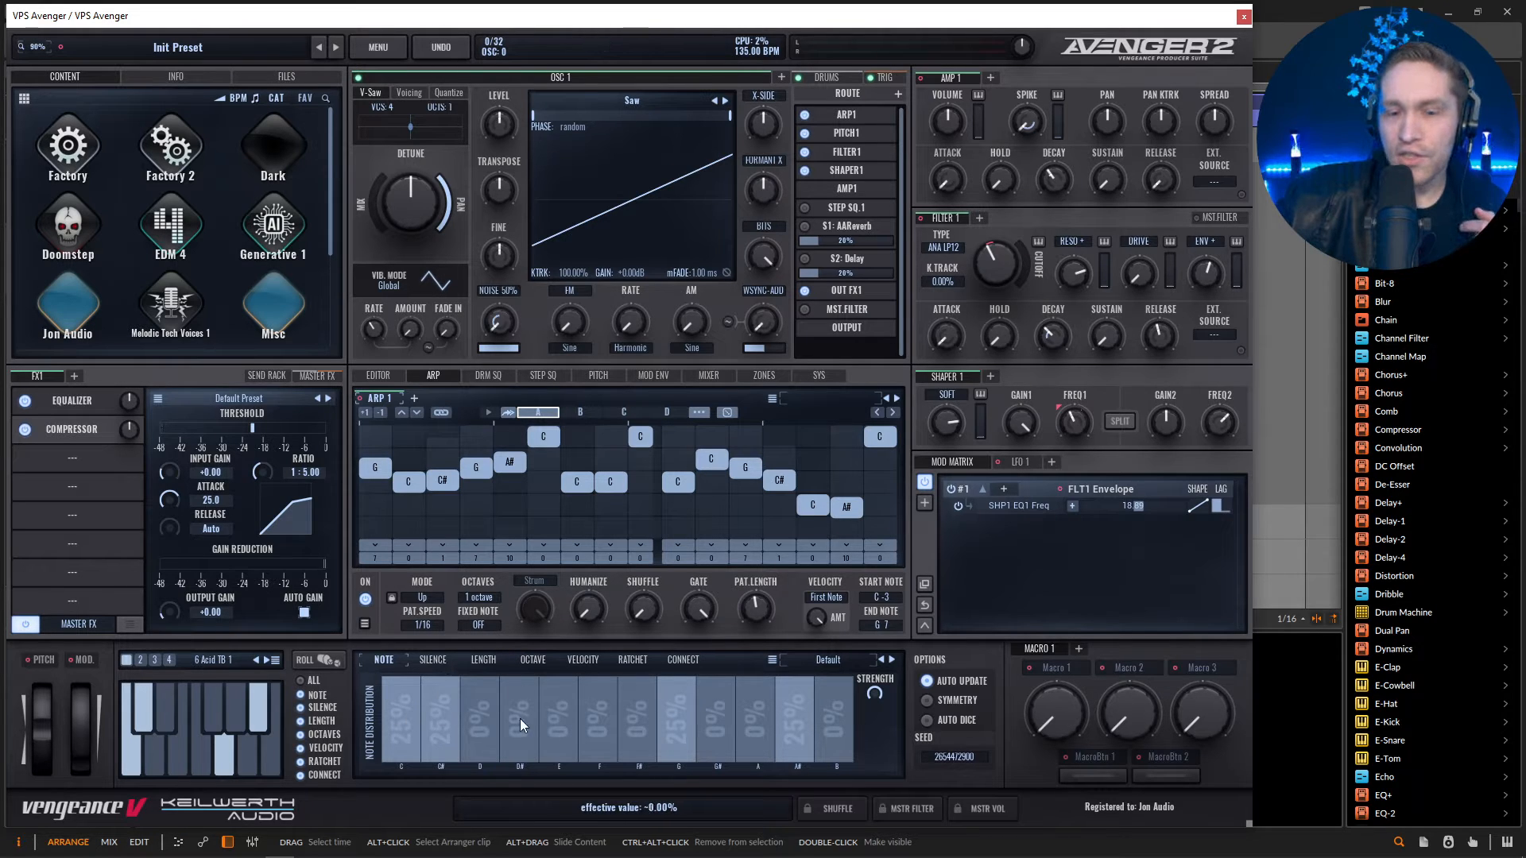
click(445, 665)
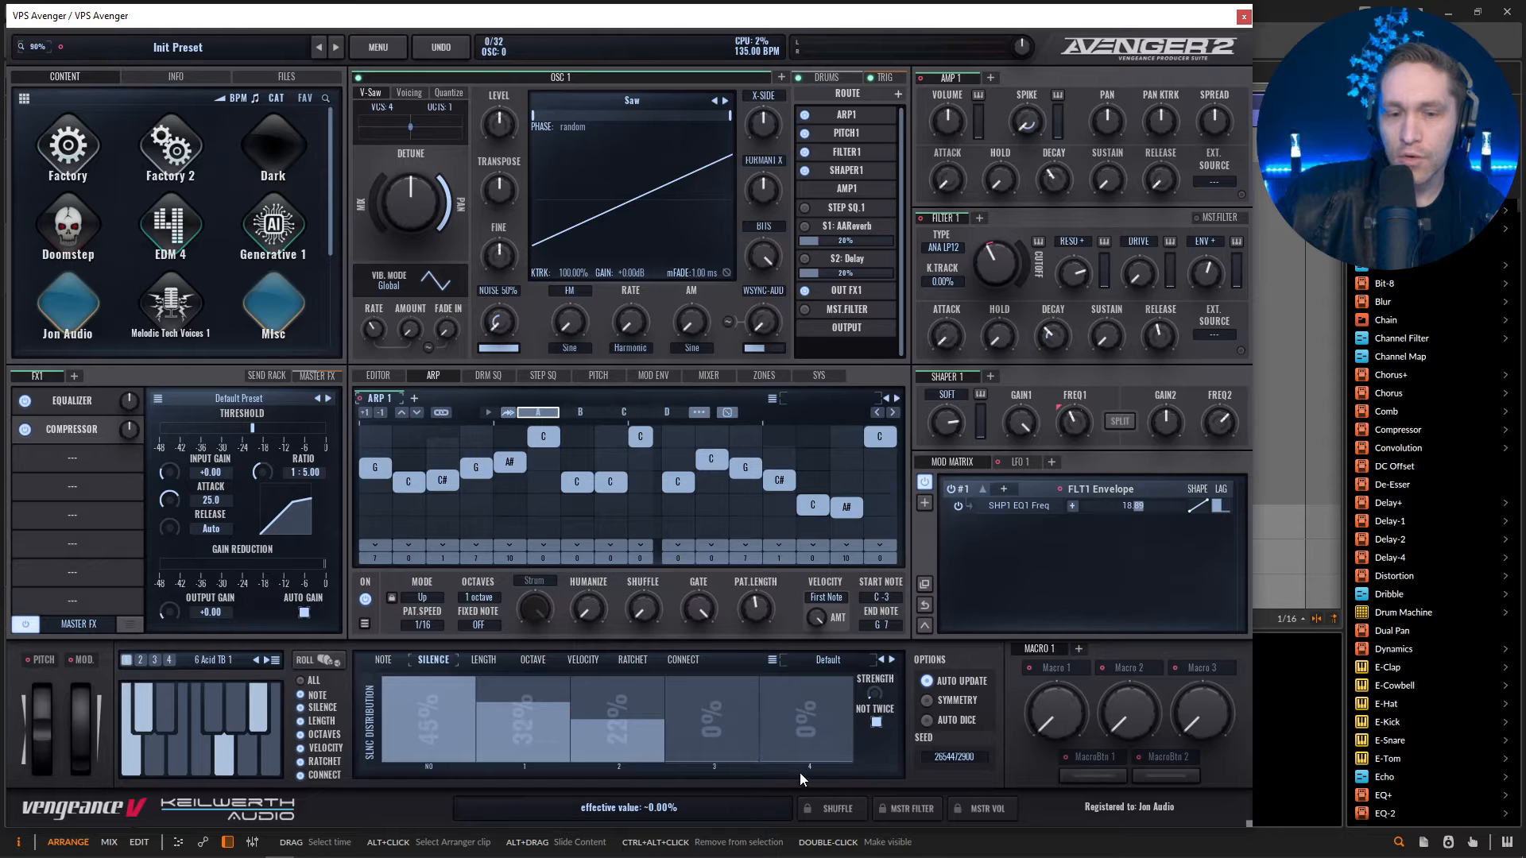
drag(722, 779, 631, 785)
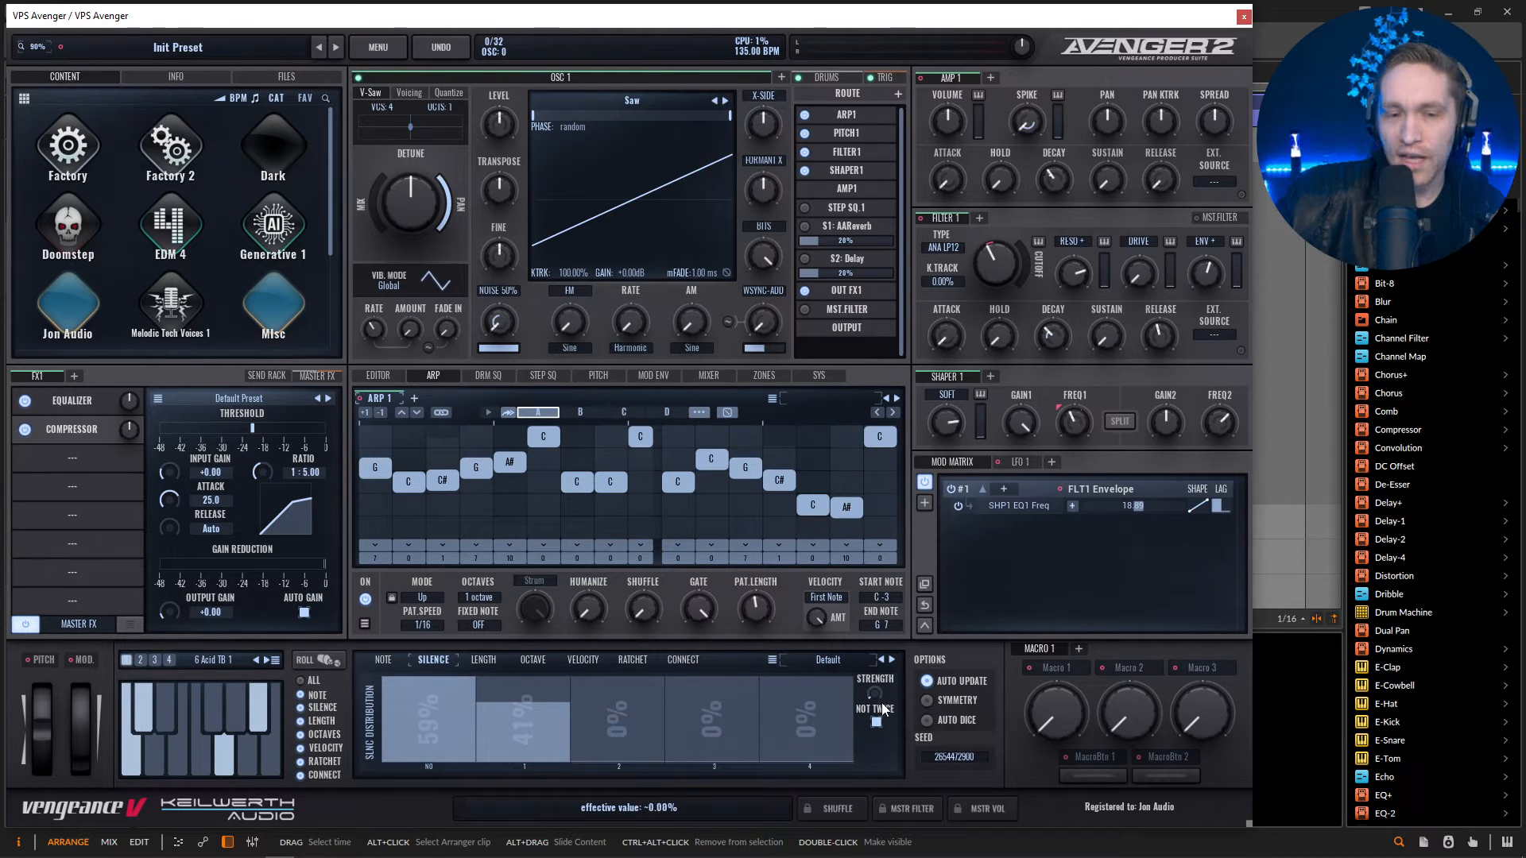
drag(883, 705, 908, 532)
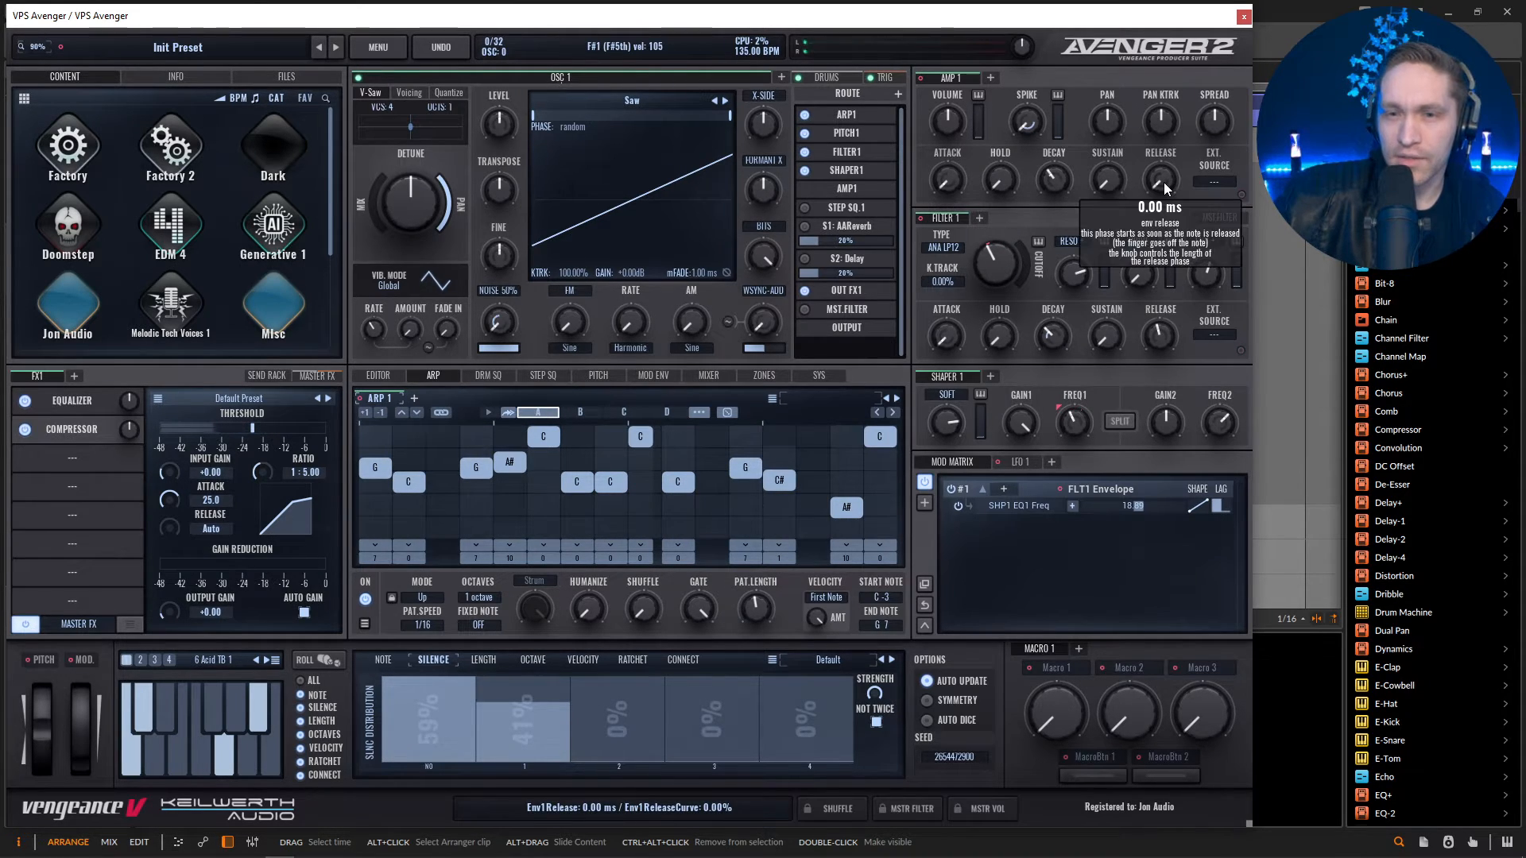
Lengthen Amp 1's envelope release to about 446 ms and adjust Filter 1's envelope release.
drag(1173, 189, 1158, 173)
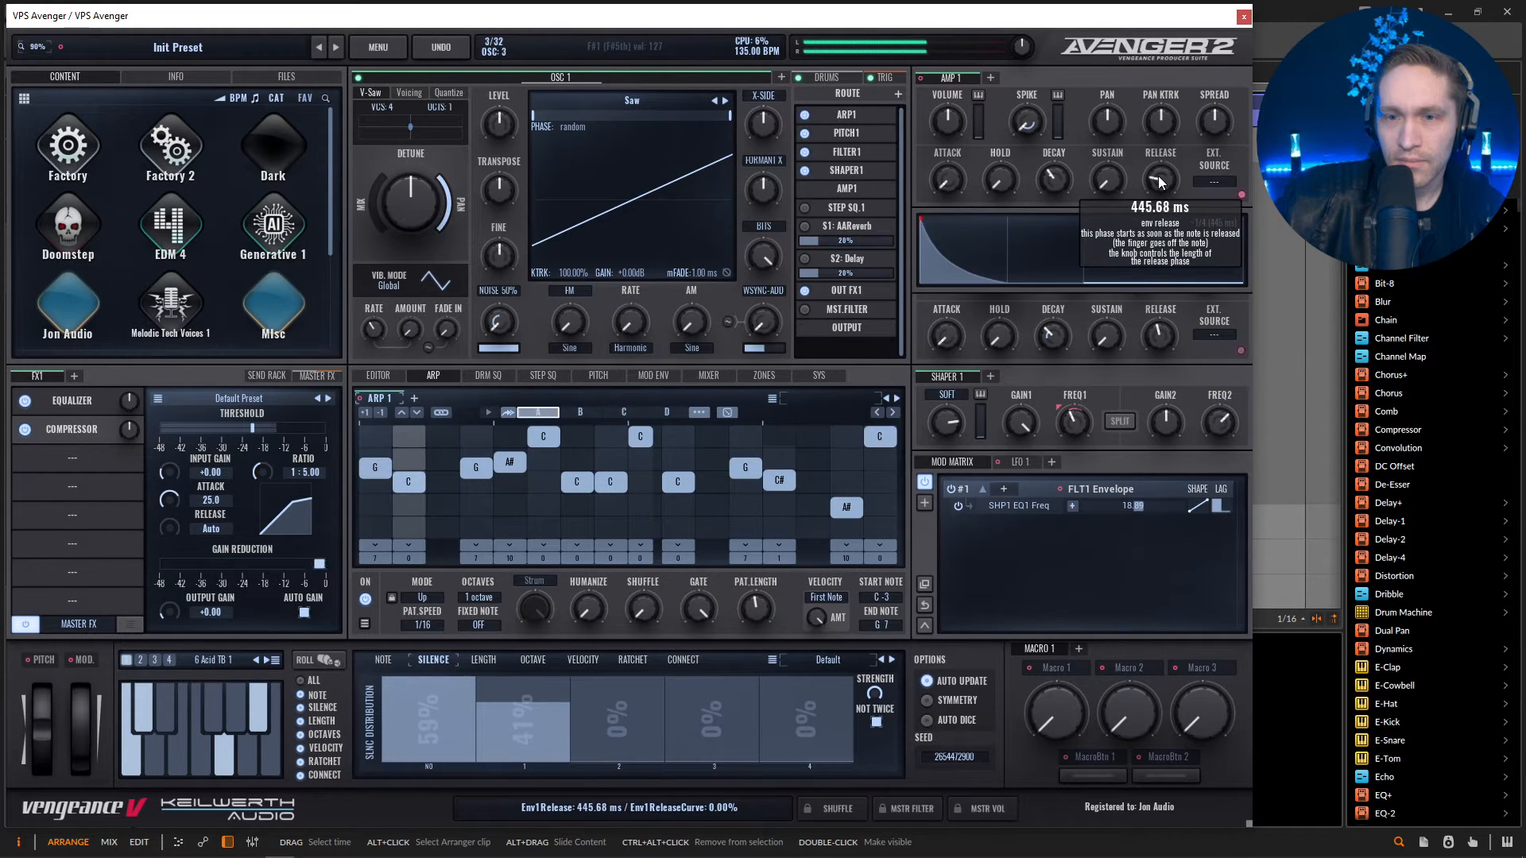
click(1156, 340)
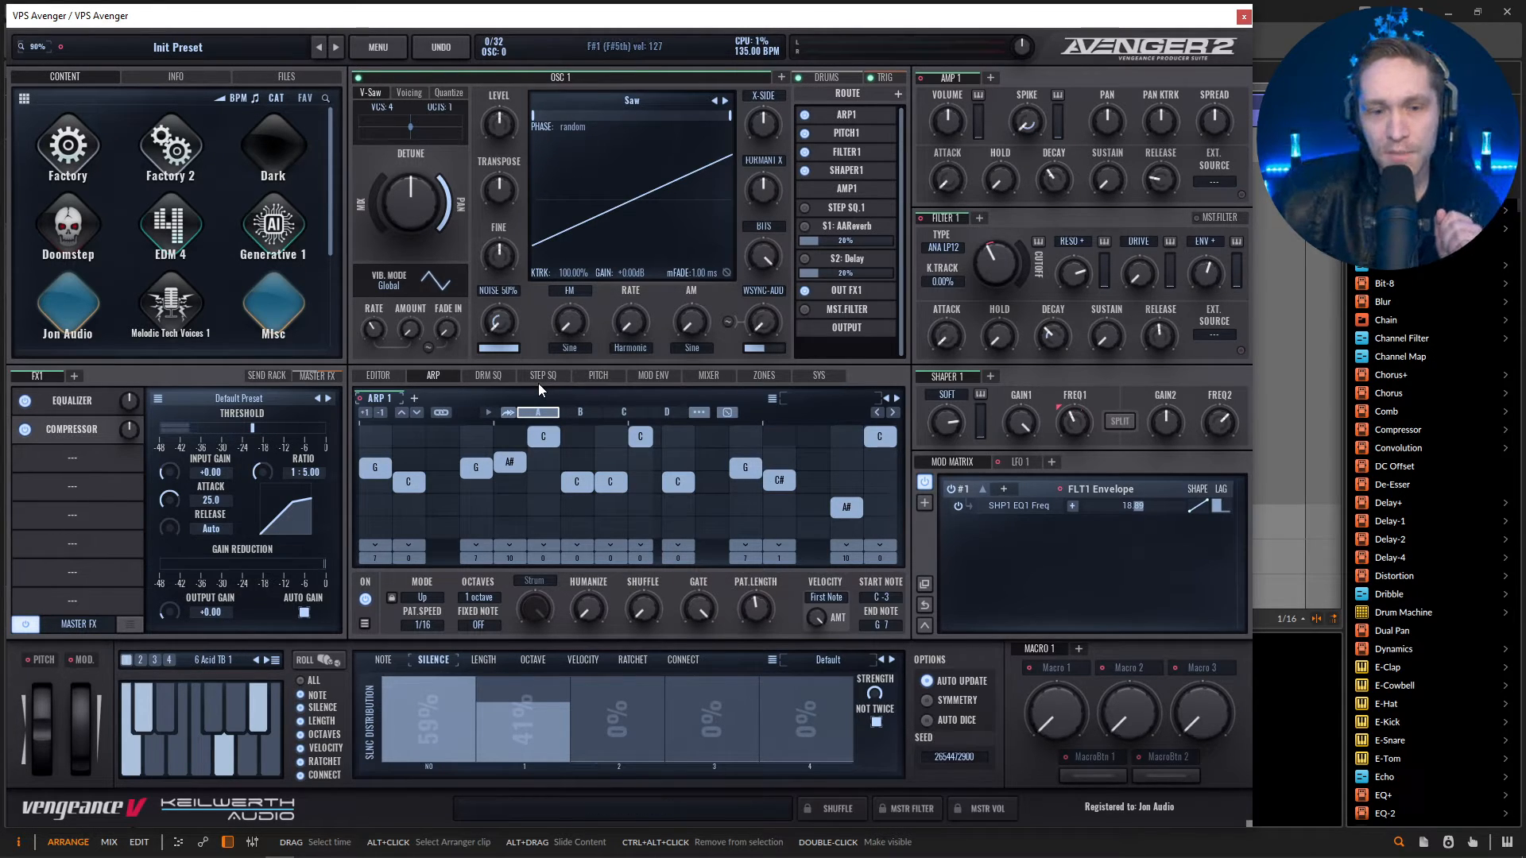
Add a DIM/EXPANDER effect after the compressor with a mix of 6.67, then compare the sound with it bypassed and enabled.
click(71, 458)
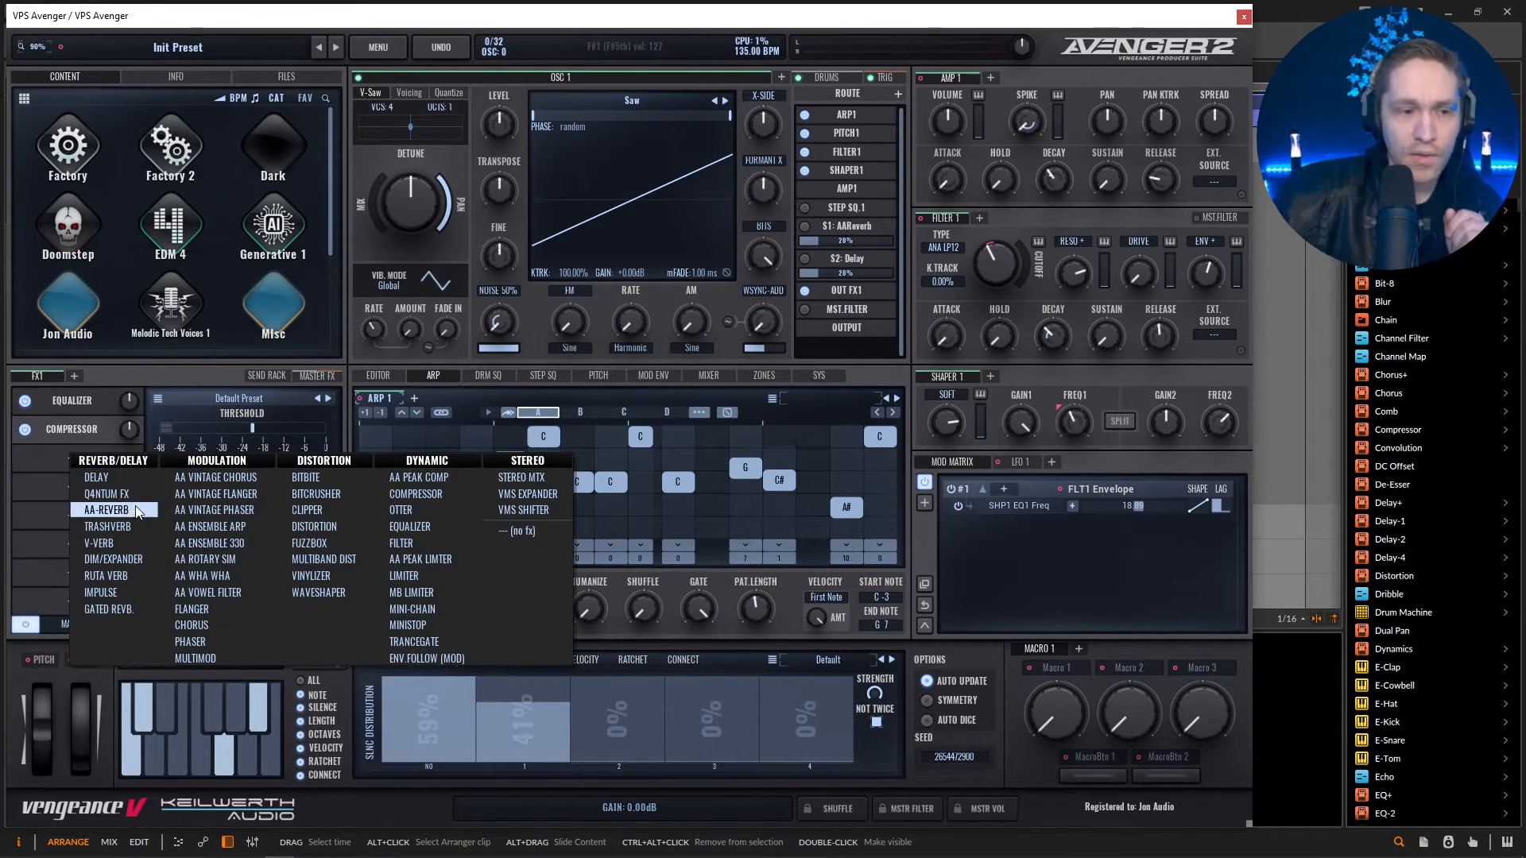
click(127, 560)
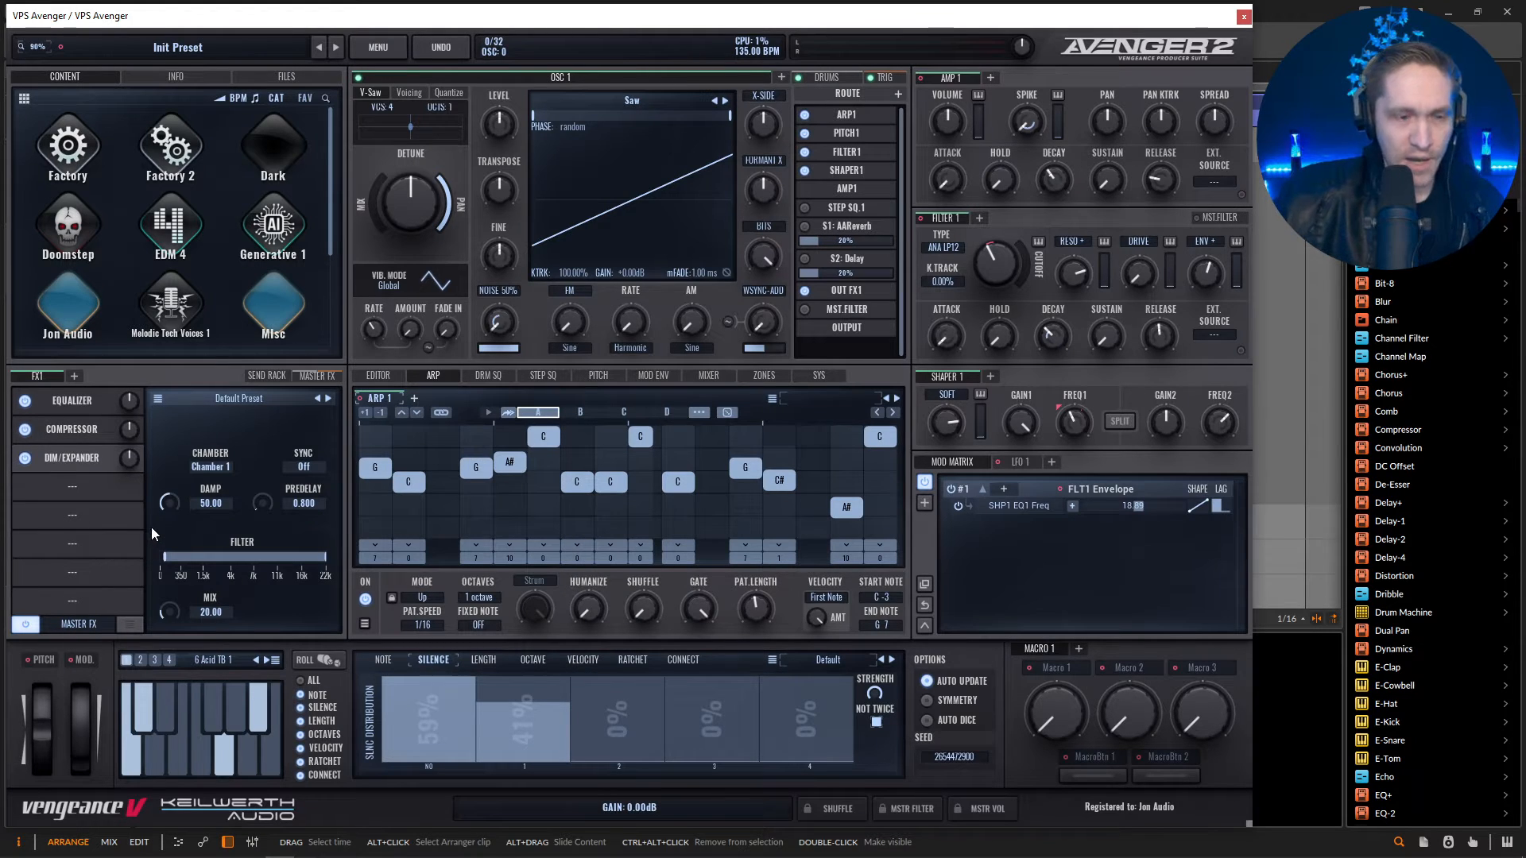
key(space)
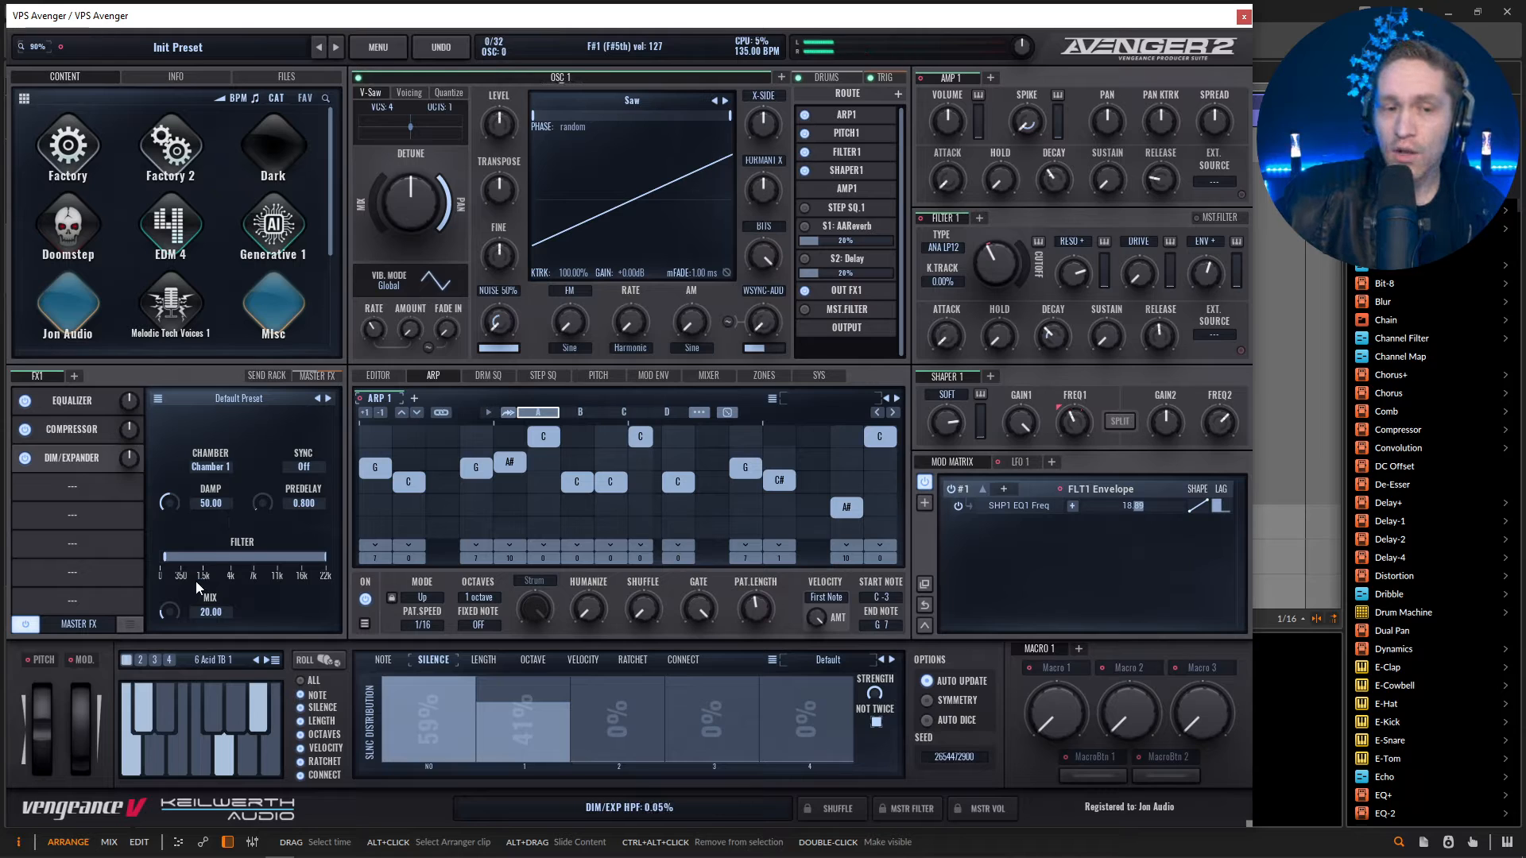
drag(170, 612, 170, 631)
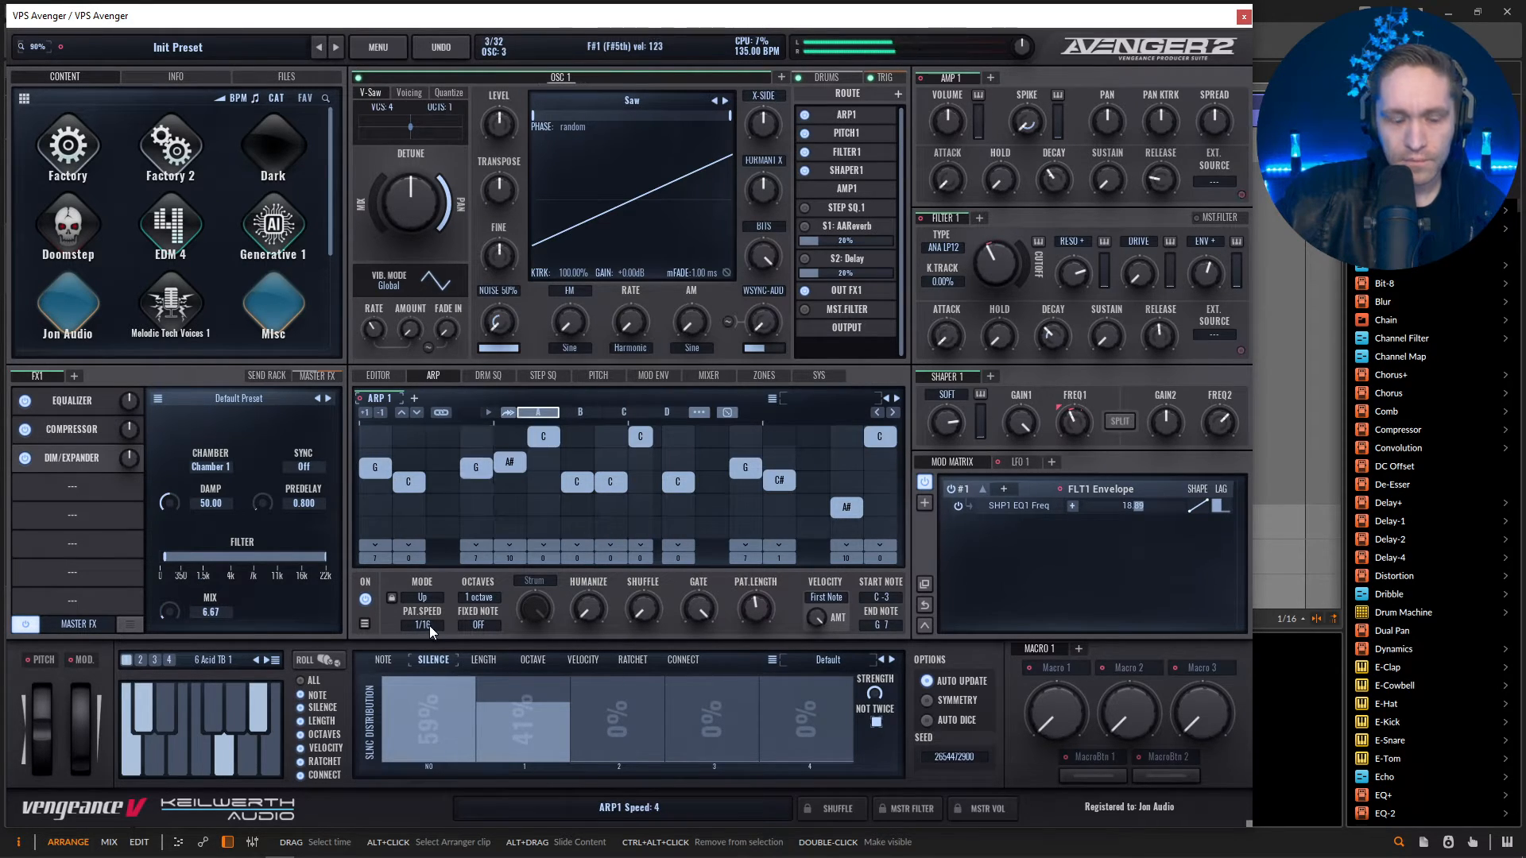
key(space)
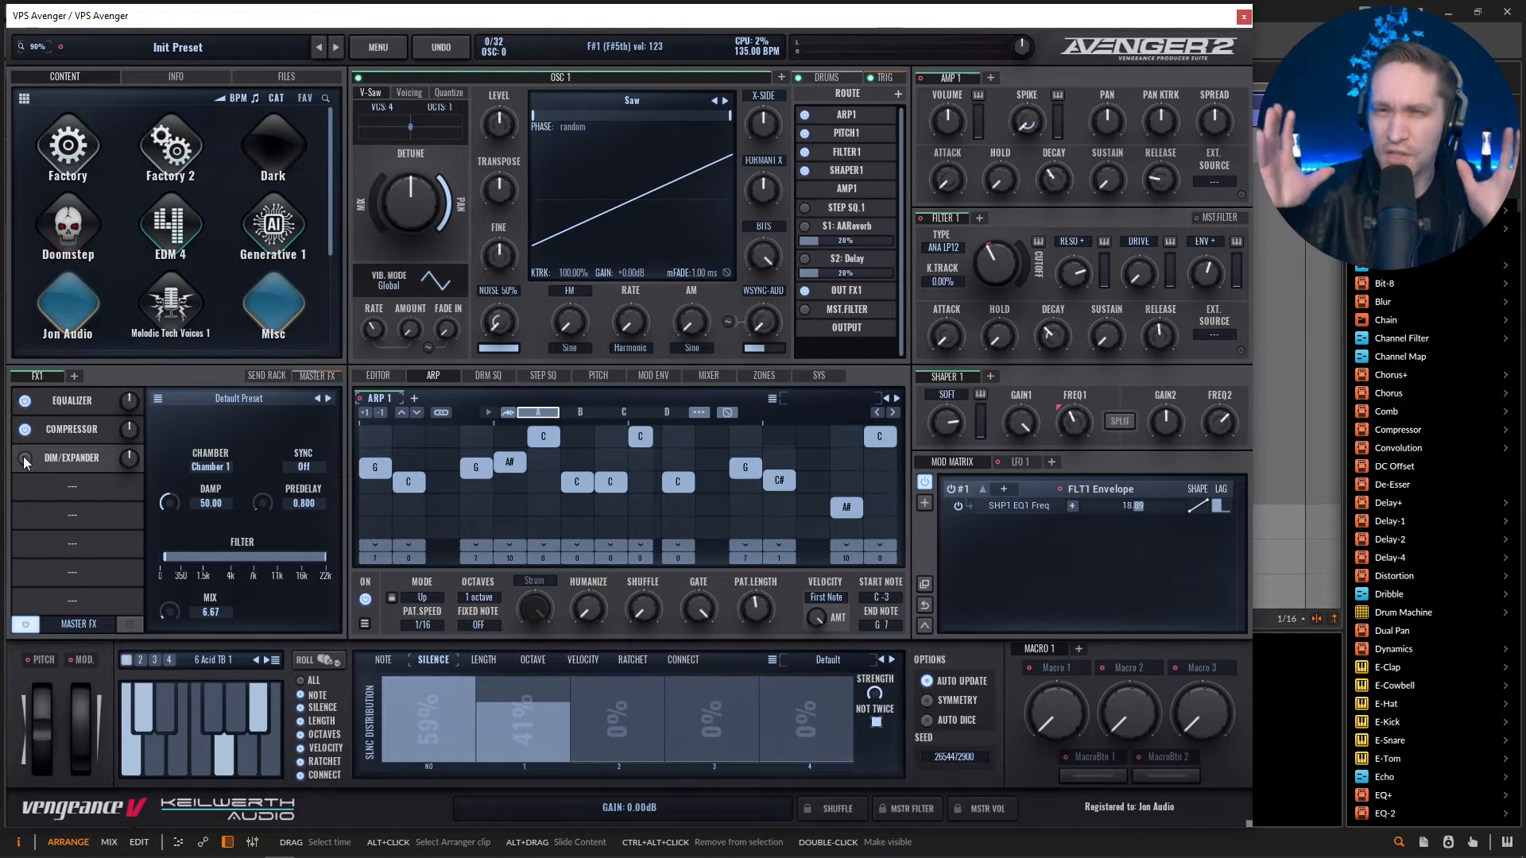
key(space)
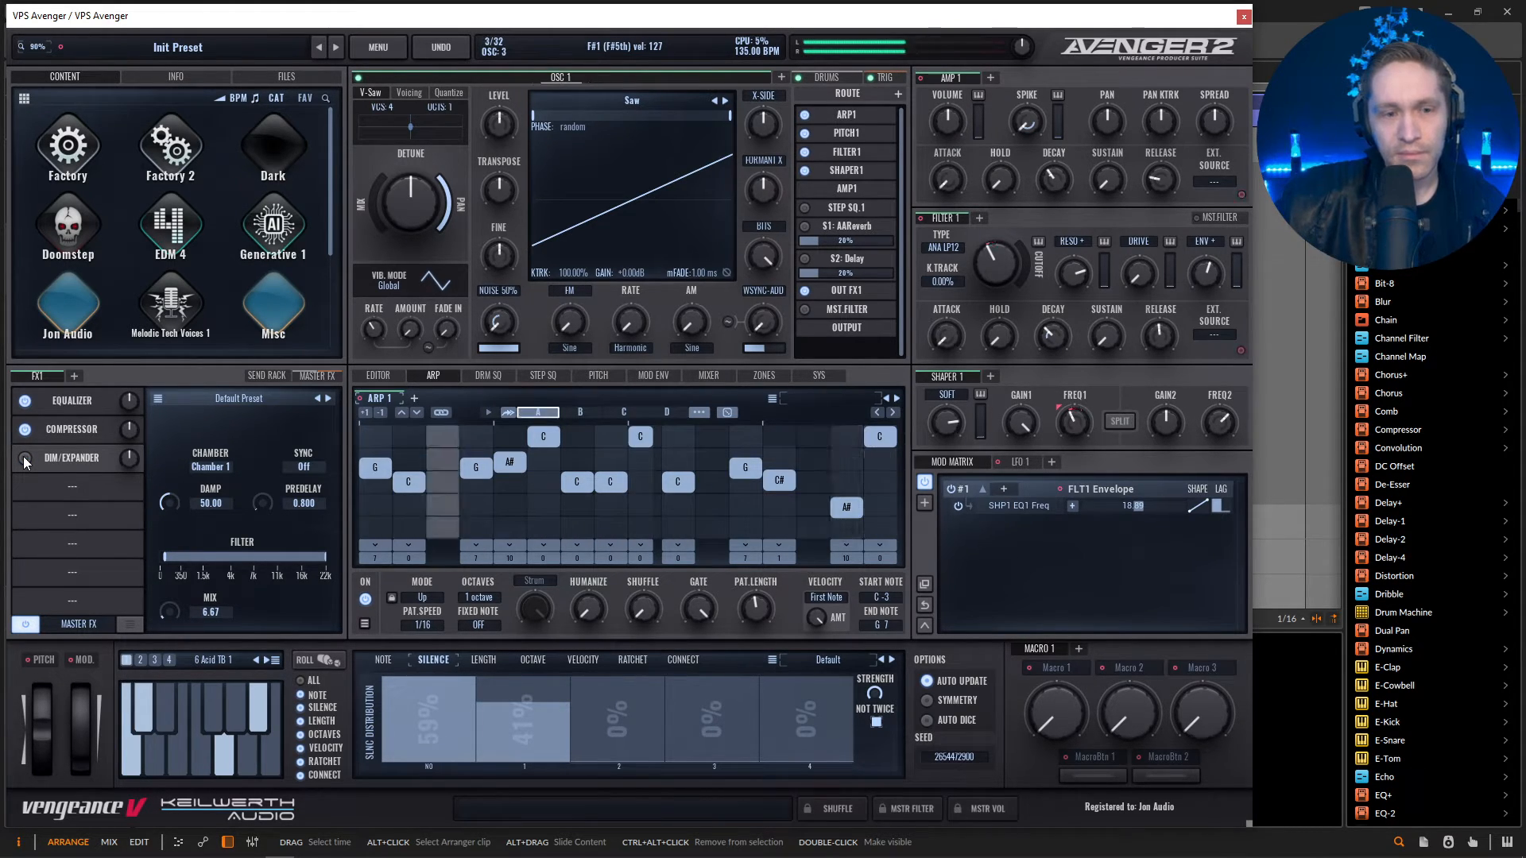
click(25, 458)
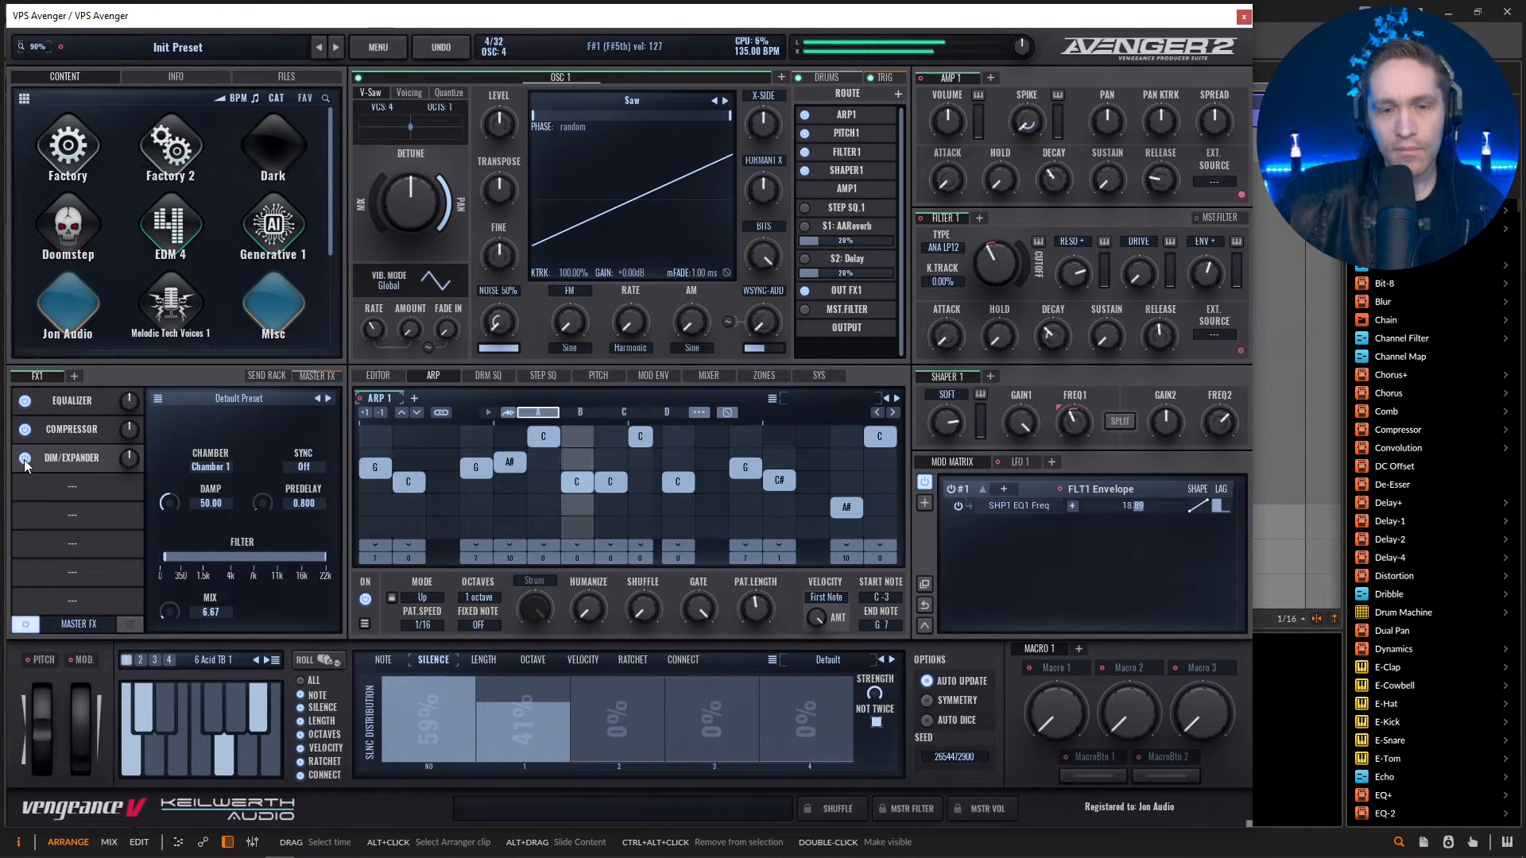
Zero the two shortest note lengths in the length distribution, raise length 2 to about 15%, increase the strength and audition the pattern.
click(493, 664)
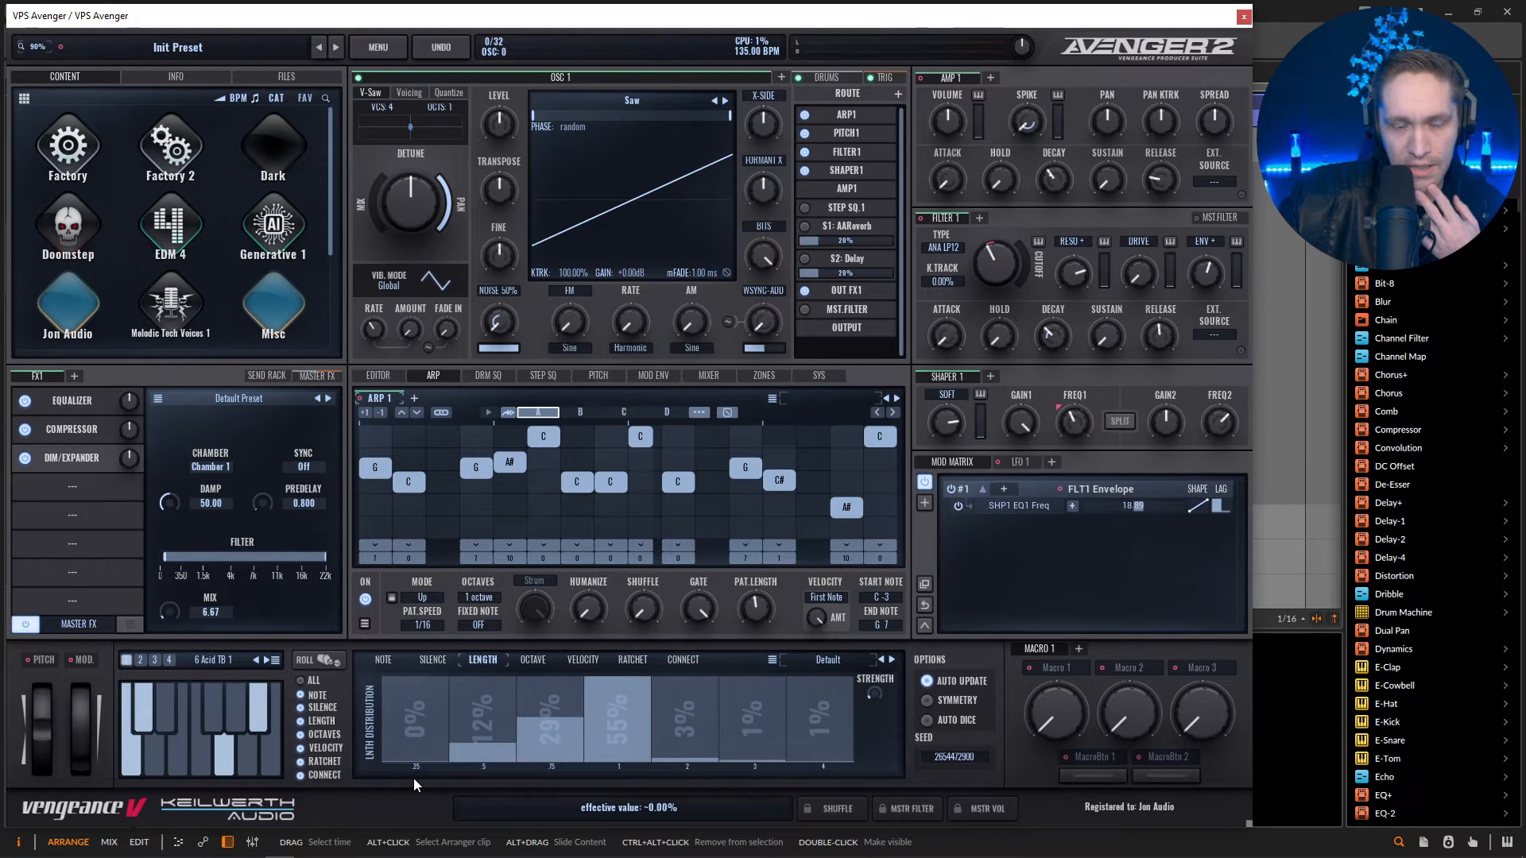
drag(413, 778, 475, 780)
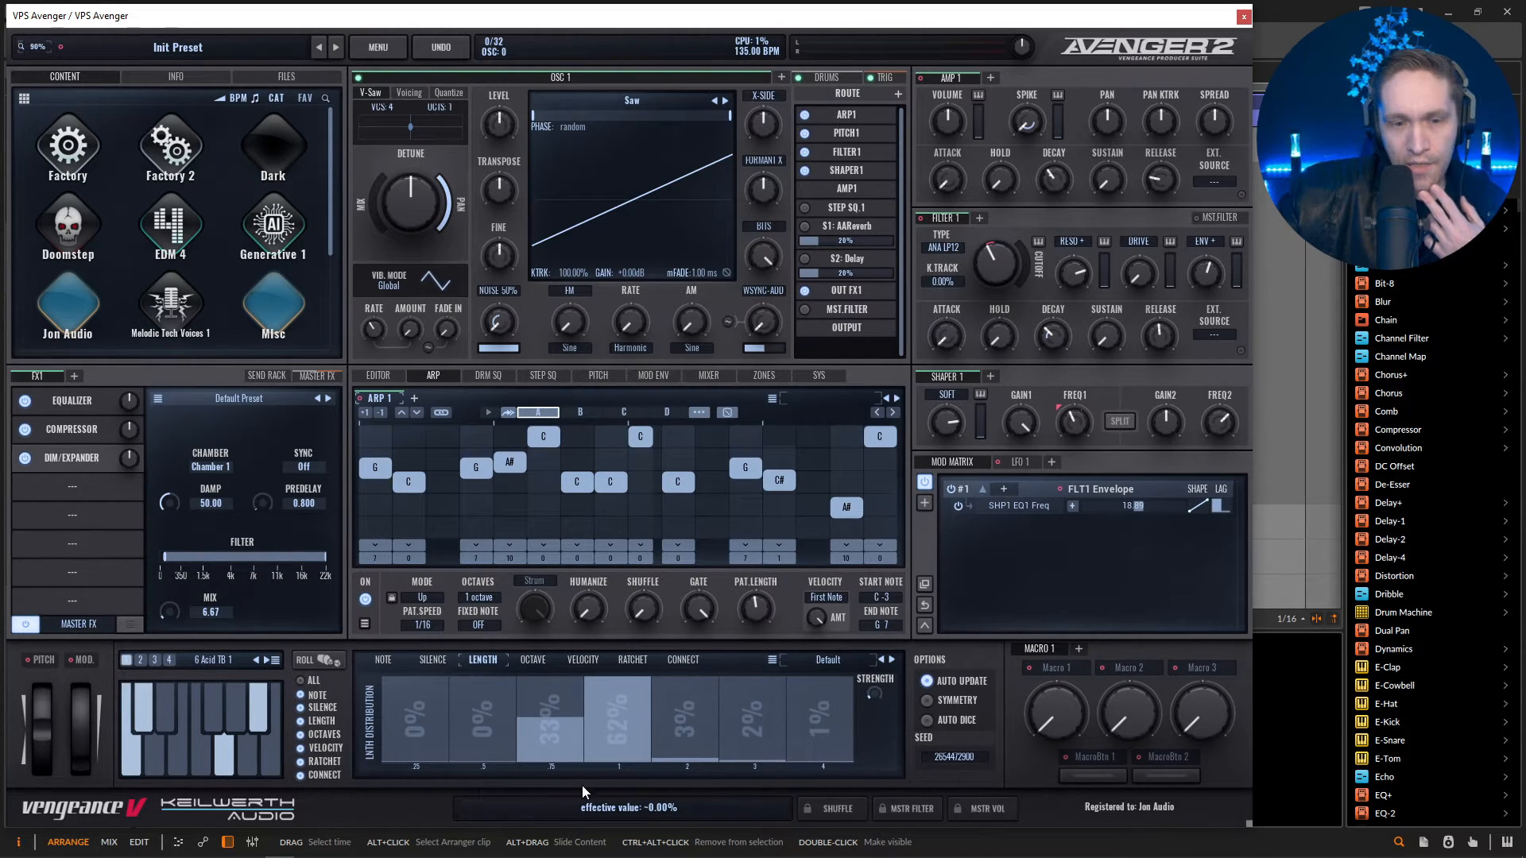
drag(698, 751, 693, 741)
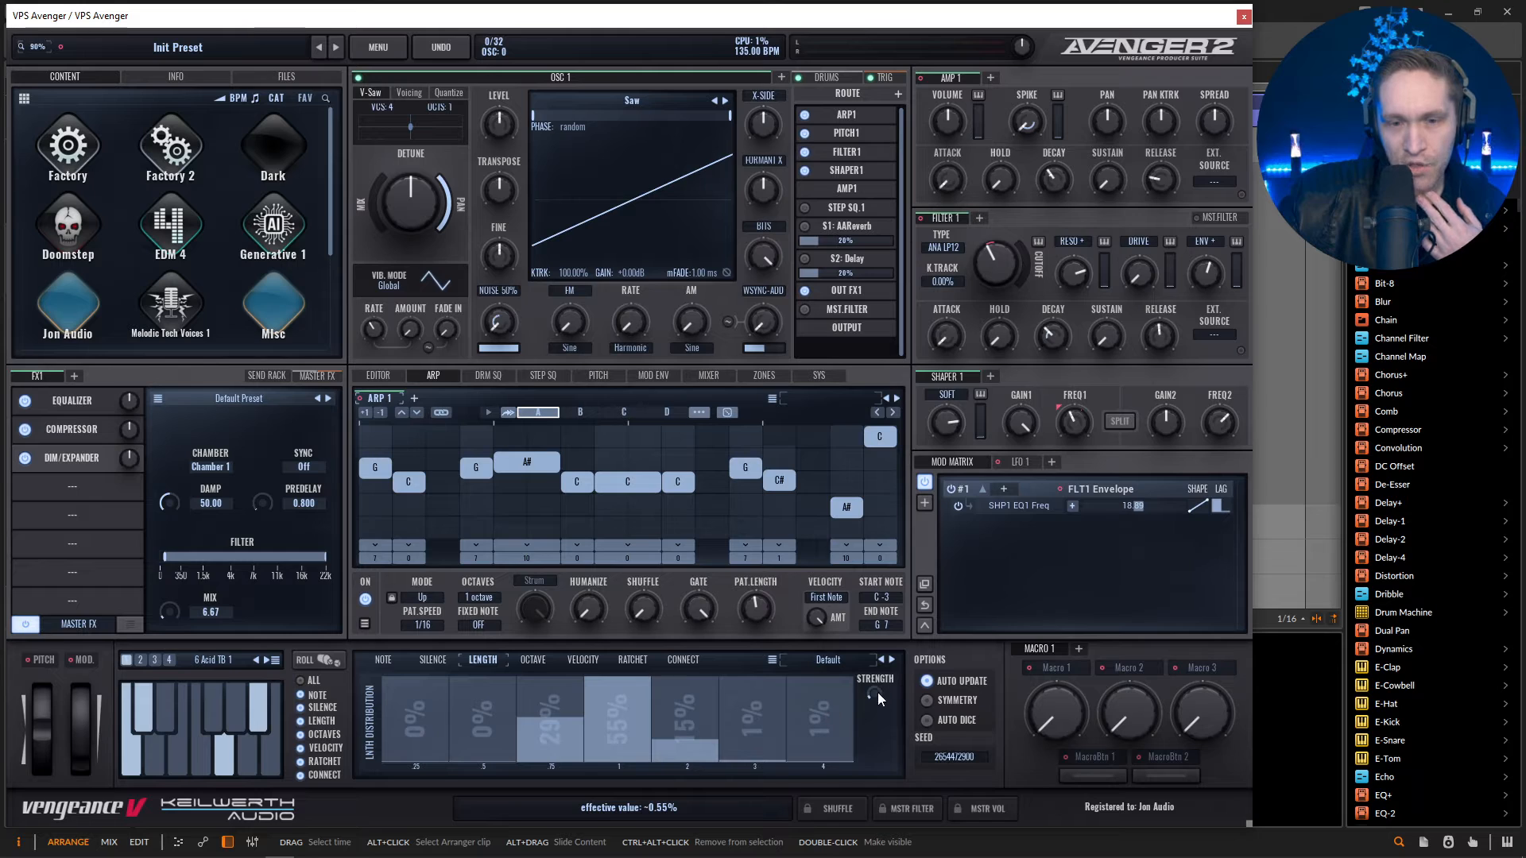
drag(878, 694, 885, 574)
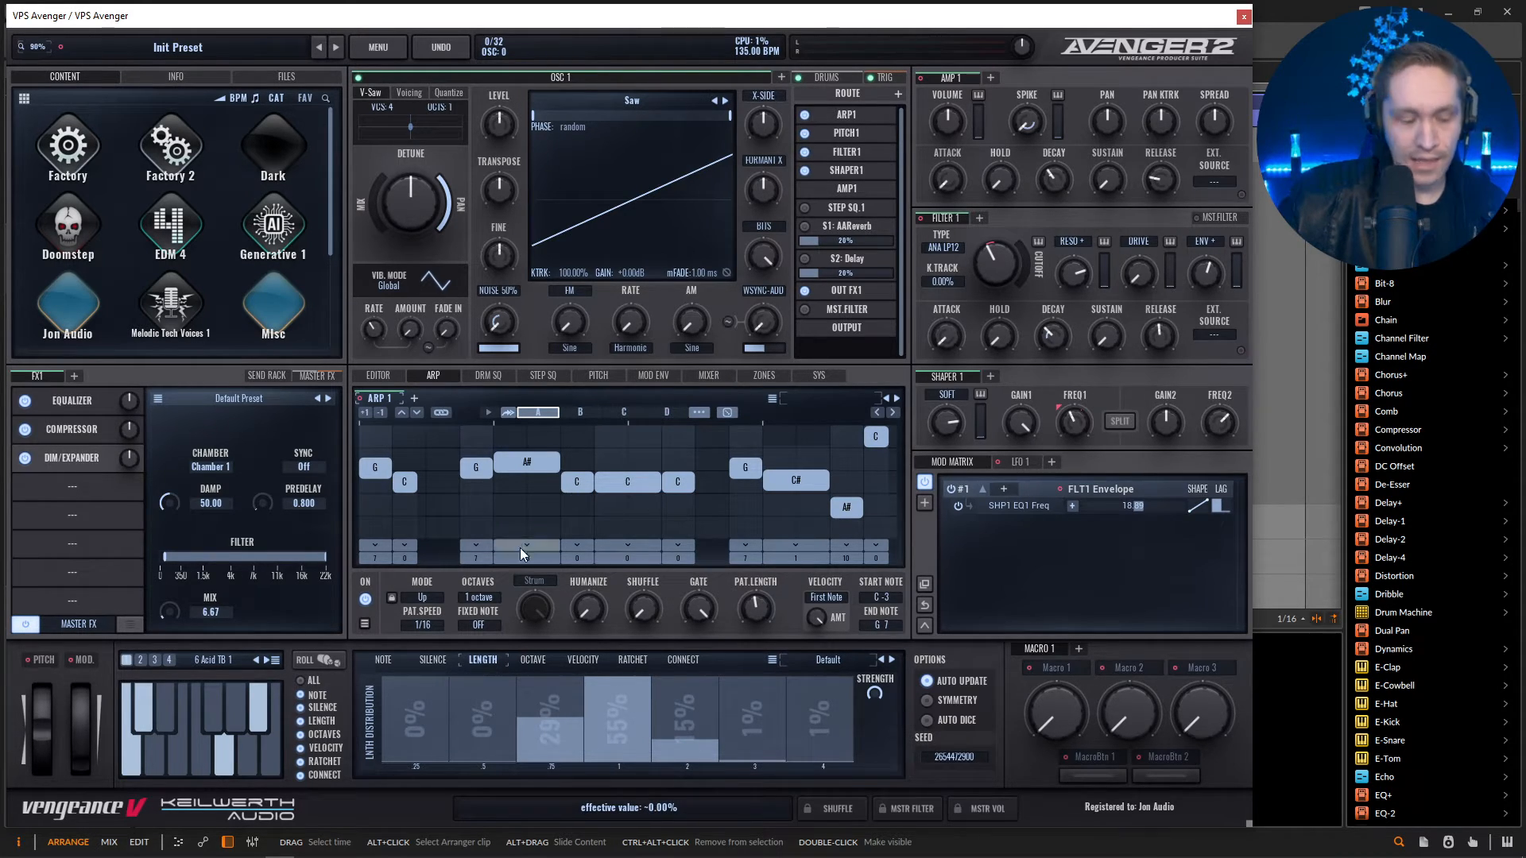
key(space)
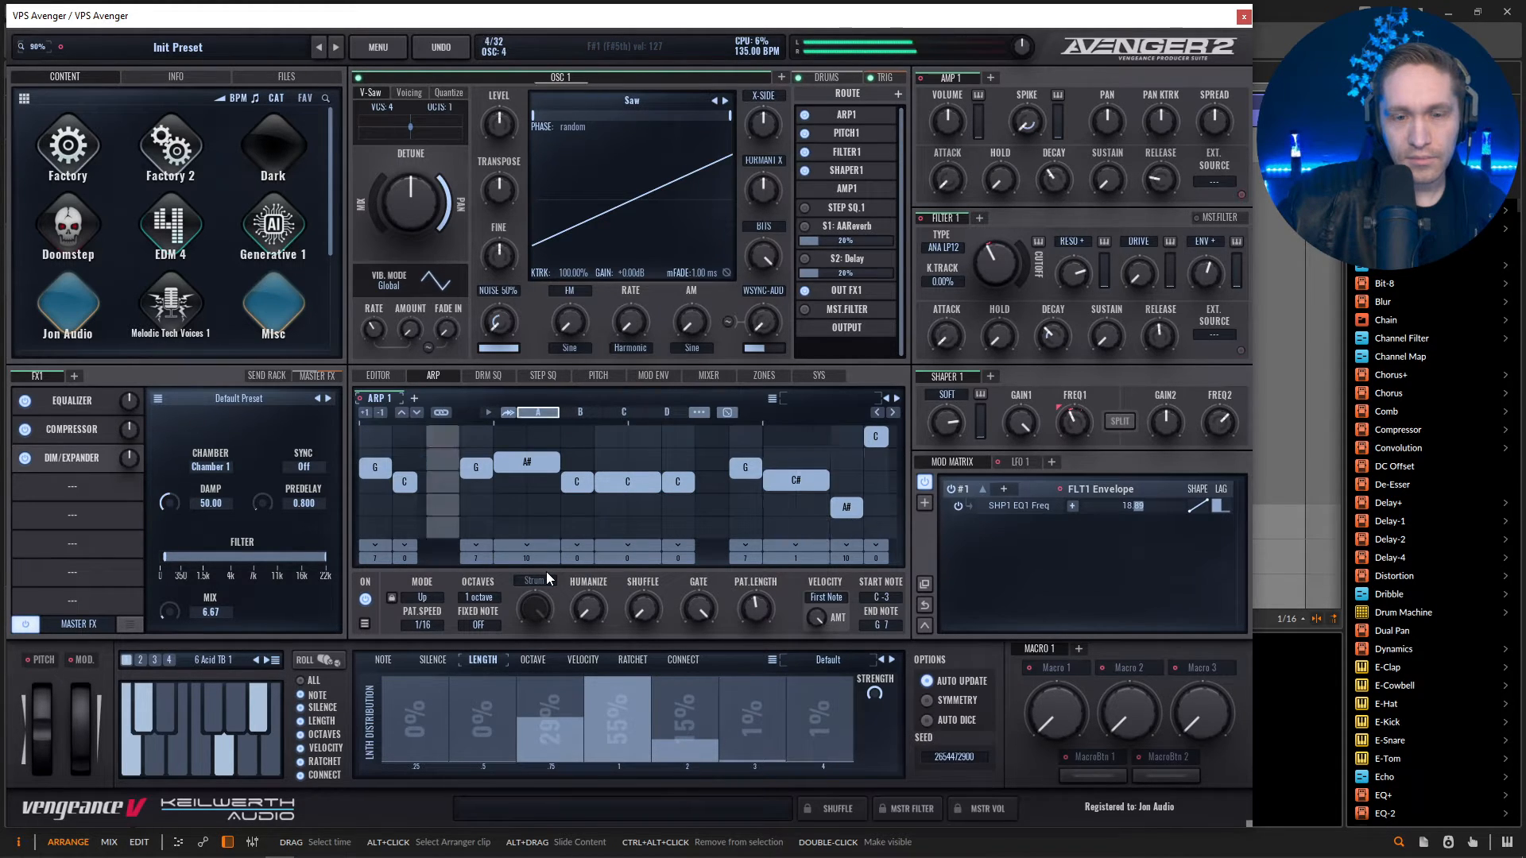
key(space)
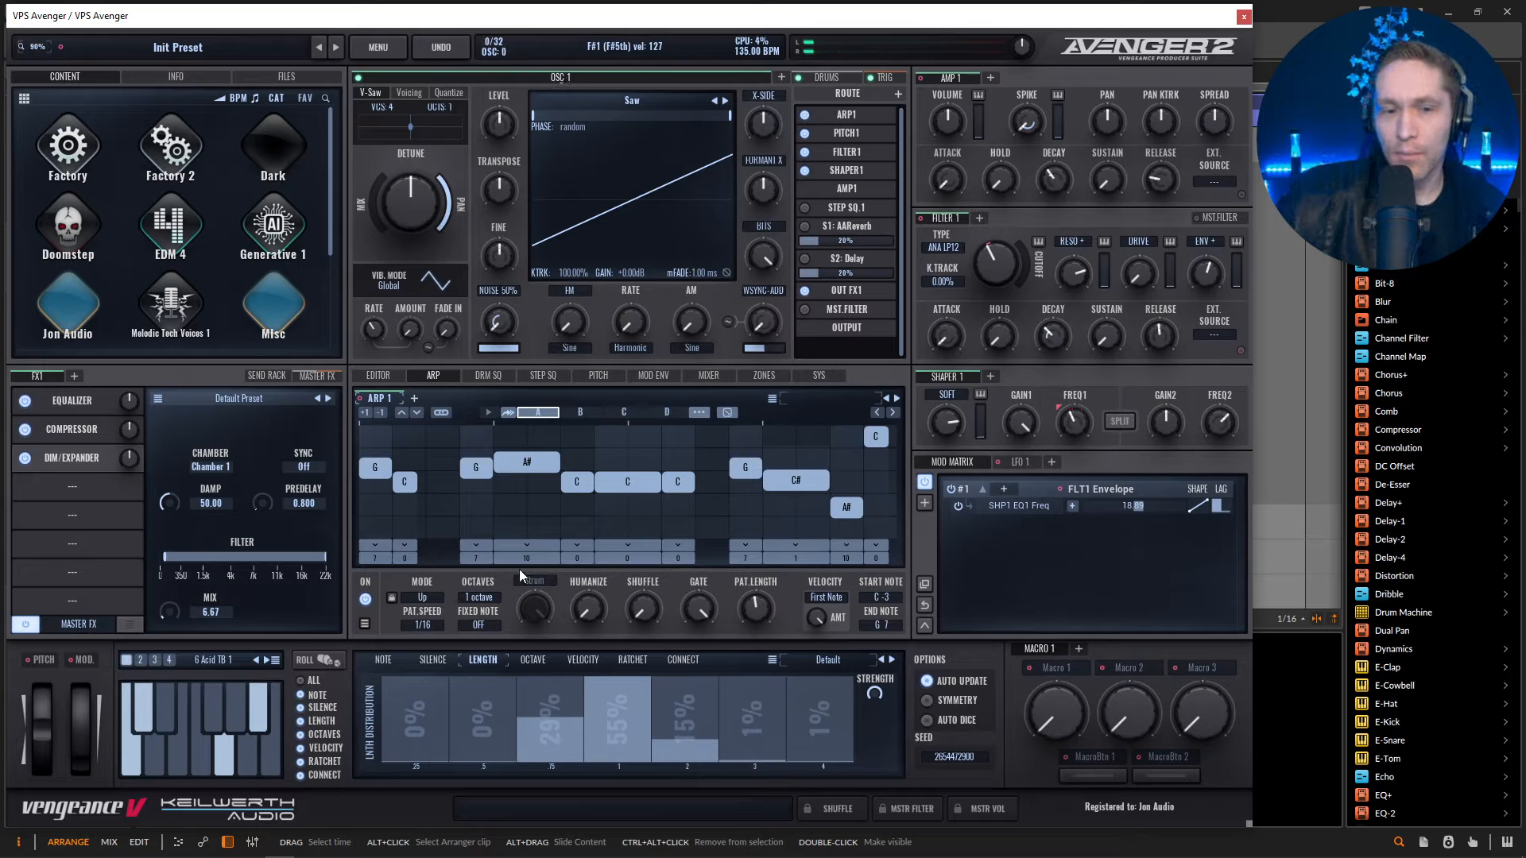
Set the -2 and +2 octaves to 0% in the octave distribution, raise the strength and audition the pattern.
click(528, 661)
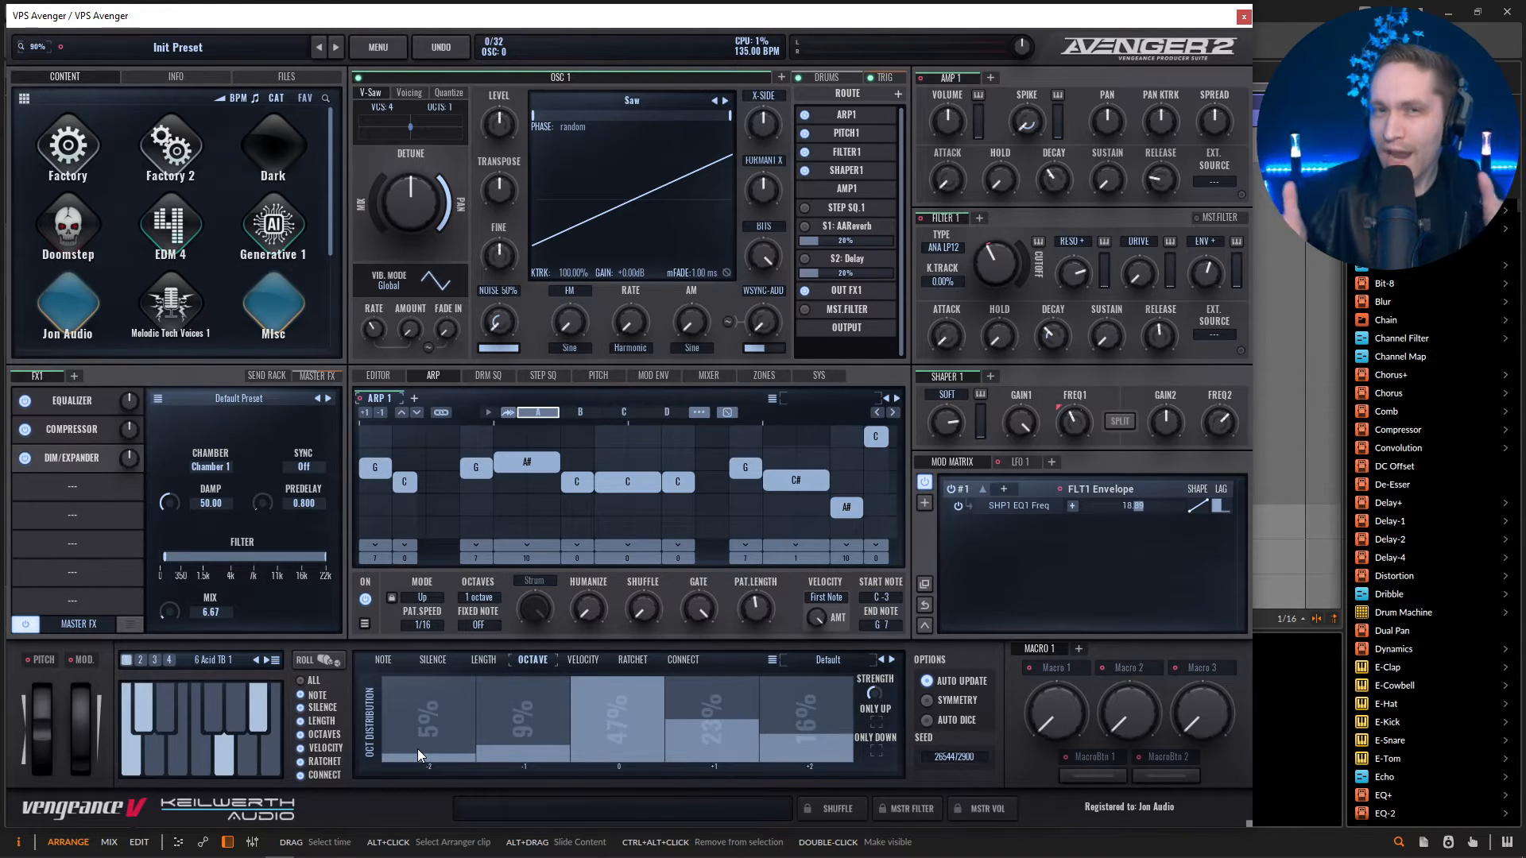
drag(417, 749, 418, 768)
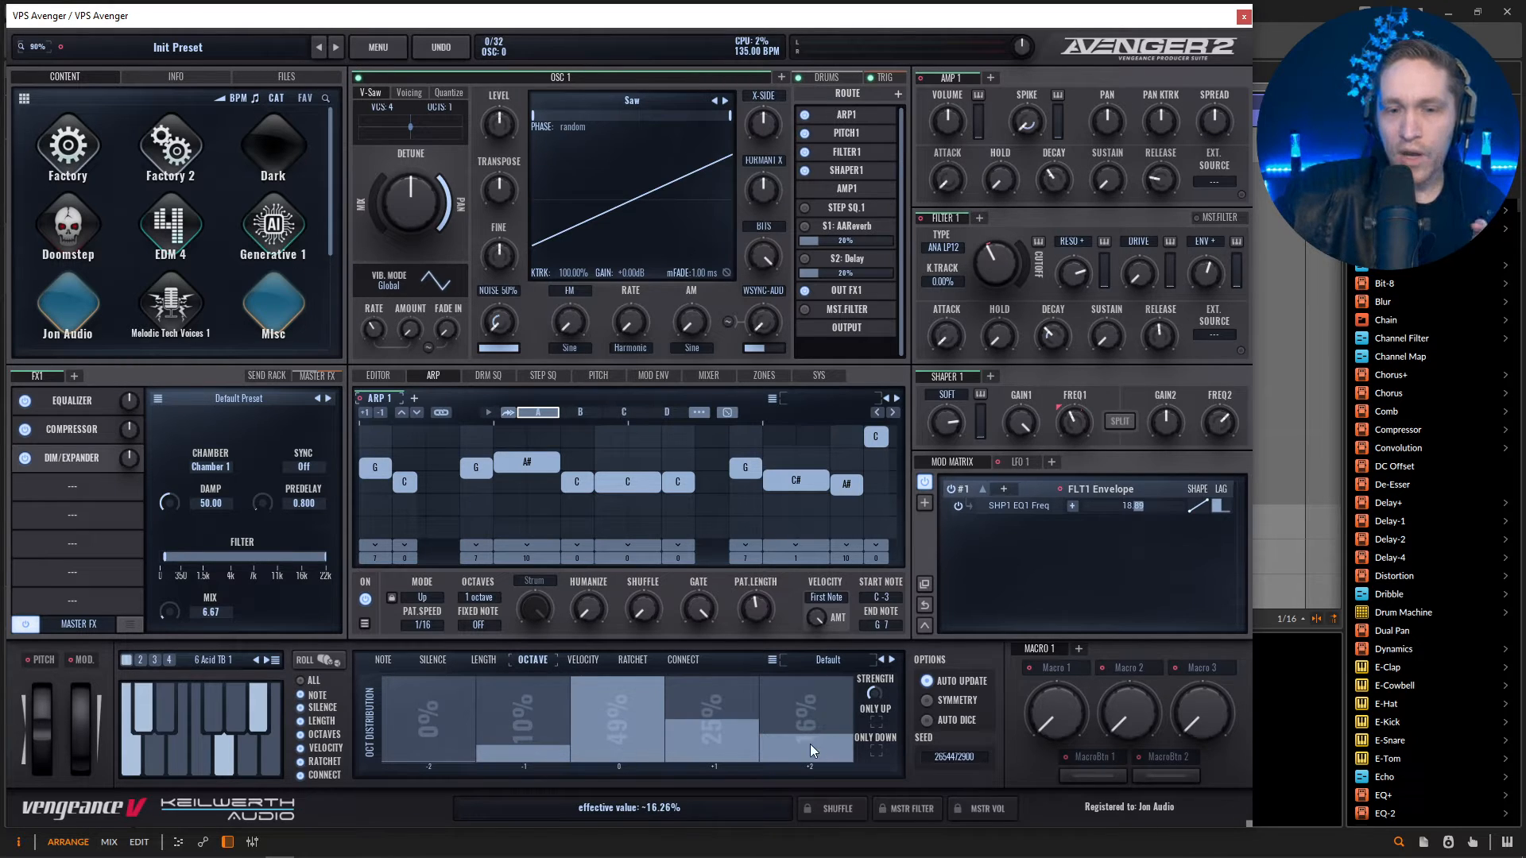
drag(782, 737, 799, 856)
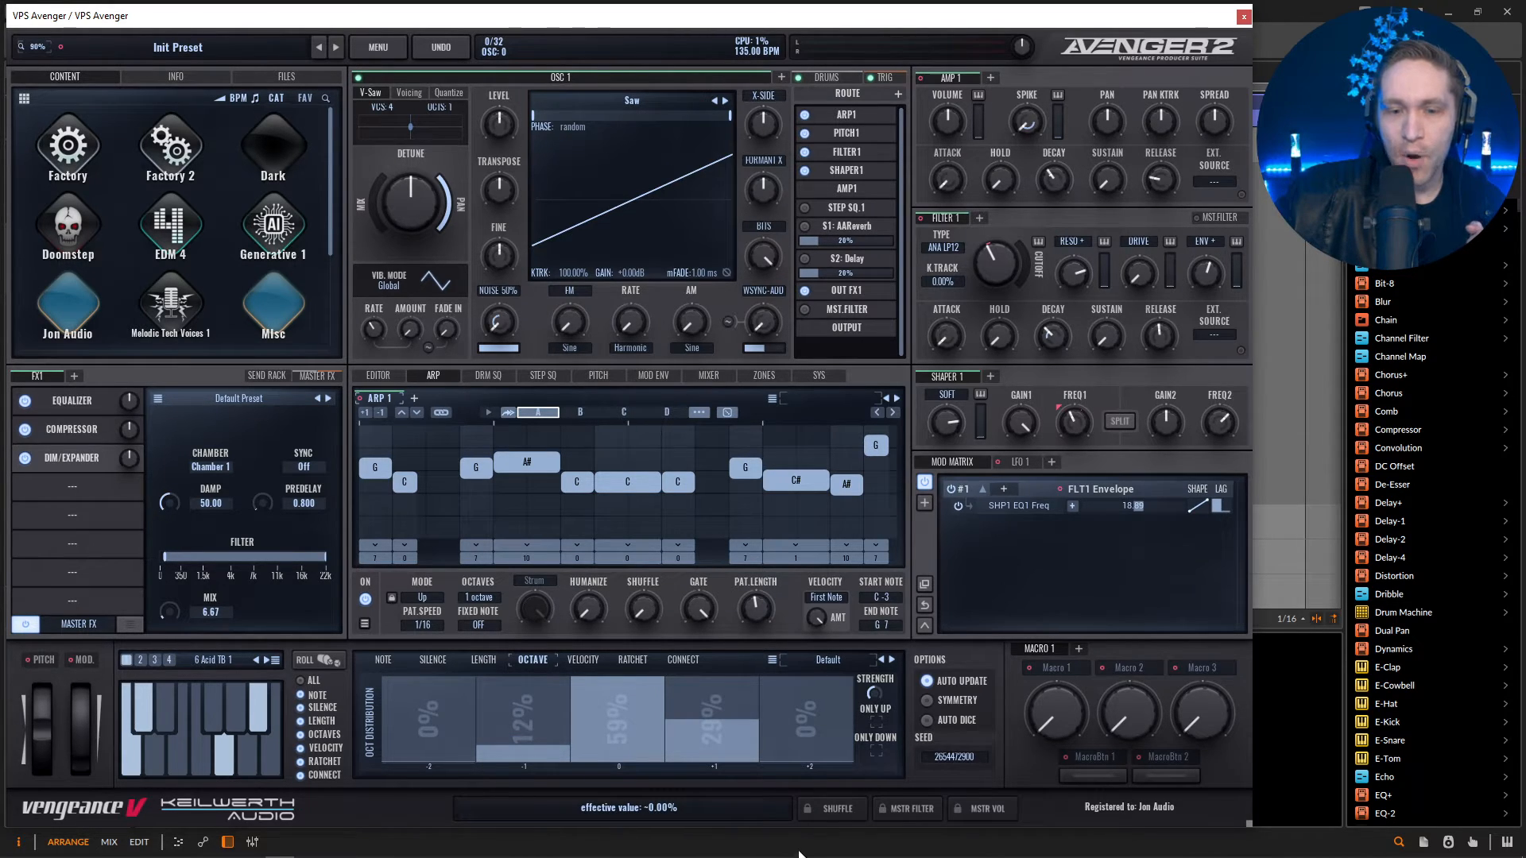
drag(879, 689, 882, 519)
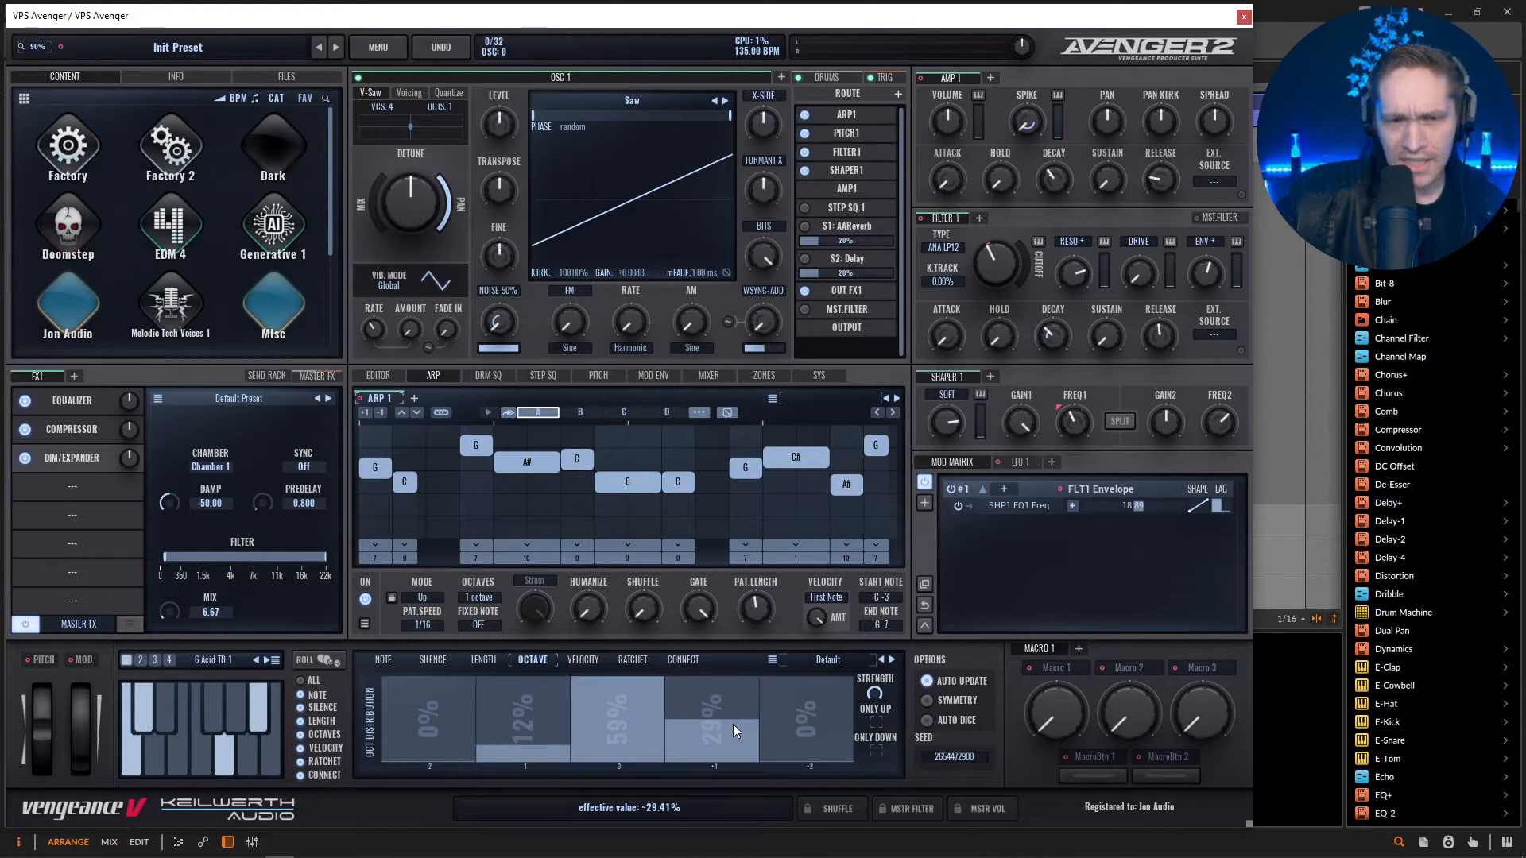
key(space)
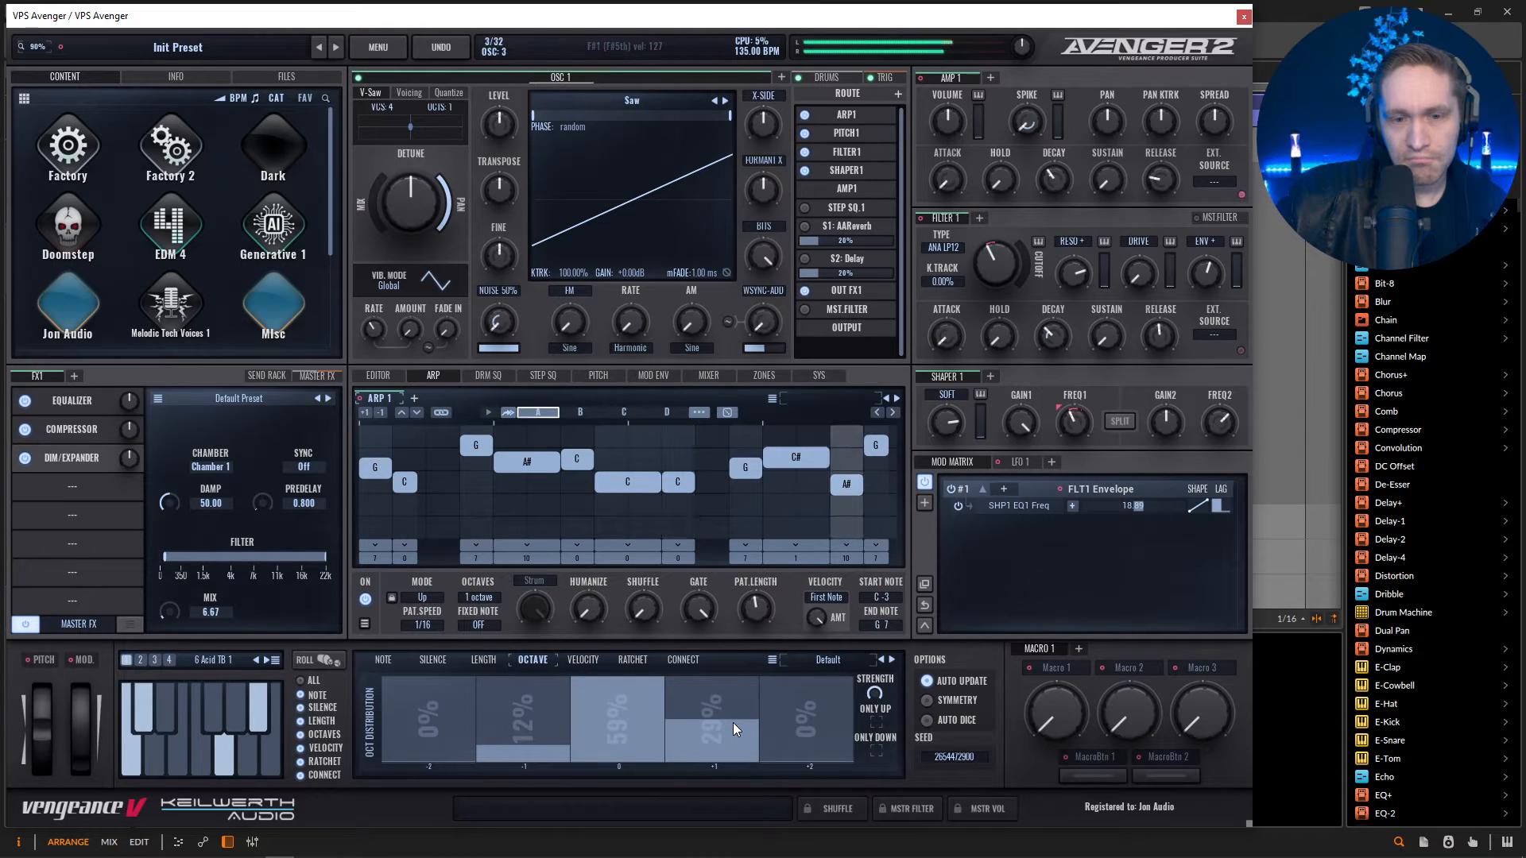
key(space)
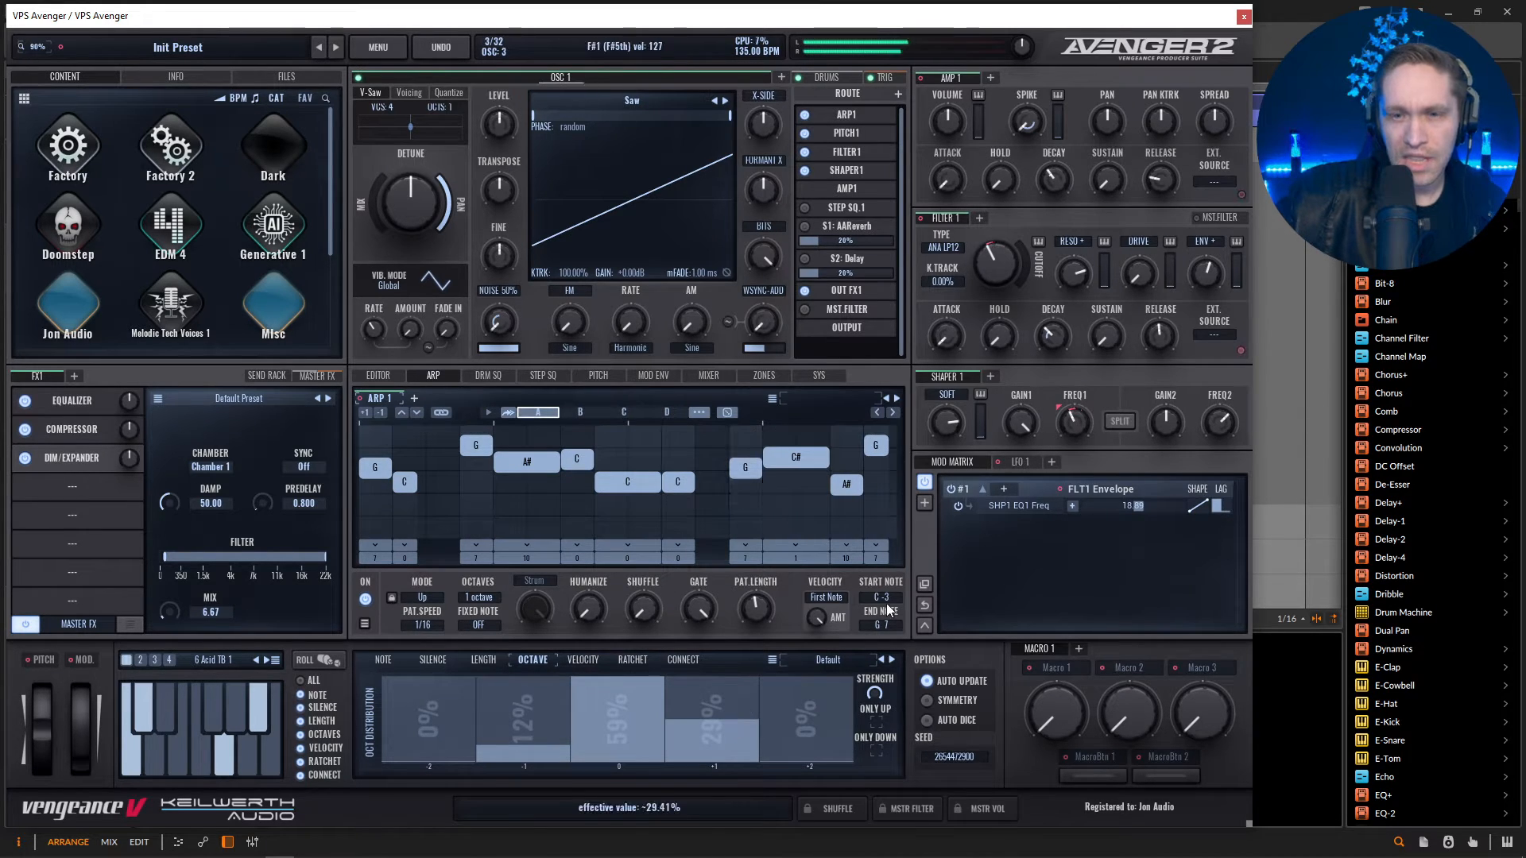
Fine-tune Filter 1's envelope decay, resonance and cutoff during playback and raise Arp 1's shuffle.
key(space)
drag(1055, 337, 1056, 334)
mouse_move(1074, 268)
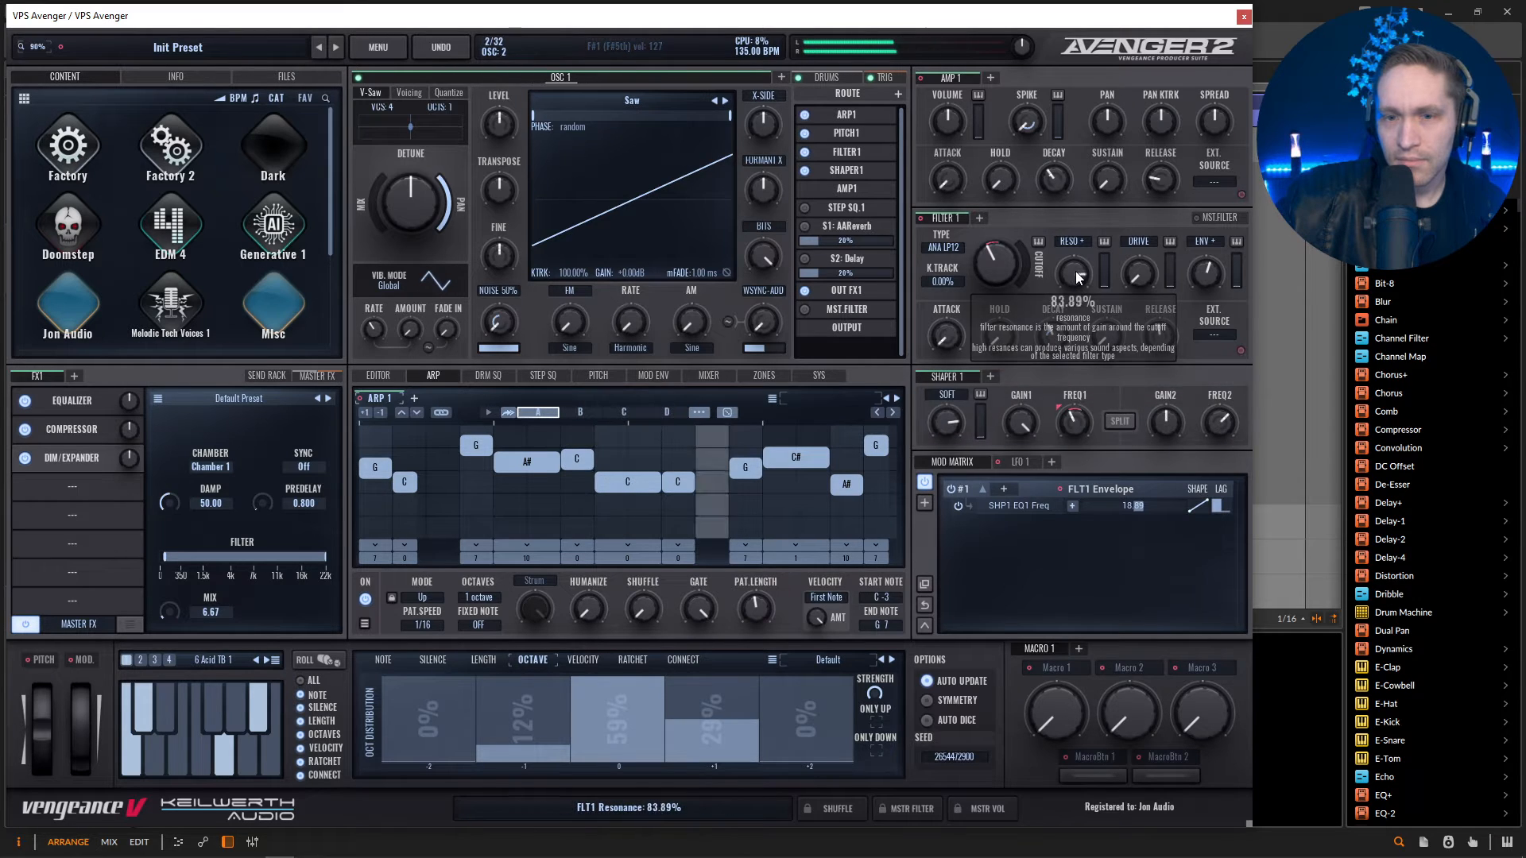
mouse_move(995, 270)
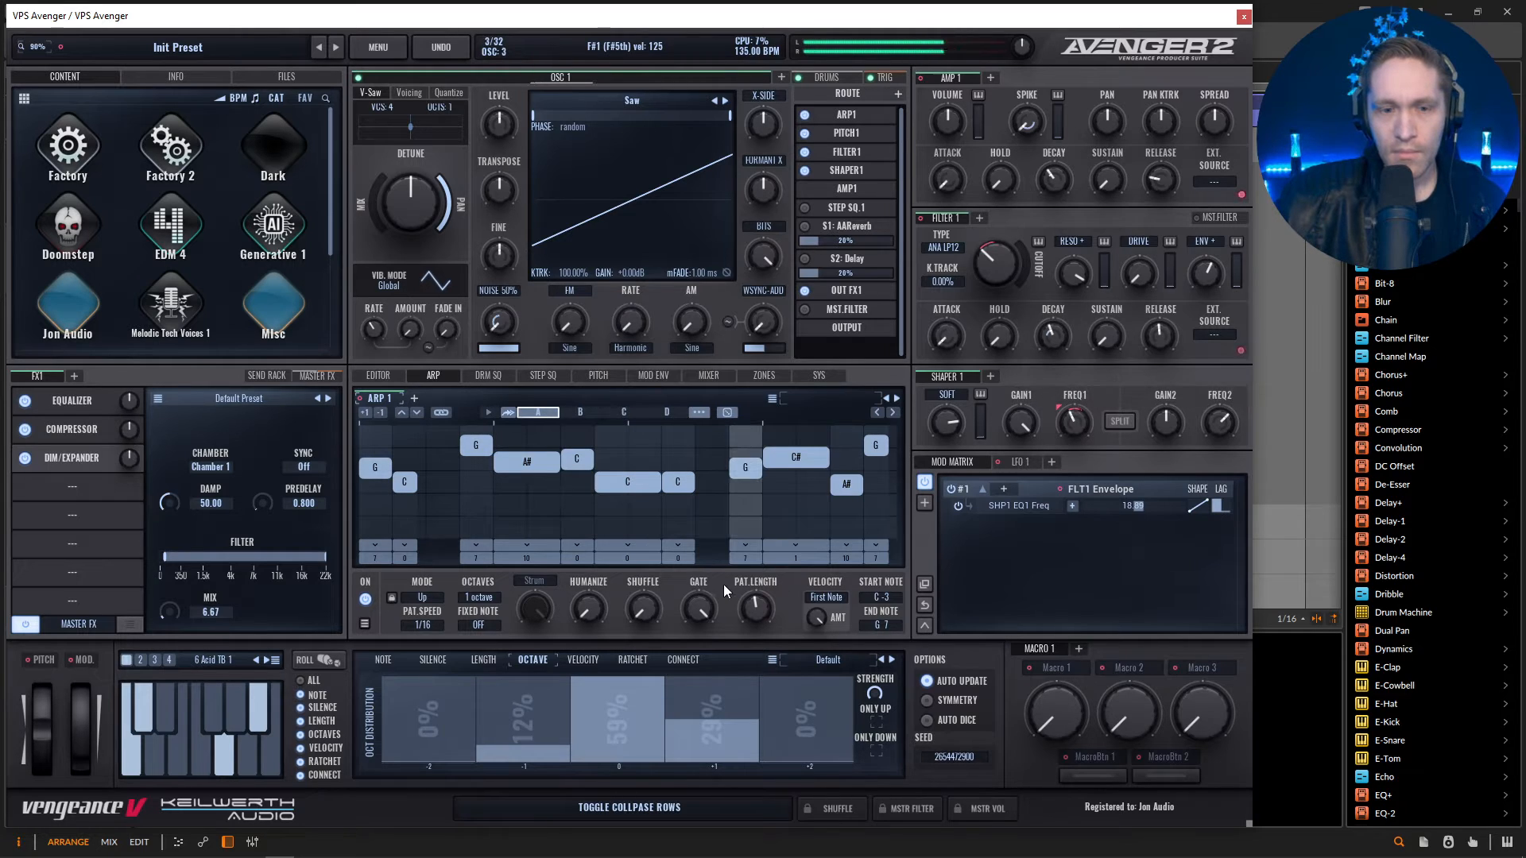
drag(647, 612, 650, 596)
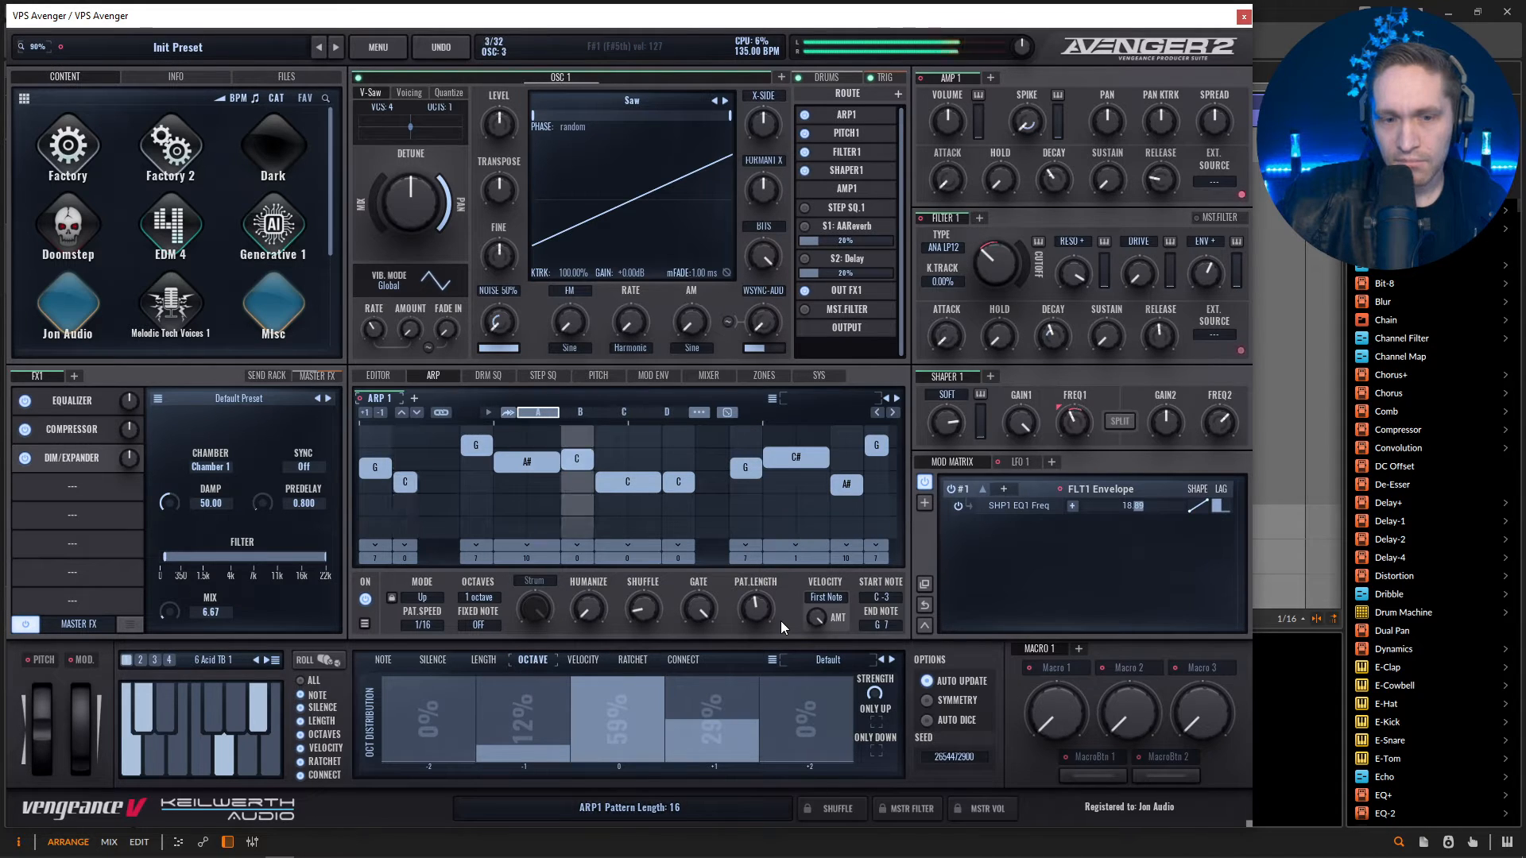
Check the ratchet distribution, then reduce the Yes share of the connect distribution to about 13%.
click(641, 659)
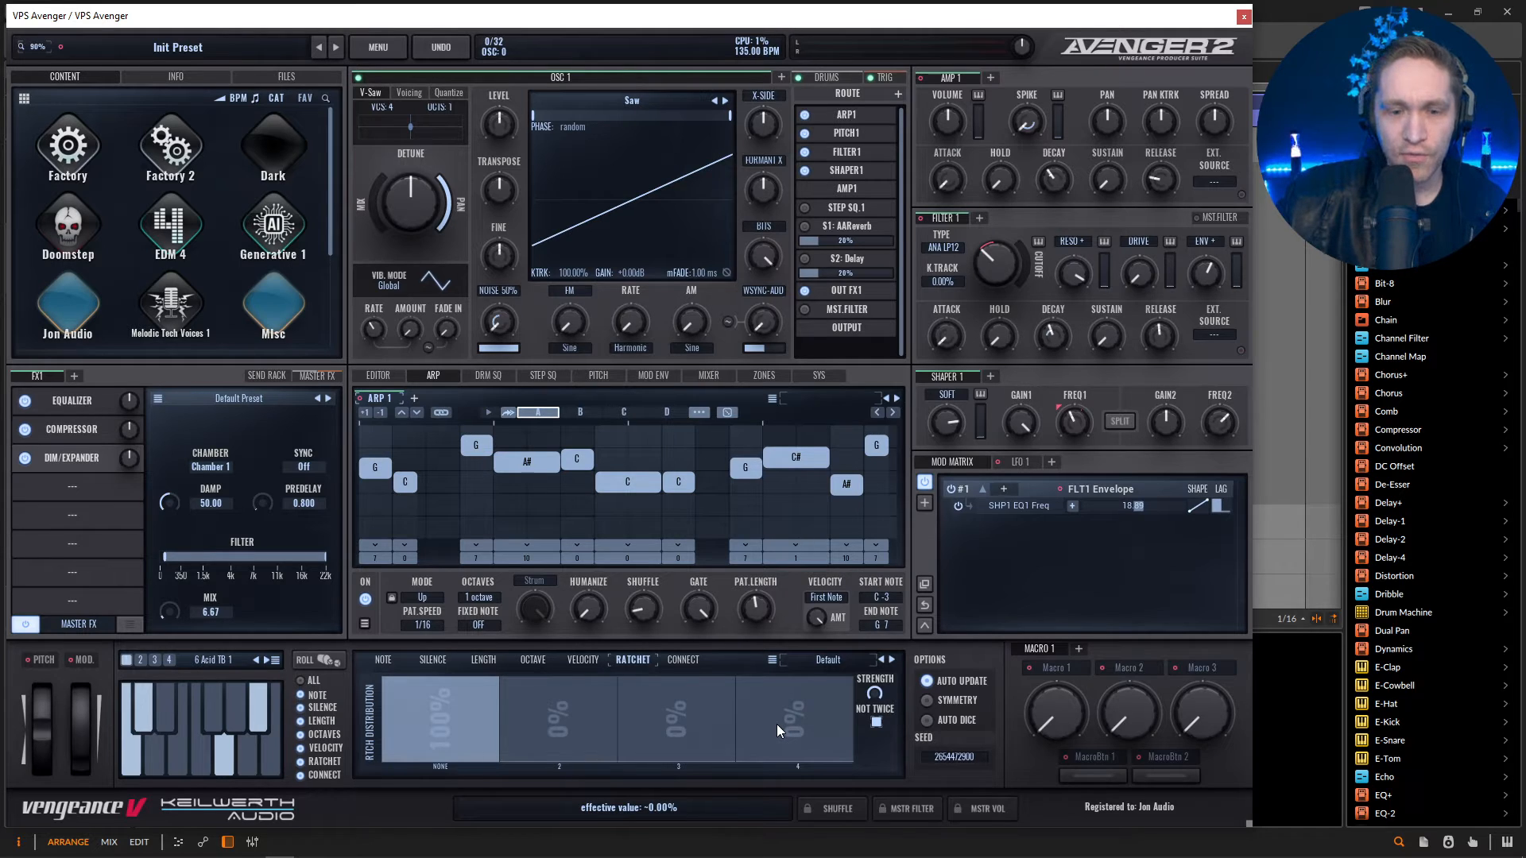
key(space)
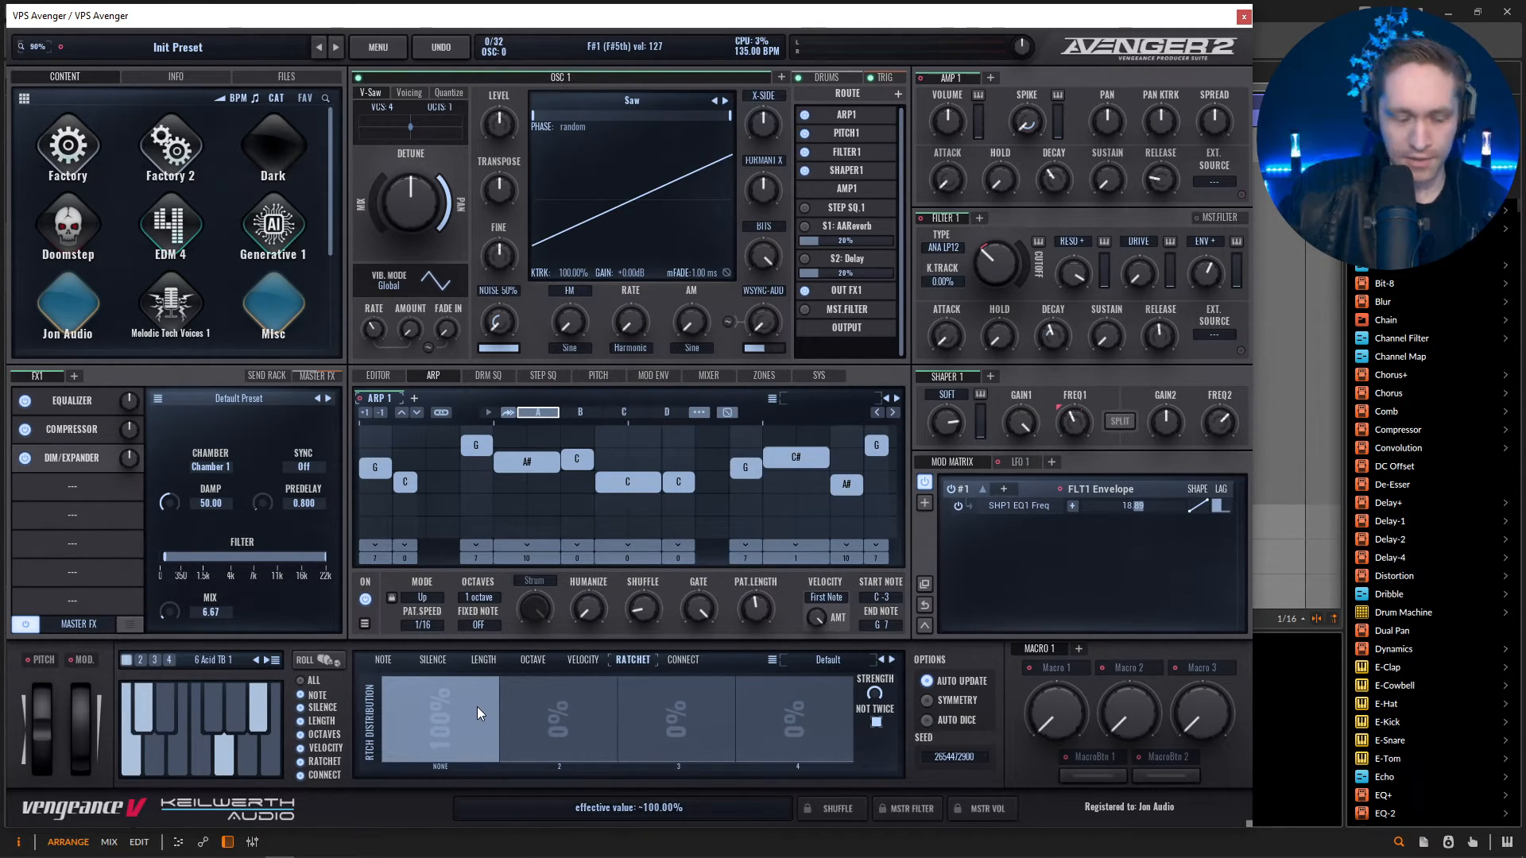
click(685, 662)
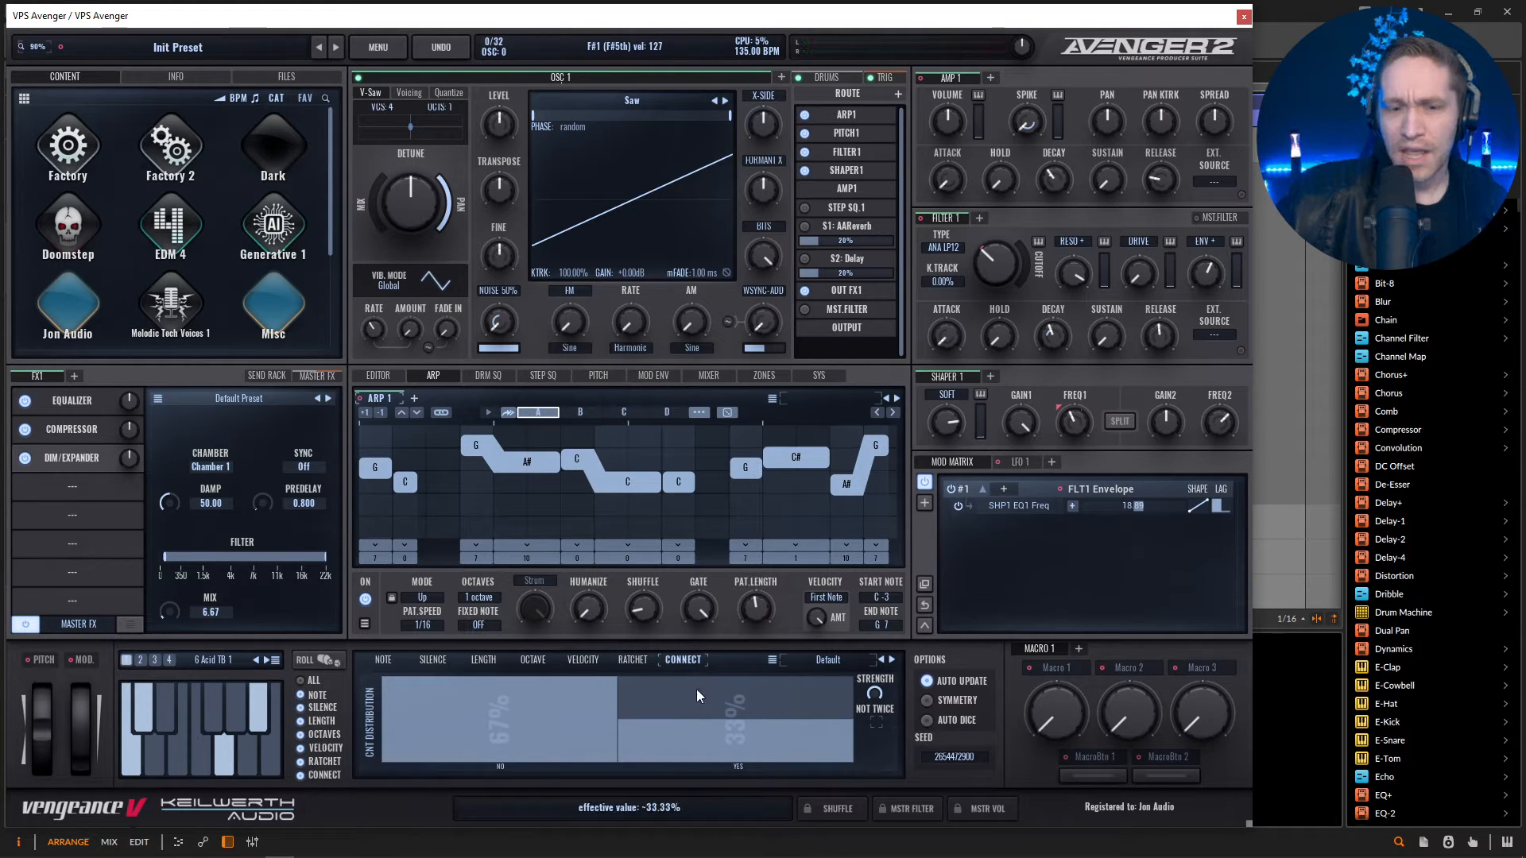
drag(761, 720, 762, 750)
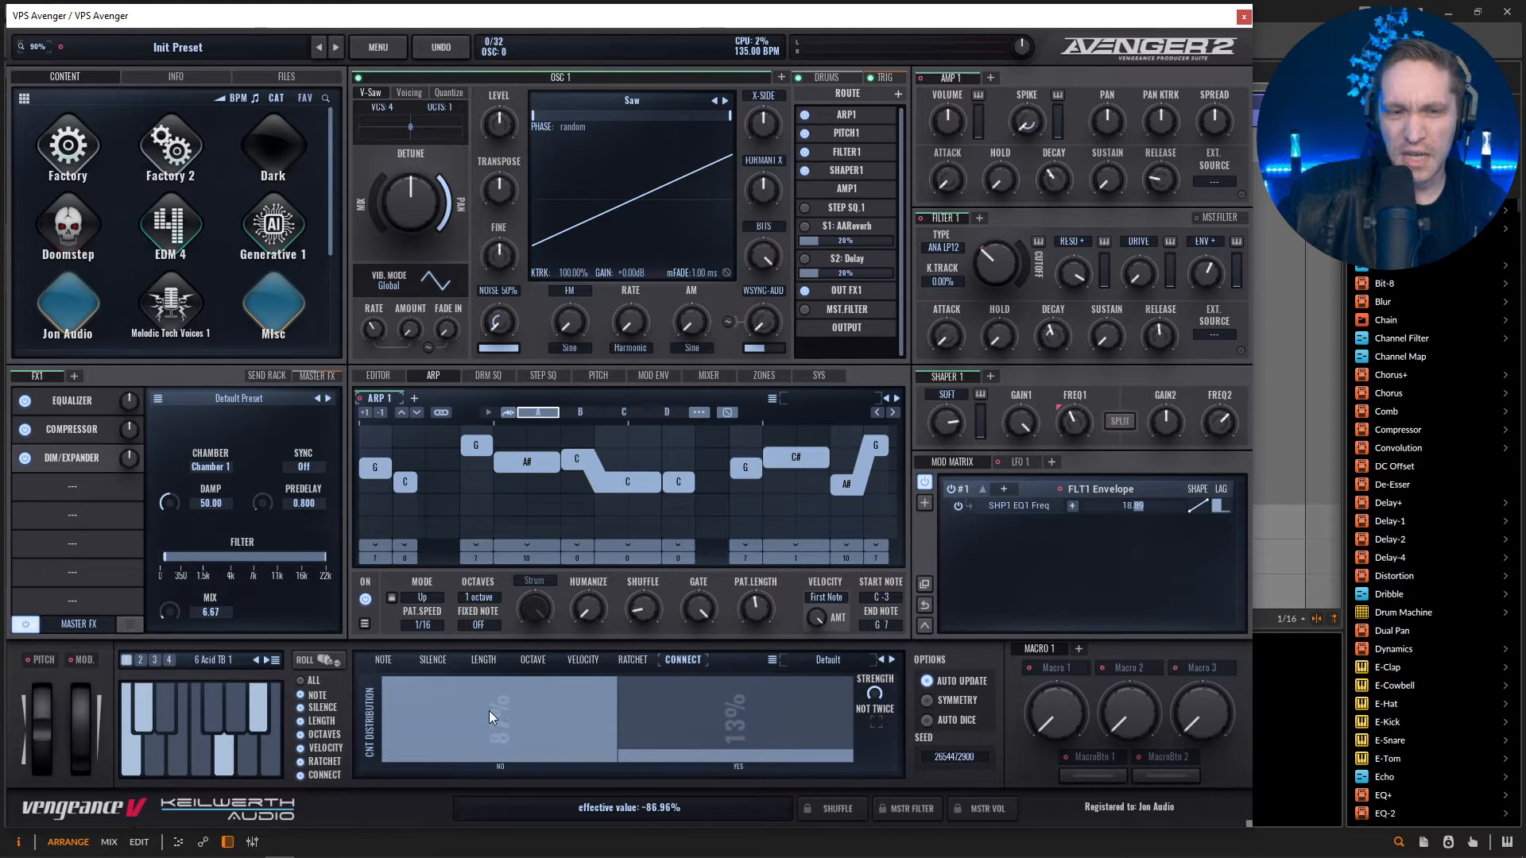
Roll a new random pattern and lower the +1 octave share to about 14% in the octave distribution.
click(319, 661)
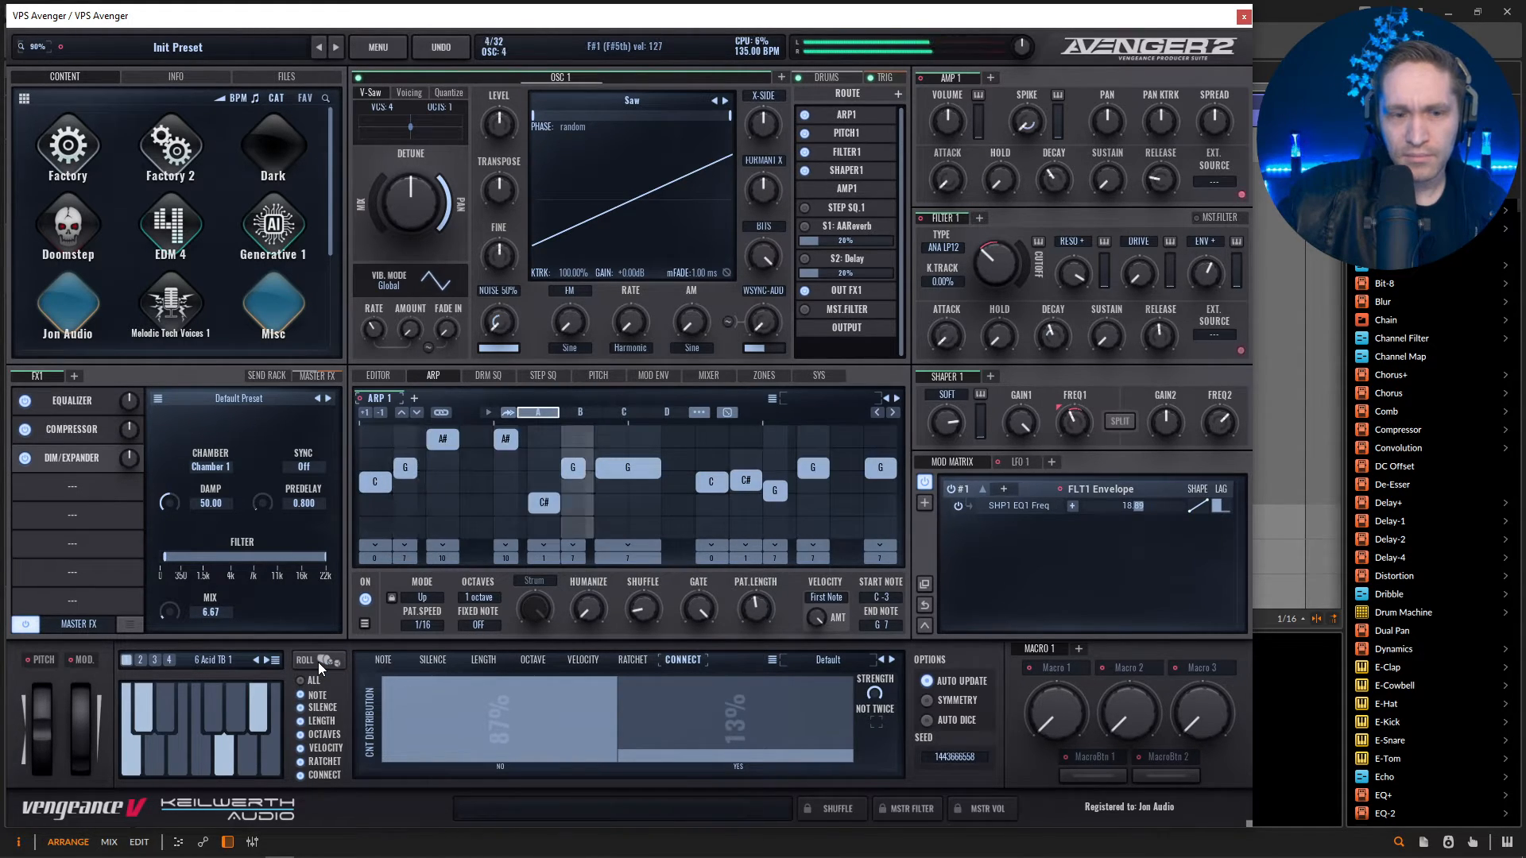
click(532, 660)
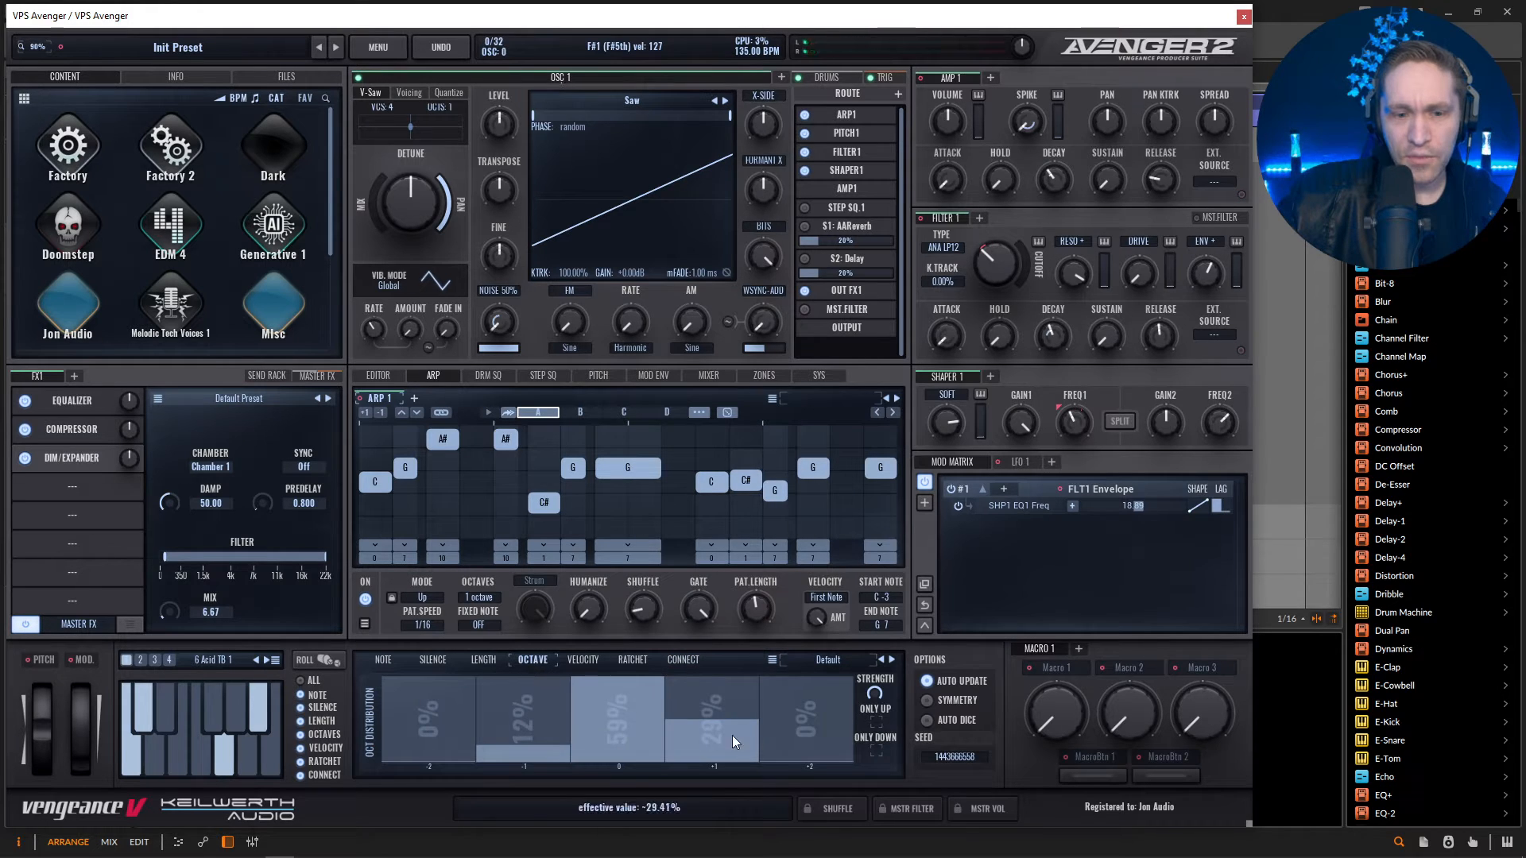
drag(715, 743, 721, 751)
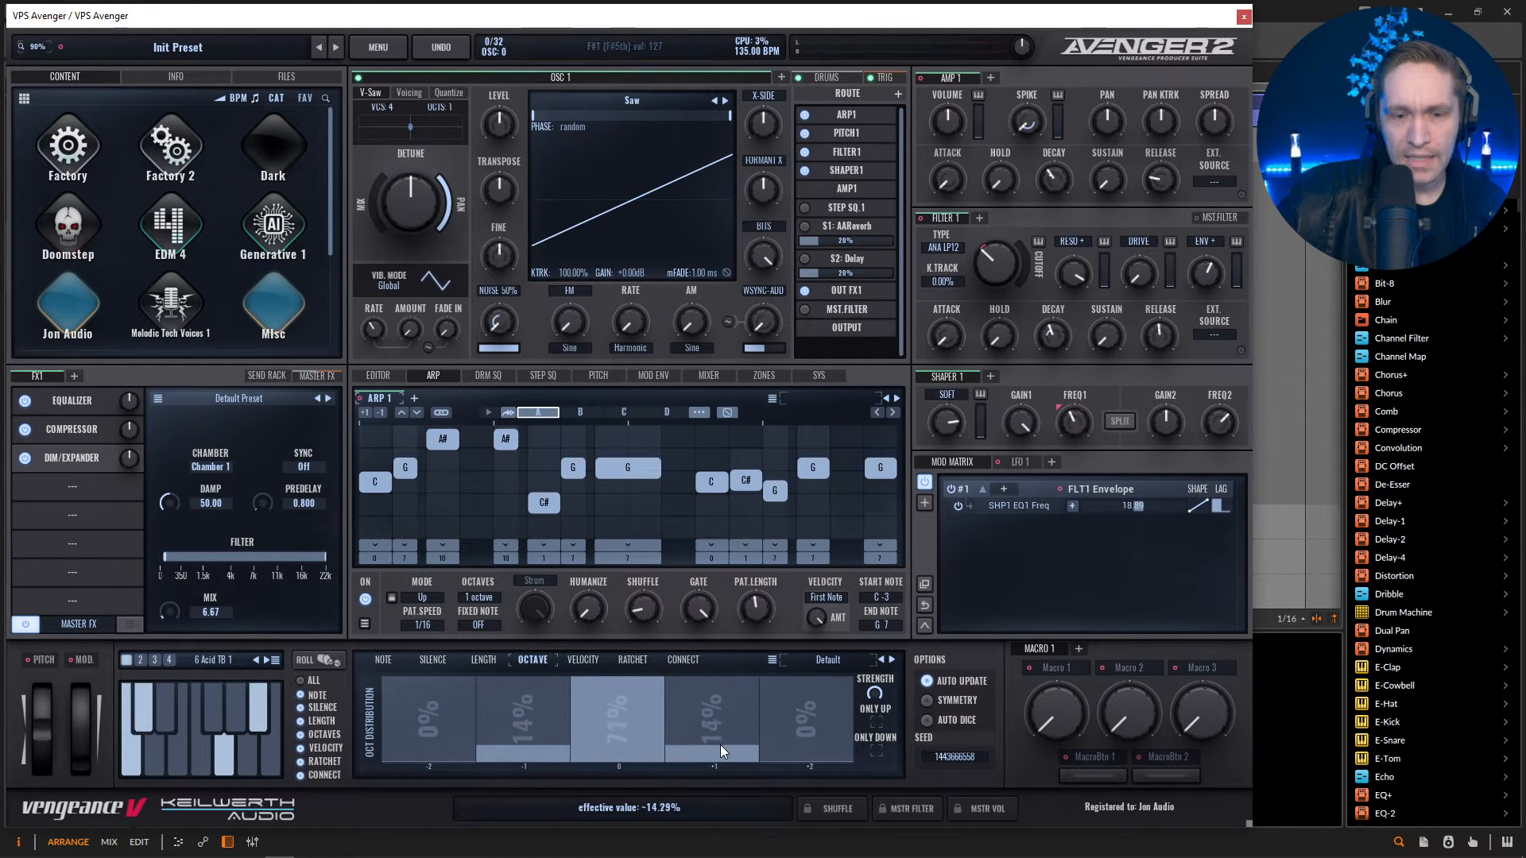
Roll new random patterns for Arp 1 and keep one with connected, sliding notes.
click(313, 662)
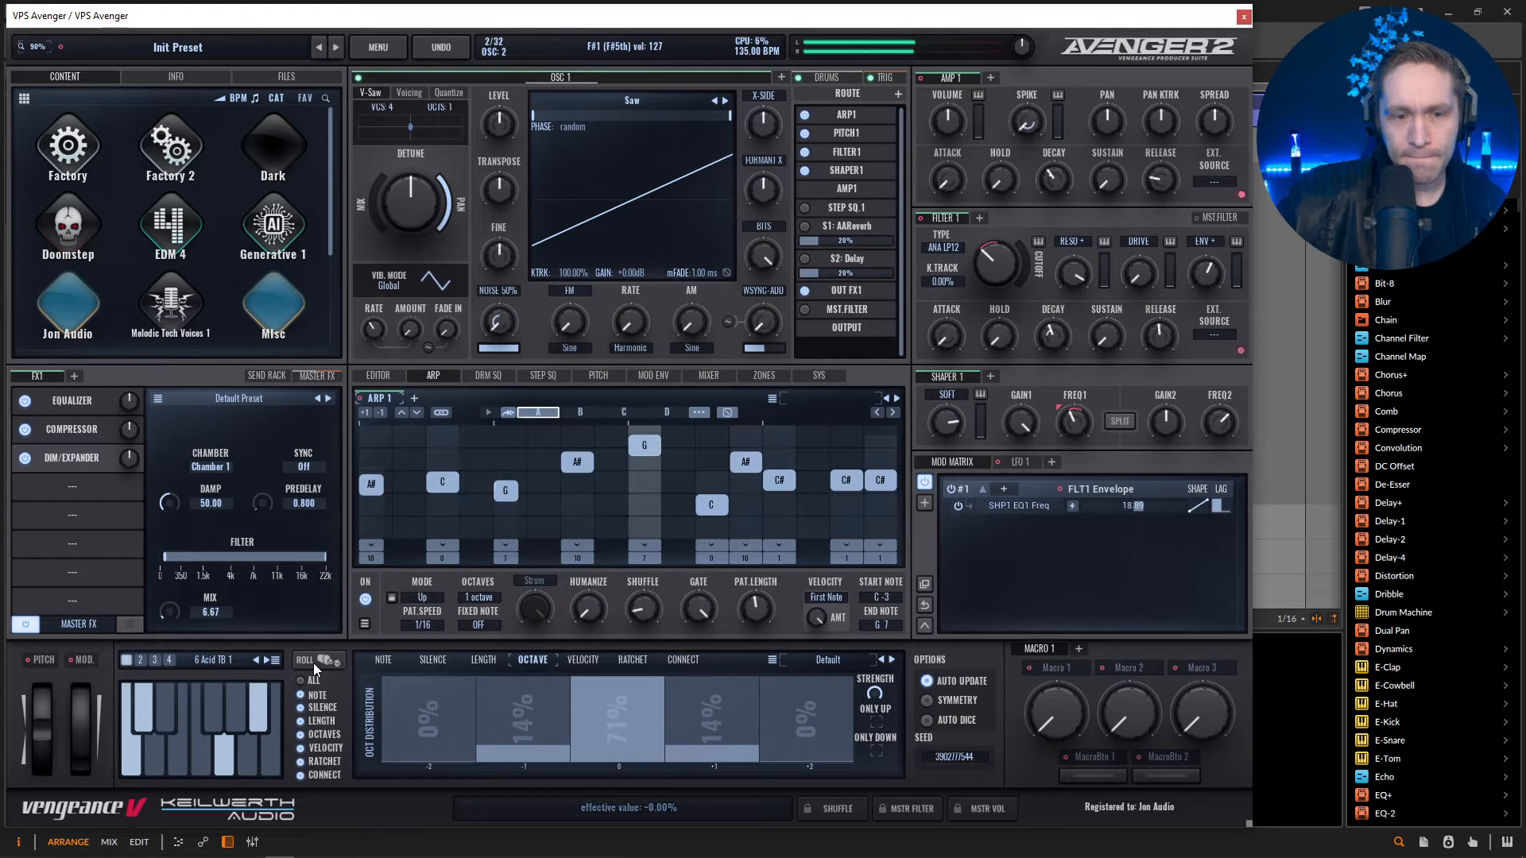
click(314, 663)
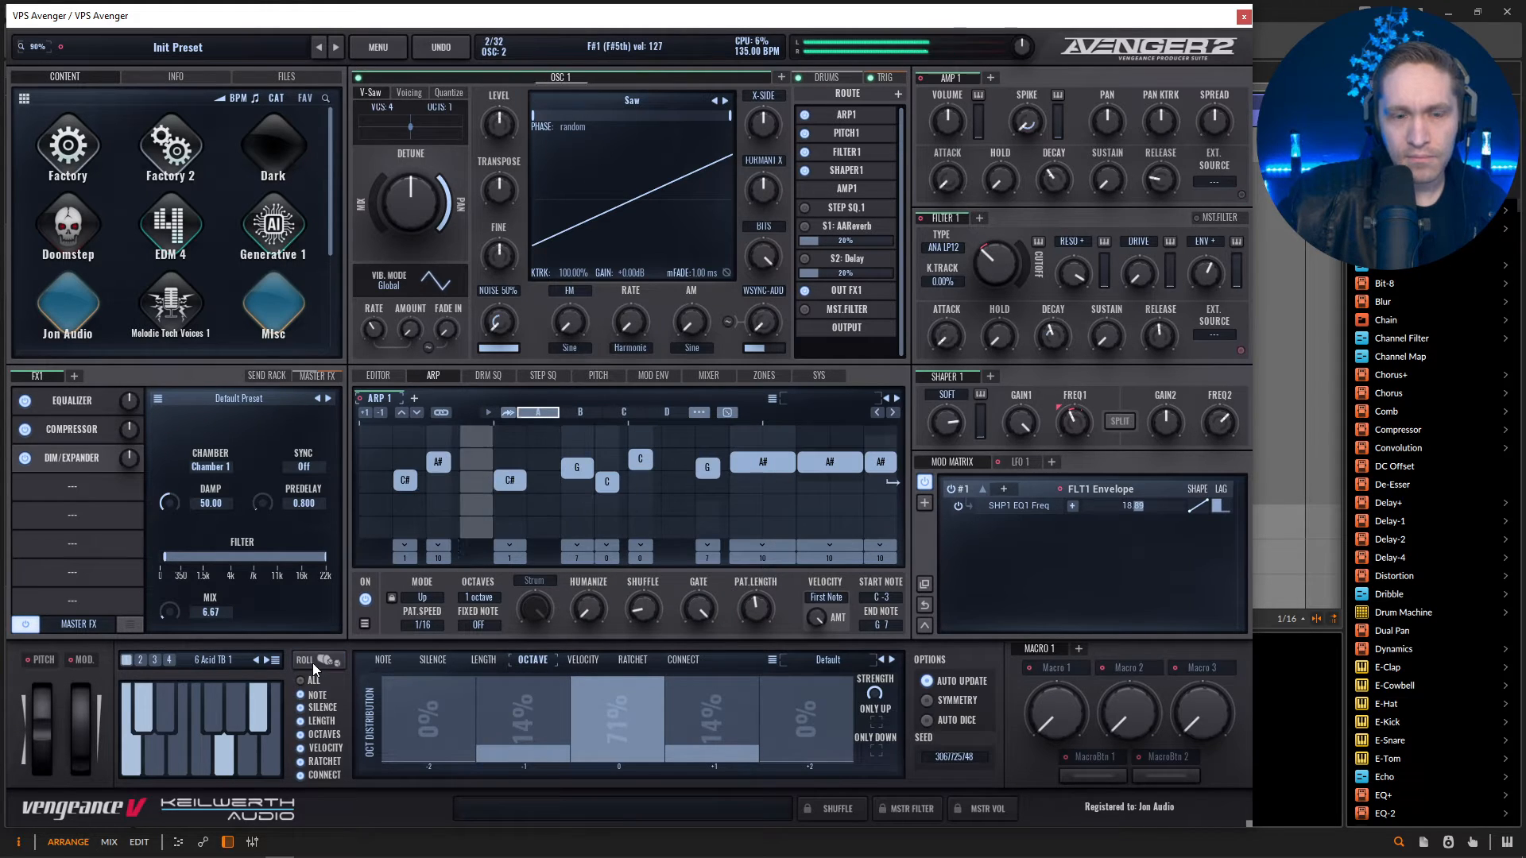
click(314, 662)
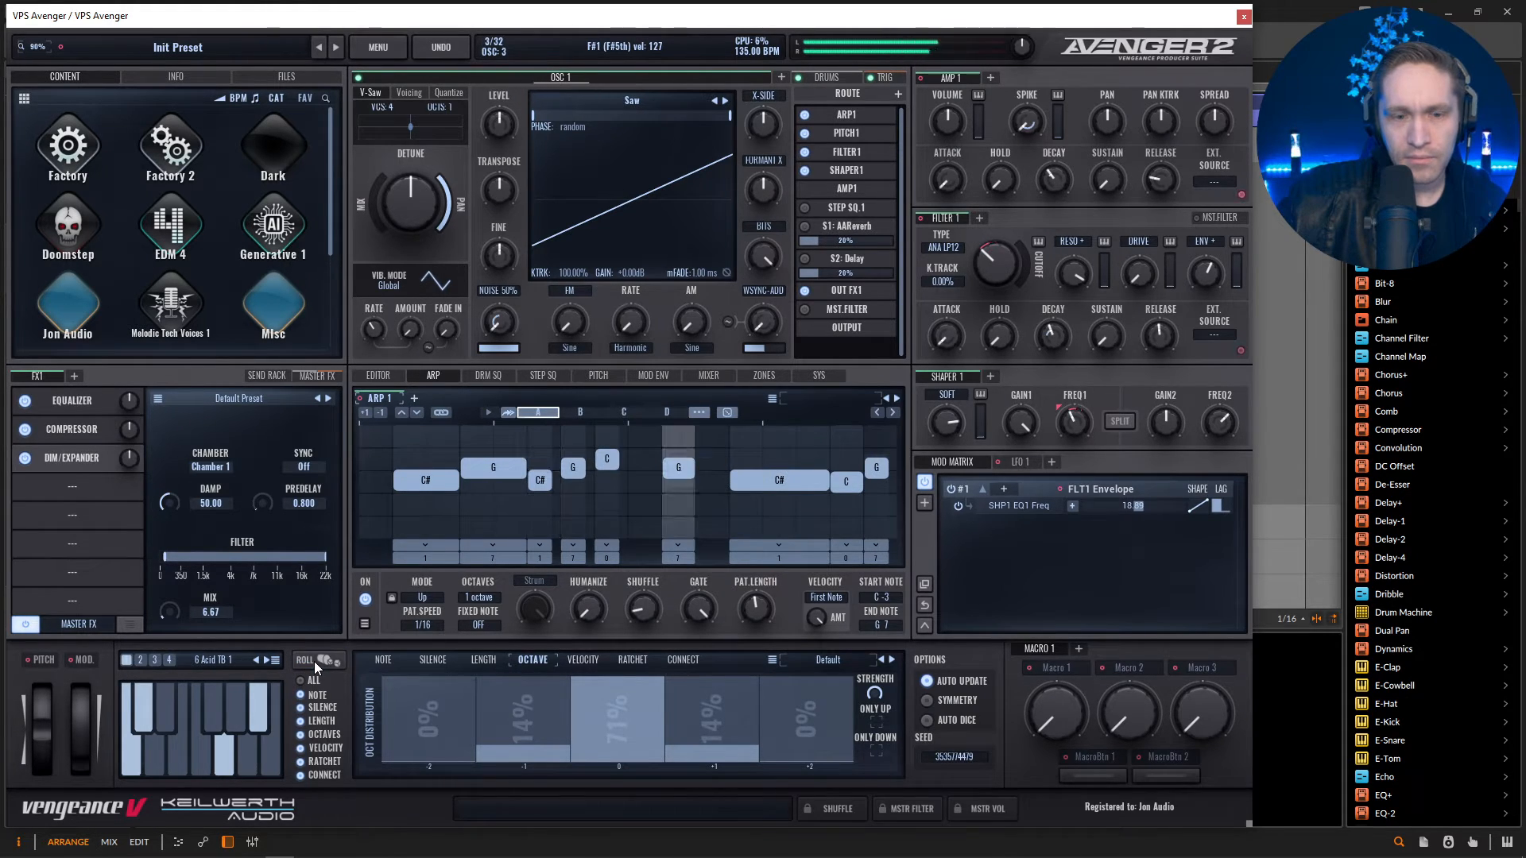
click(313, 661)
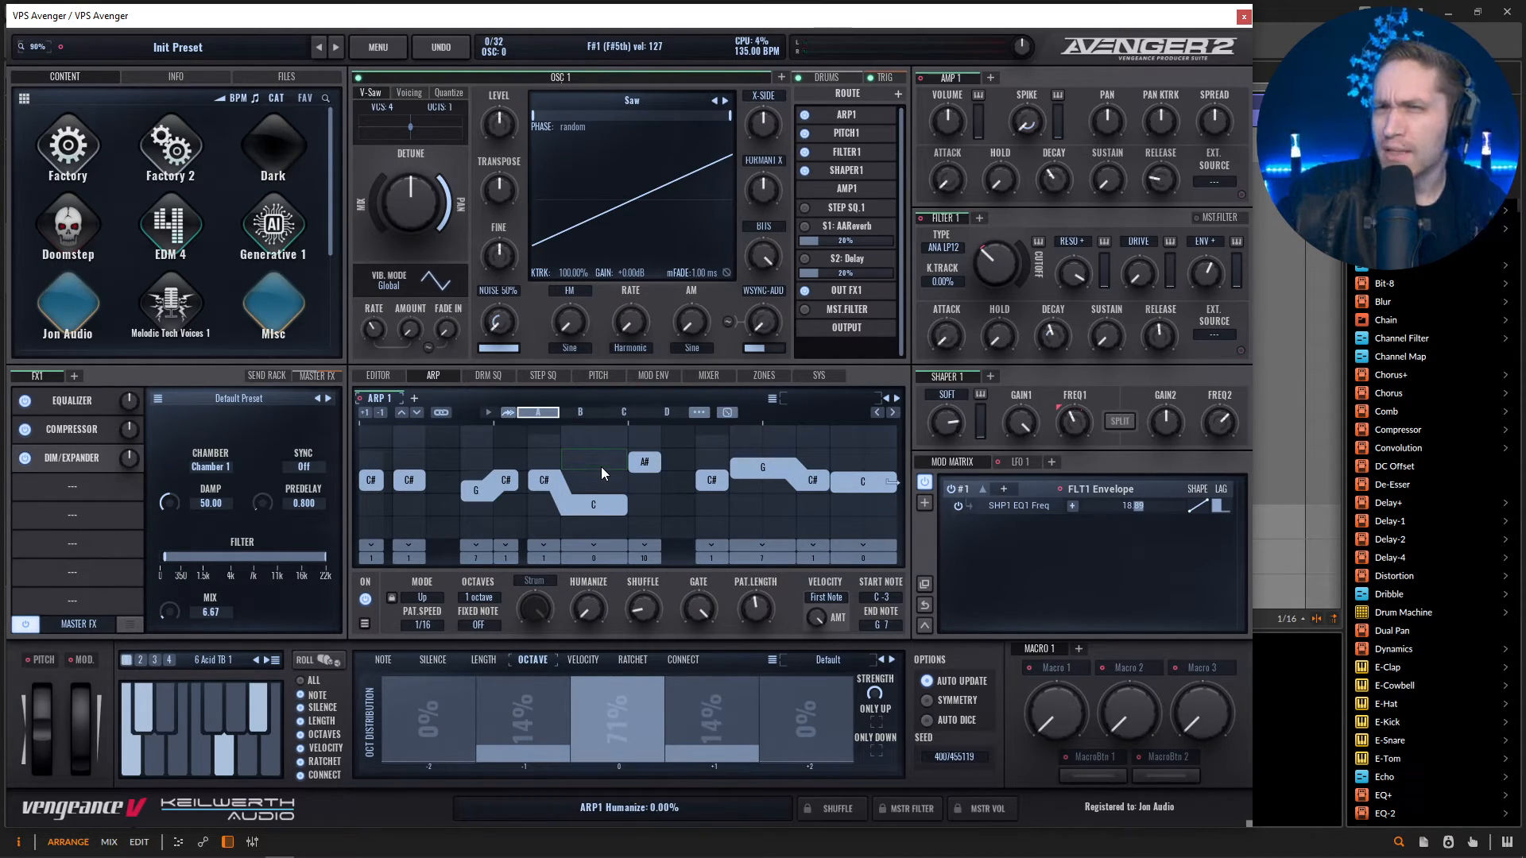
Add a Delay in the empty slot after DIM/Expander, lowering both its high-pass and low-pass filter cutoffs.
click(93, 485)
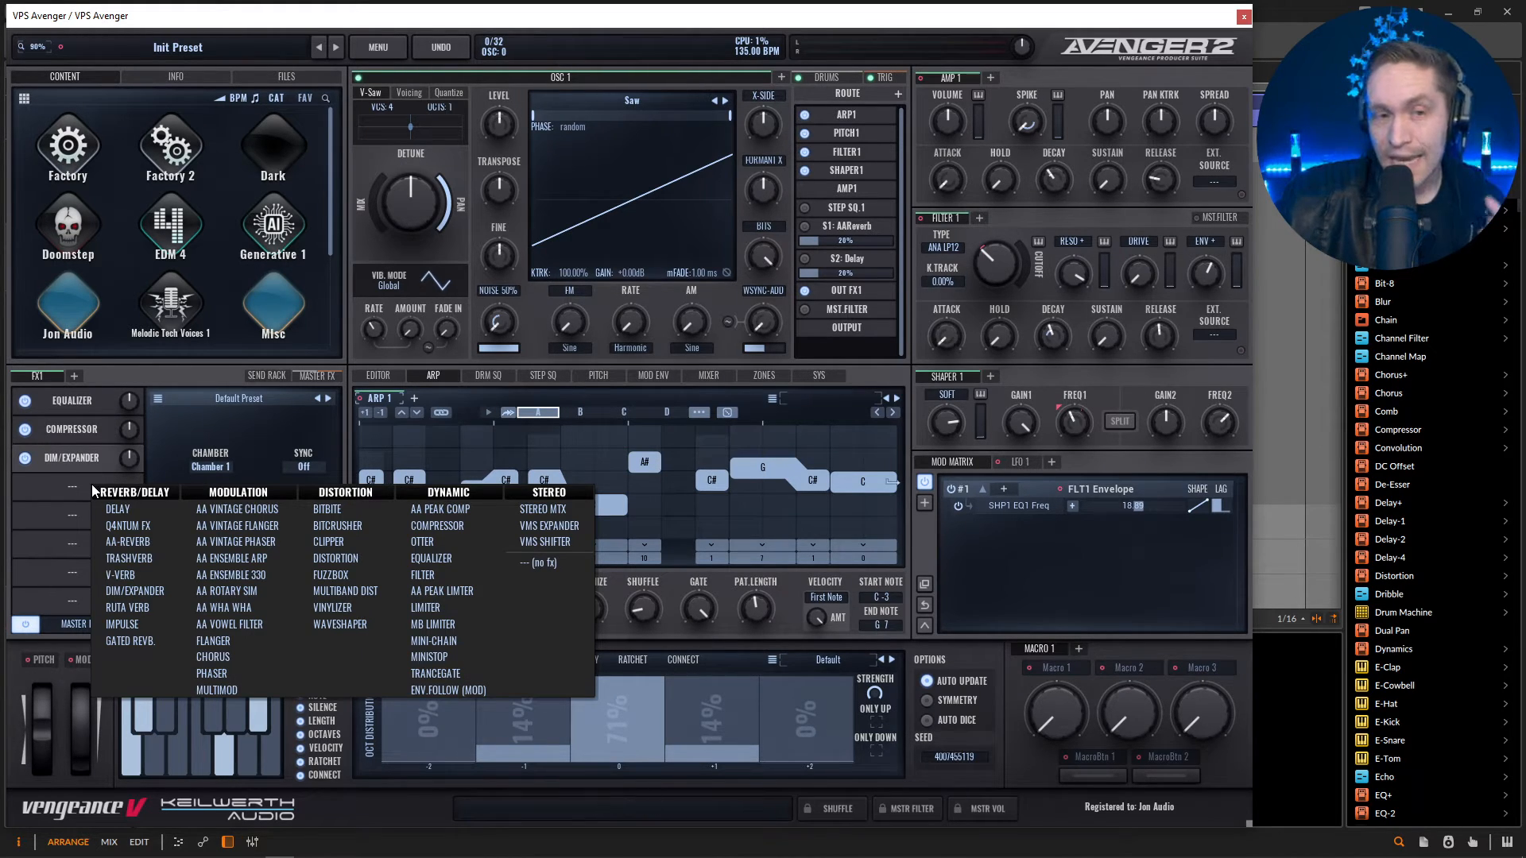
click(127, 509)
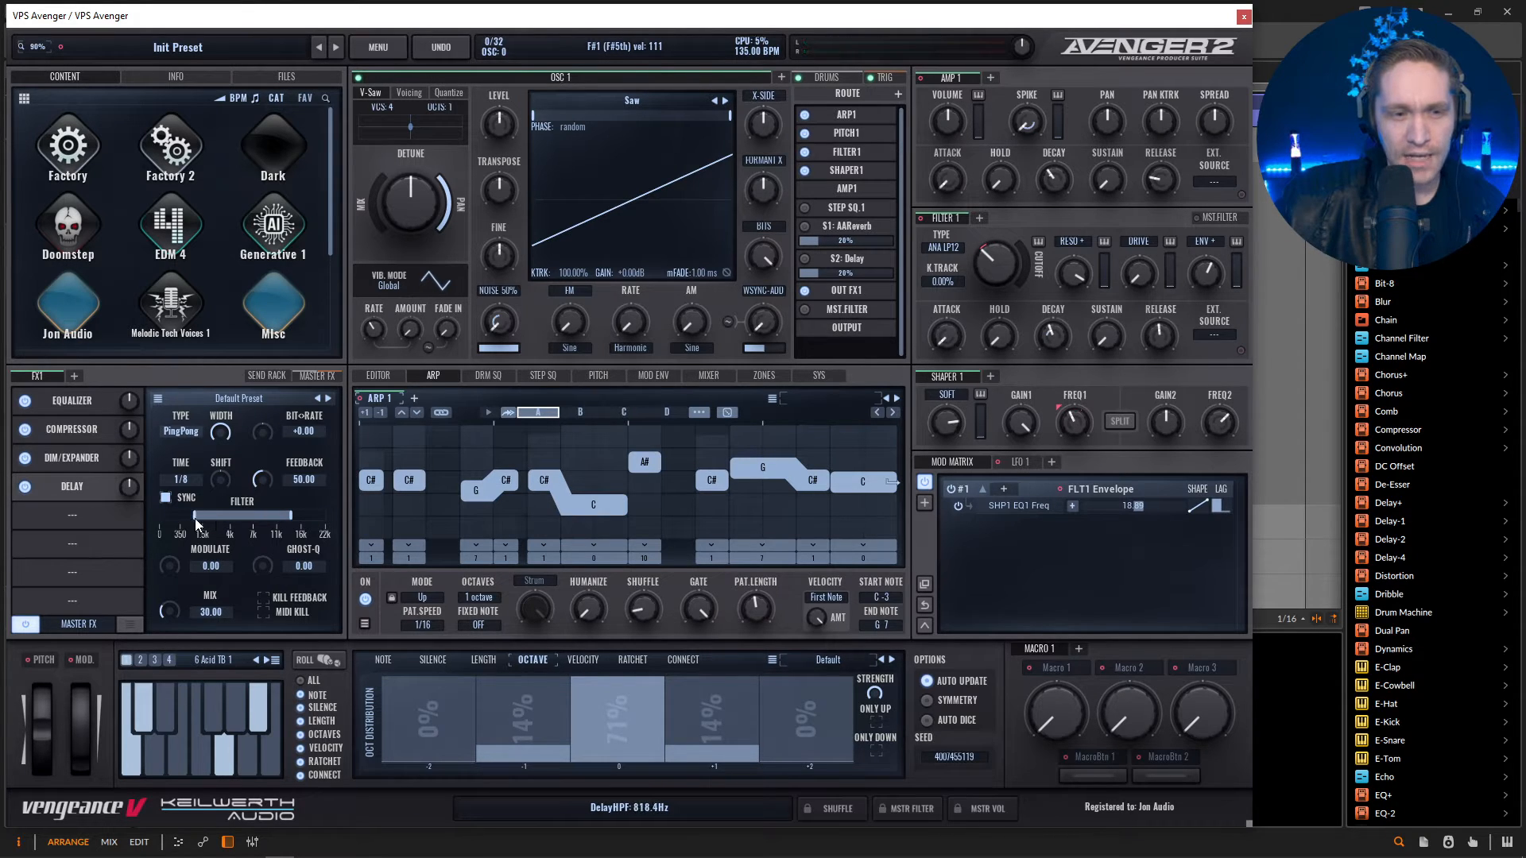
drag(194, 518, 188, 517)
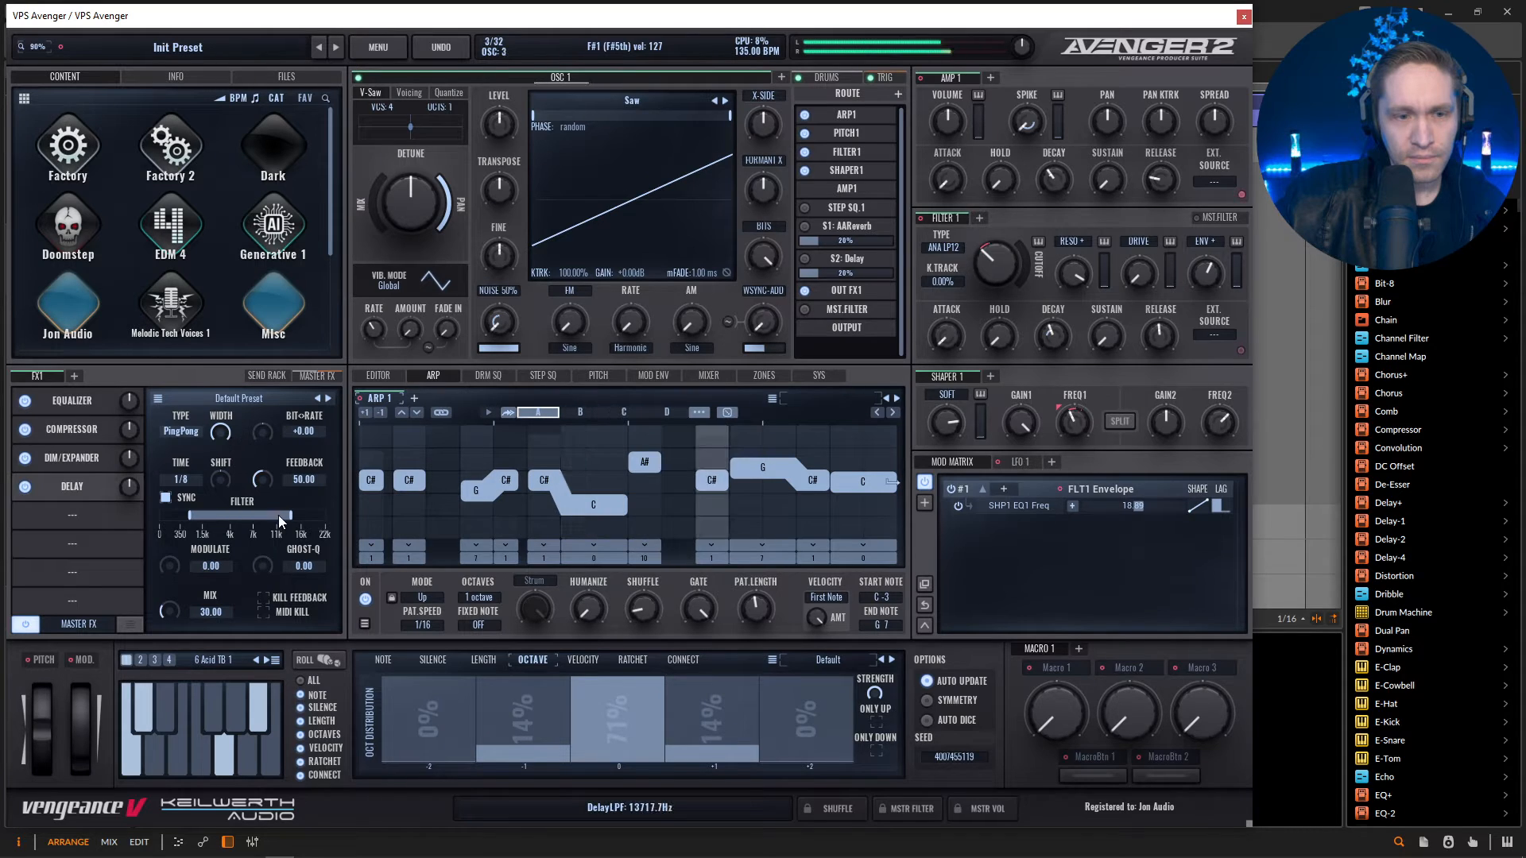
drag(279, 517, 252, 518)
Add a Ruta Verb after the Delay with its decay at 31.67 and its mix at 25.
click(59, 513)
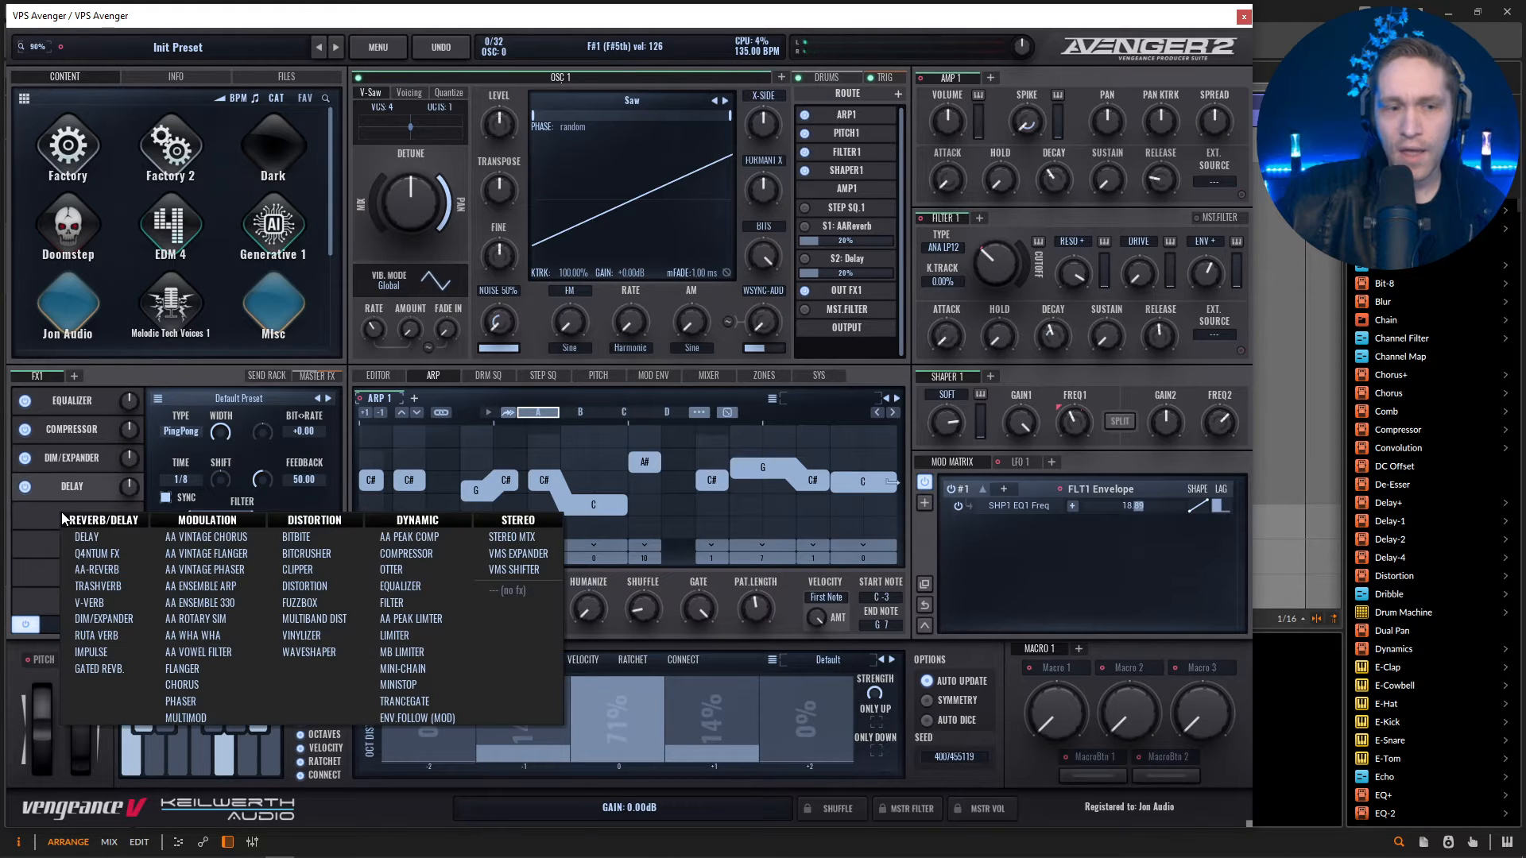
click(127, 636)
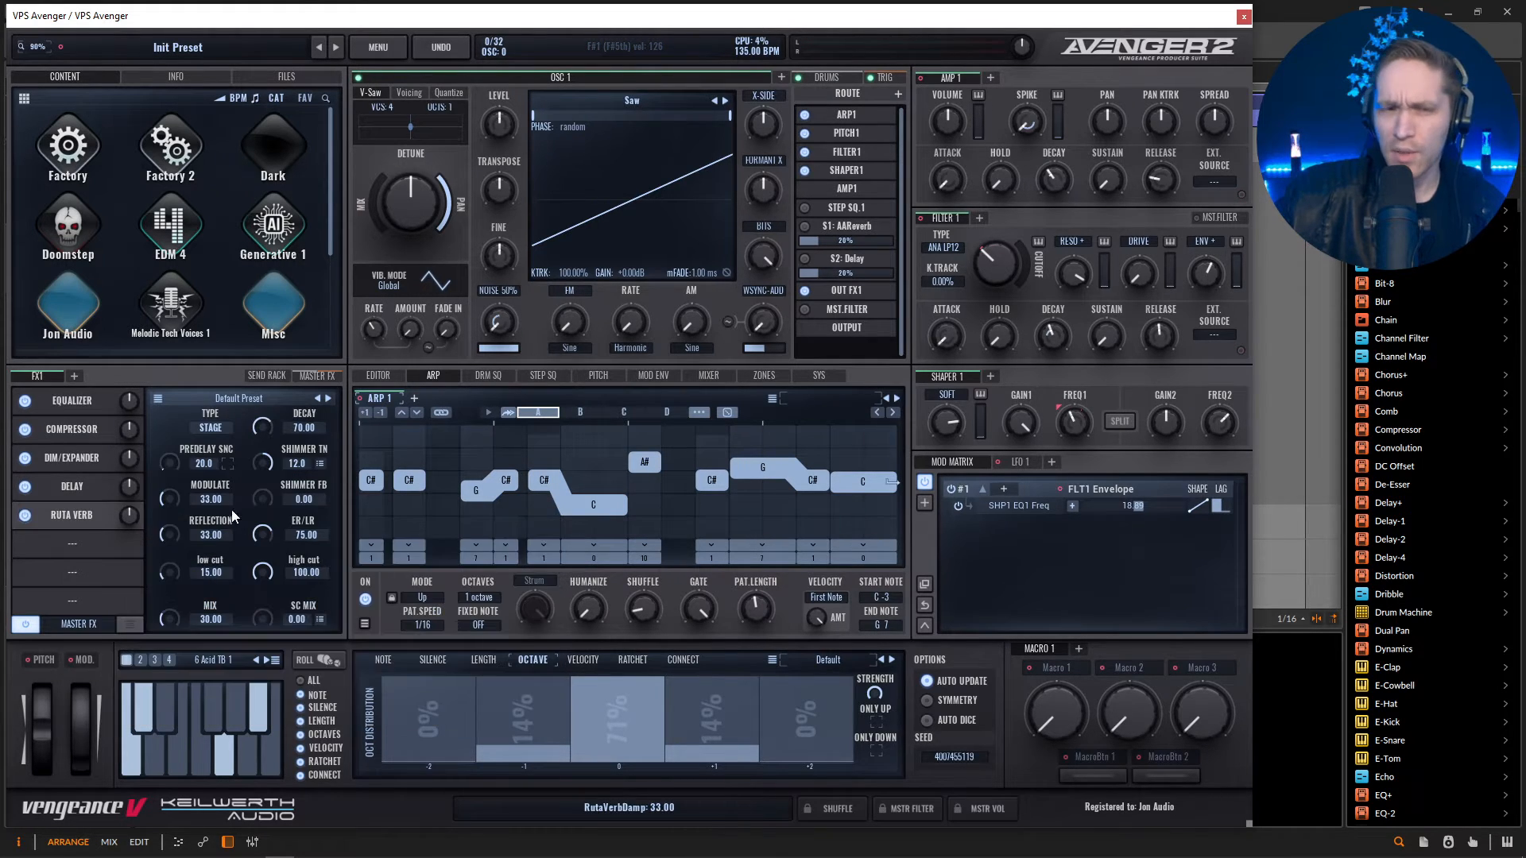
mouse_move(265, 433)
mouse_down()
mouse_move(265, 465)
mouse_move(259, 450)
mouse_up()
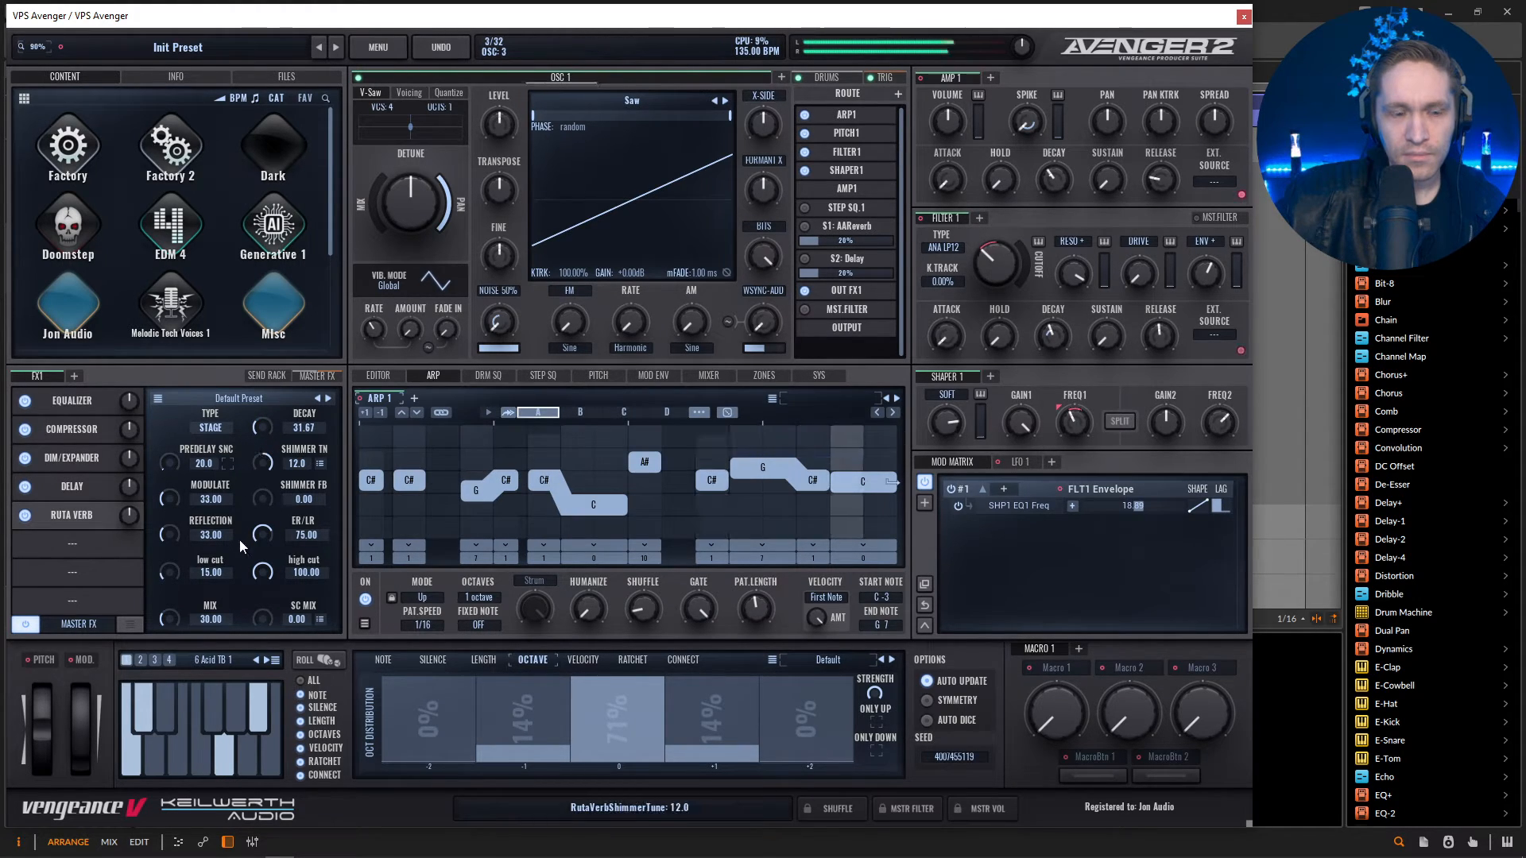
drag(168, 623, 169, 631)
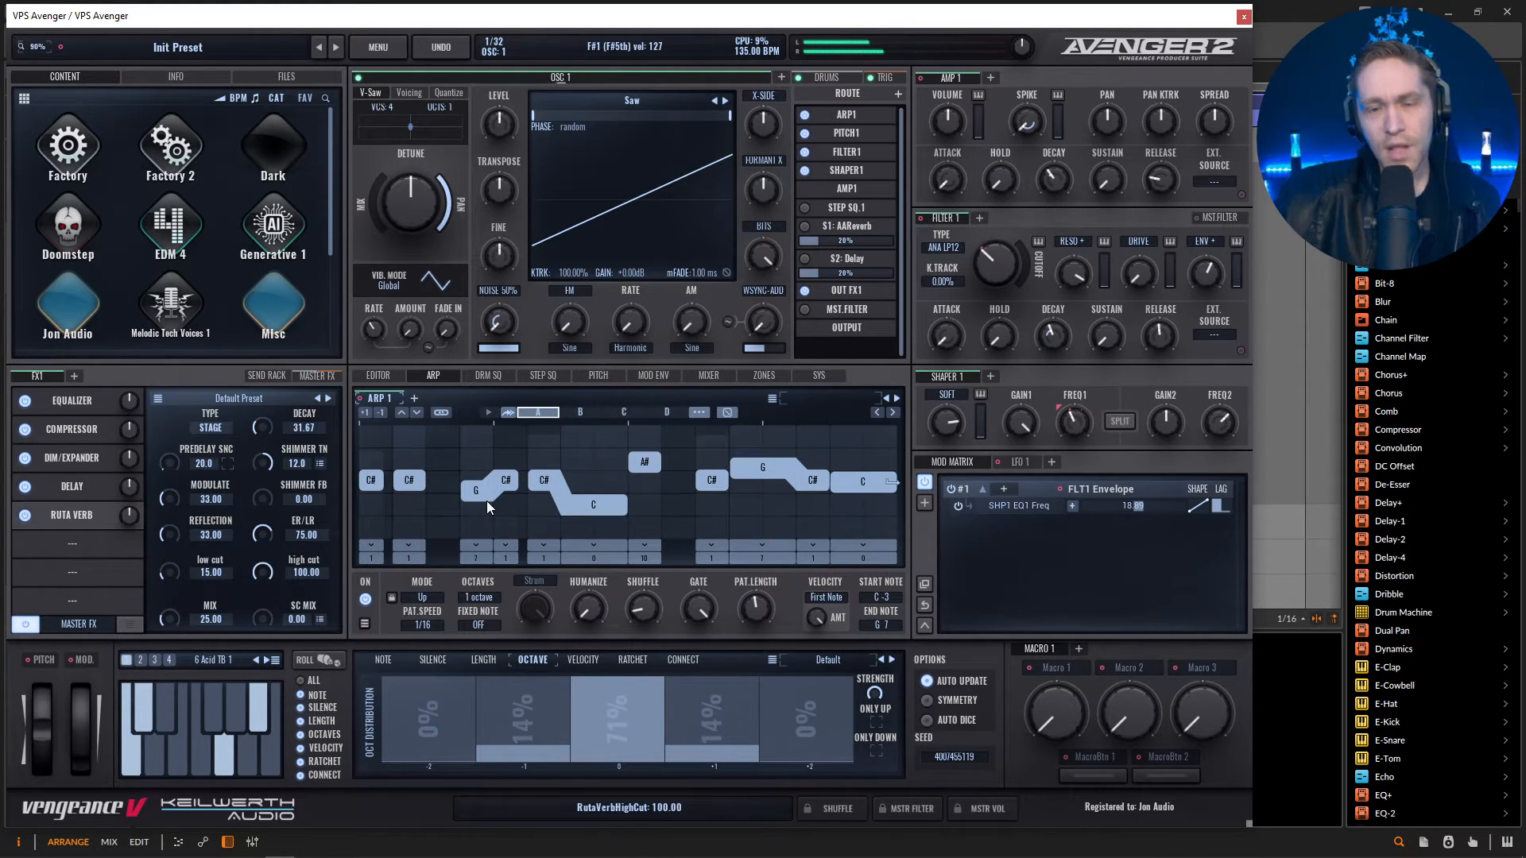
Load the Big Kit drum kit into the drums section, audition it, and mute the drums.
click(836, 78)
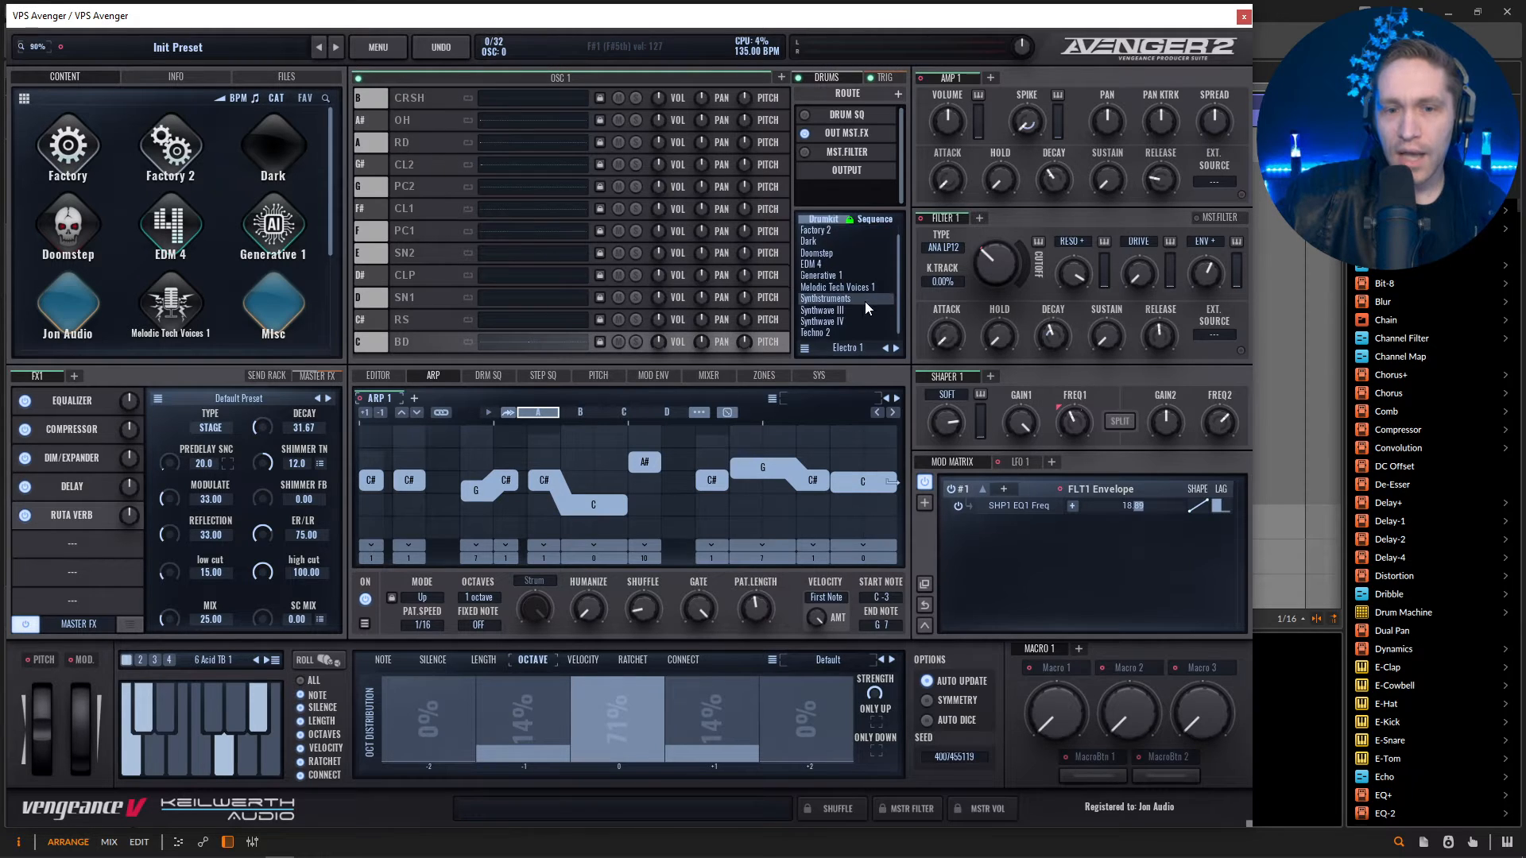
scroll(865, 302, down, 2)
click(836, 328)
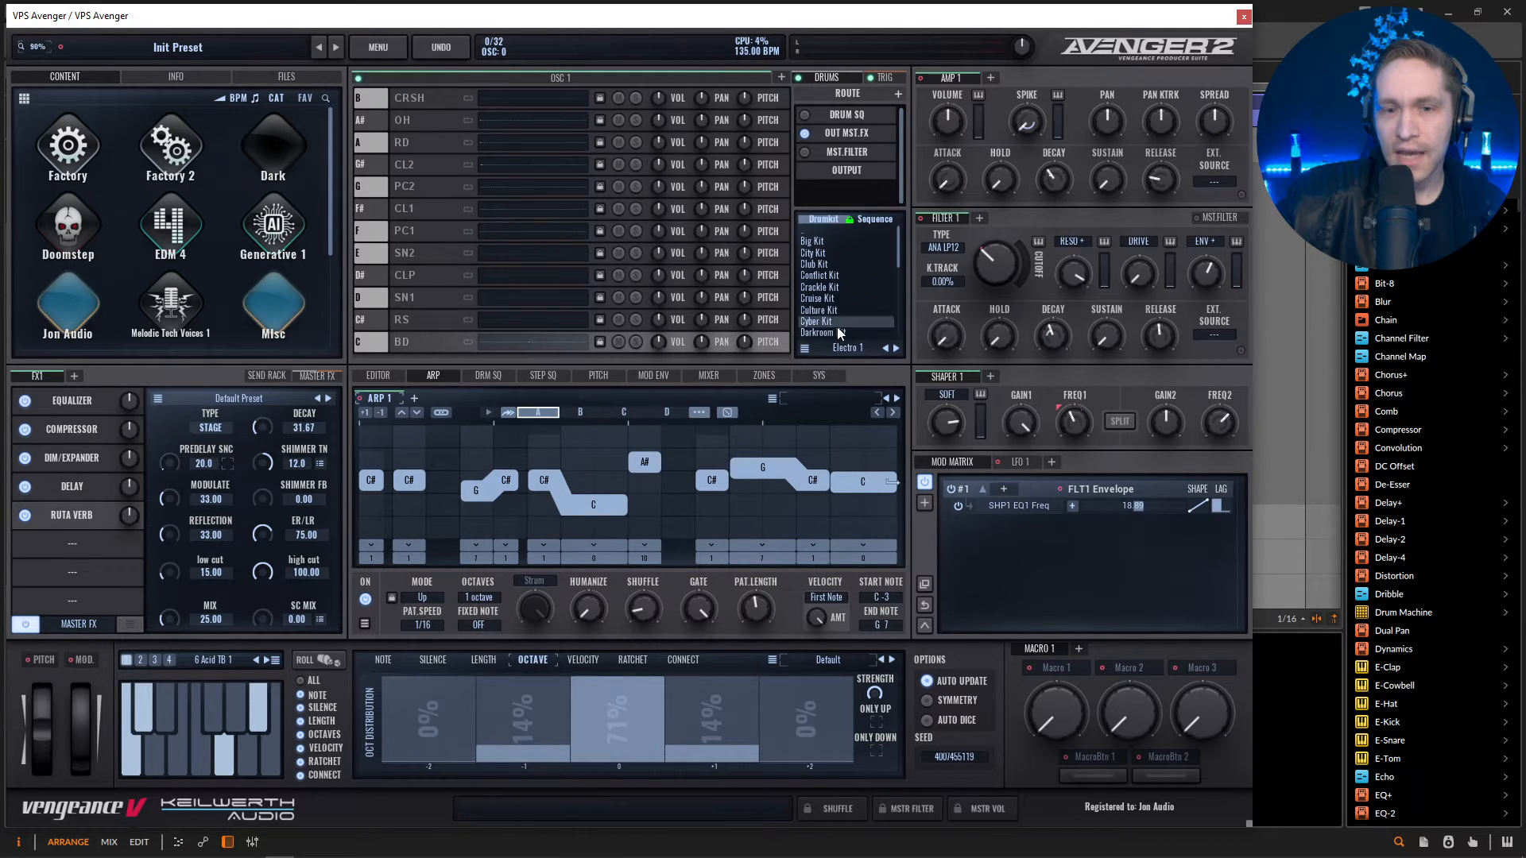
click(831, 245)
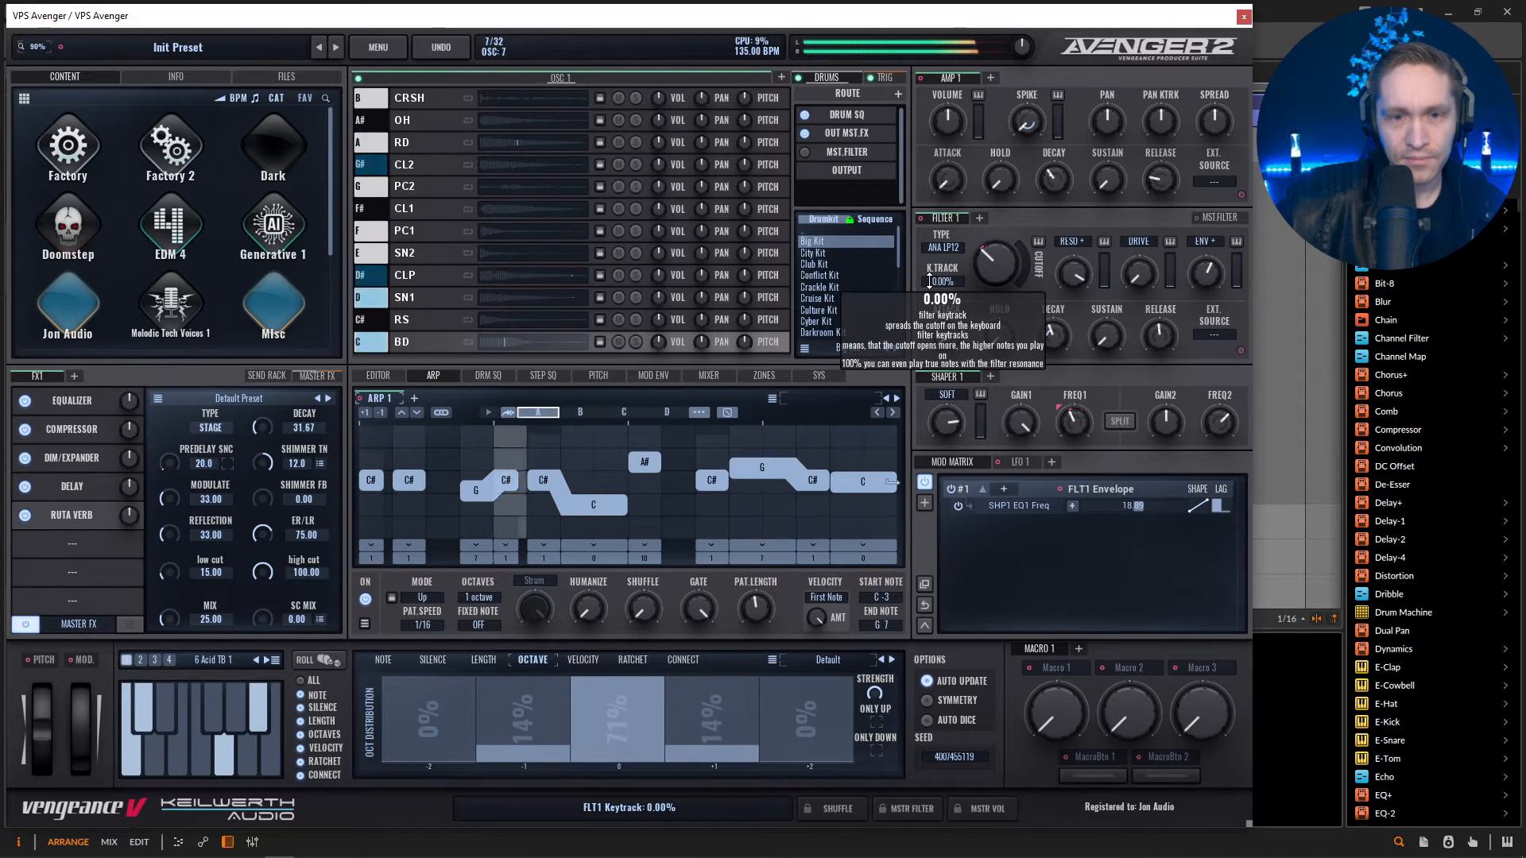
click(816, 66)
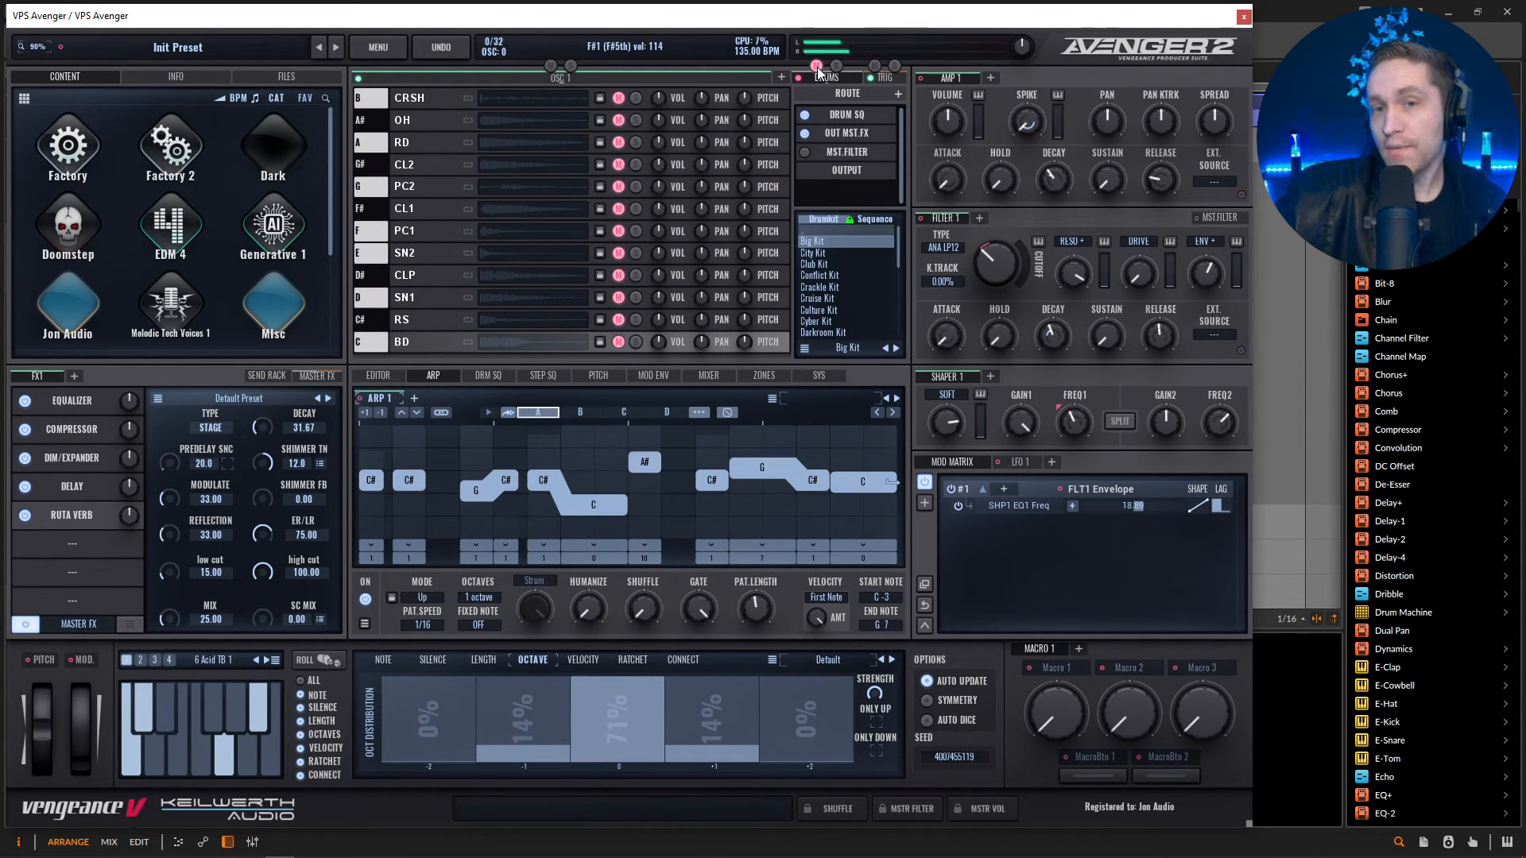
Add a second oscillator and switch its waveform from Saw to Square.
click(588, 75)
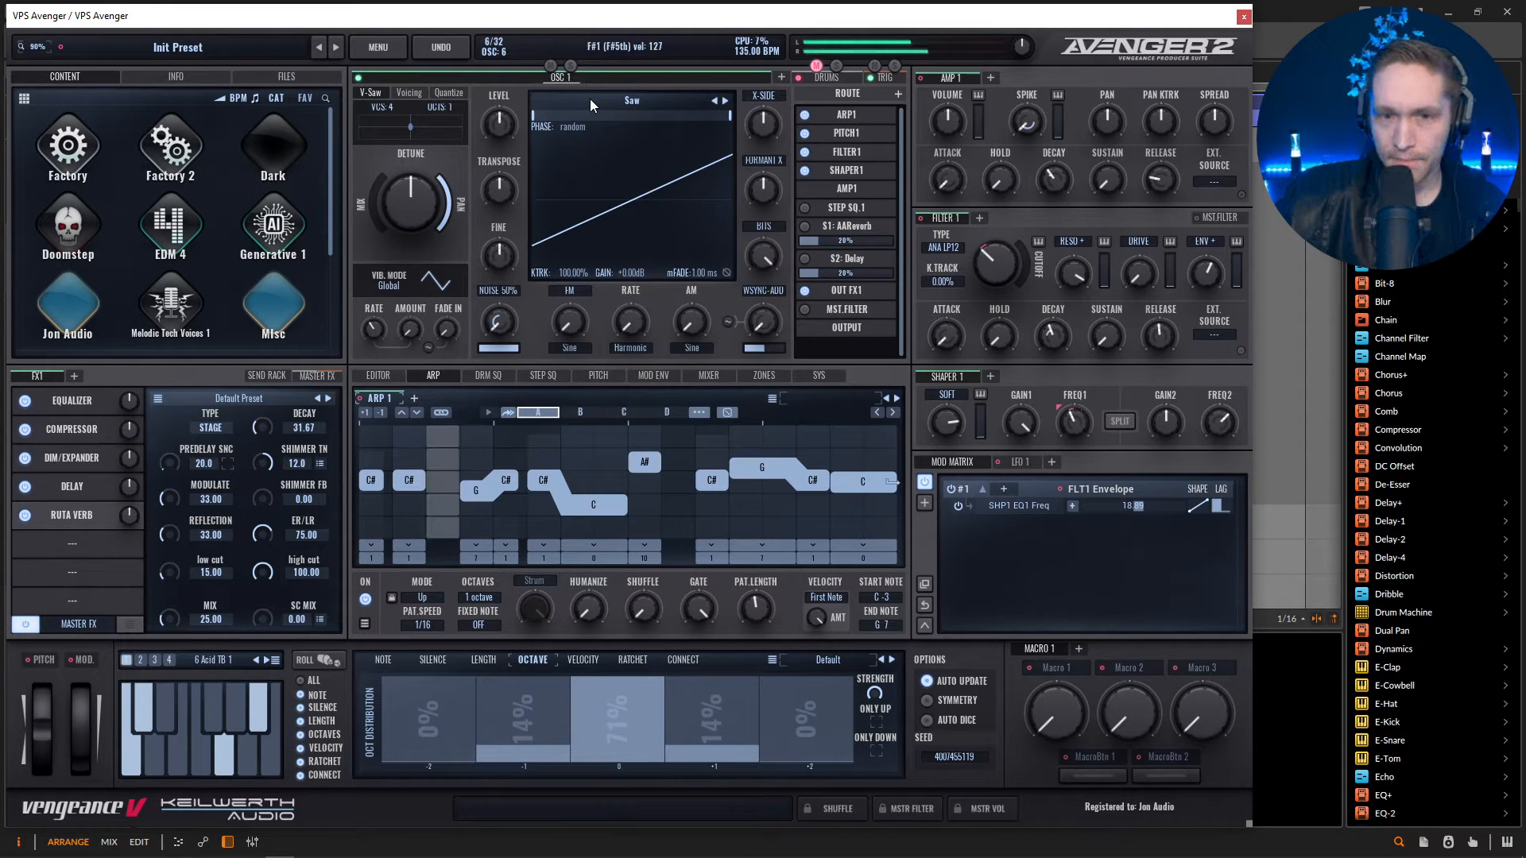
click(781, 78)
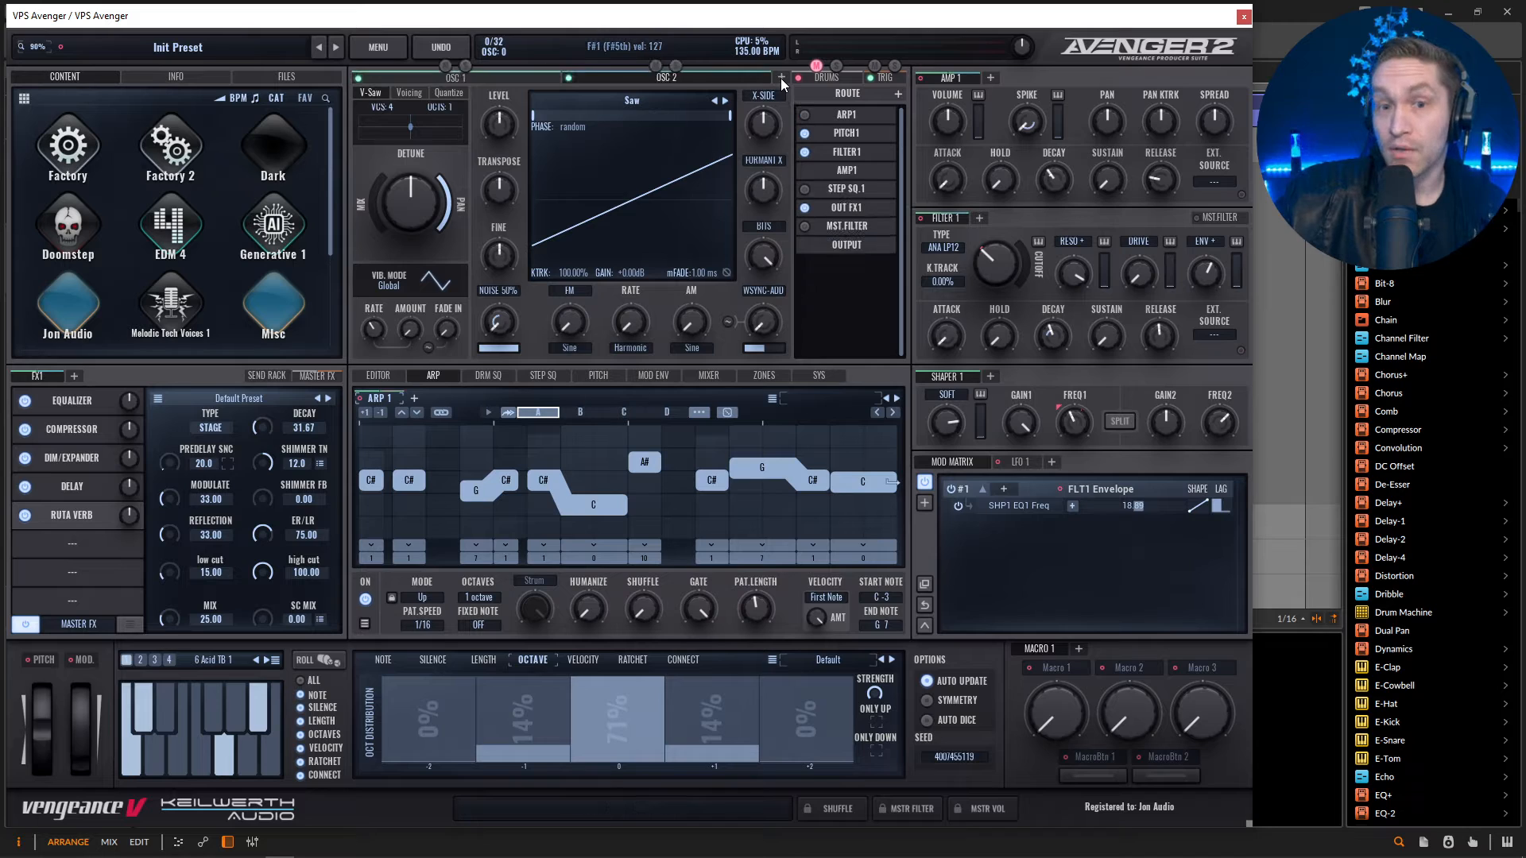
click(725, 100)
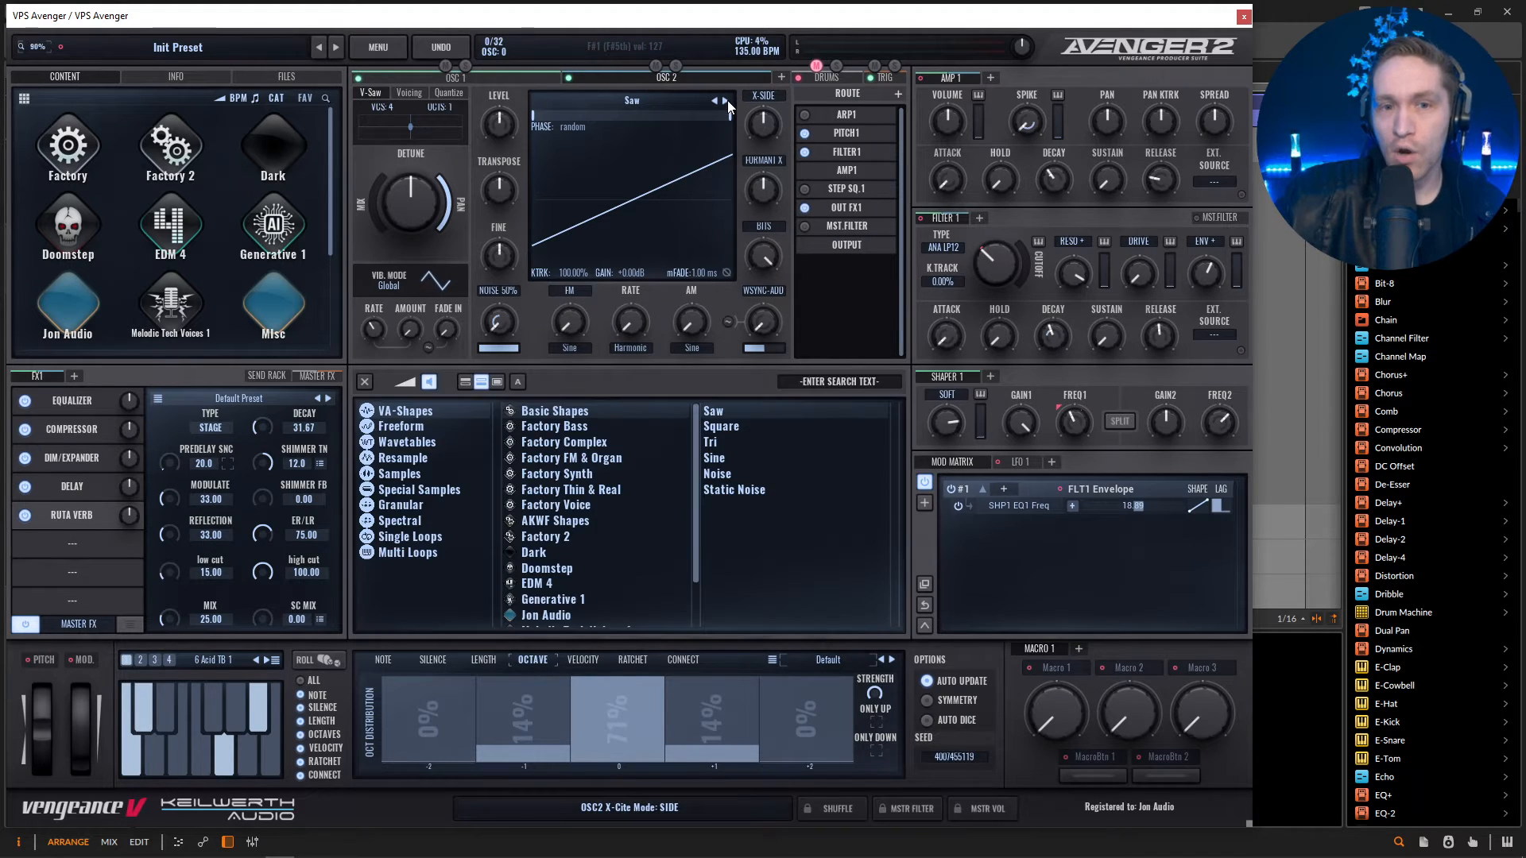
click(725, 100)
click(365, 383)
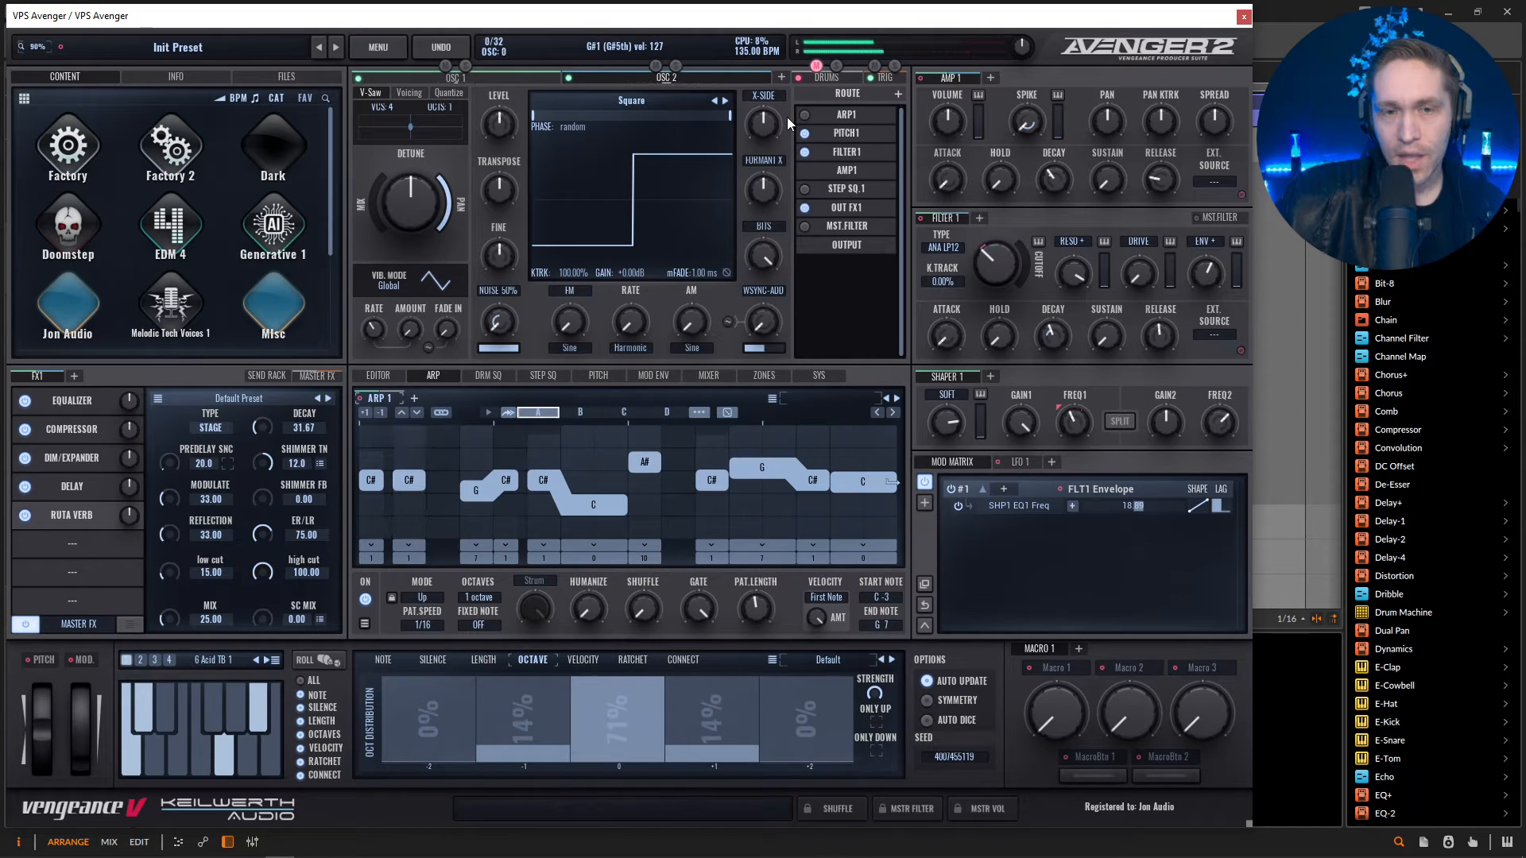
Add Shaper 1 to OSC 2's route, place it after Filter 1, and enable Arp 1 for the oscillator.
click(896, 94)
click(842, 155)
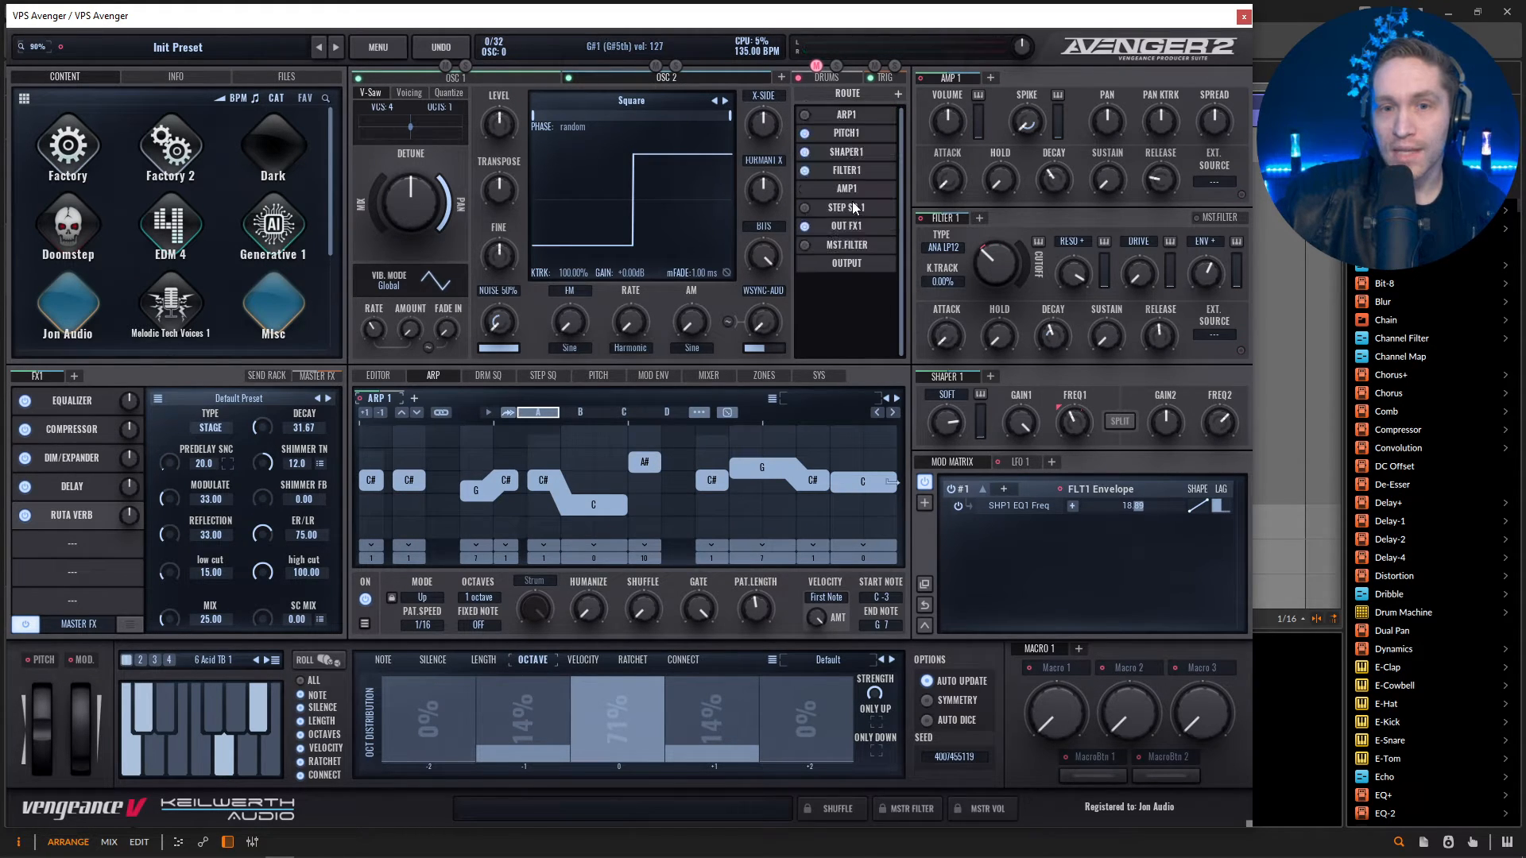
drag(850, 150, 849, 187)
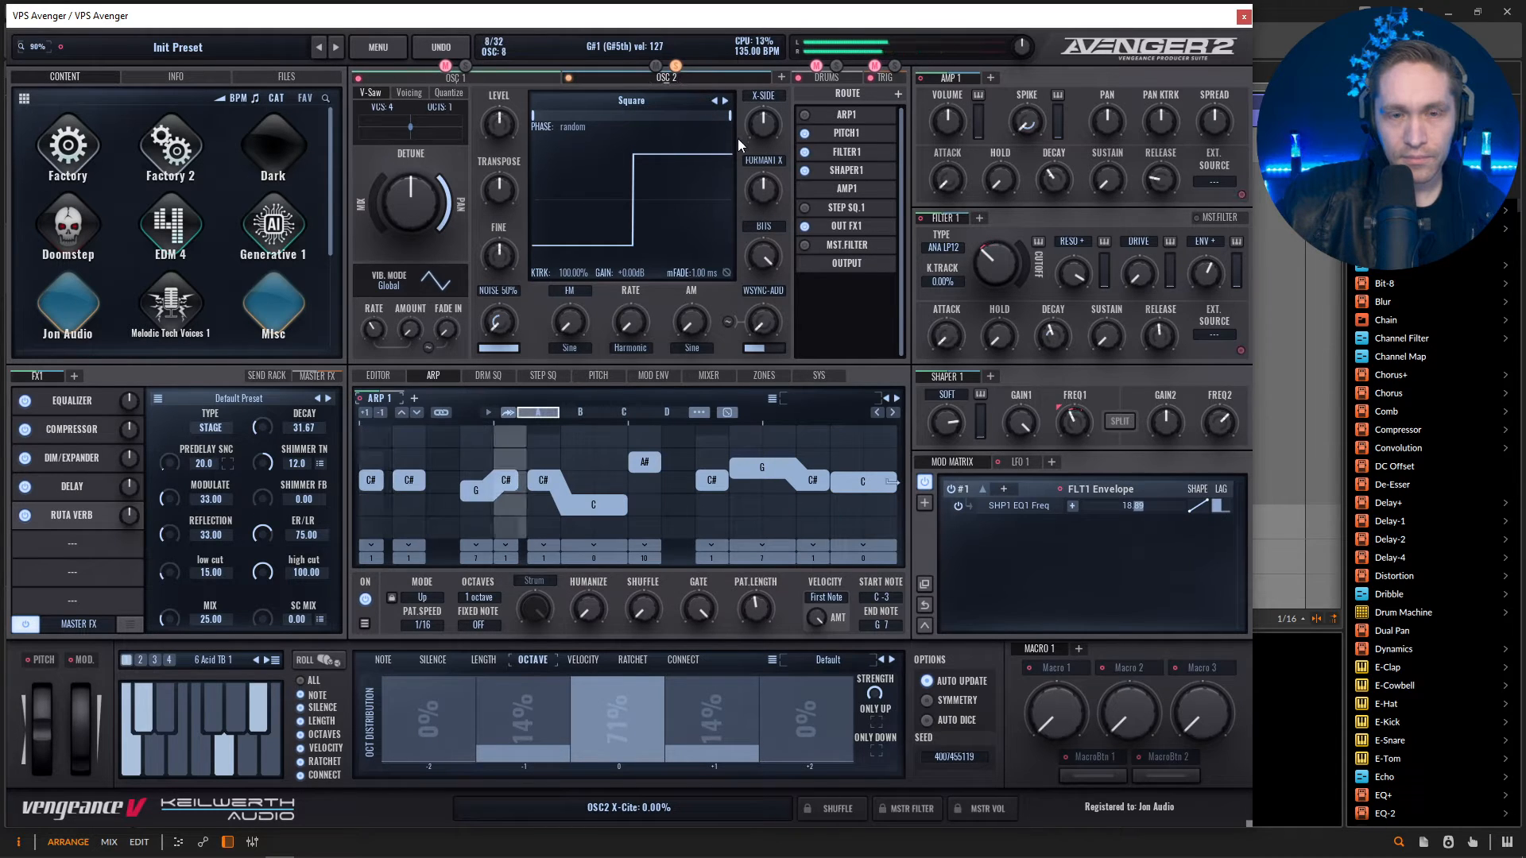
click(805, 115)
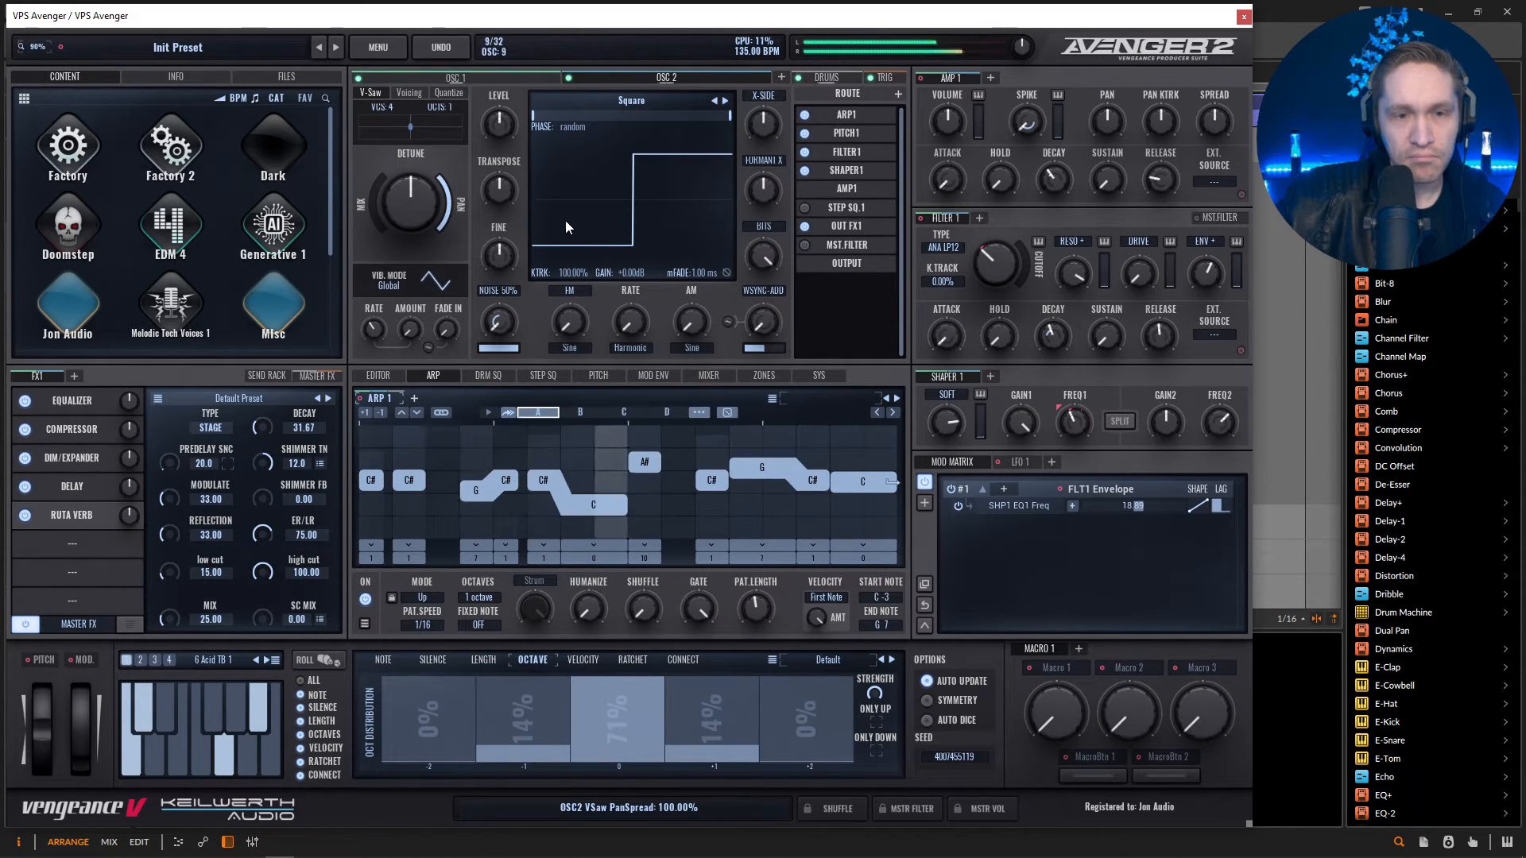
Solo OSC 1, raise its V-Saw mix and detune, and play back the patch.
click(465, 70)
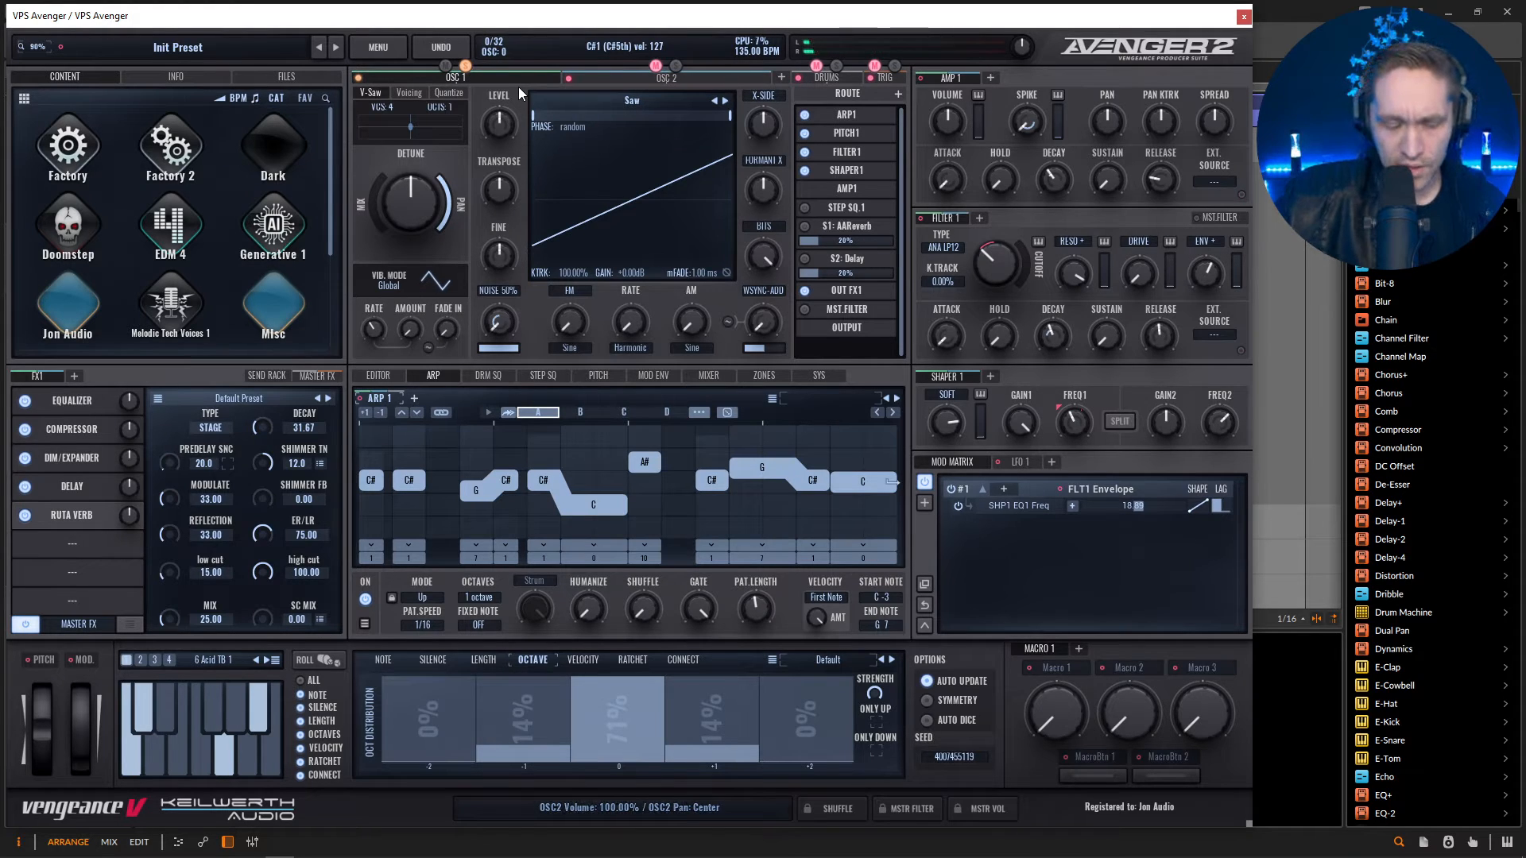
drag(375, 223, 413, 189)
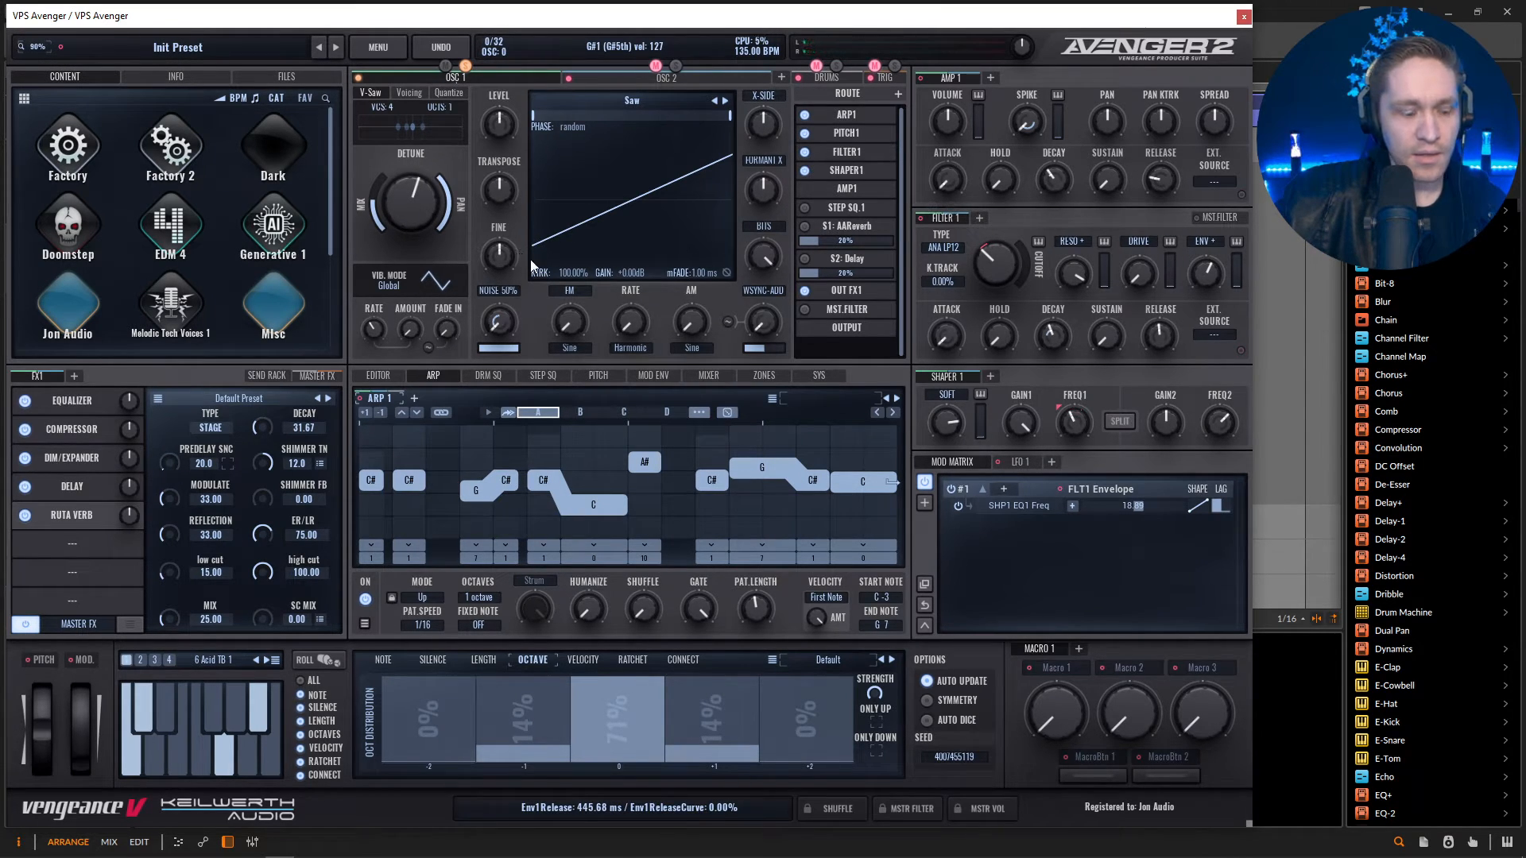
key(space)
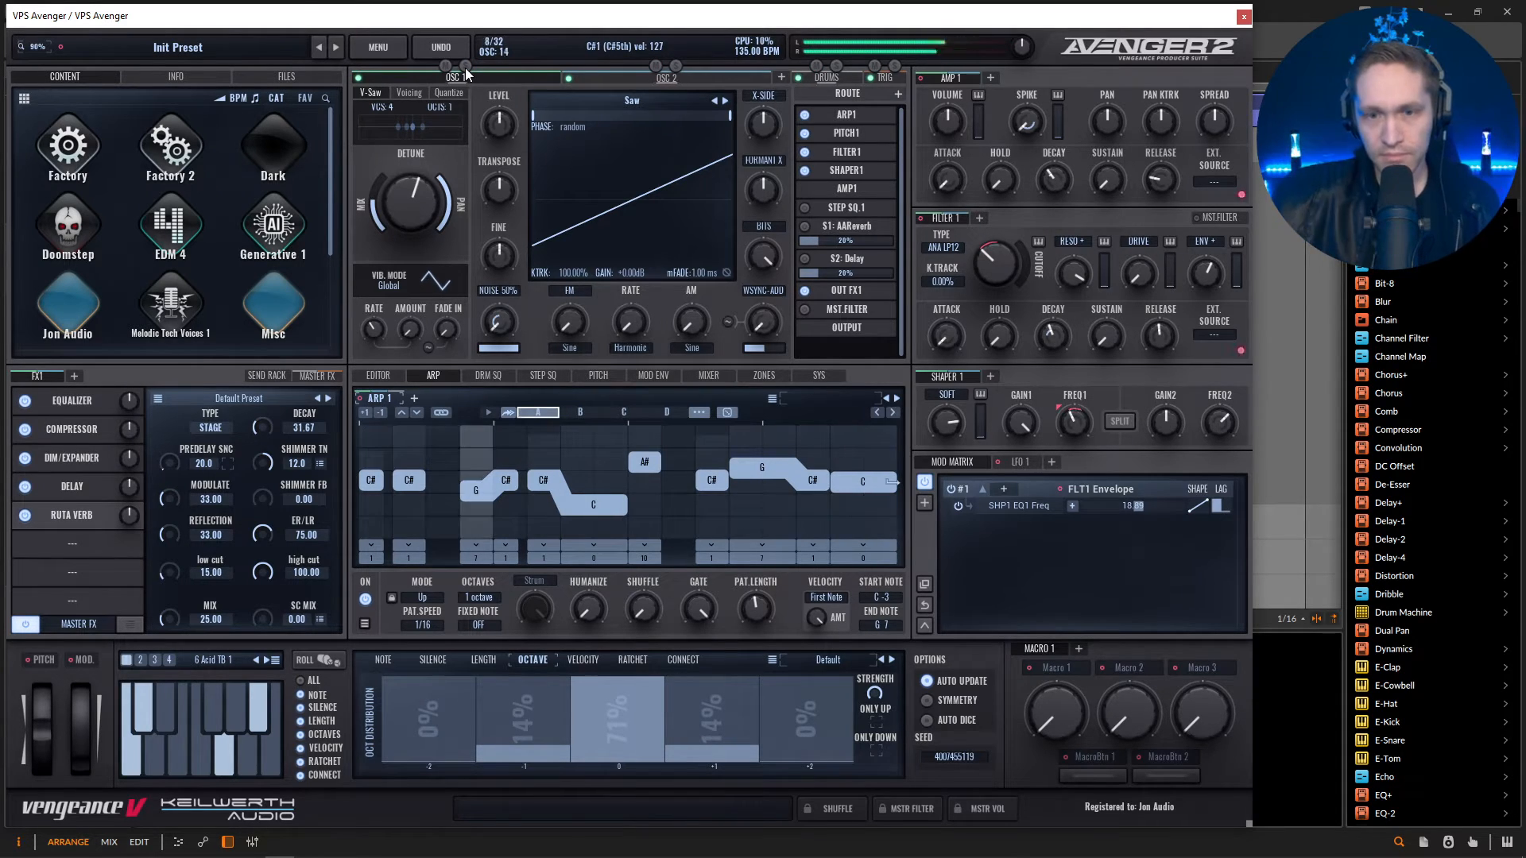
Adjust Filter 1's cutoff to about 352 Hz and fine-tune Shaper 1's first EQ frequency during playback.
mouse_move(1007, 253)
mouse_down()
mouse_move(1003, 227)
mouse_move(999, 257)
mouse_up()
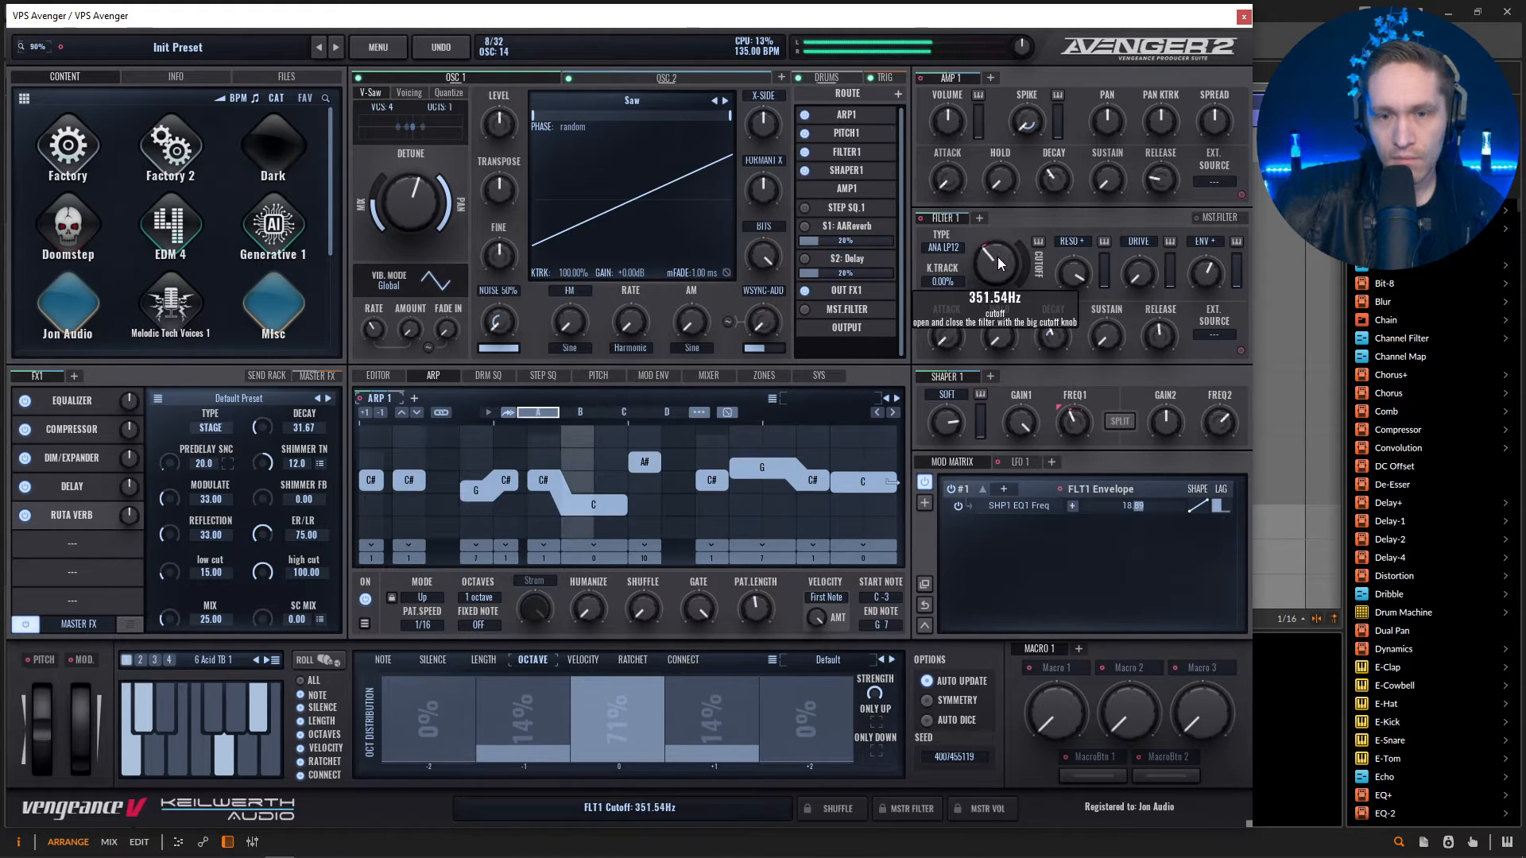
mouse_move(1068, 422)
drag(1068, 424, 1062, 425)
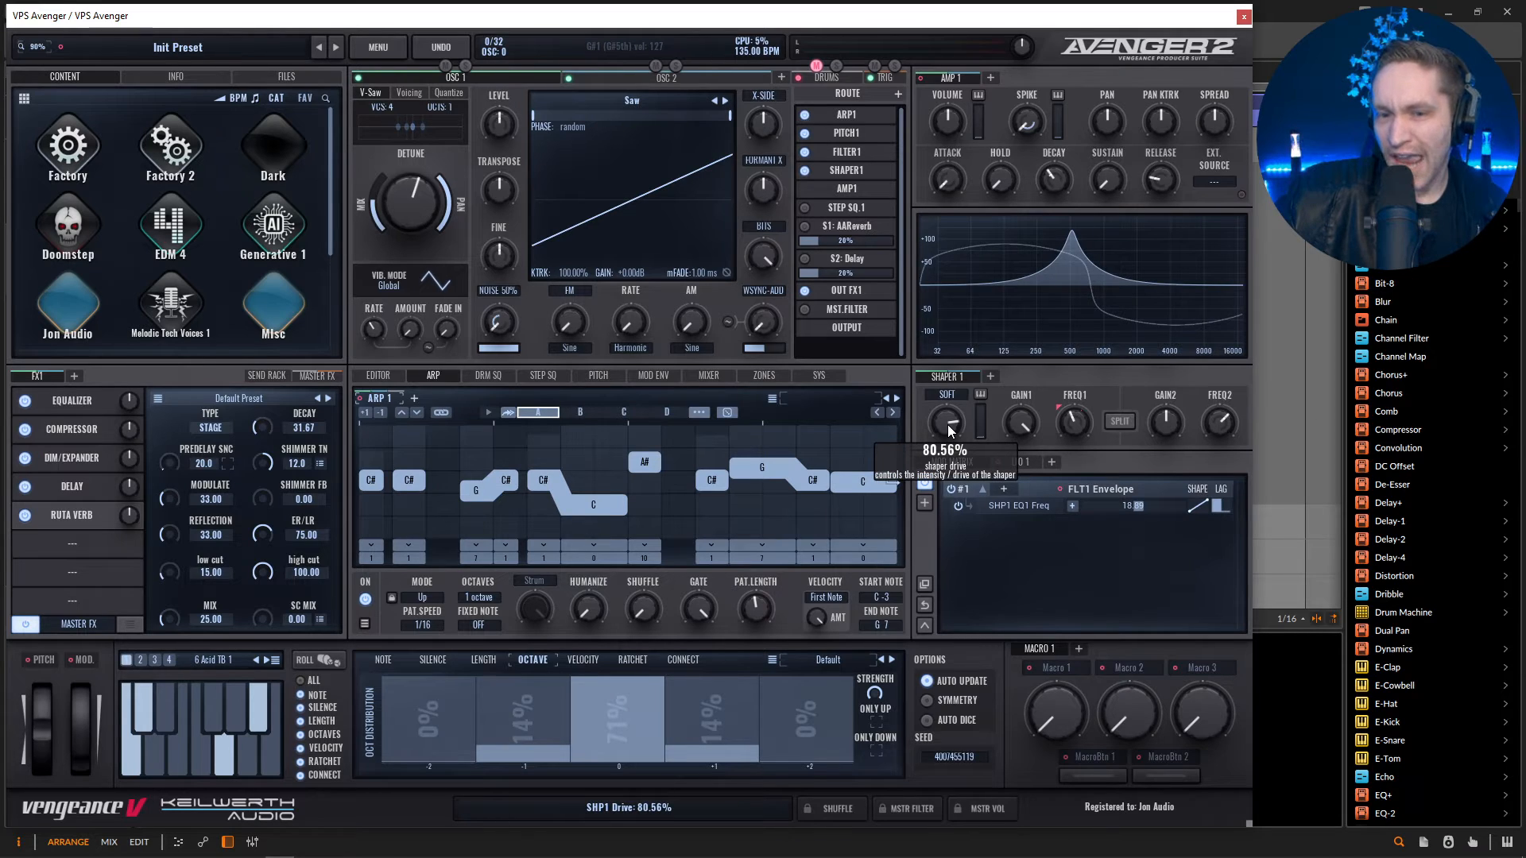
Check the available Shaper 1 distortion types and raise the shaper drive to 90.56%.
click(947, 395)
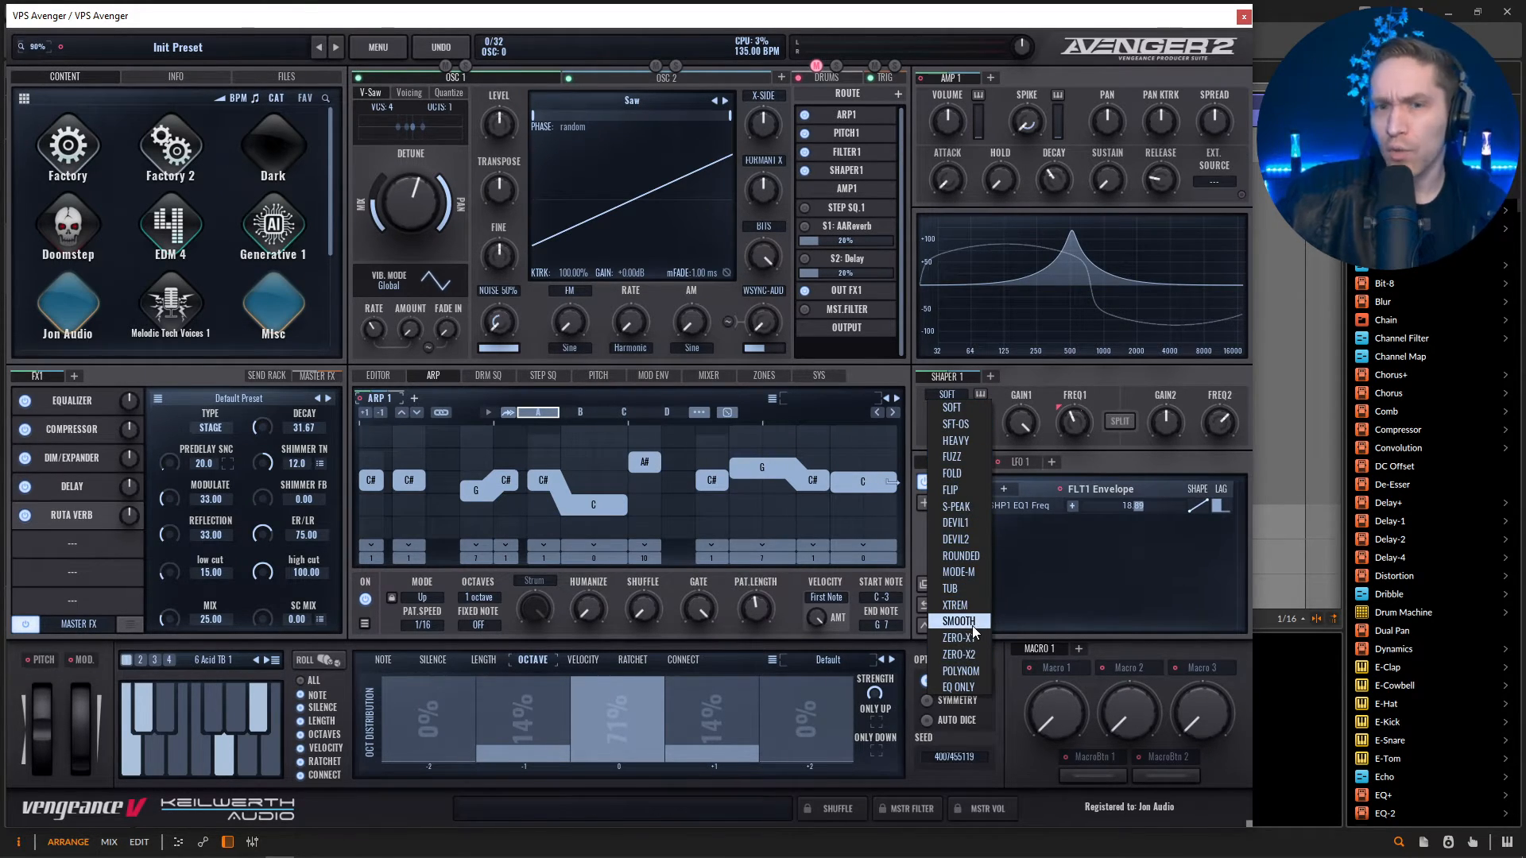
click(1058, 375)
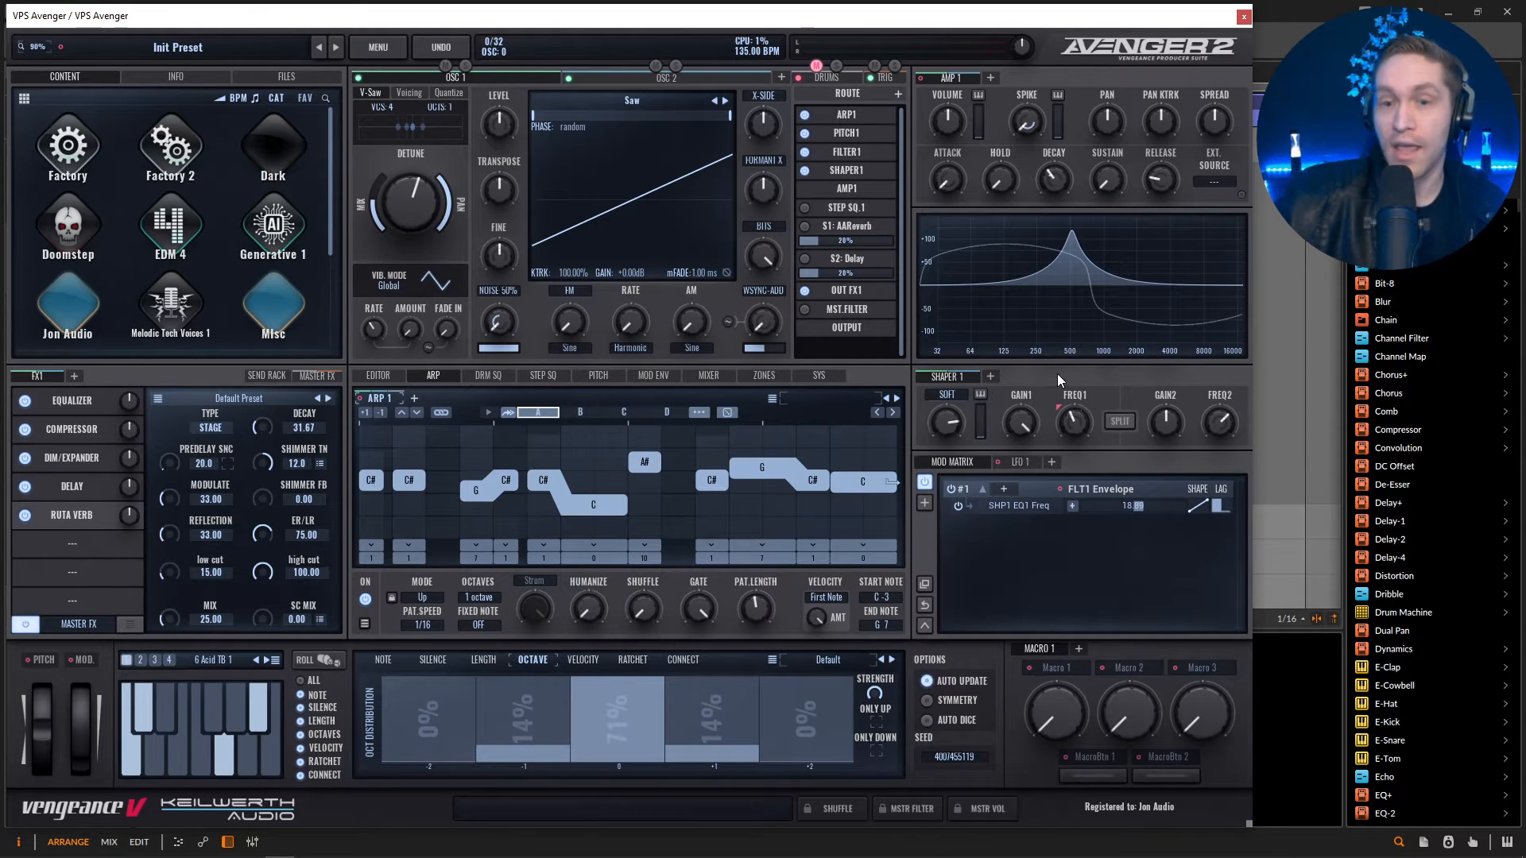
drag(950, 426, 950, 413)
Audition Shaper 1's distortion types during playback, compare DEVIL1 with DEVIL2, and choose DEVIL1.
scroll(958, 392, down, 1)
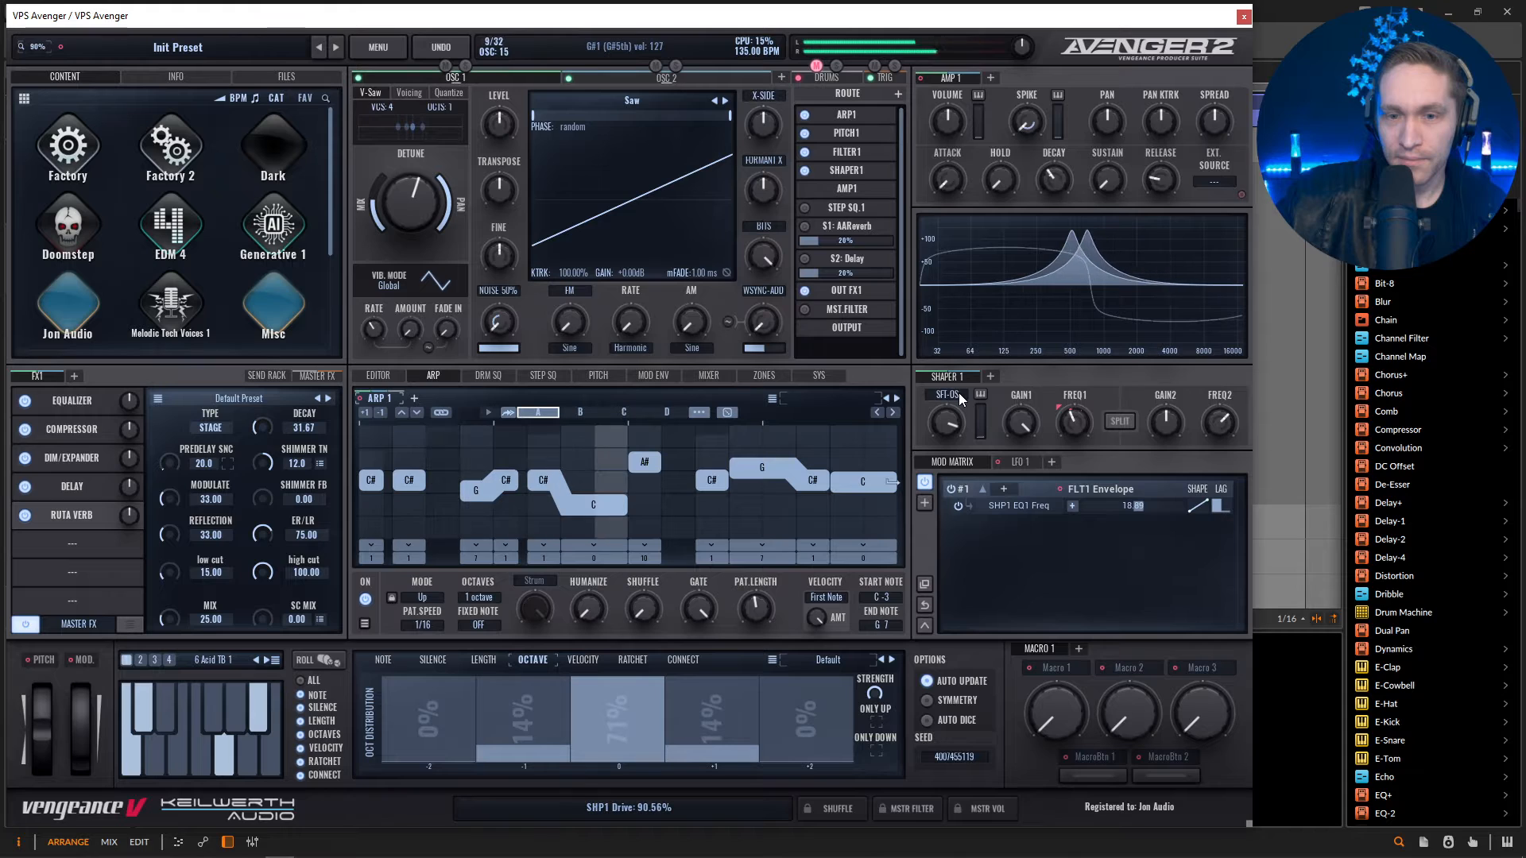
scroll(959, 392, down, 1)
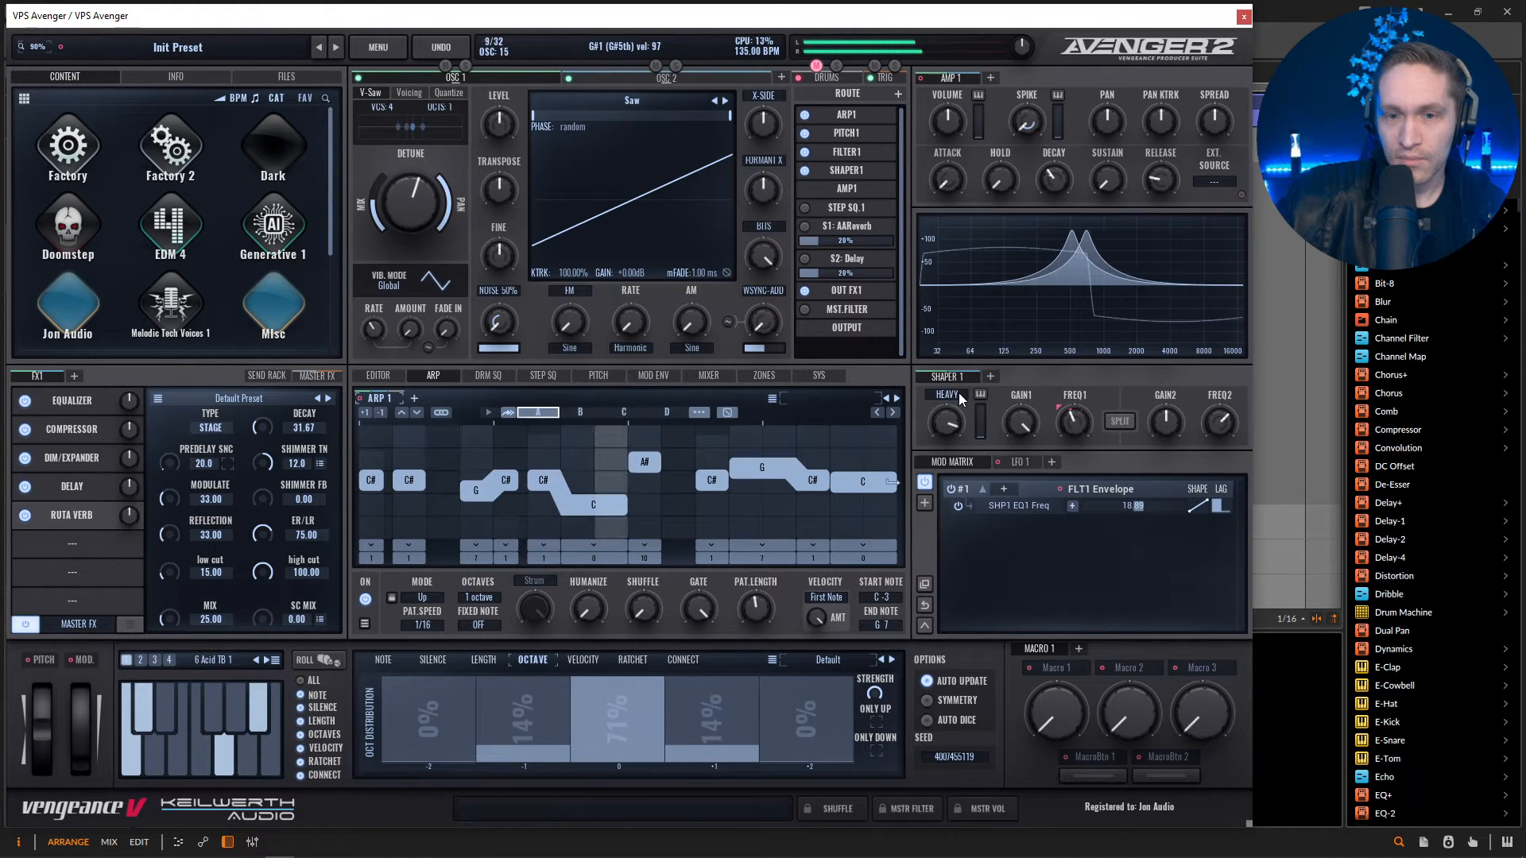
scroll(958, 393, down, 1)
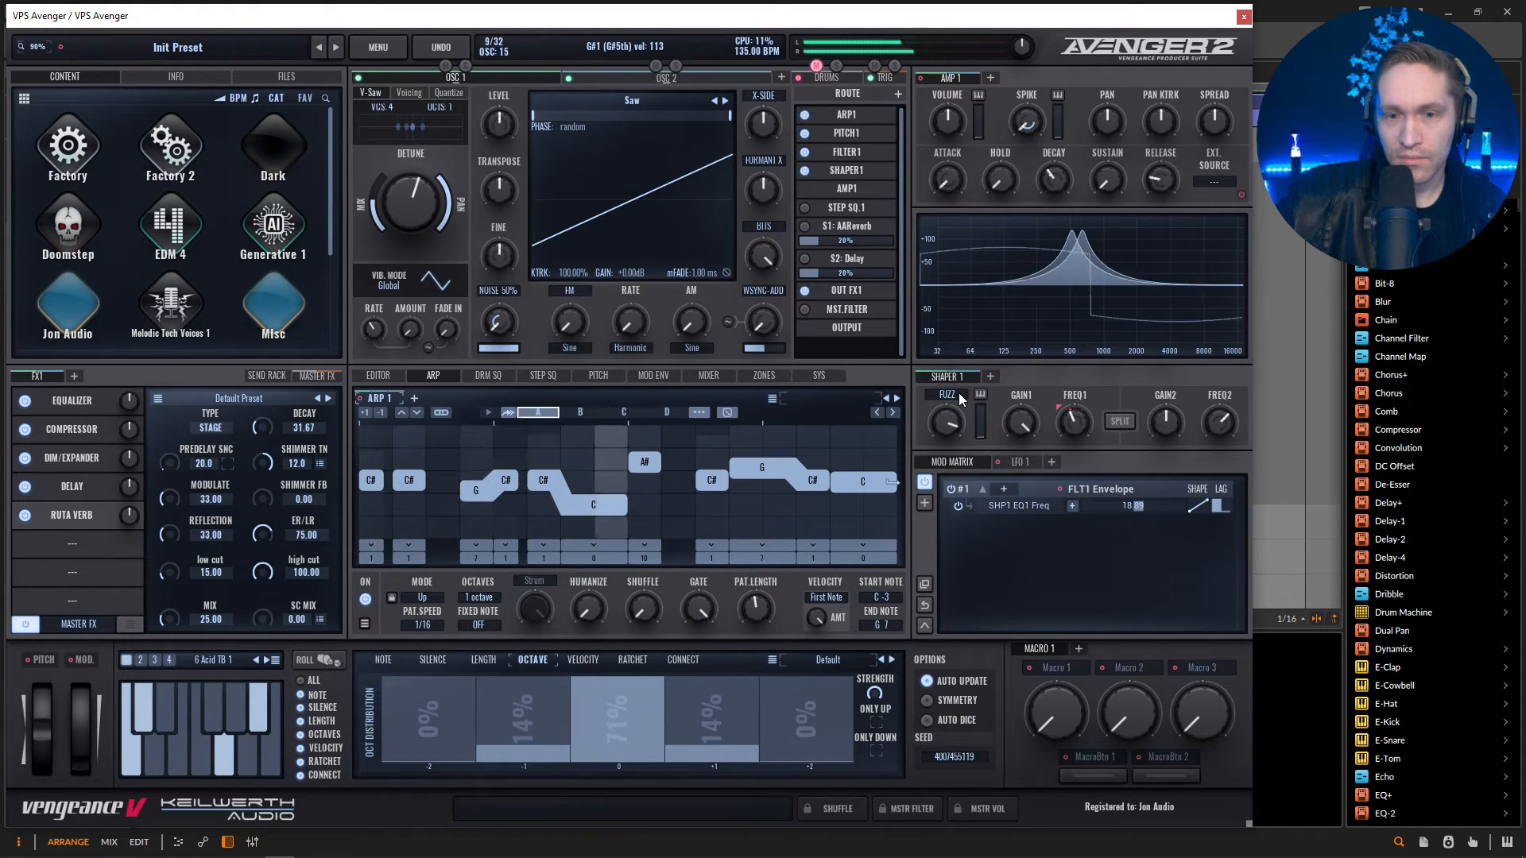
scroll(958, 392, down, 1)
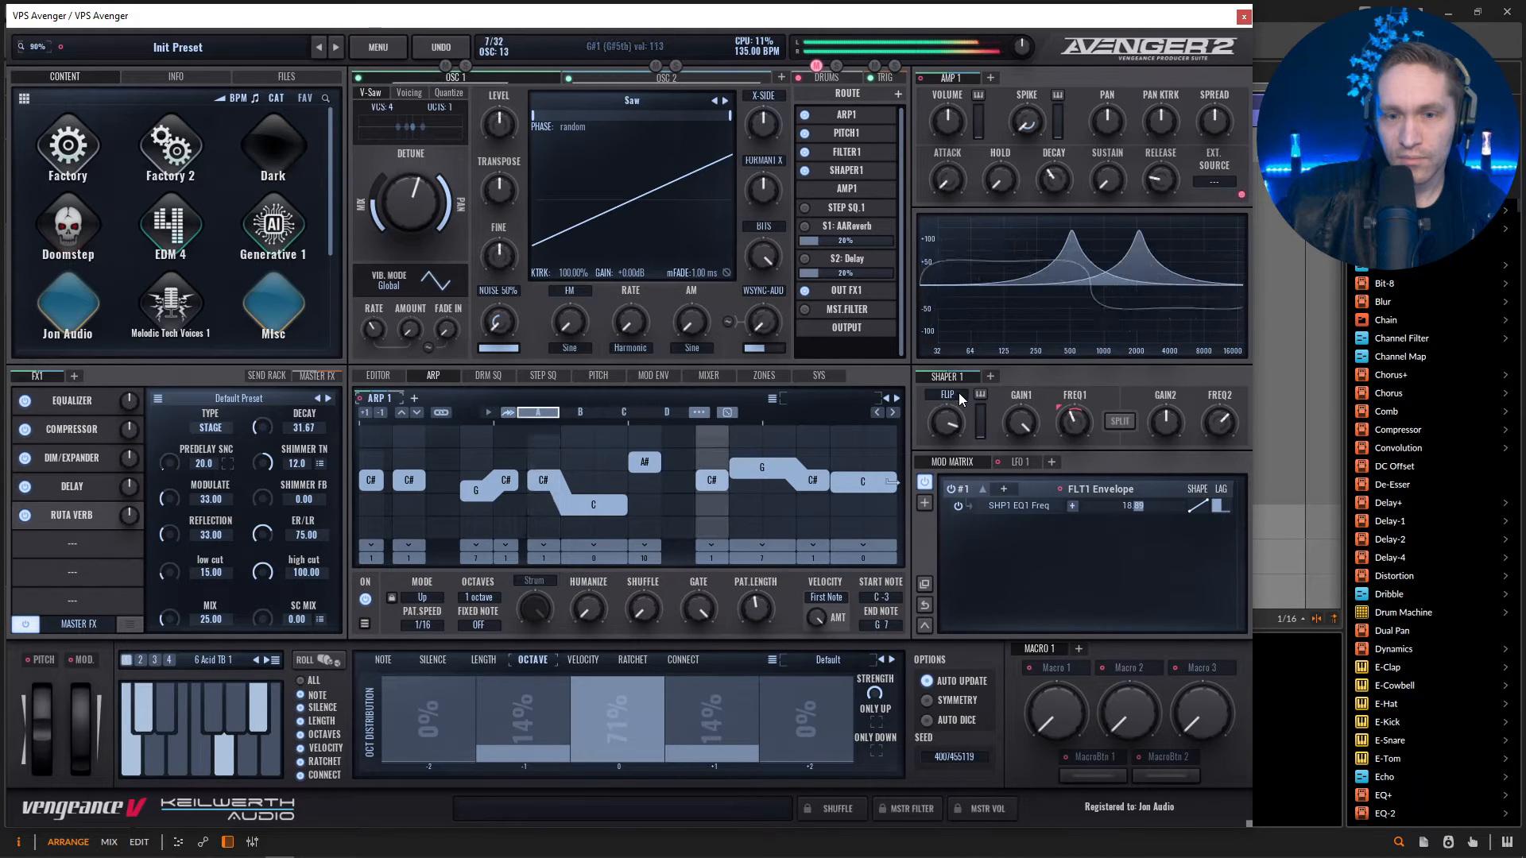
scroll(959, 393, down, 1)
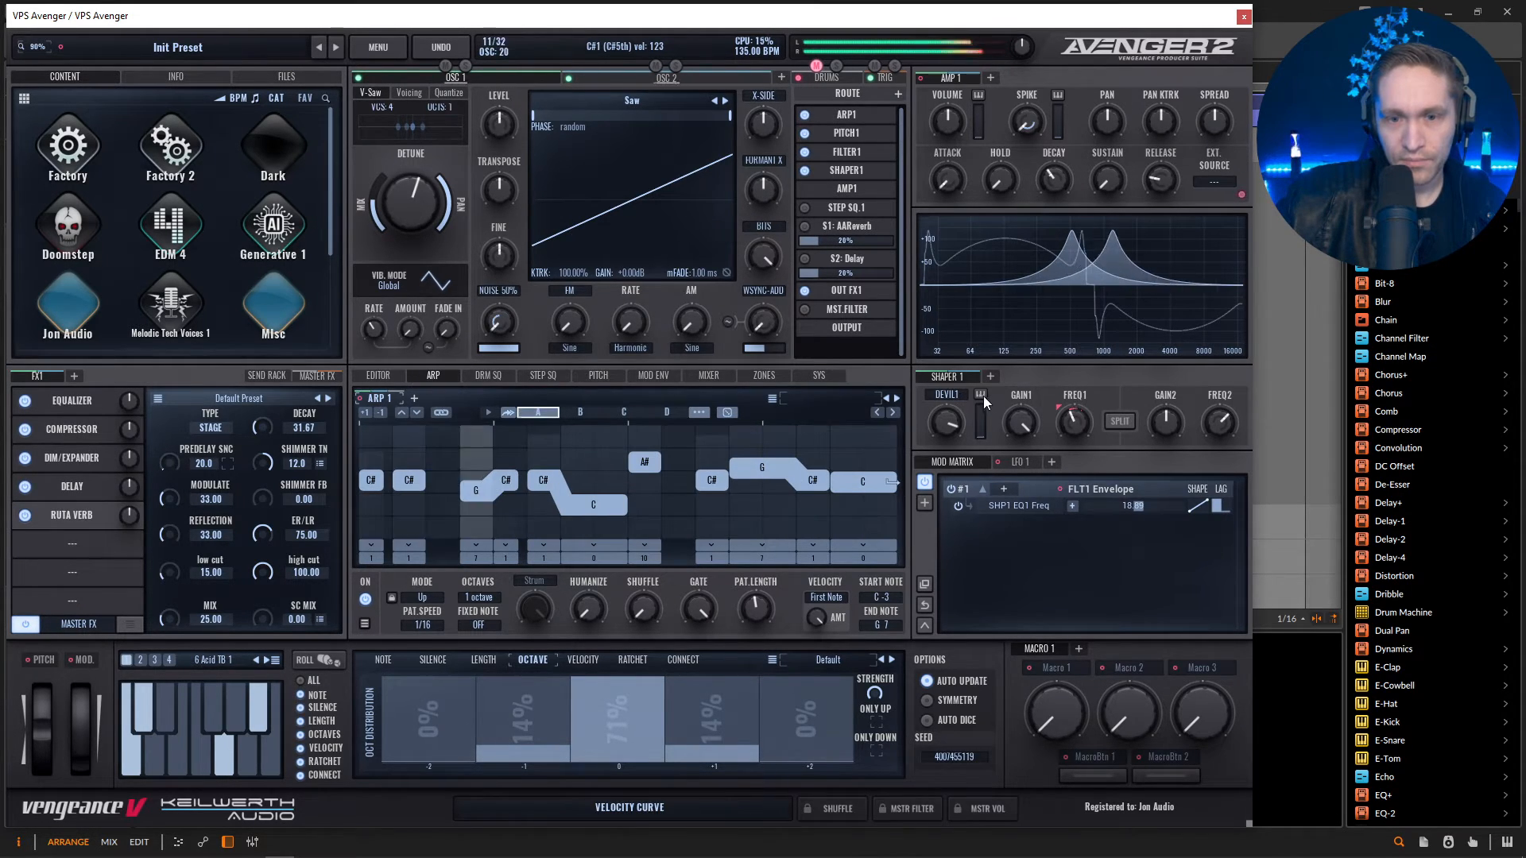
click(960, 394)
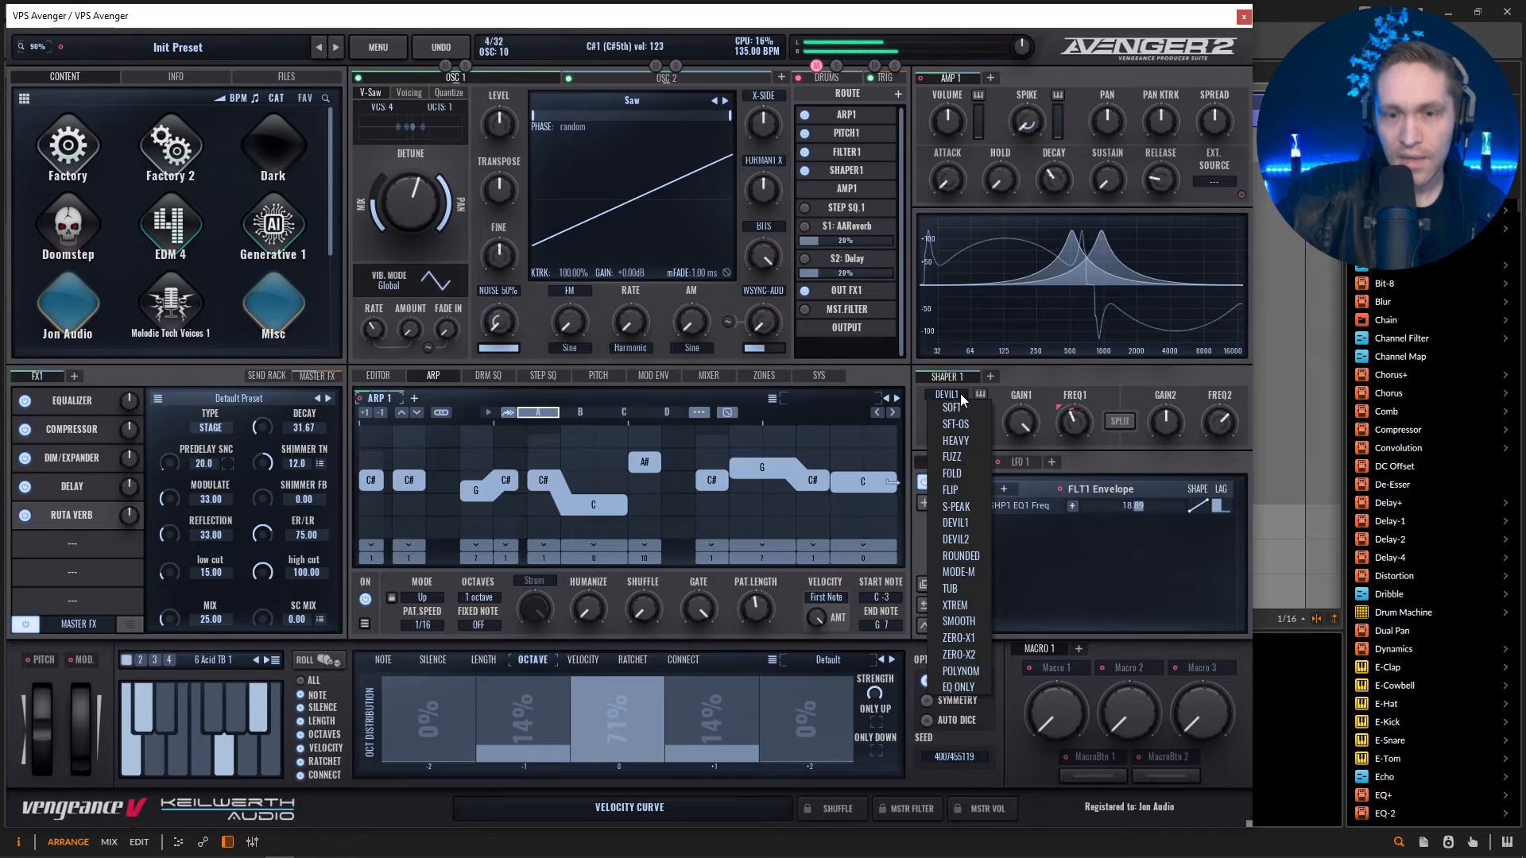
click(975, 539)
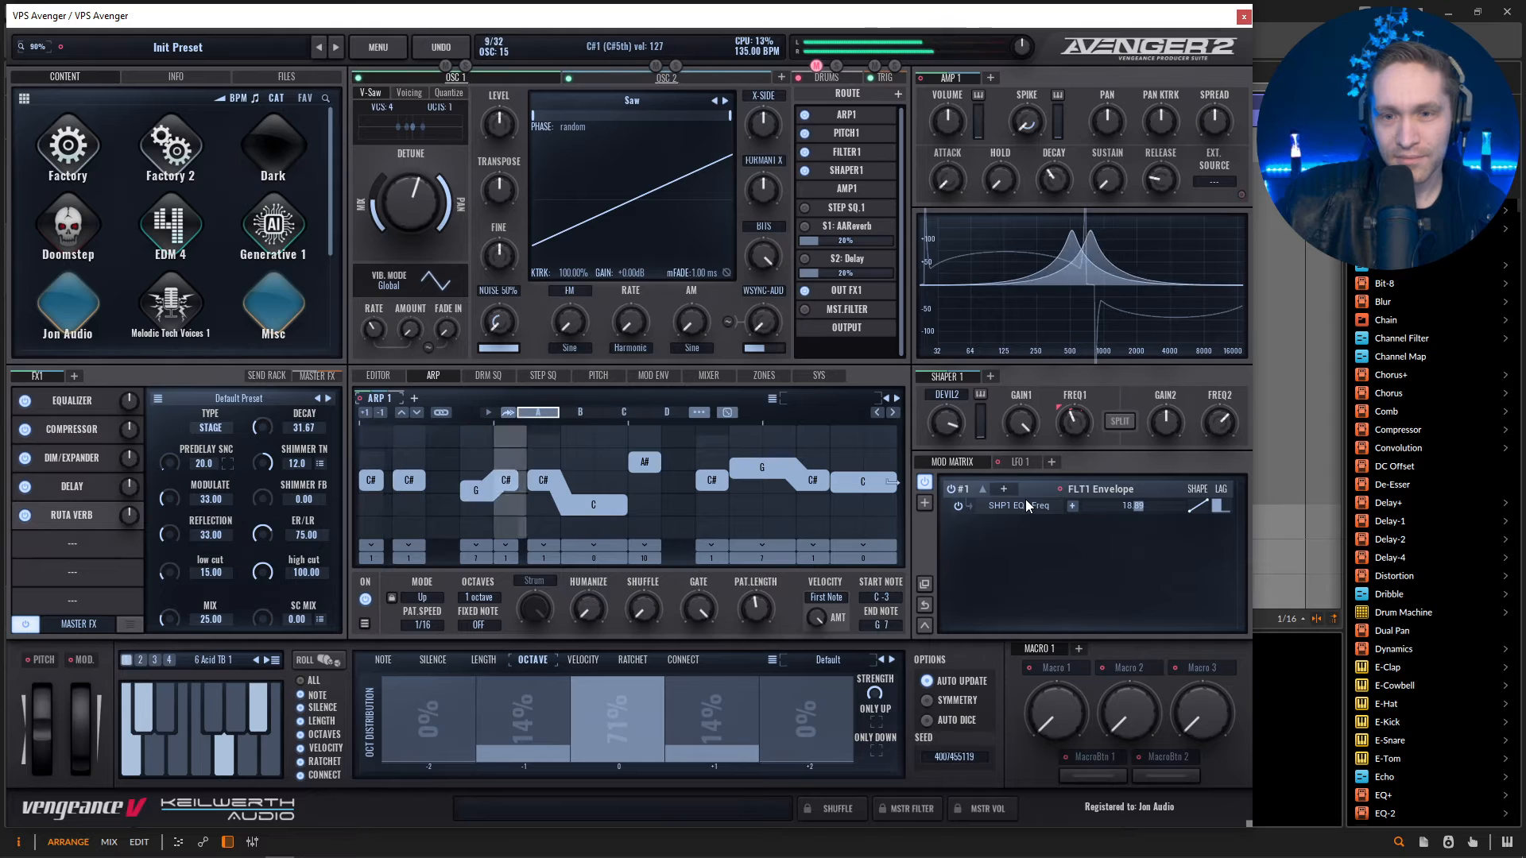
click(946, 394)
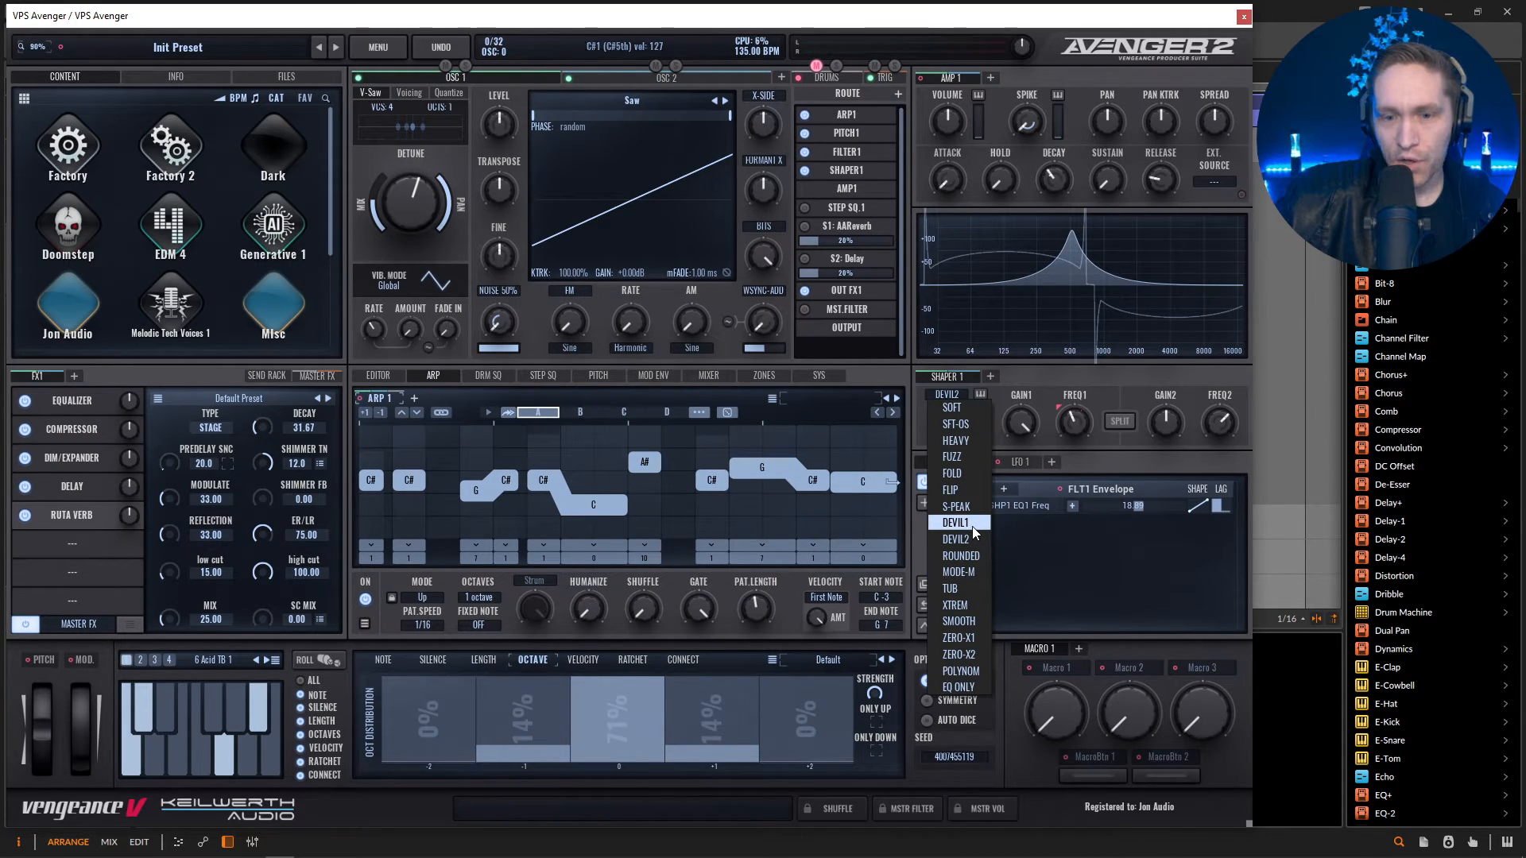
click(966, 524)
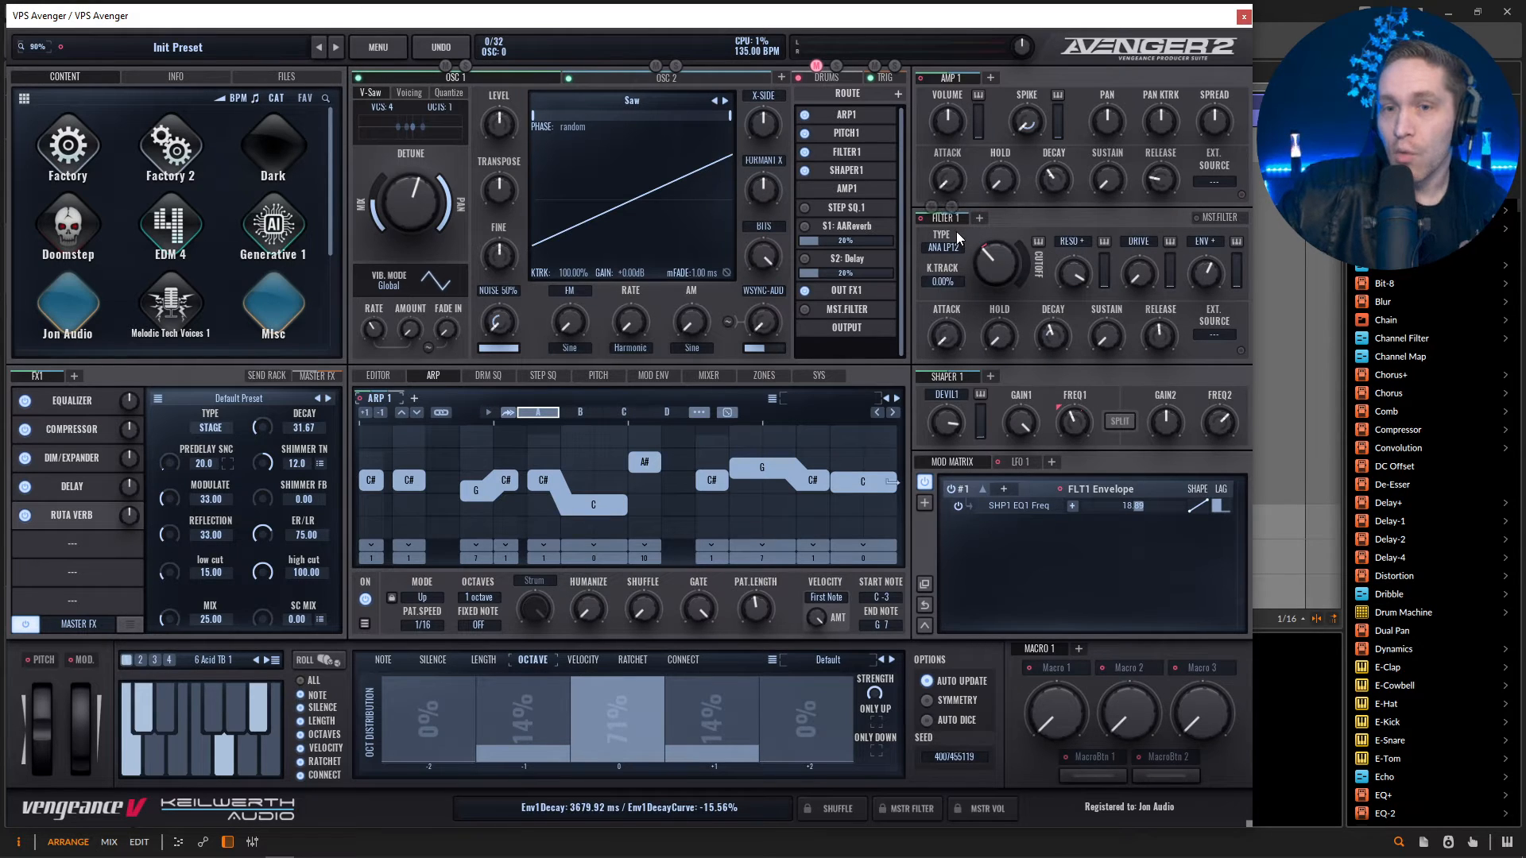
Modulate Shaper 1's second EQ frequency with the Filter 1 envelope at 22.22, enable the shaper's Split mode, and start playback.
drag(923, 218, 1171, 363)
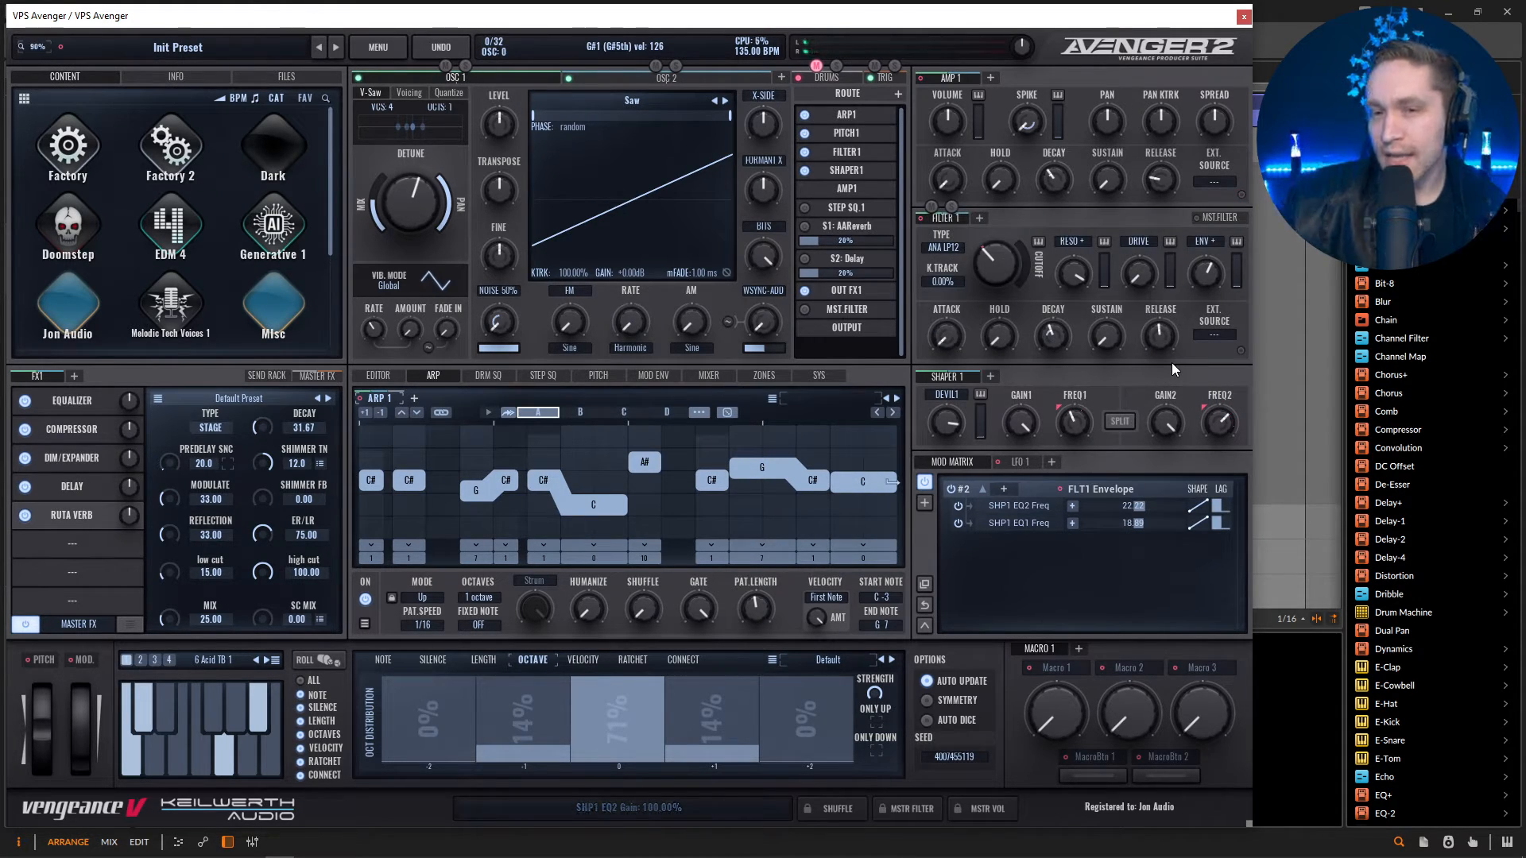
click(1120, 421)
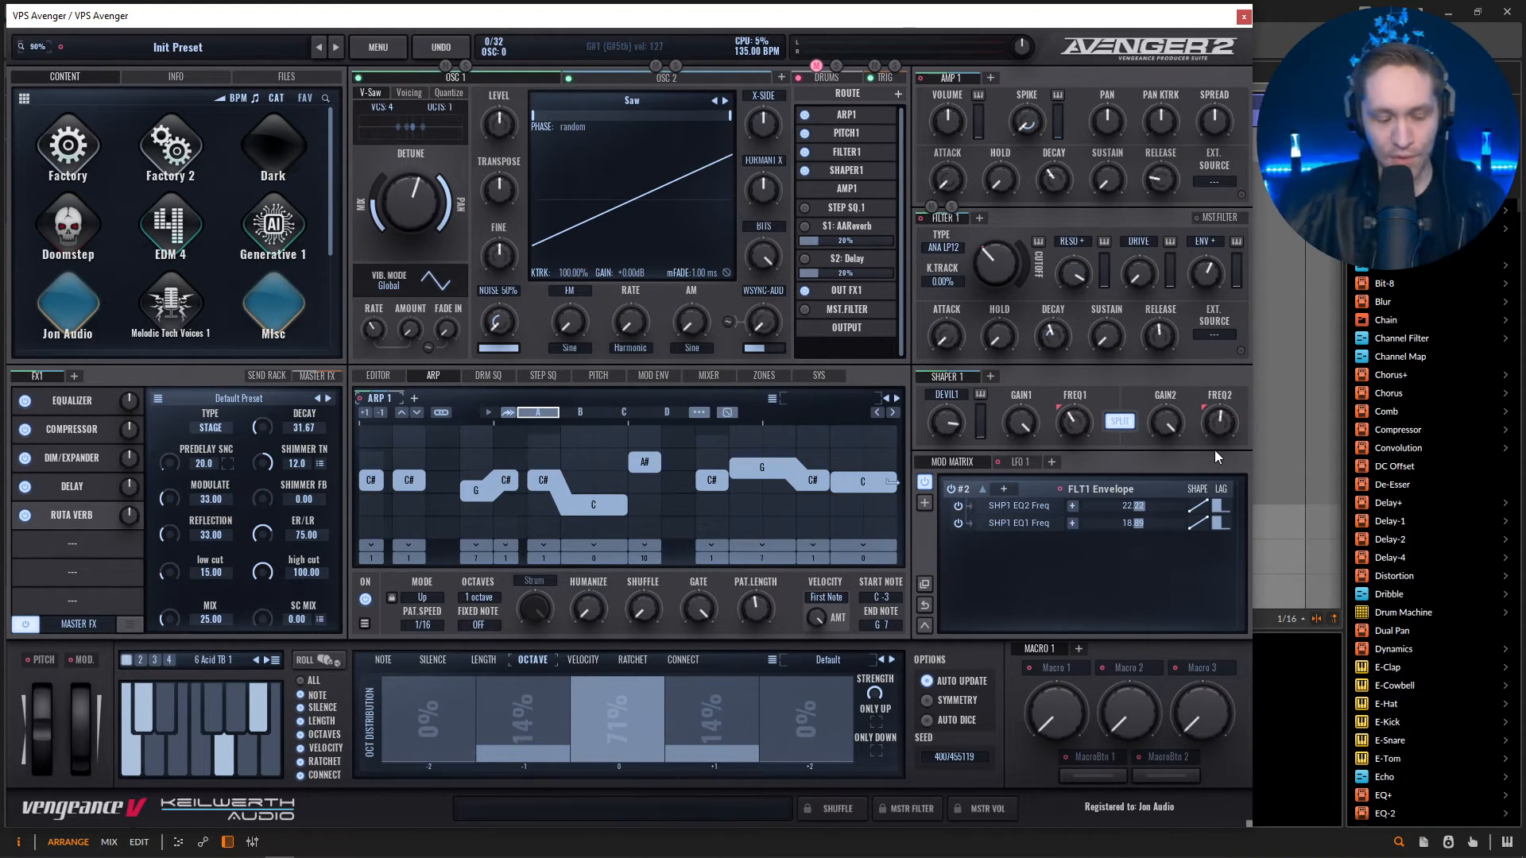
key(space)
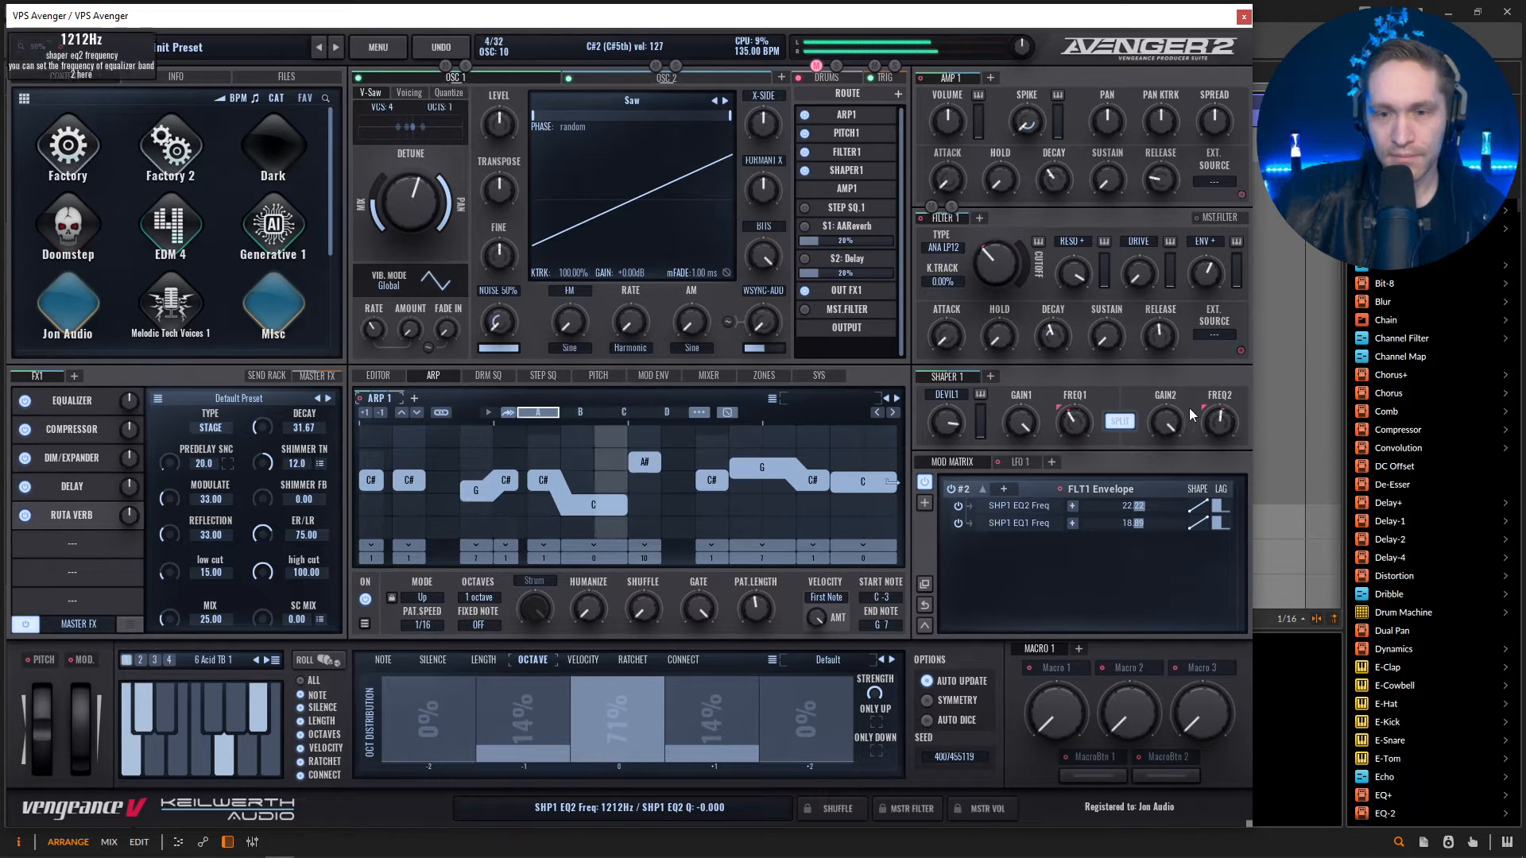
Set the envelope amount on Shaper 1's second EQ frequency to -25.56 and tune that frequency to about 1483 Hz, adjusting Filter 1's cutoff.
mouse_move(1076, 425)
mouse_down()
mouse_move(1086, 393)
mouse_move(1068, 426)
mouse_up()
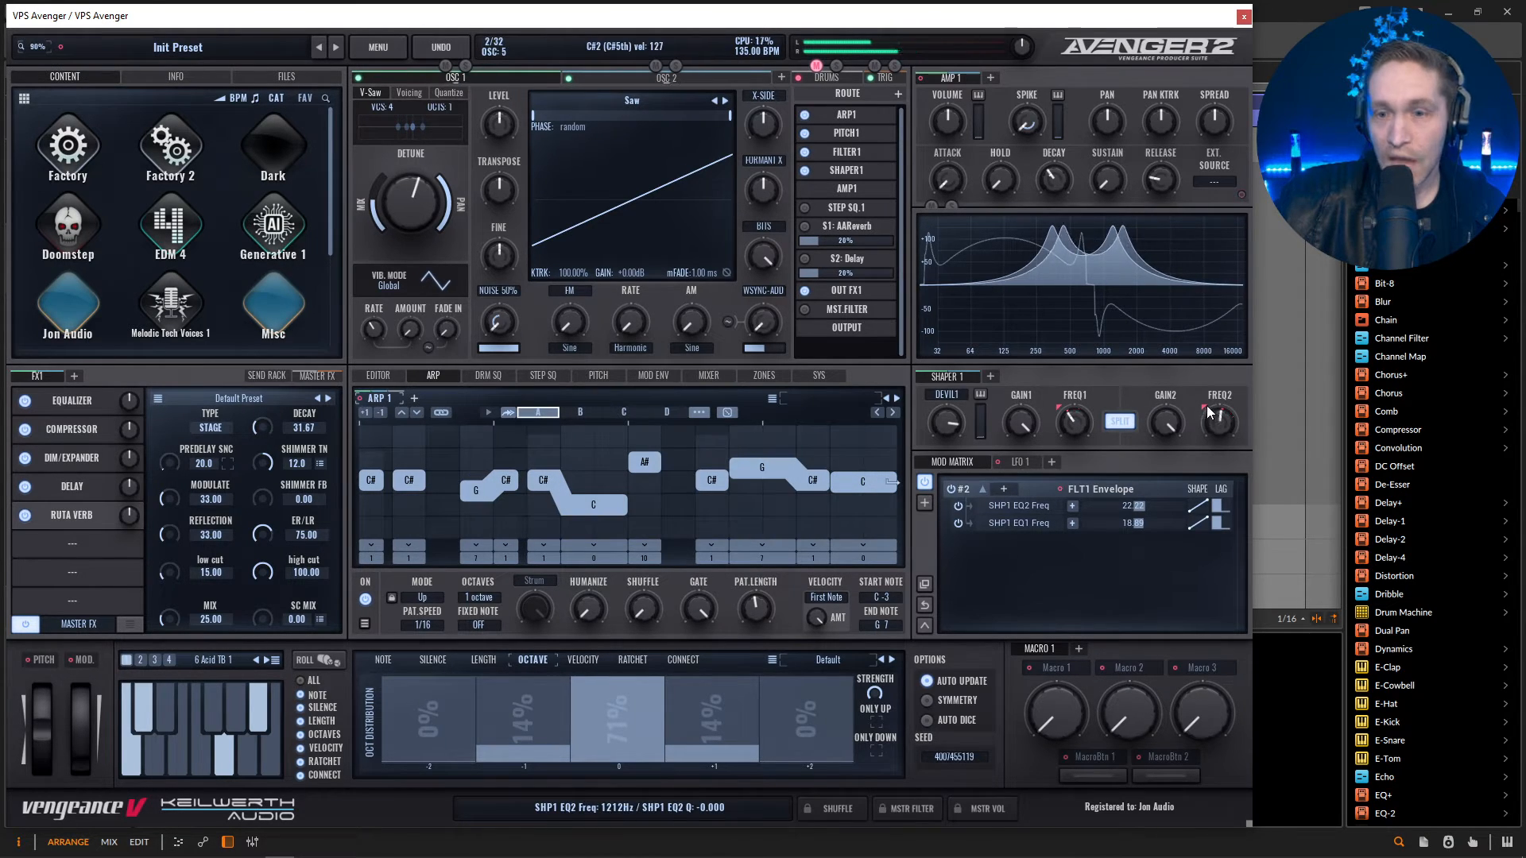
drag(1207, 406, 1214, 450)
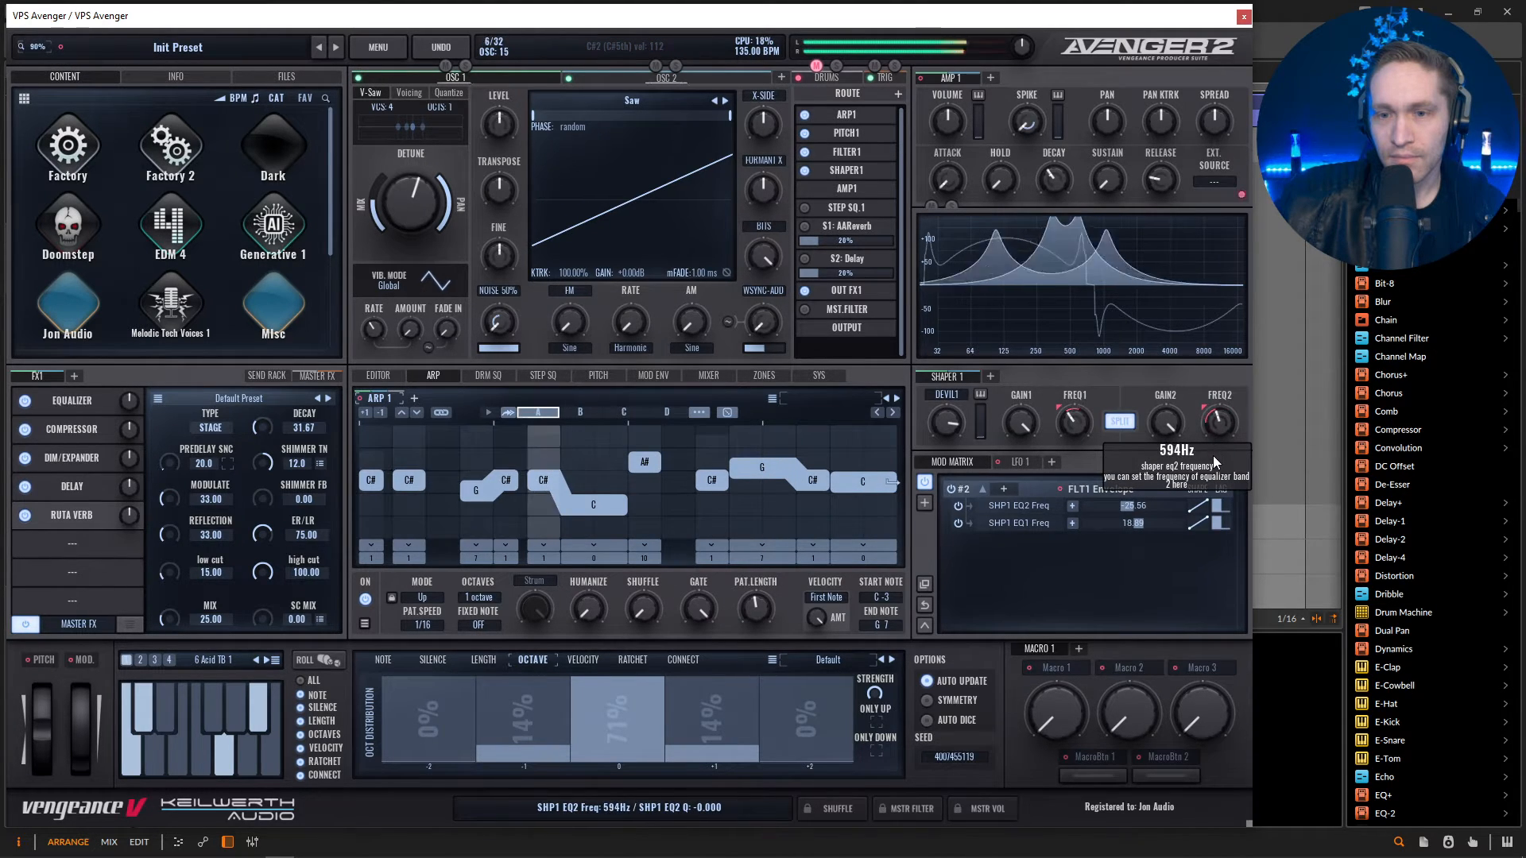
mouse_move(999, 274)
mouse_down()
mouse_move(1001, 255)
mouse_move(1004, 282)
mouse_up()
drag(1220, 428, 1223, 406)
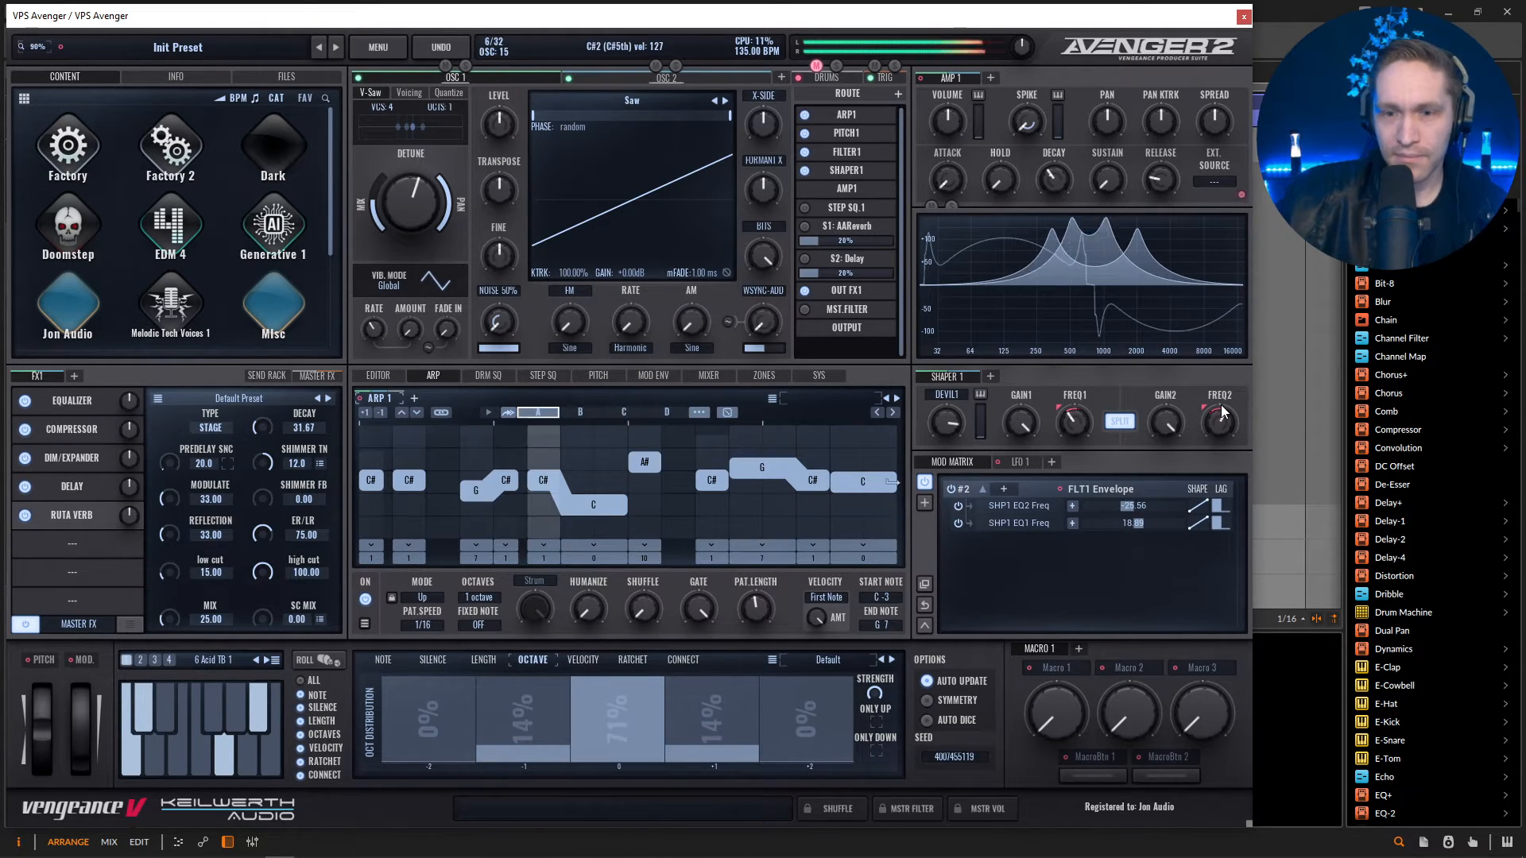
drag(1222, 410, 1222, 432)
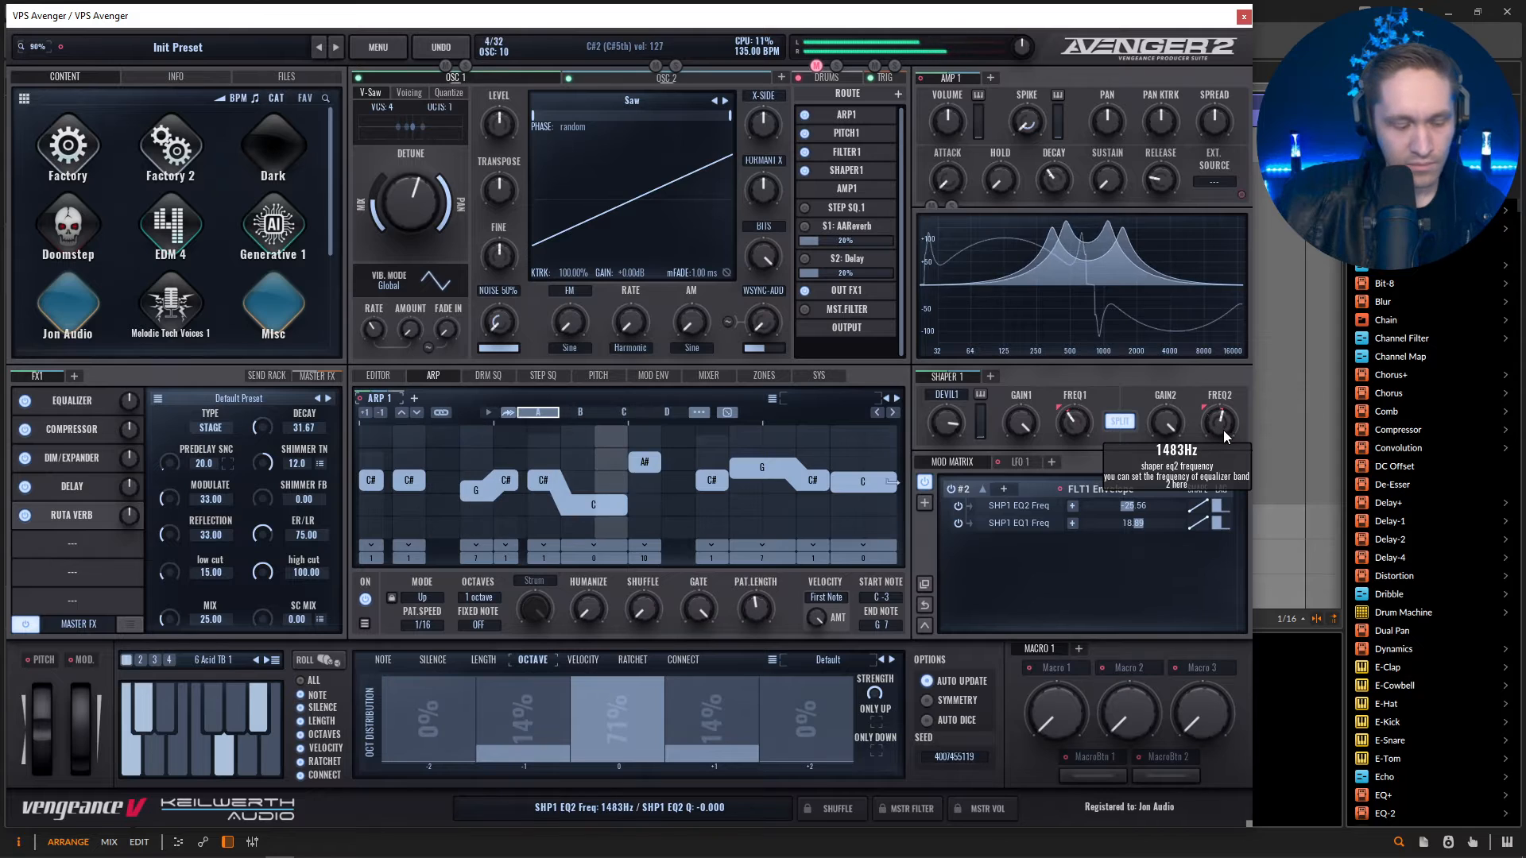
Unmute the drums, play back the full patch, and show the general channel mixer.
click(821, 66)
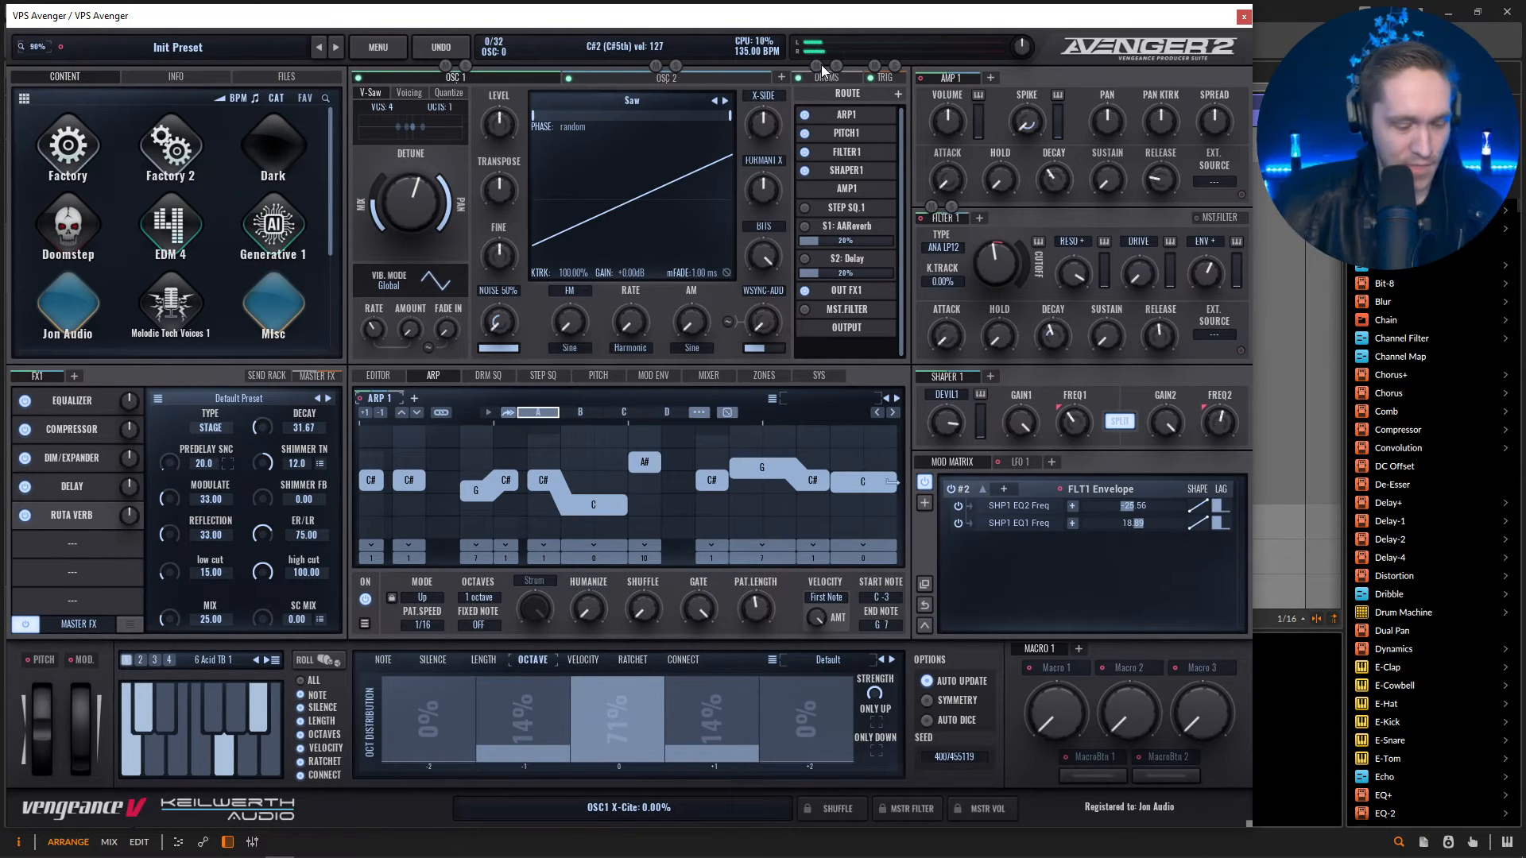
key(space)
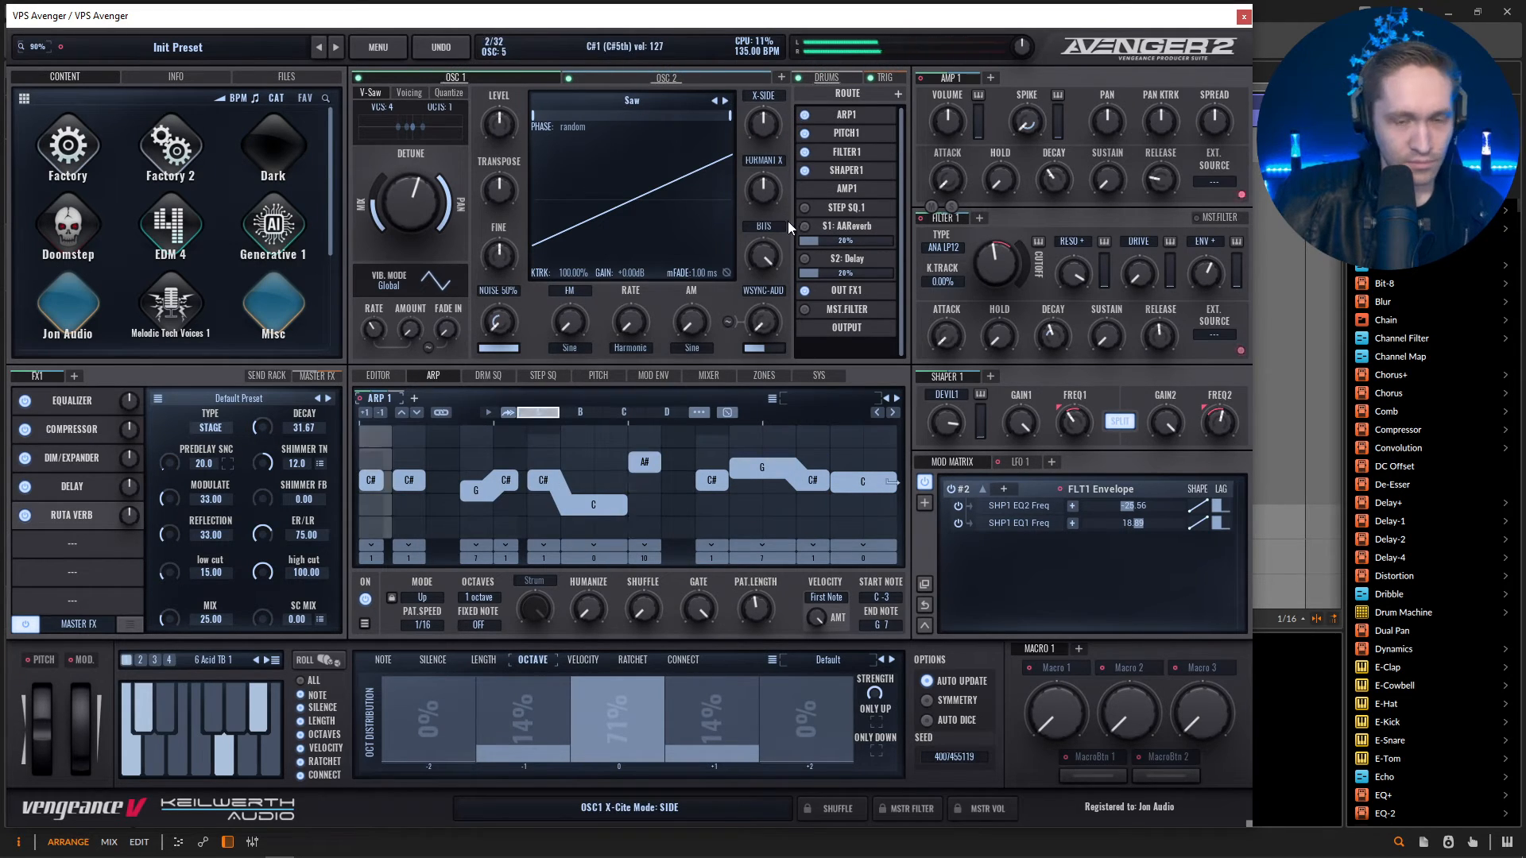
click(715, 379)
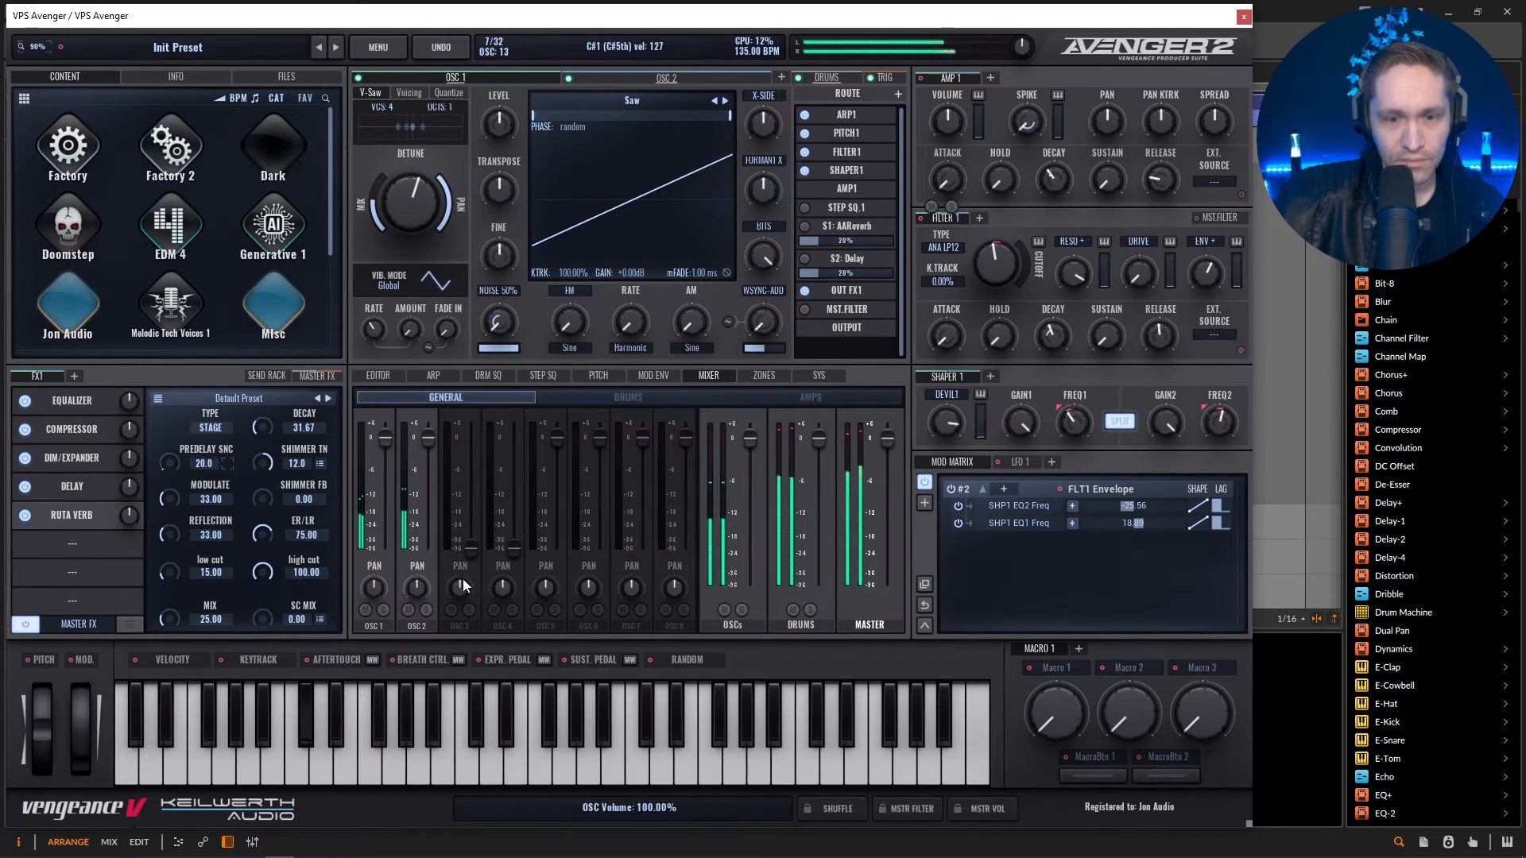
Drop both oscillators' mixer volumes to zero, blend them back in at low levels against the drums, and display OSC 2's settings.
click(407, 610)
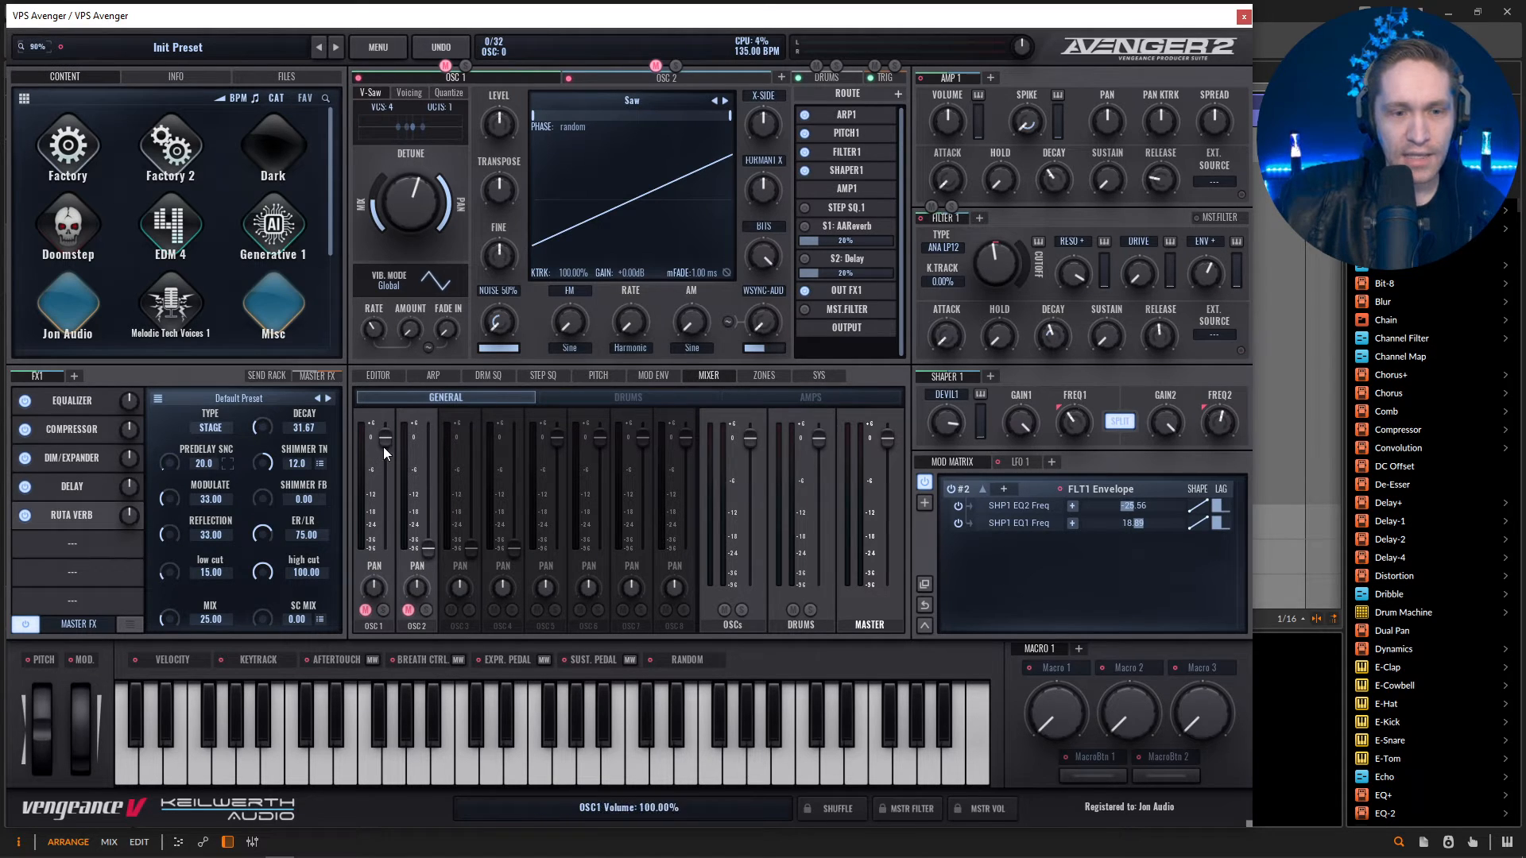
drag(383, 447, 375, 665)
key(space)
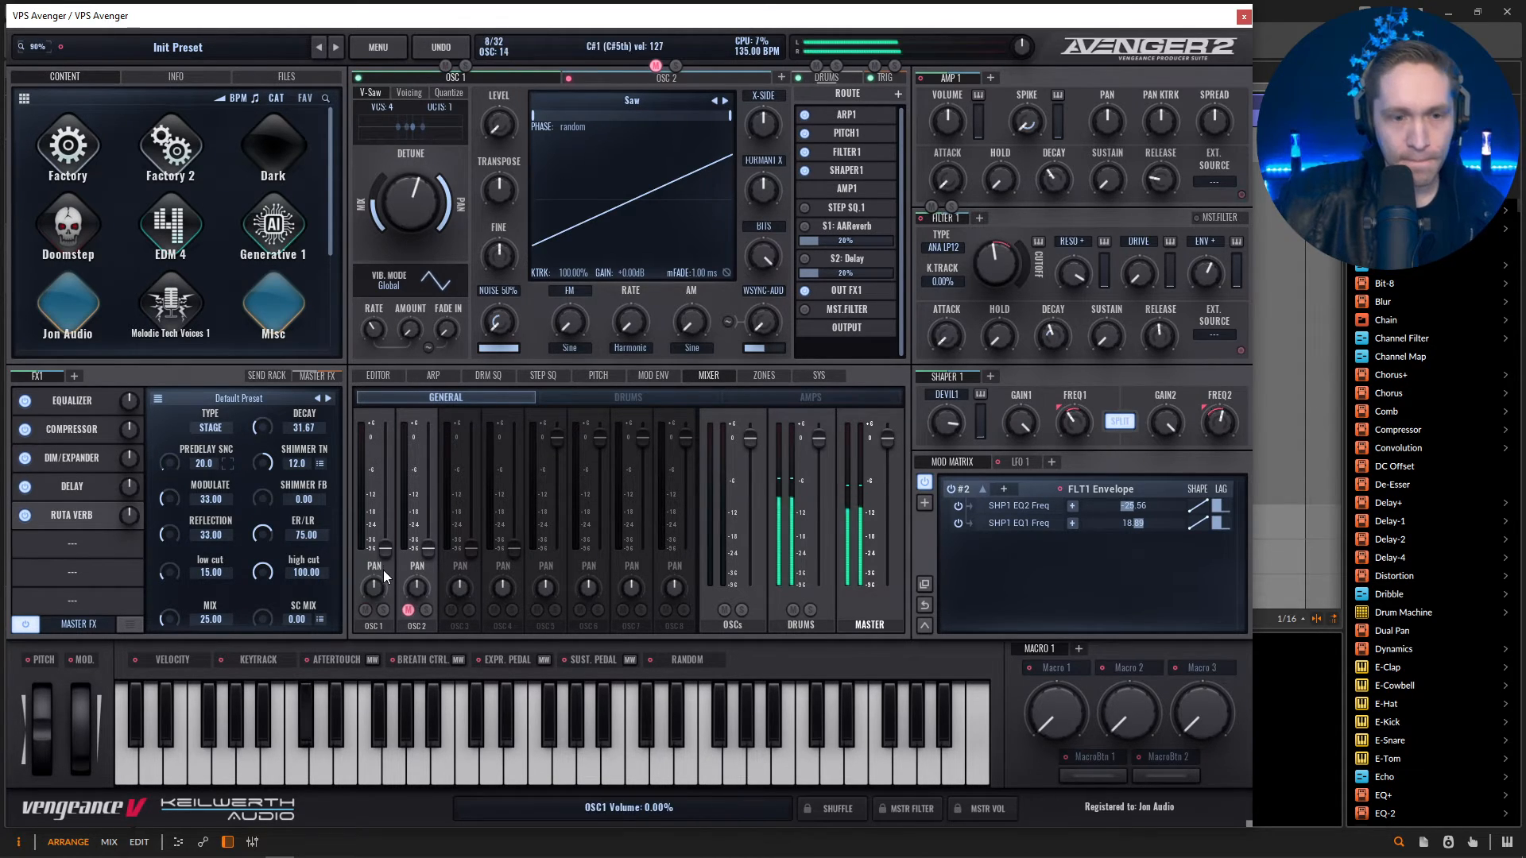
drag(384, 549, 382, 545)
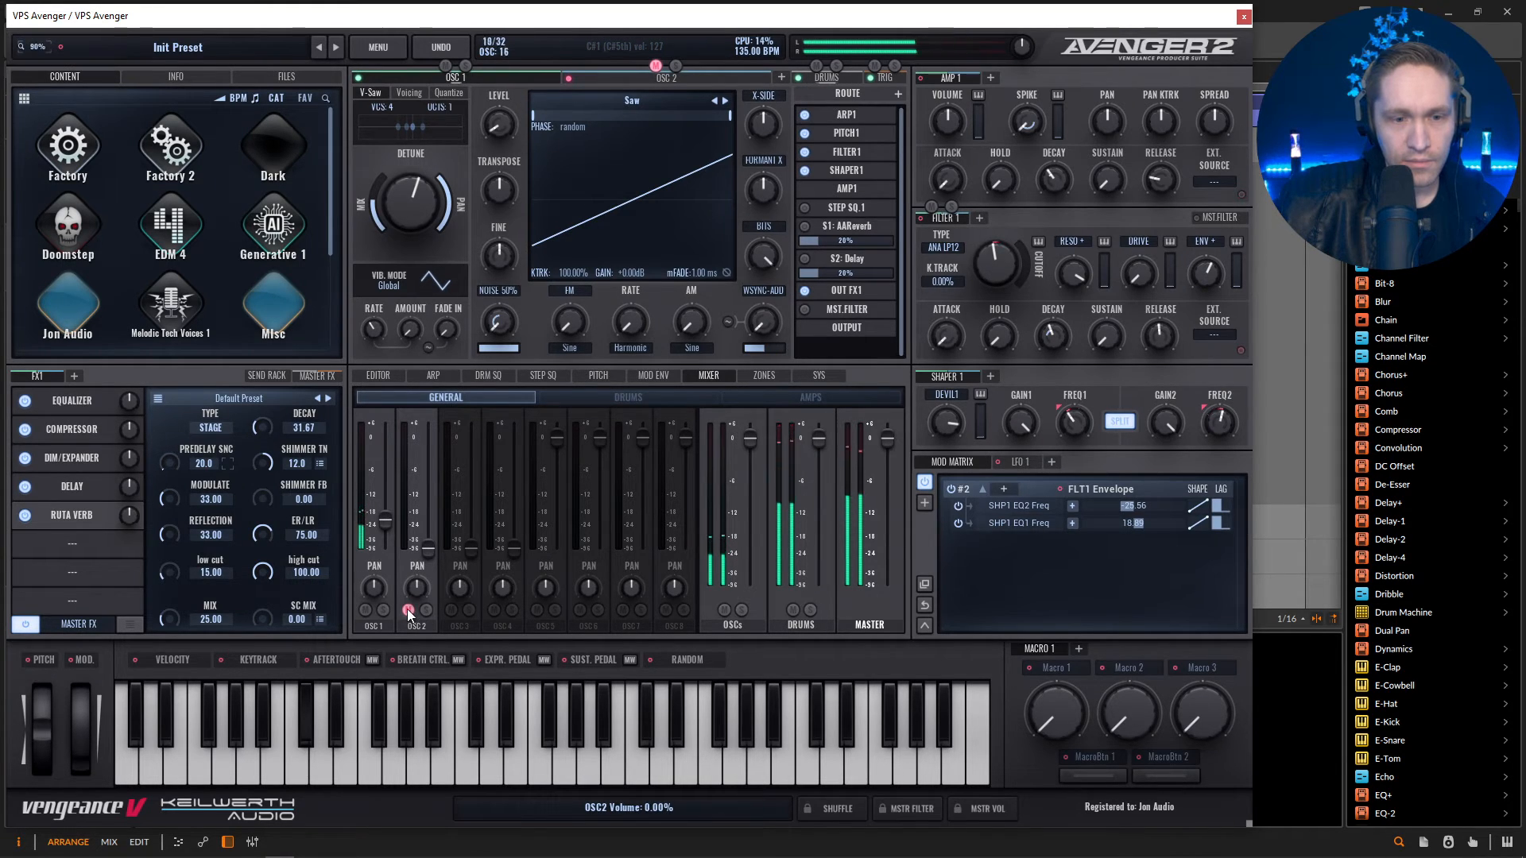
drag(427, 525, 426, 519)
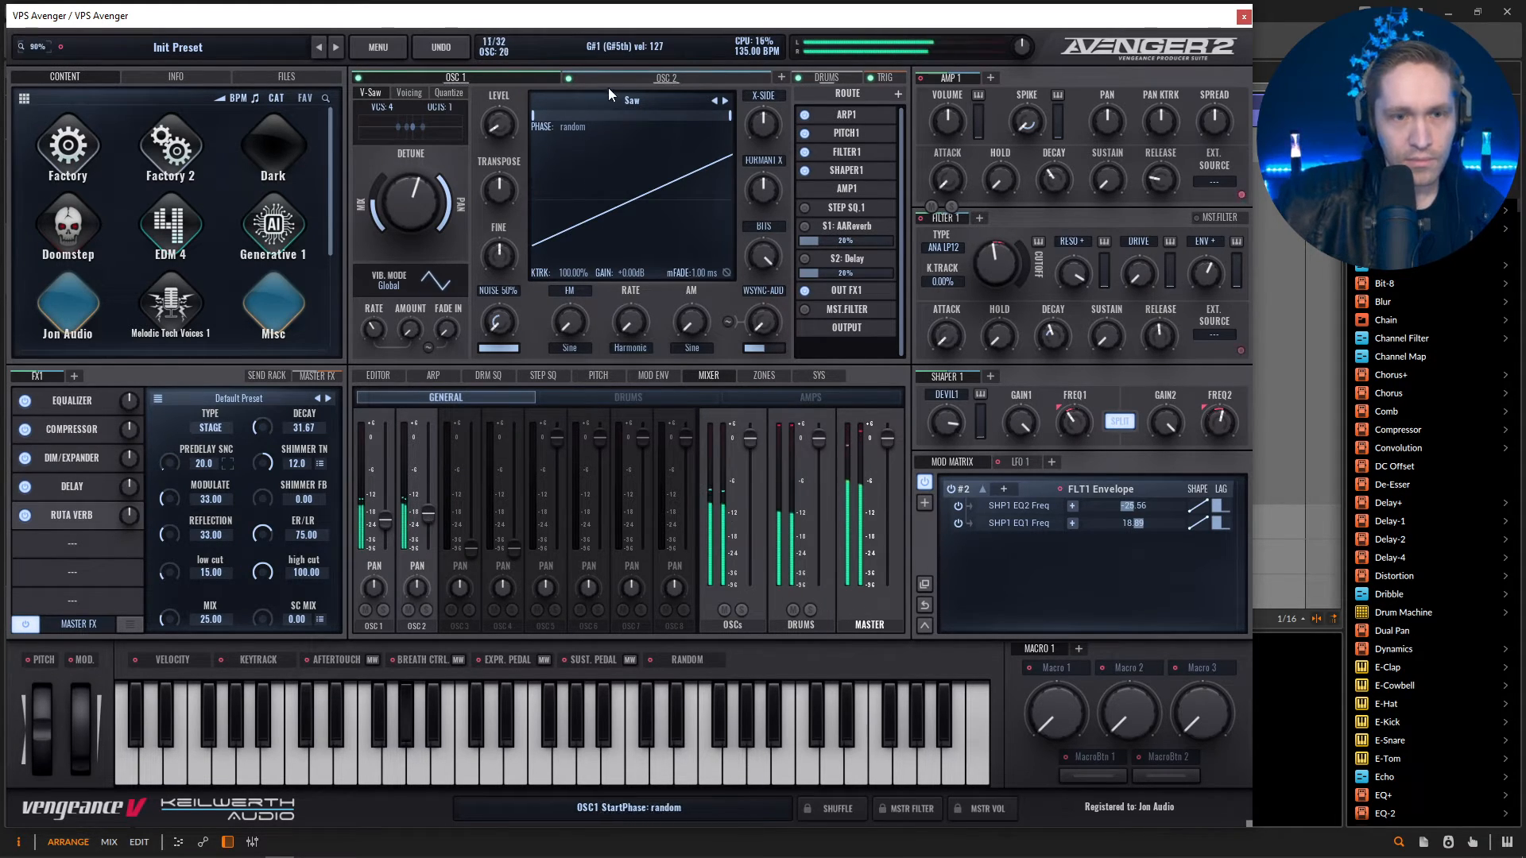
click(603, 79)
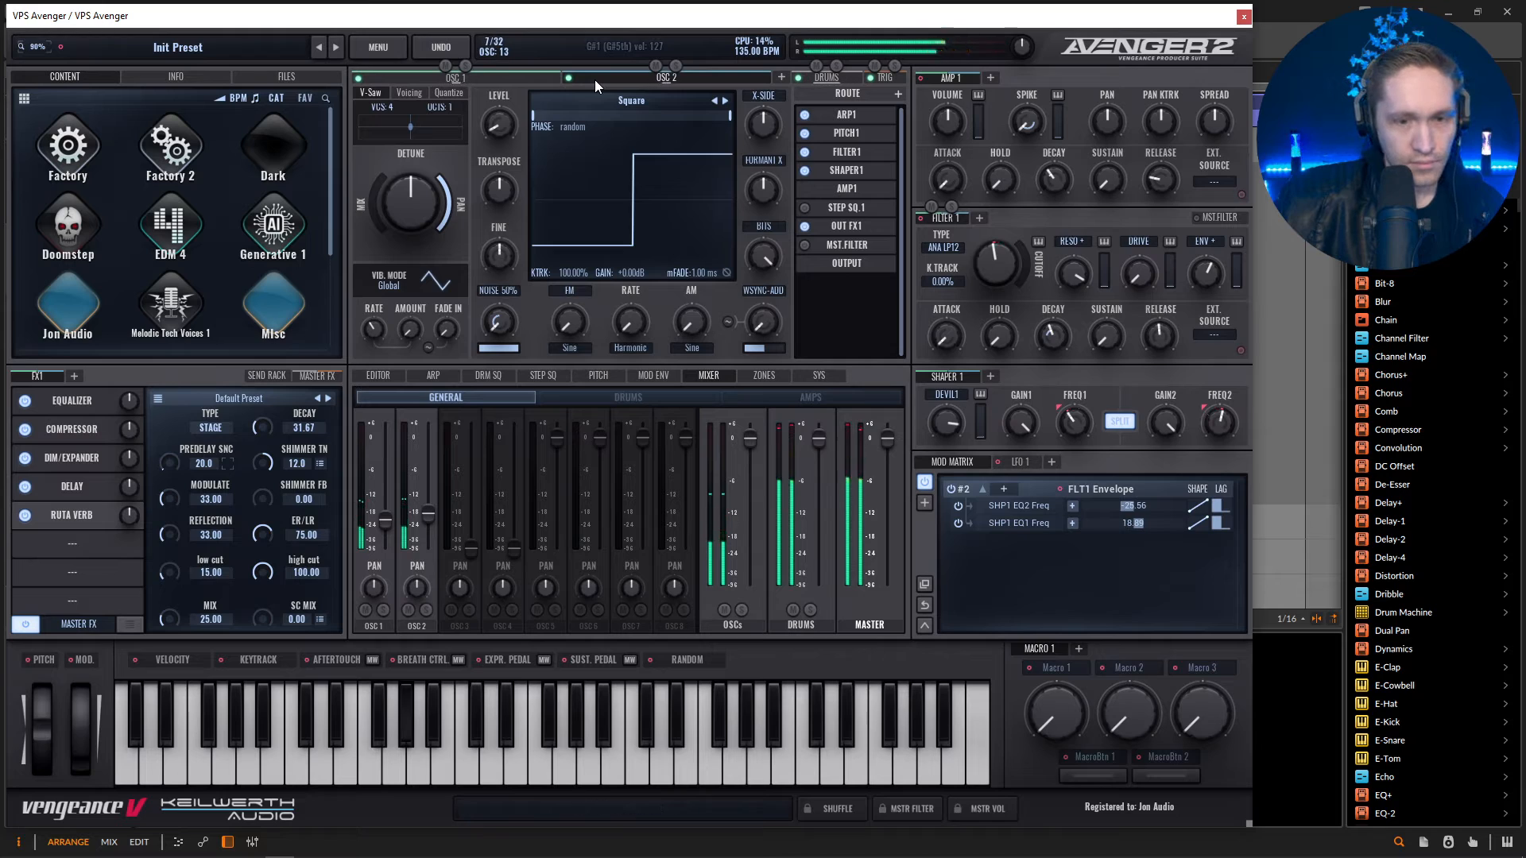
key(space)
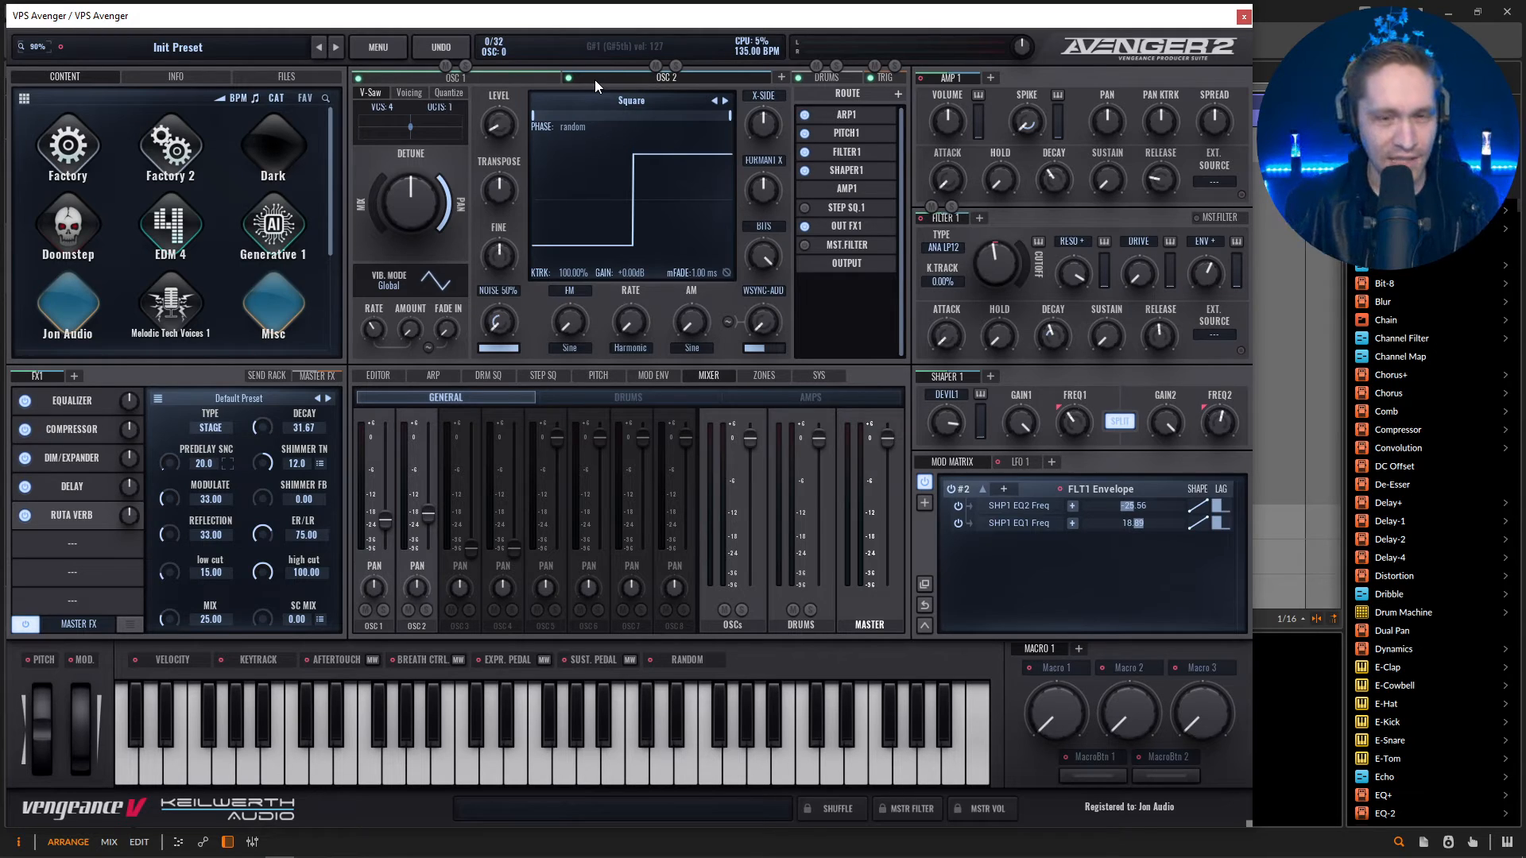
Show the Arp 1 randomizer and roll new random note patterns during playback.
click(437, 375)
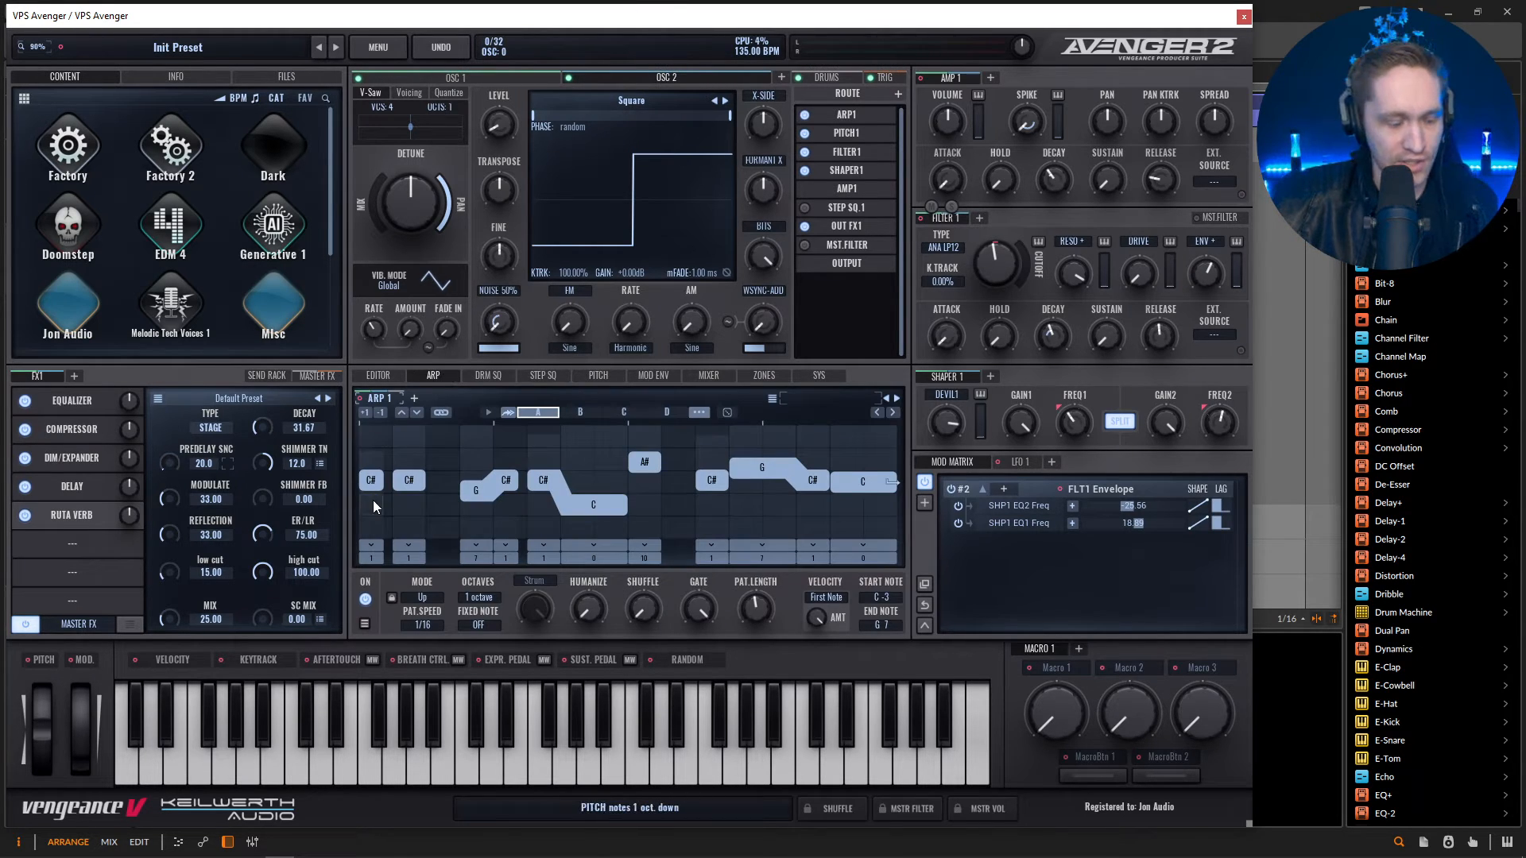
click(728, 411)
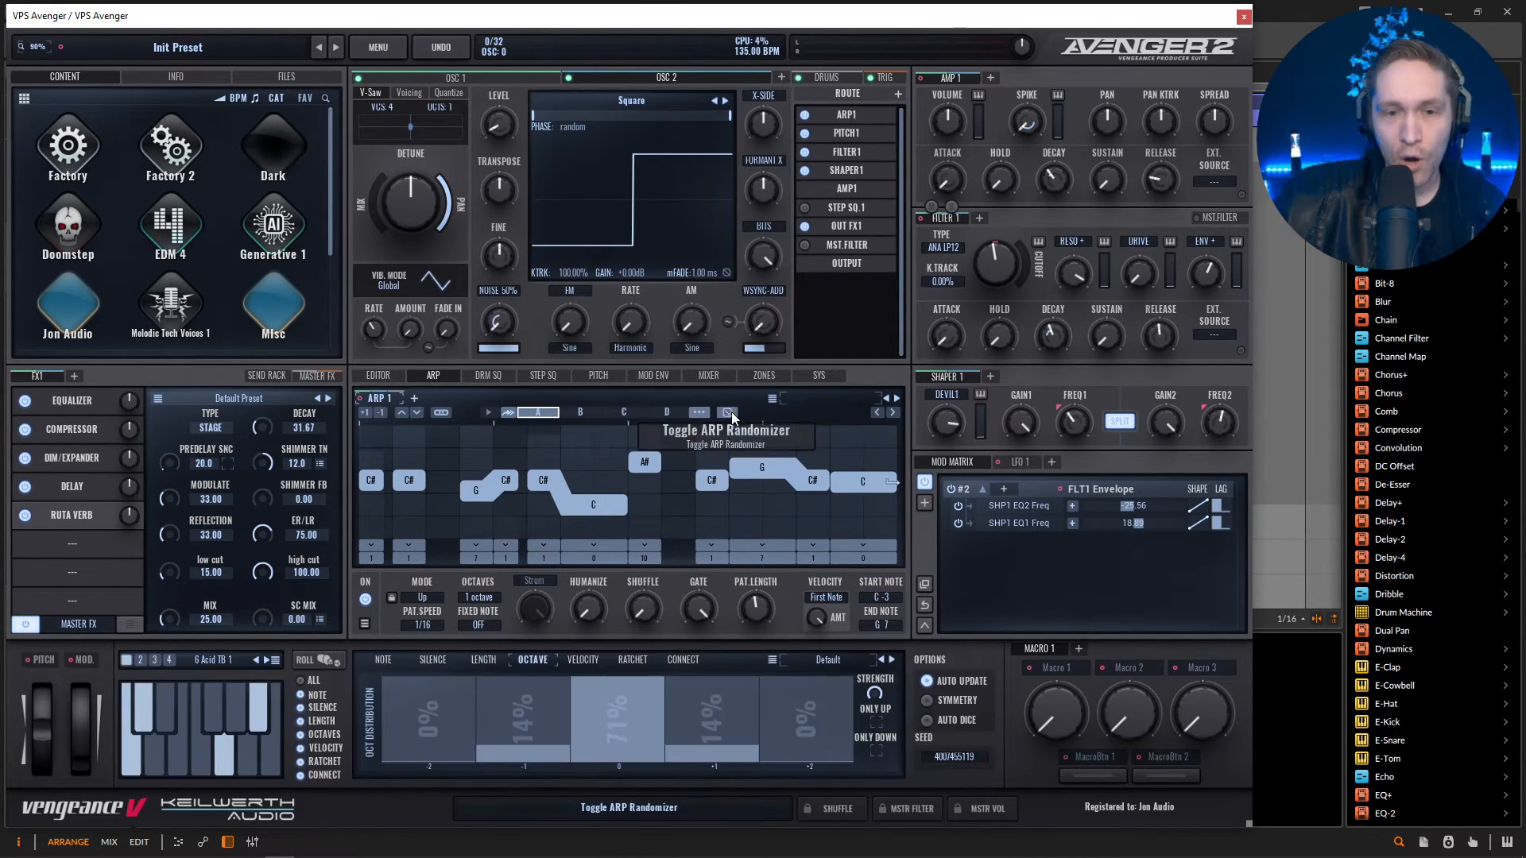
click(317, 664)
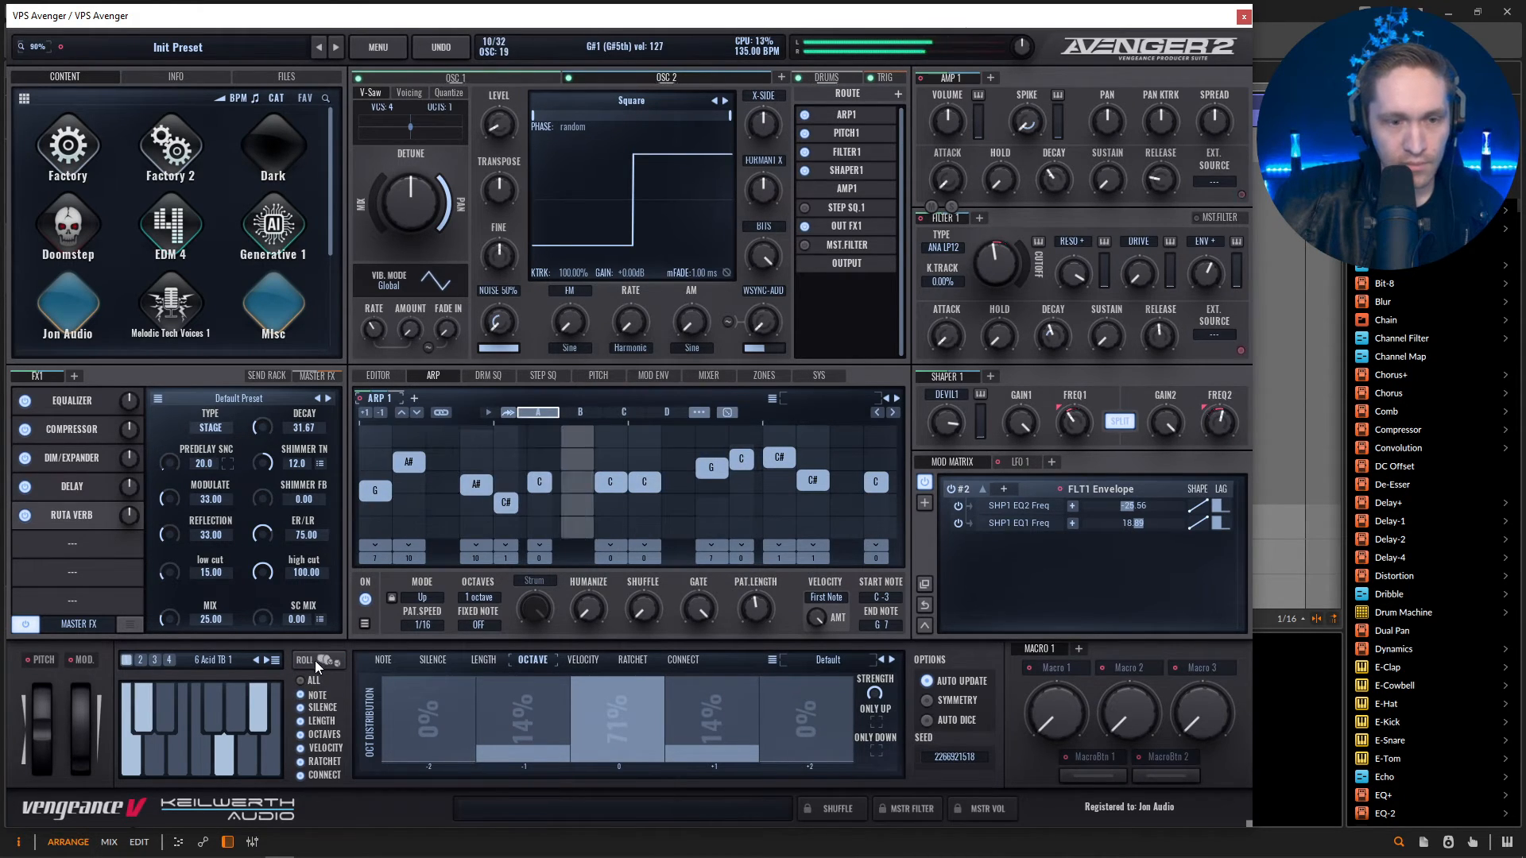
click(317, 659)
Lower Filter 1's cutoff, reduce Shaper 1's second EQ gain, and disable the shaper's Split mode.
drag(1007, 286, 1007, 310)
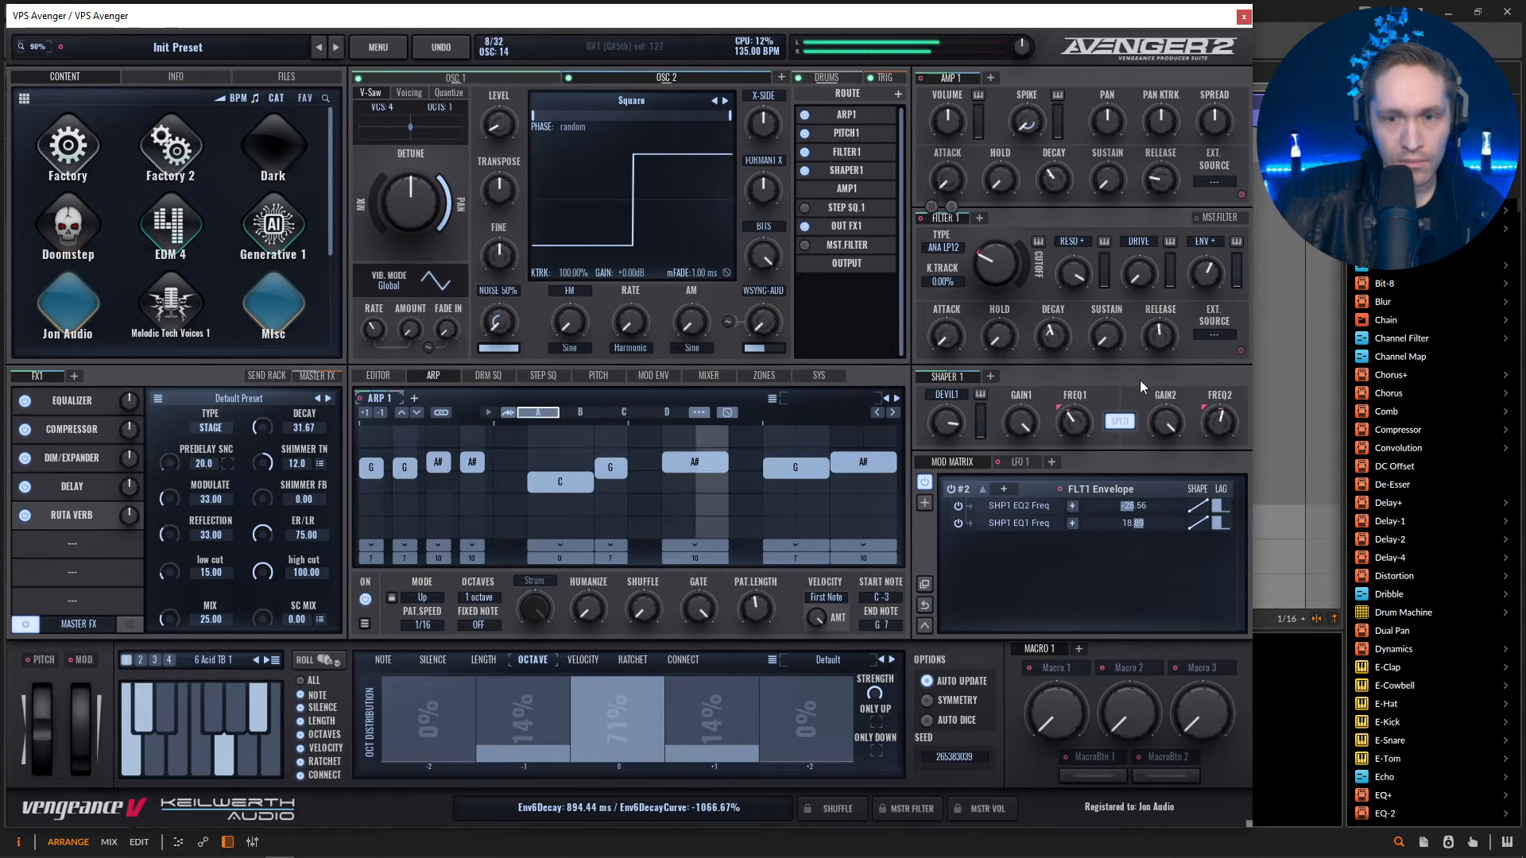
drag(1174, 427, 1174, 455)
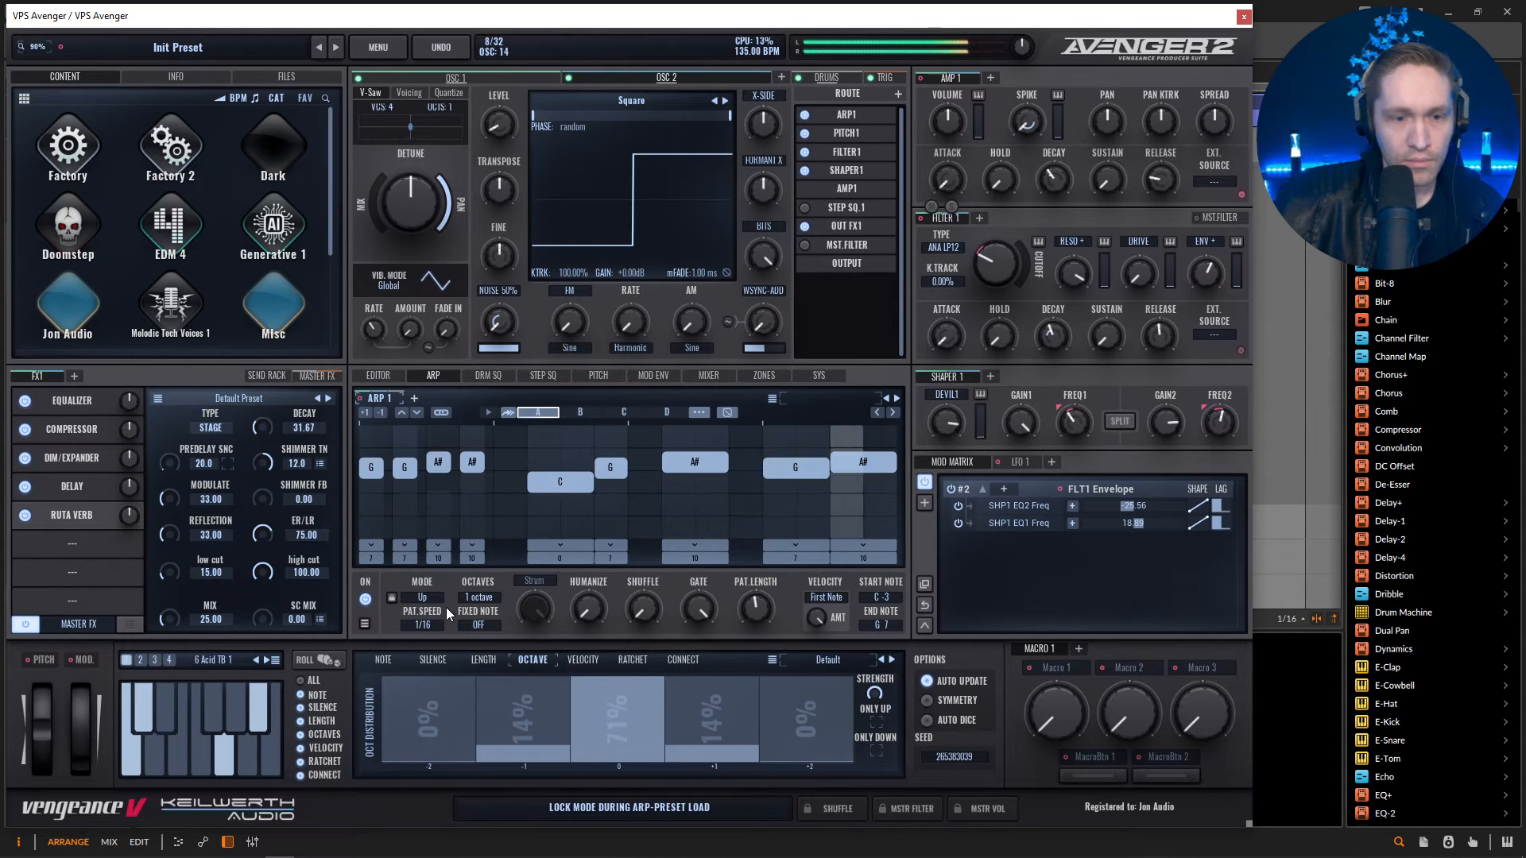
Roll further random Arp 1 patterns and add a low C# note at the start of the chosen pattern.
click(318, 665)
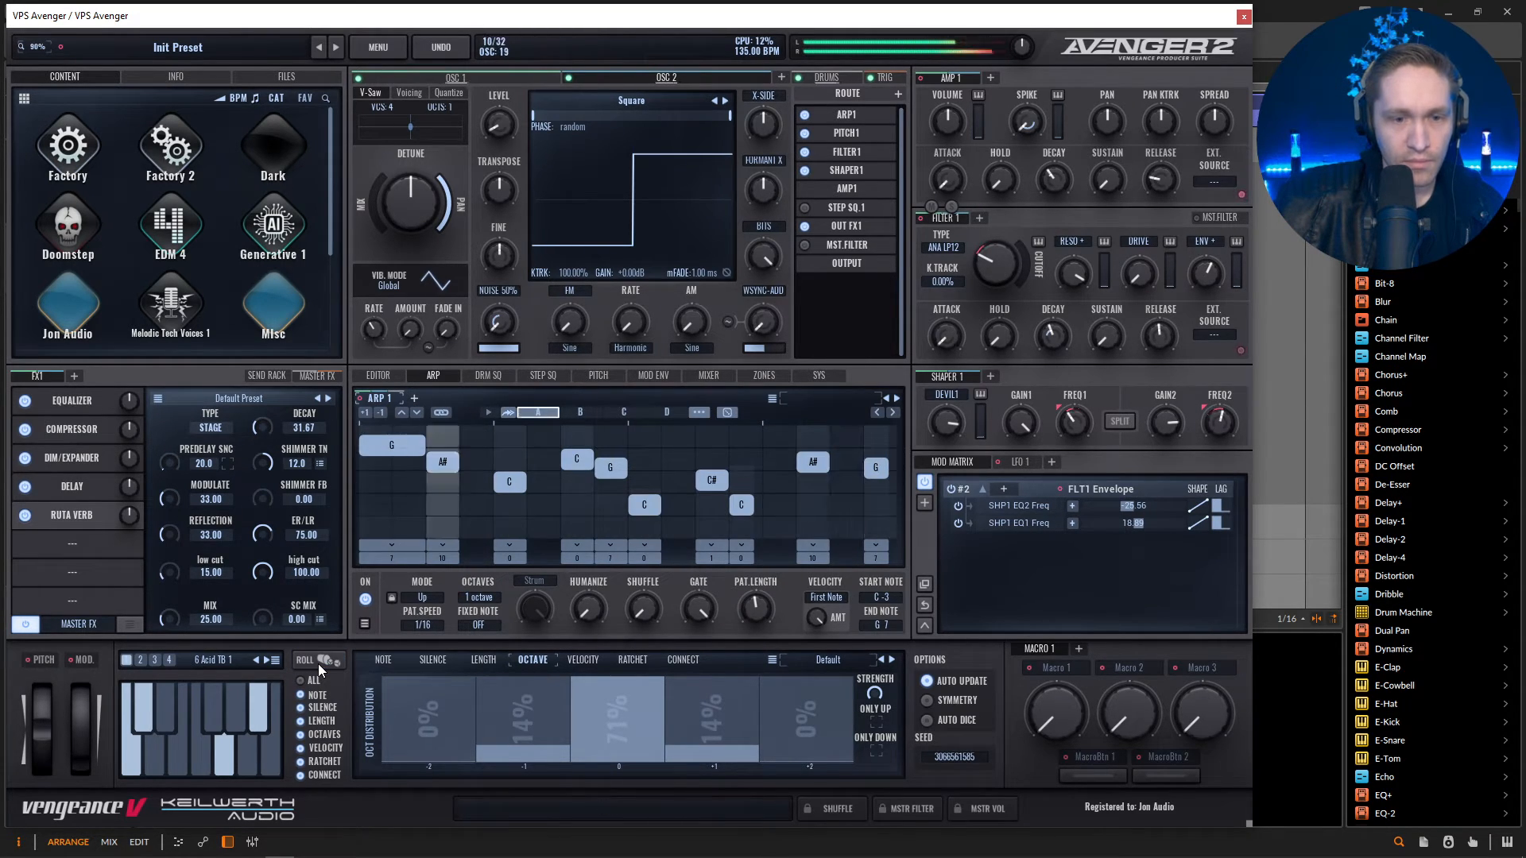
click(318, 664)
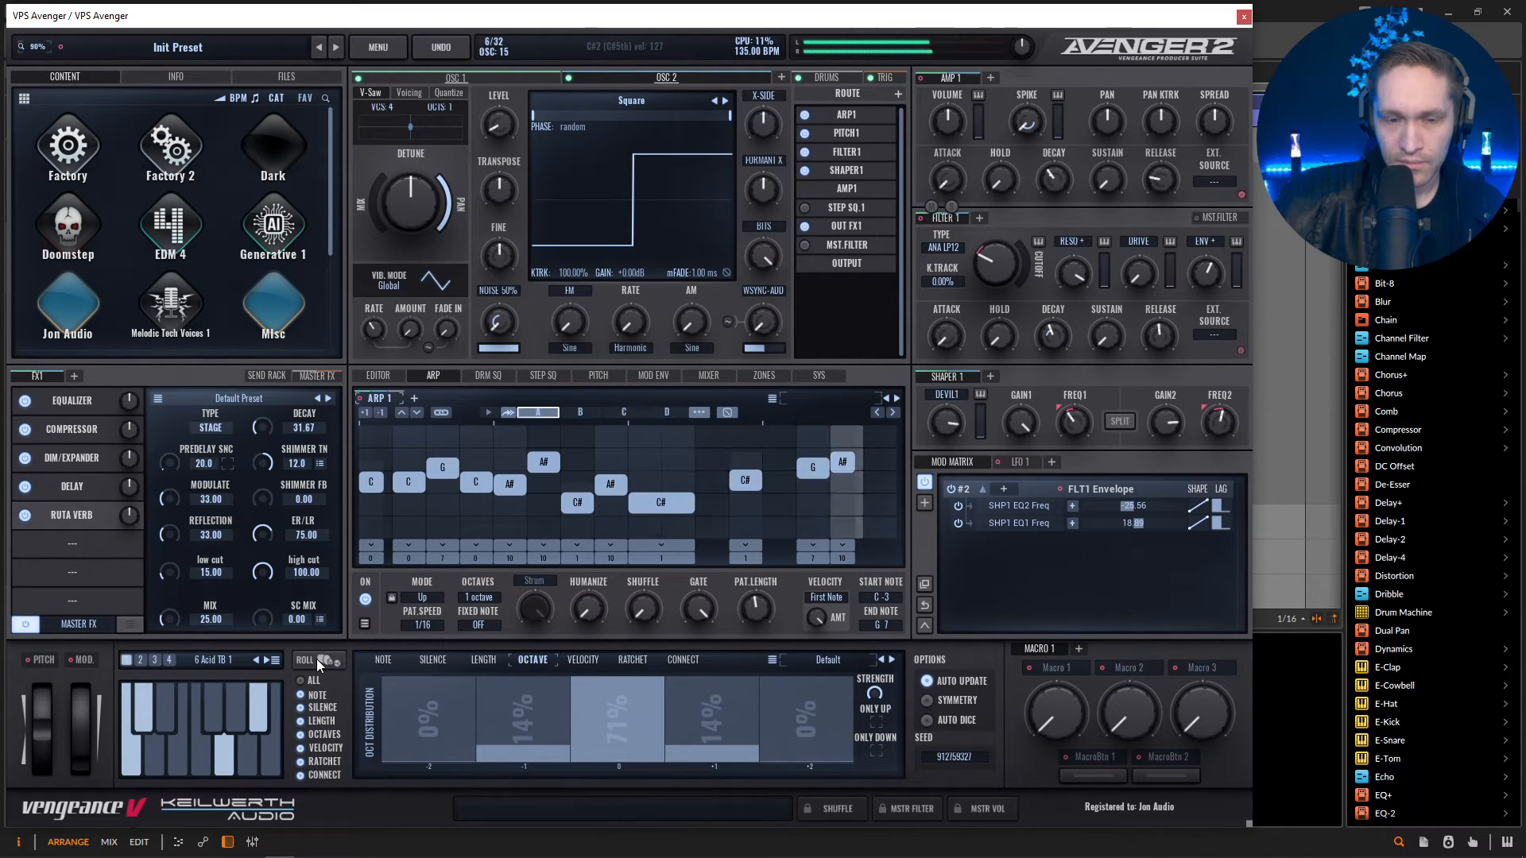
click(317, 661)
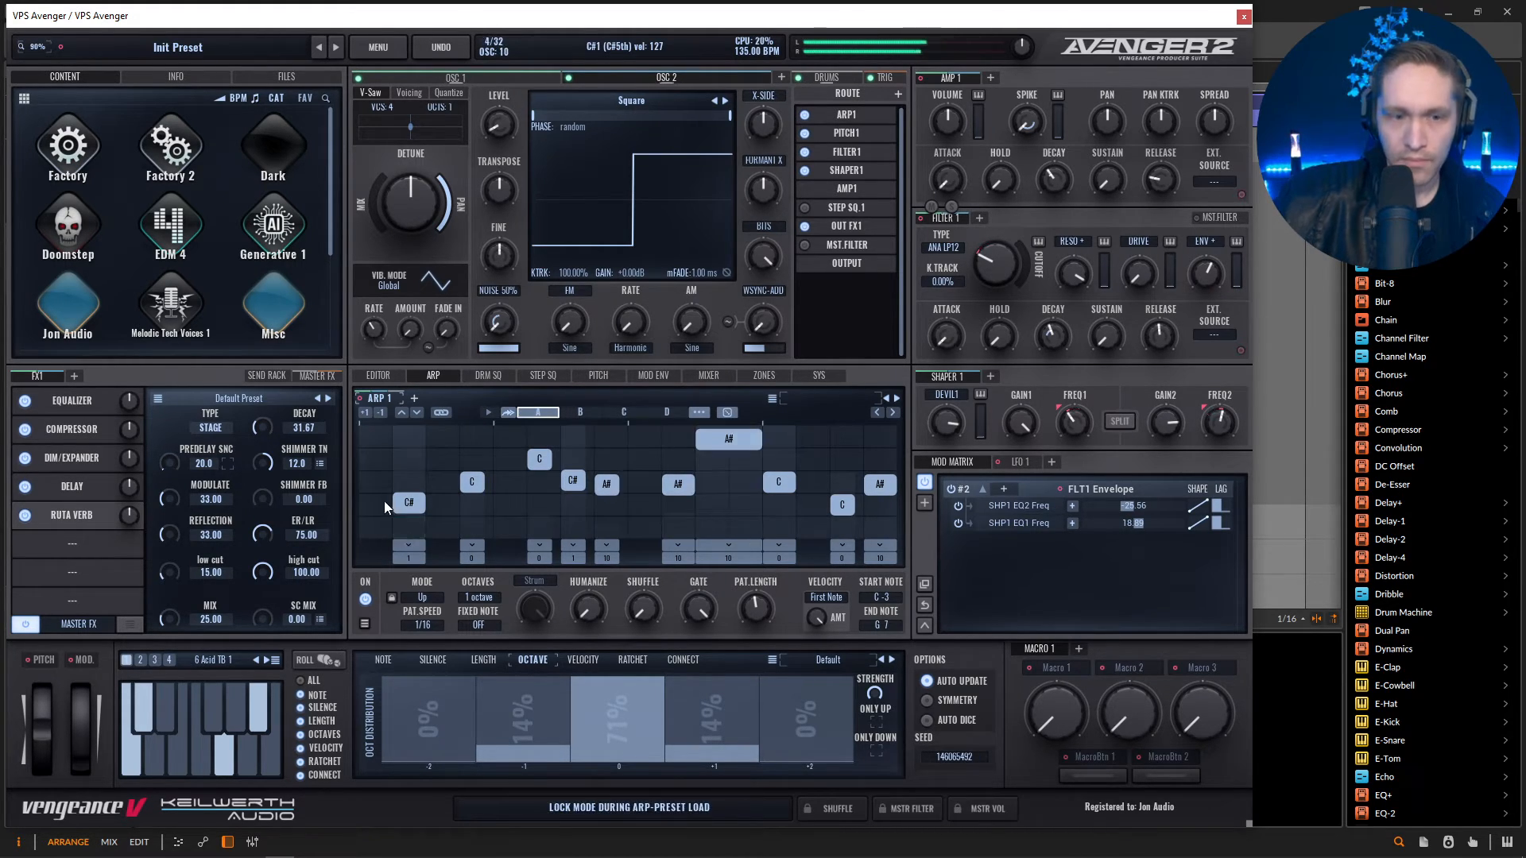
click(363, 509)
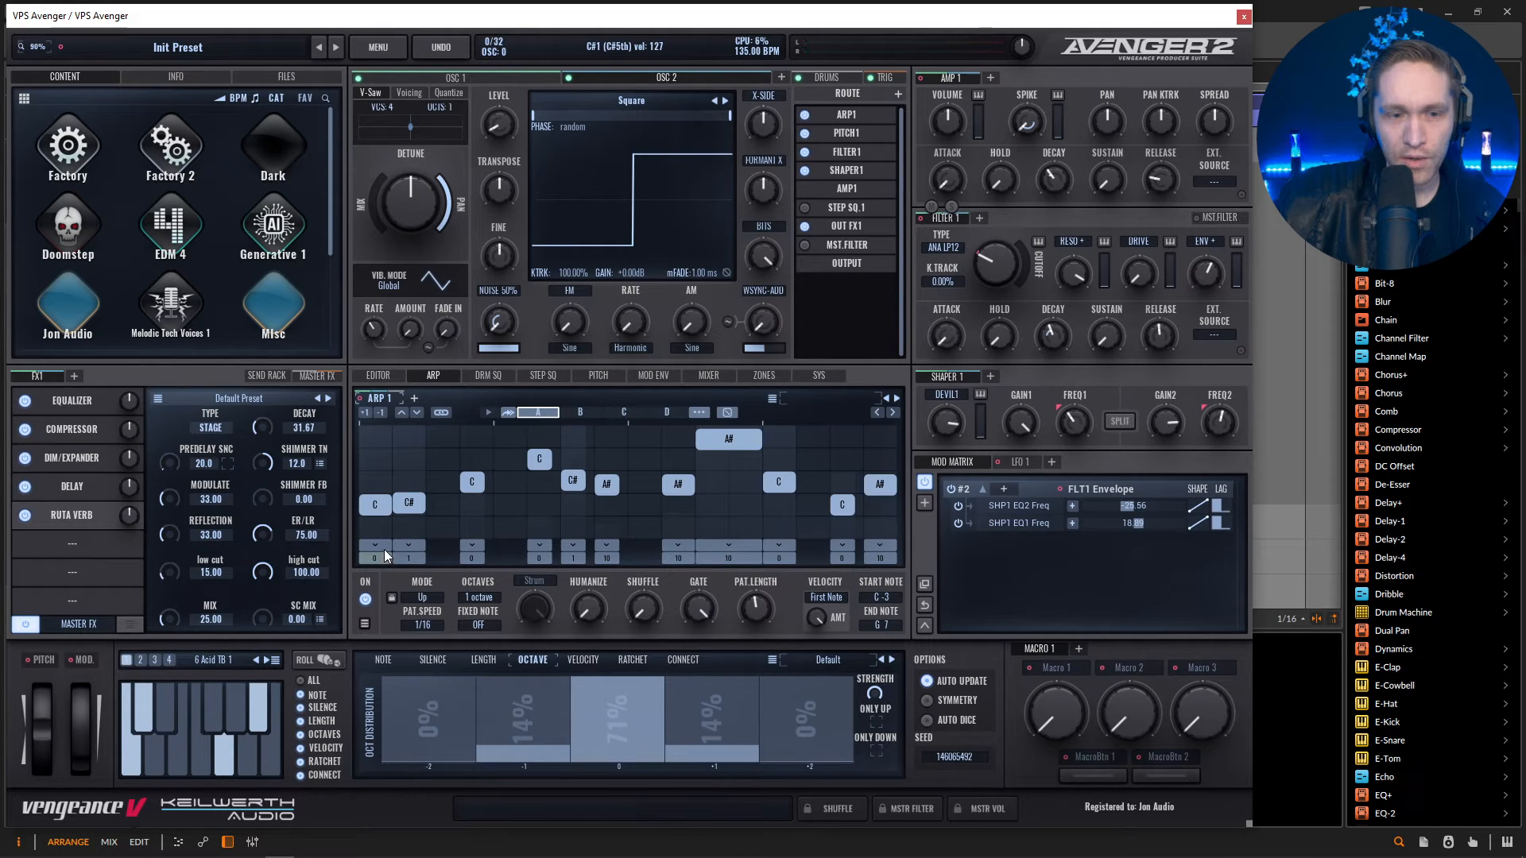
key(space)
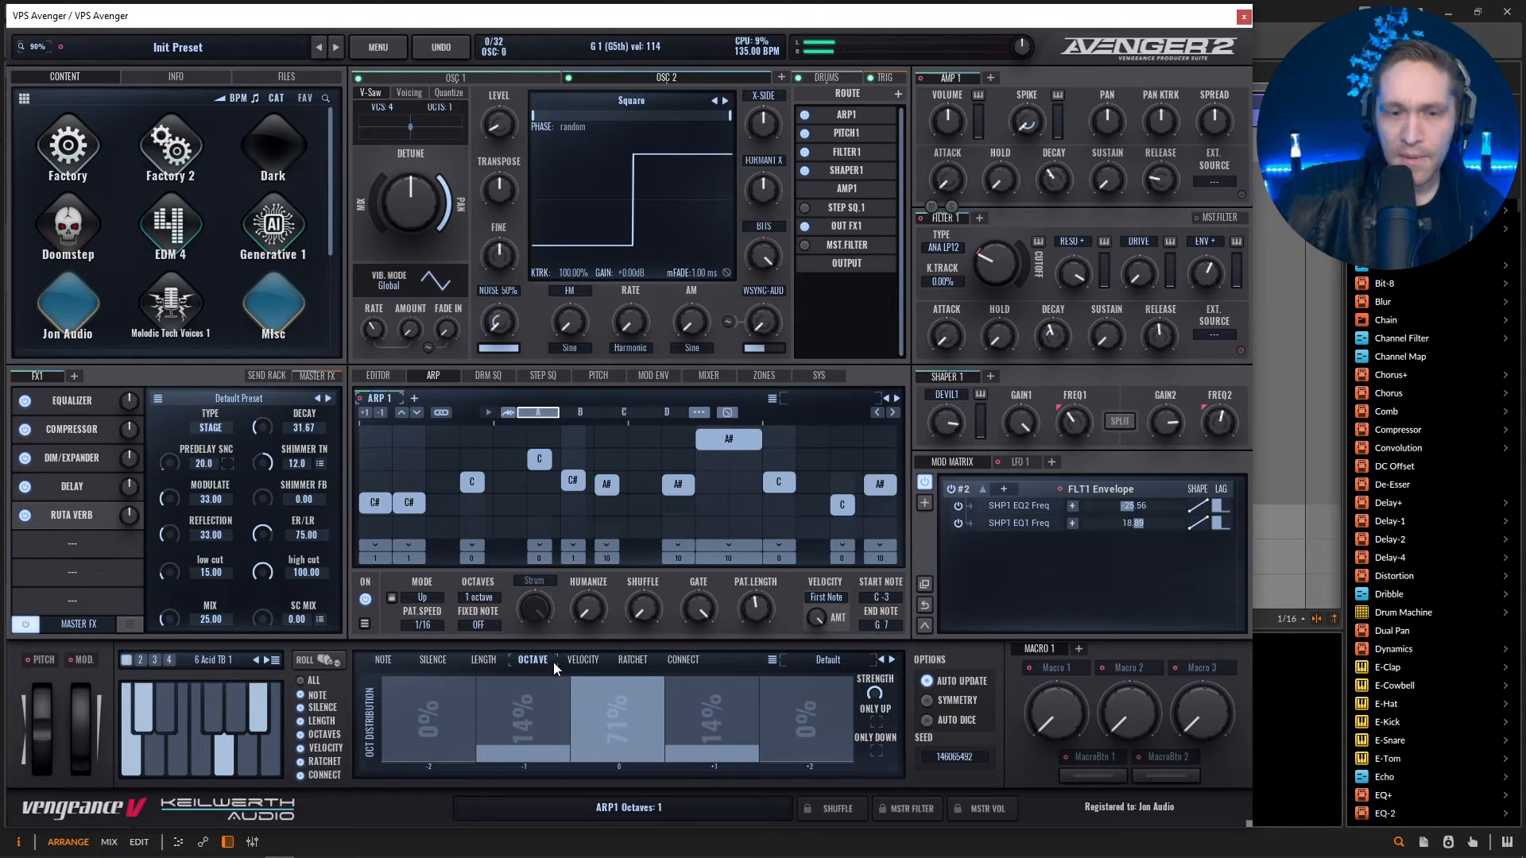
Restrict Arp 1's random octave distribution to 100% at octave 0 and adjust Filter 1's cutoff.
drag(719, 735, 720, 763)
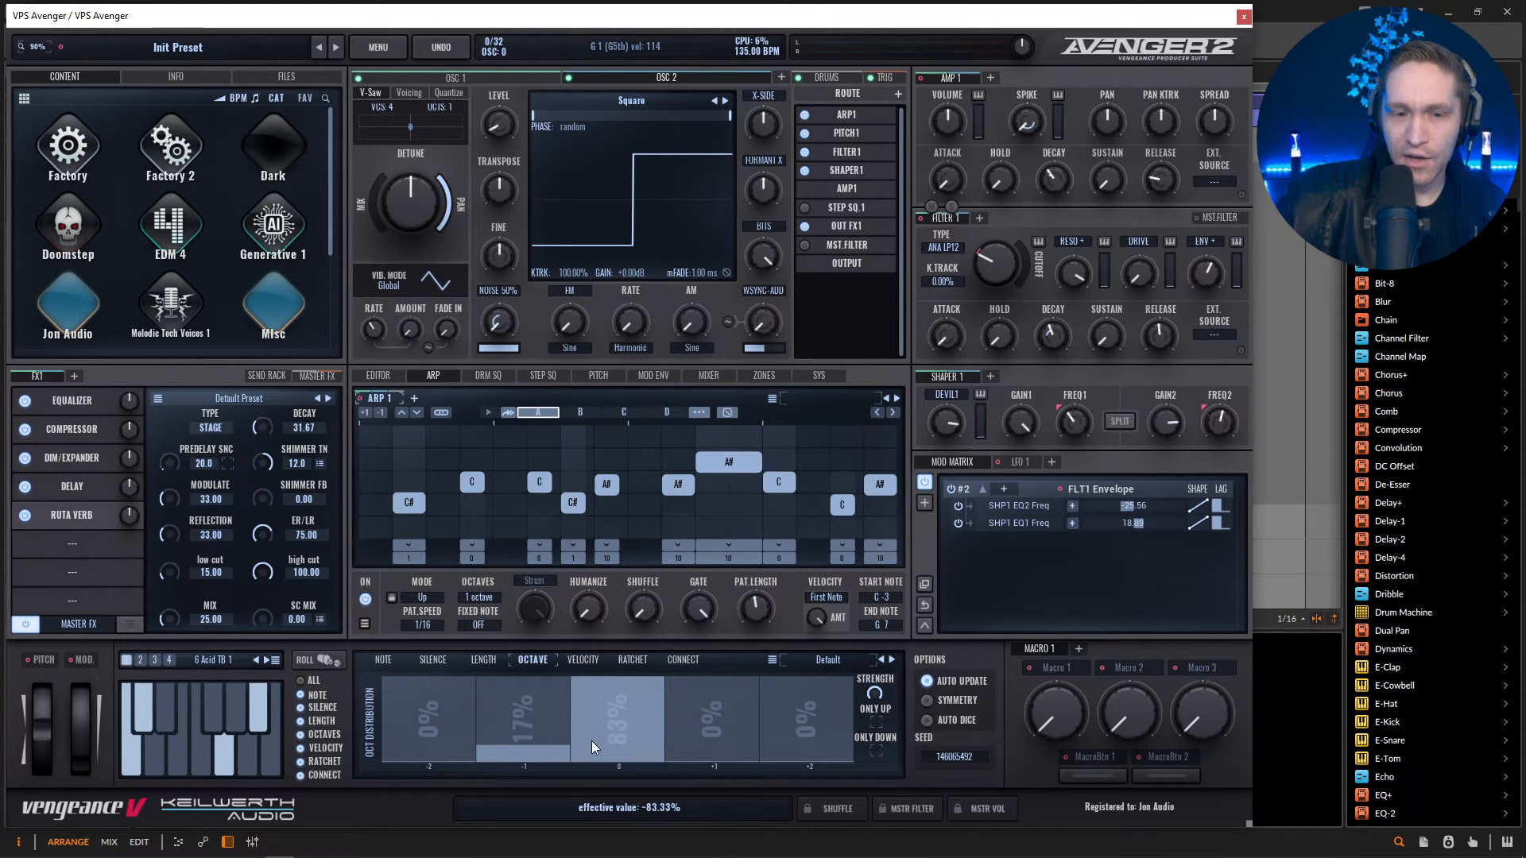
drag(547, 753, 547, 764)
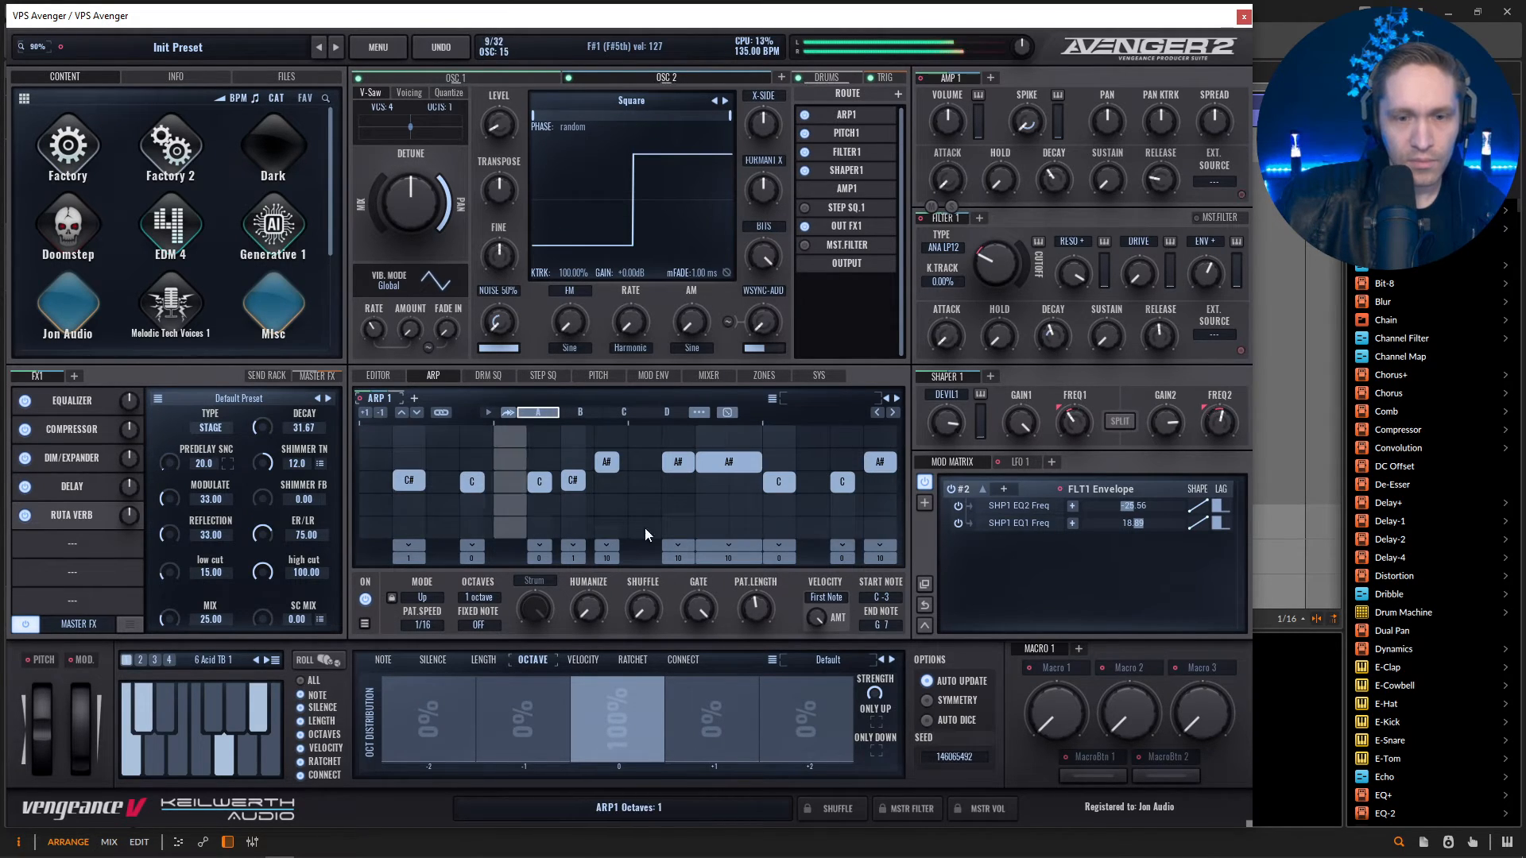
drag(1001, 268, 1000, 276)
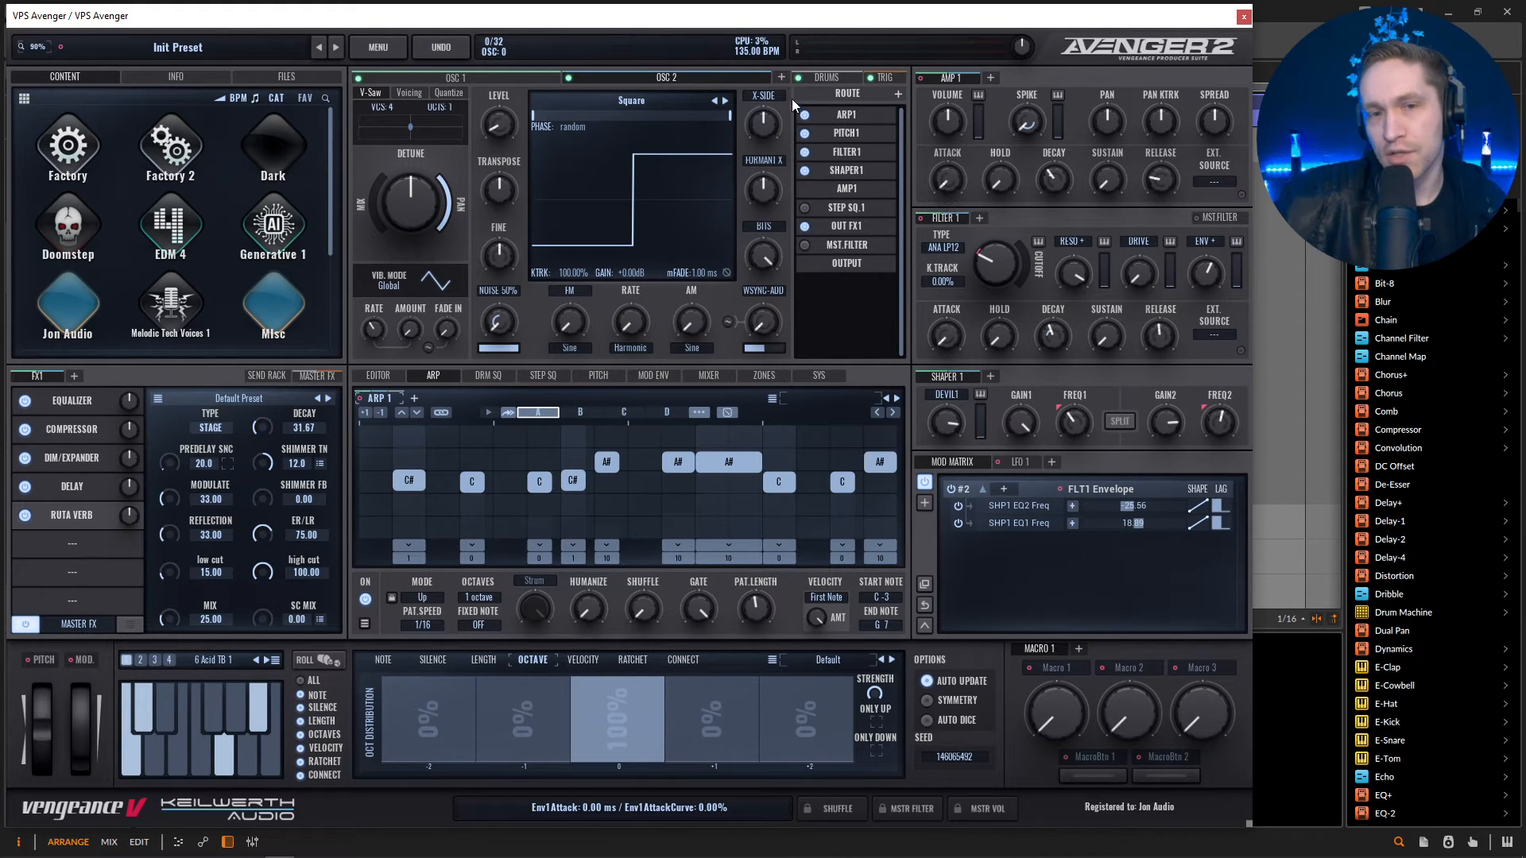
Add a third oscillator and rename it bass.
click(781, 78)
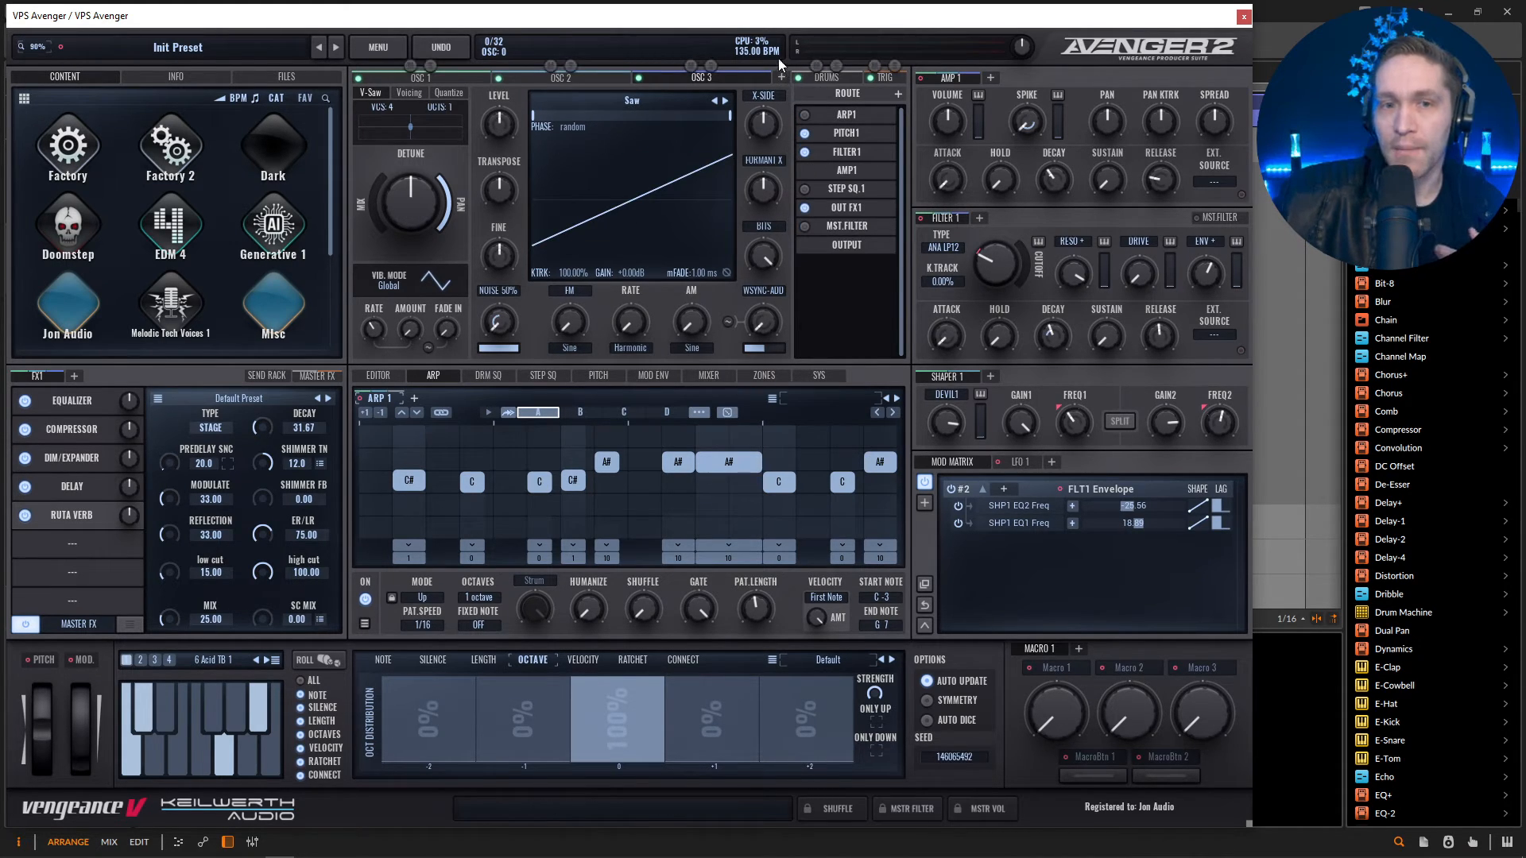
double_click(703, 78)
text(bas)
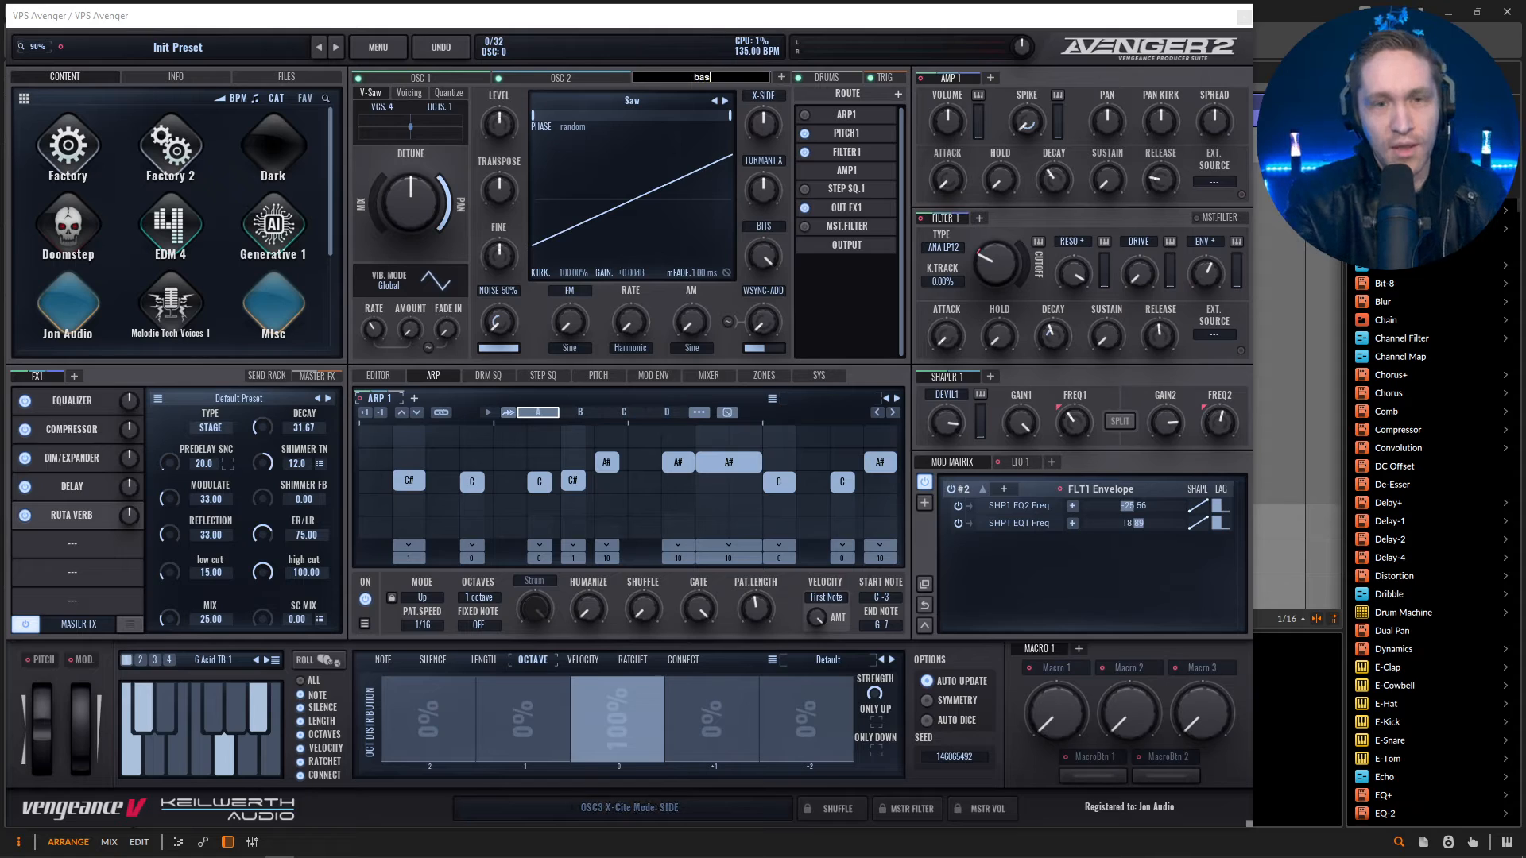
text(s)
key(Return)
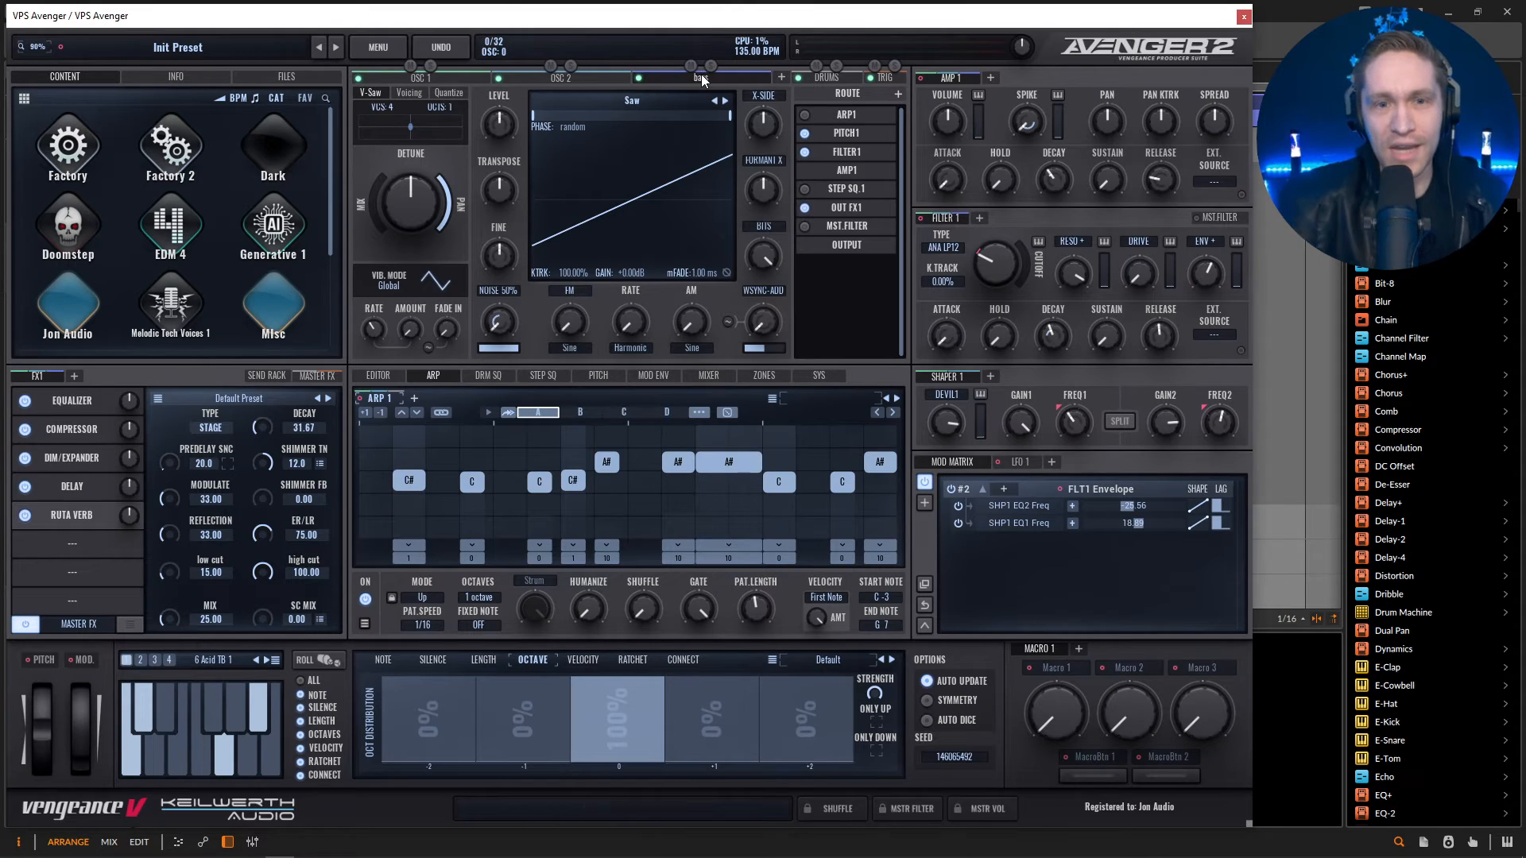
Add an FX2 rack and a second filter, and route the bass oscillator through Filter 2 and FX2.
click(73, 376)
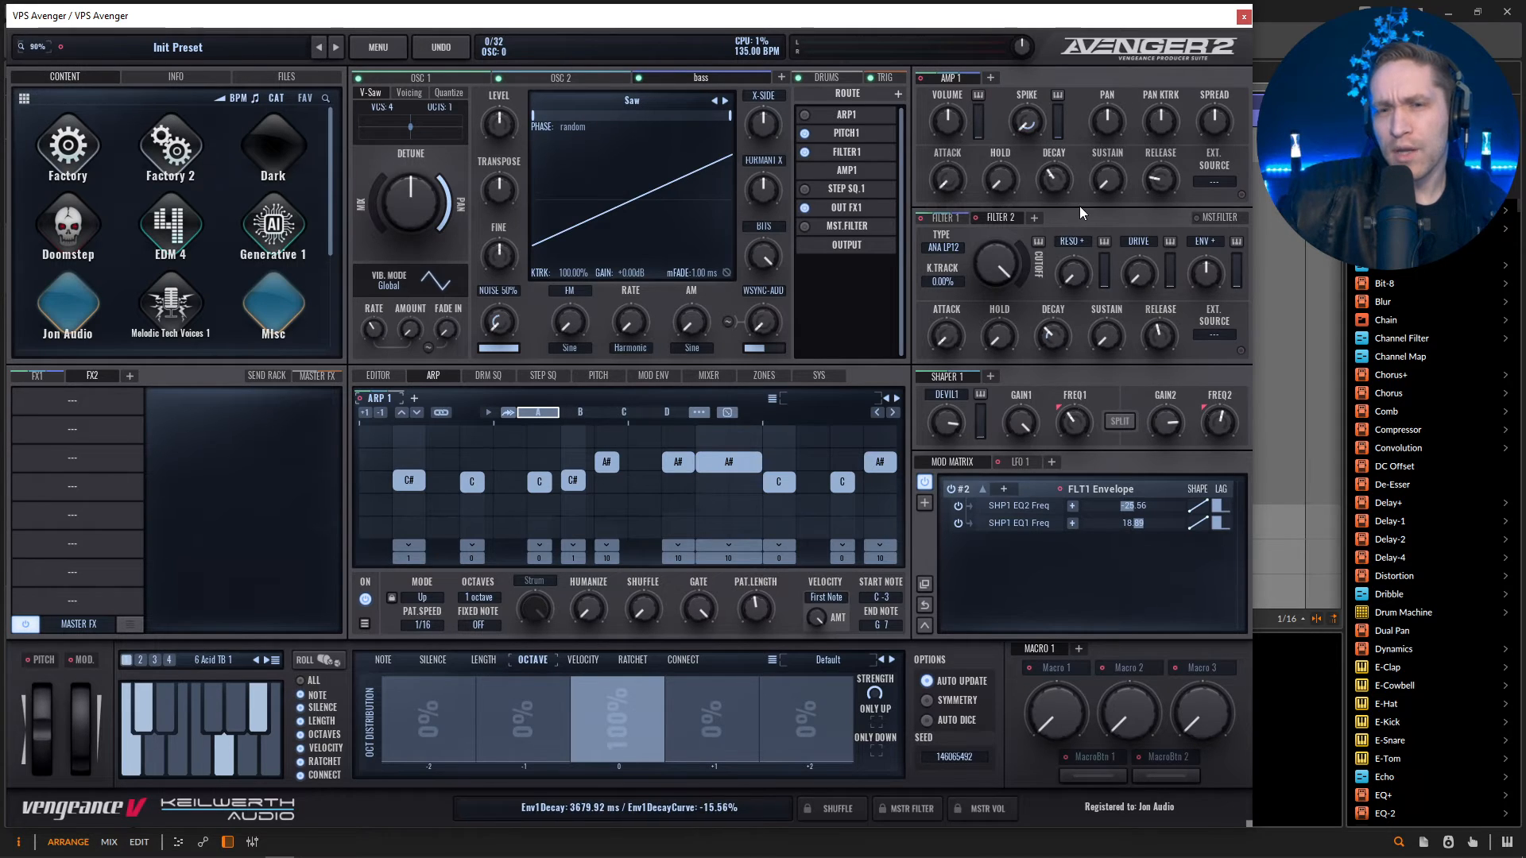
click(848, 152)
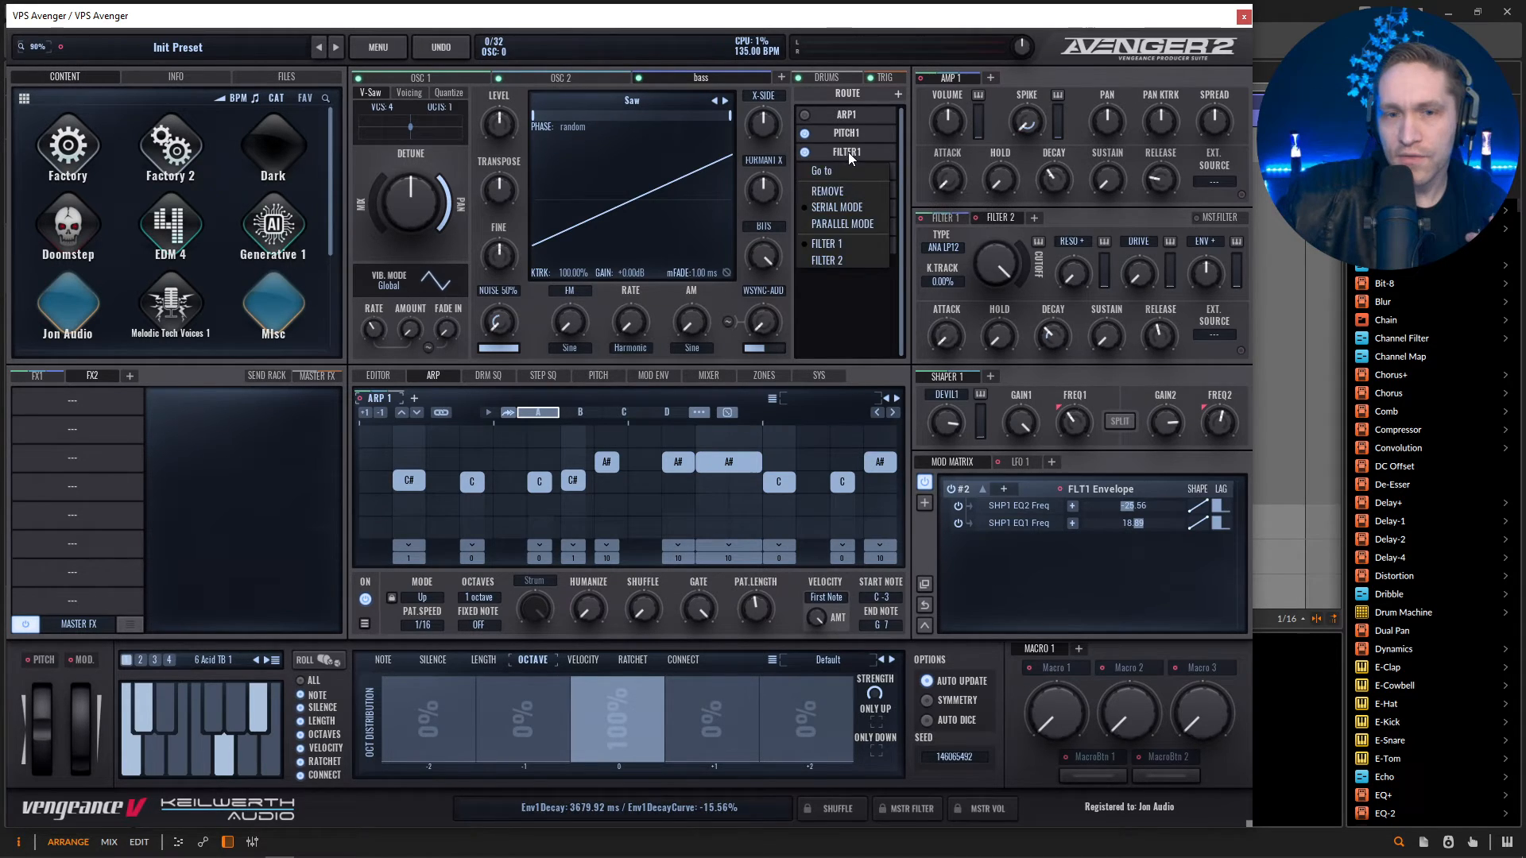
click(840, 260)
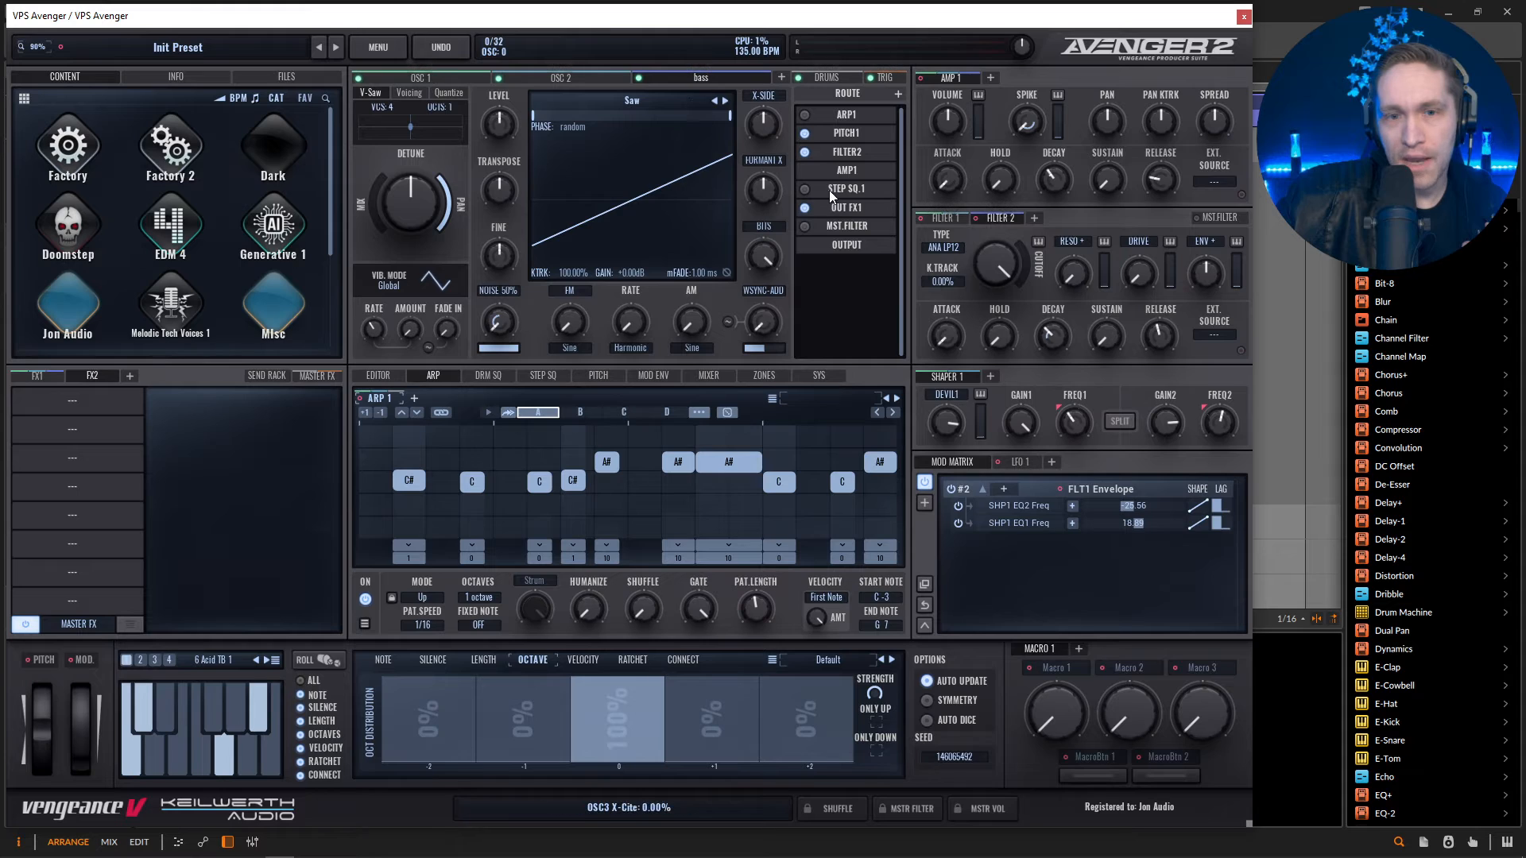
click(861, 210)
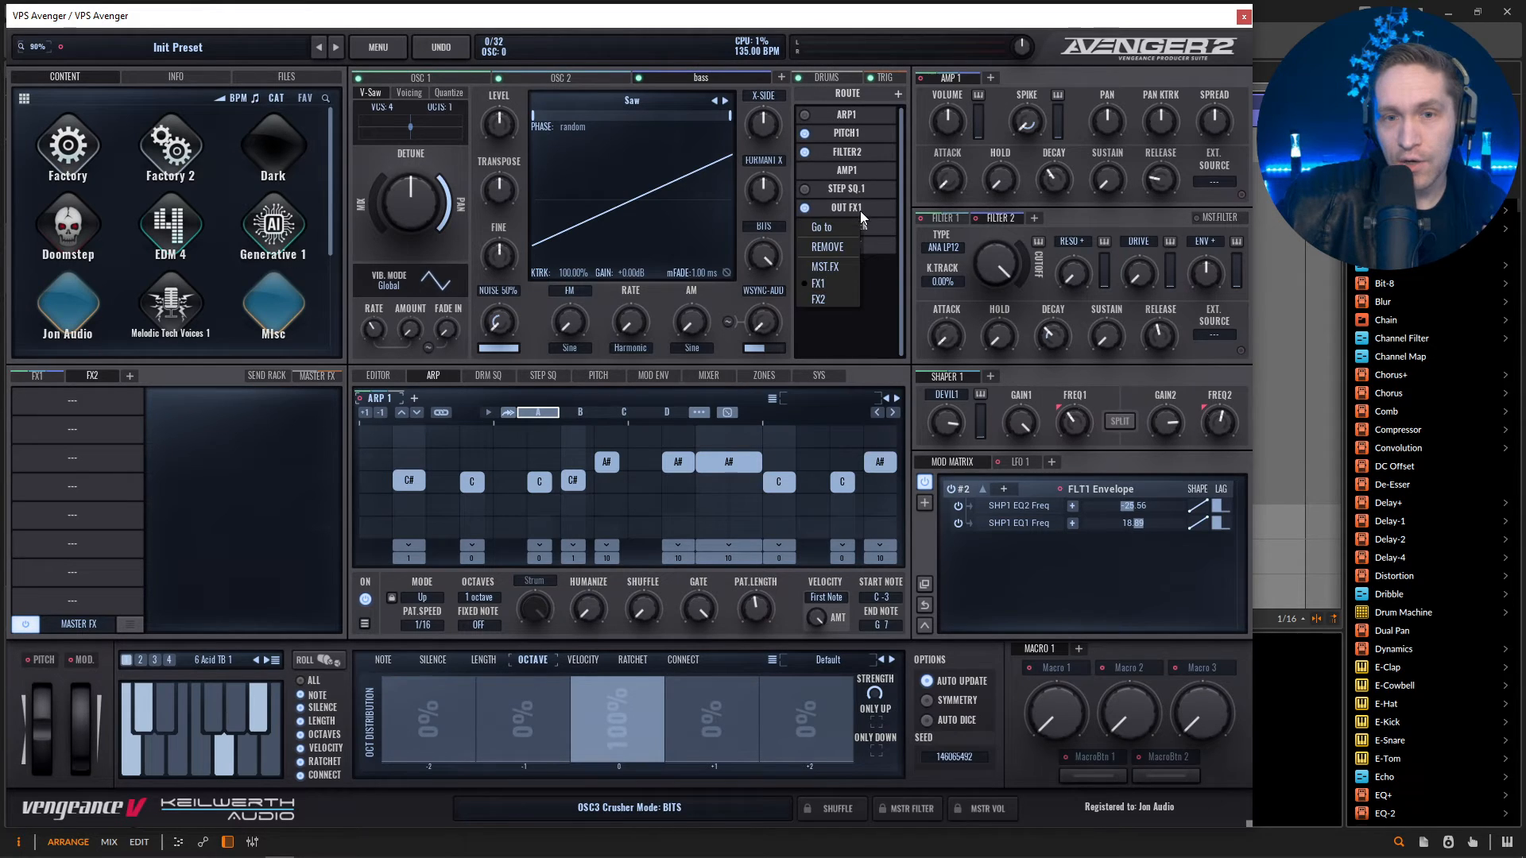
click(824, 299)
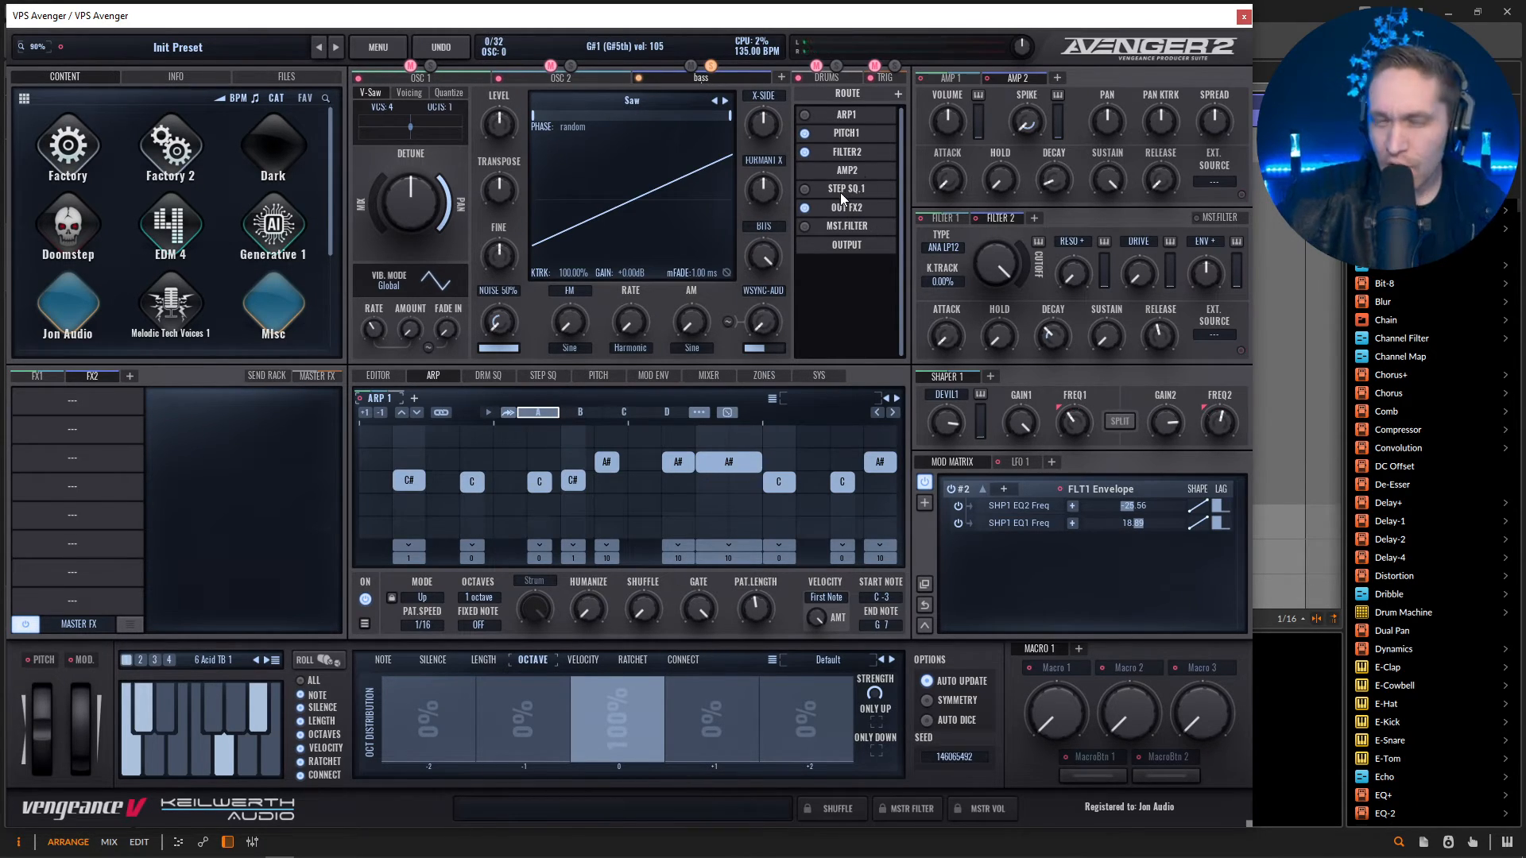
Give the bass oscillator its own Pitch 2 with transpose -12, and set Filter 2 to a NEX low-pass 12 type with a lower cutoff.
click(595, 376)
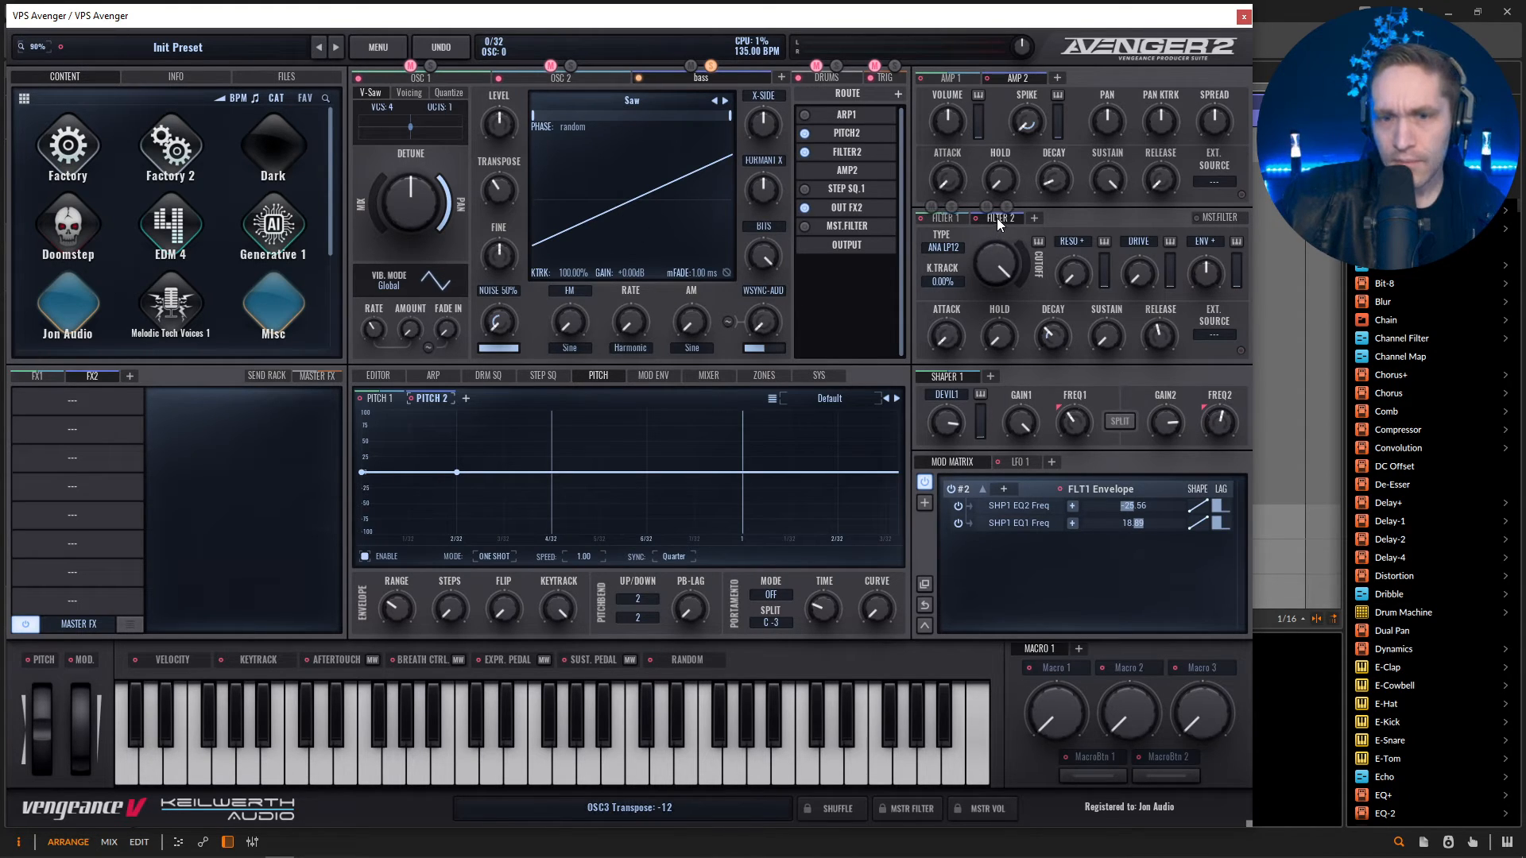
click(949, 250)
mouse_move(983, 285)
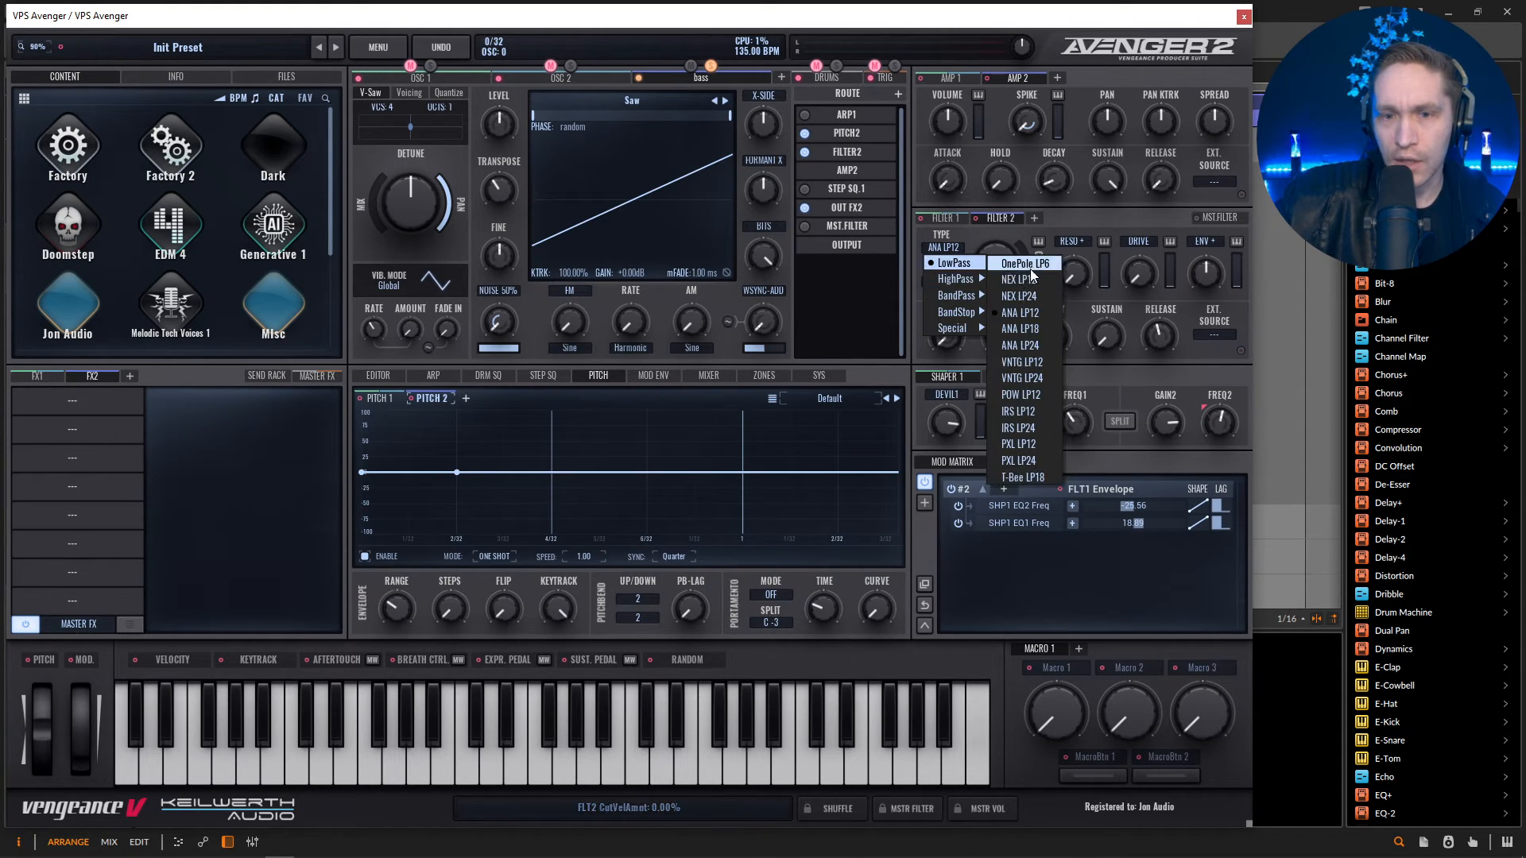
click(1033, 278)
mouse_move(1008, 270)
mouse_down()
mouse_move(999, 391)
mouse_move(993, 268)
mouse_up()
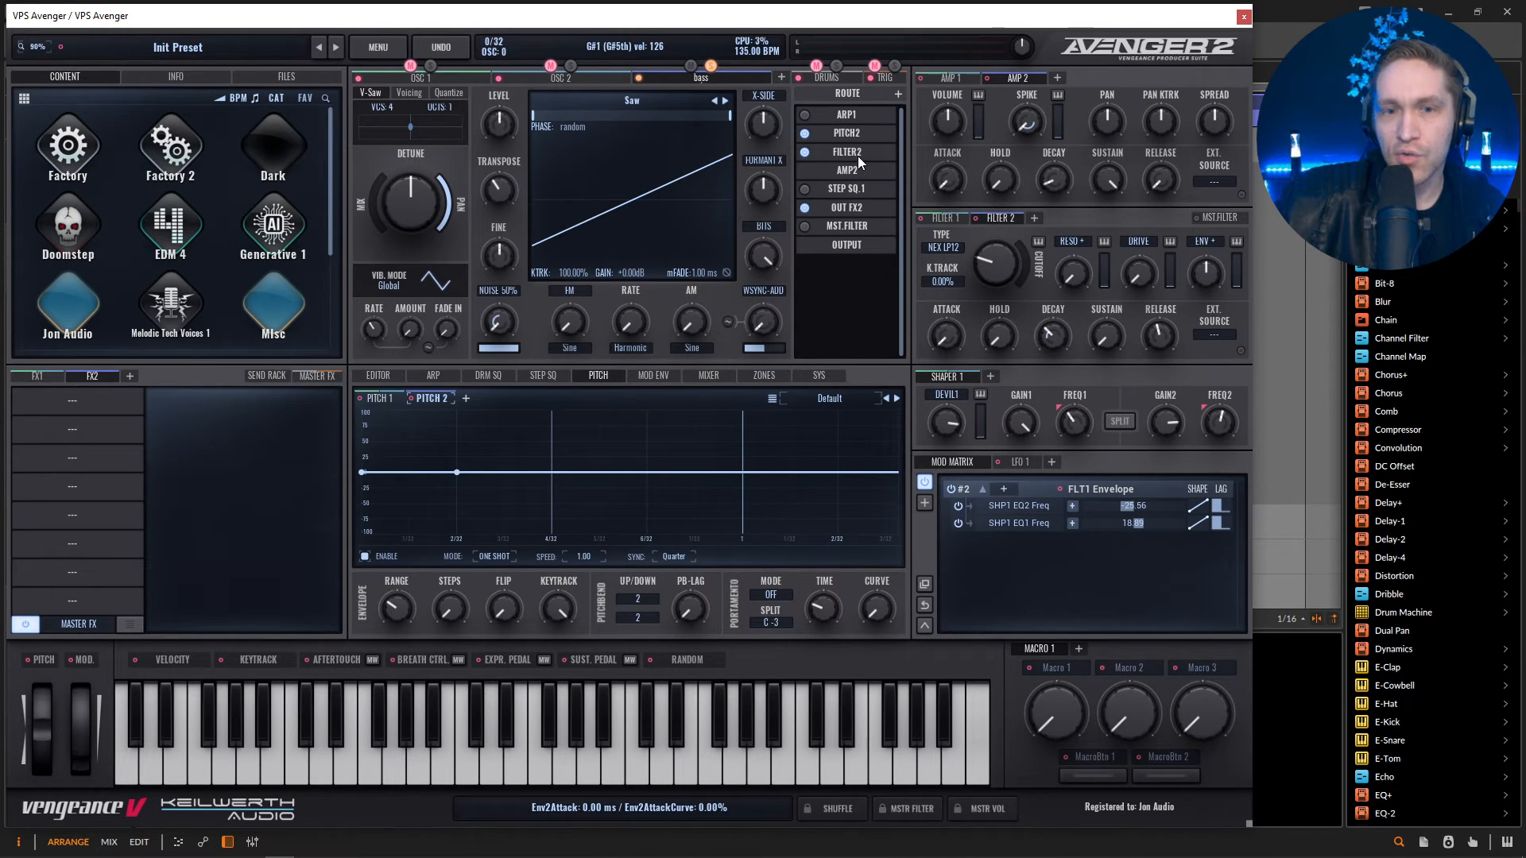
Enable the arpeggiator in the bass route using a new Arp 2, and set Filter 2's cutoff to 72.37 Hz with a raised envelope amount.
click(808, 115)
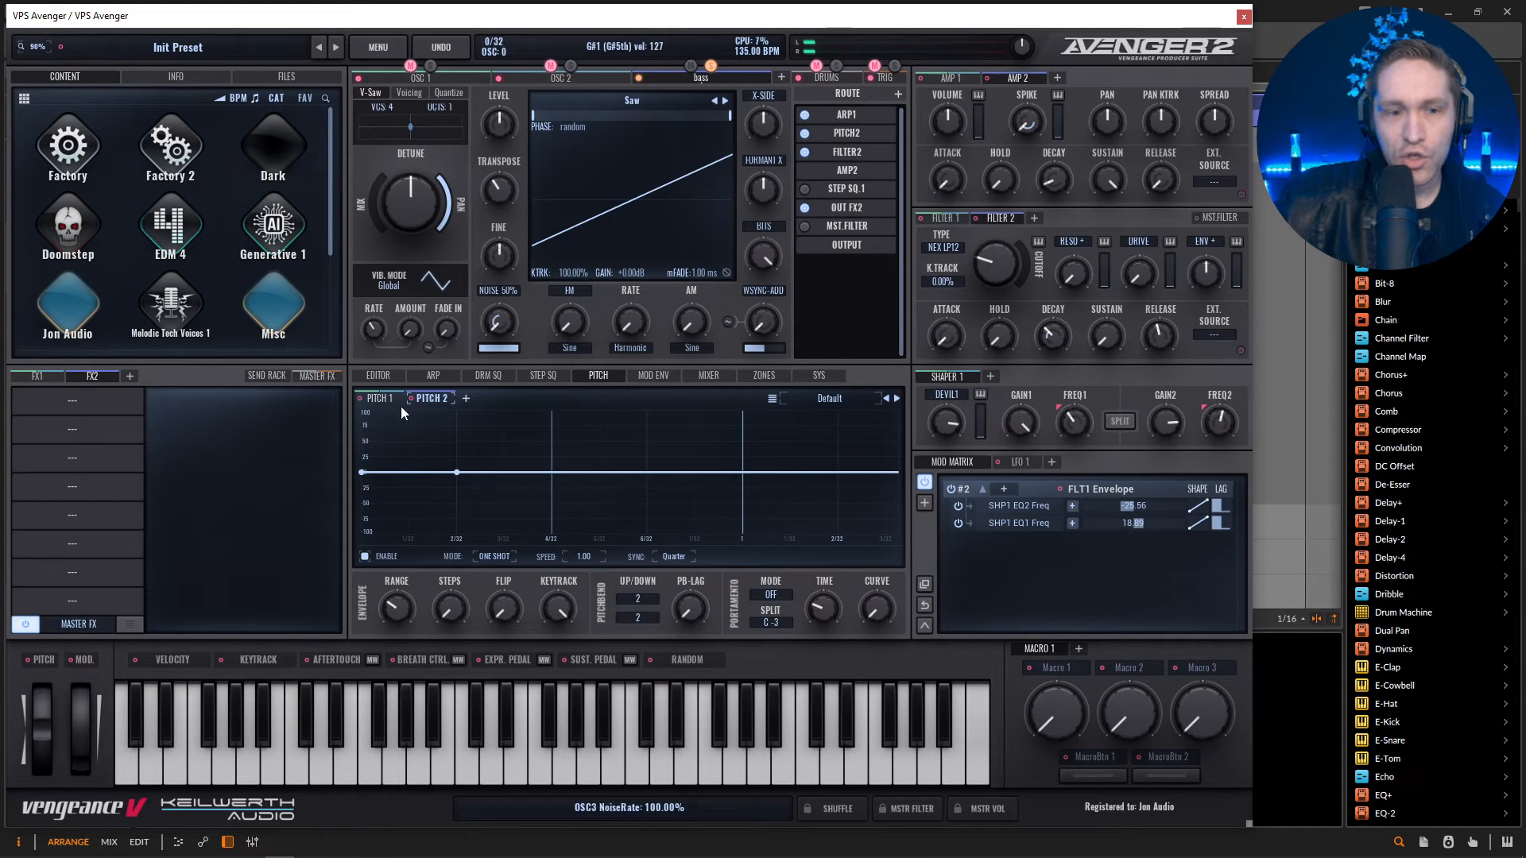
click(434, 376)
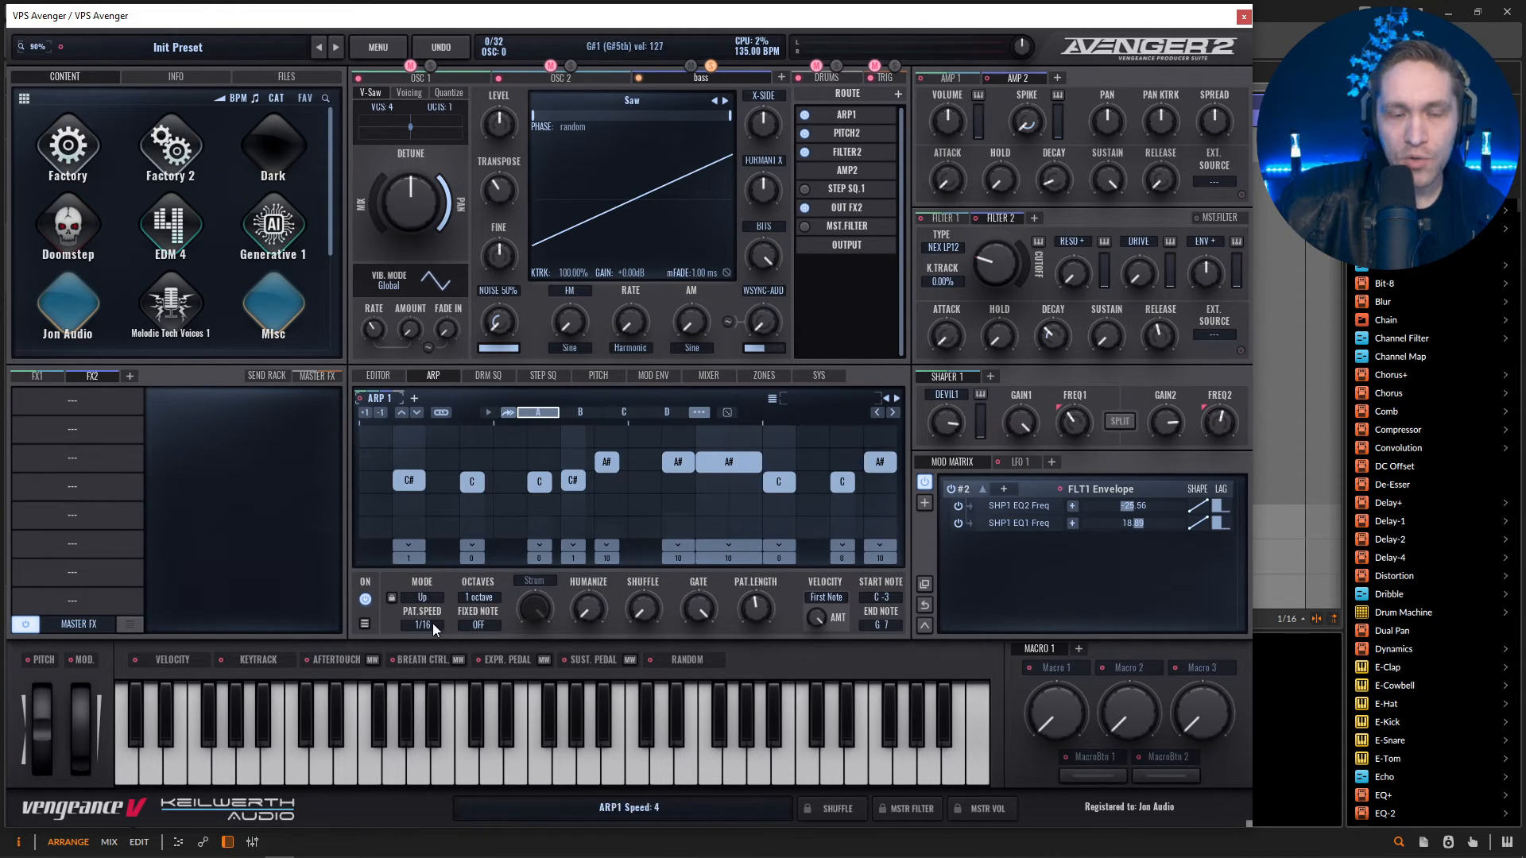
click(415, 398)
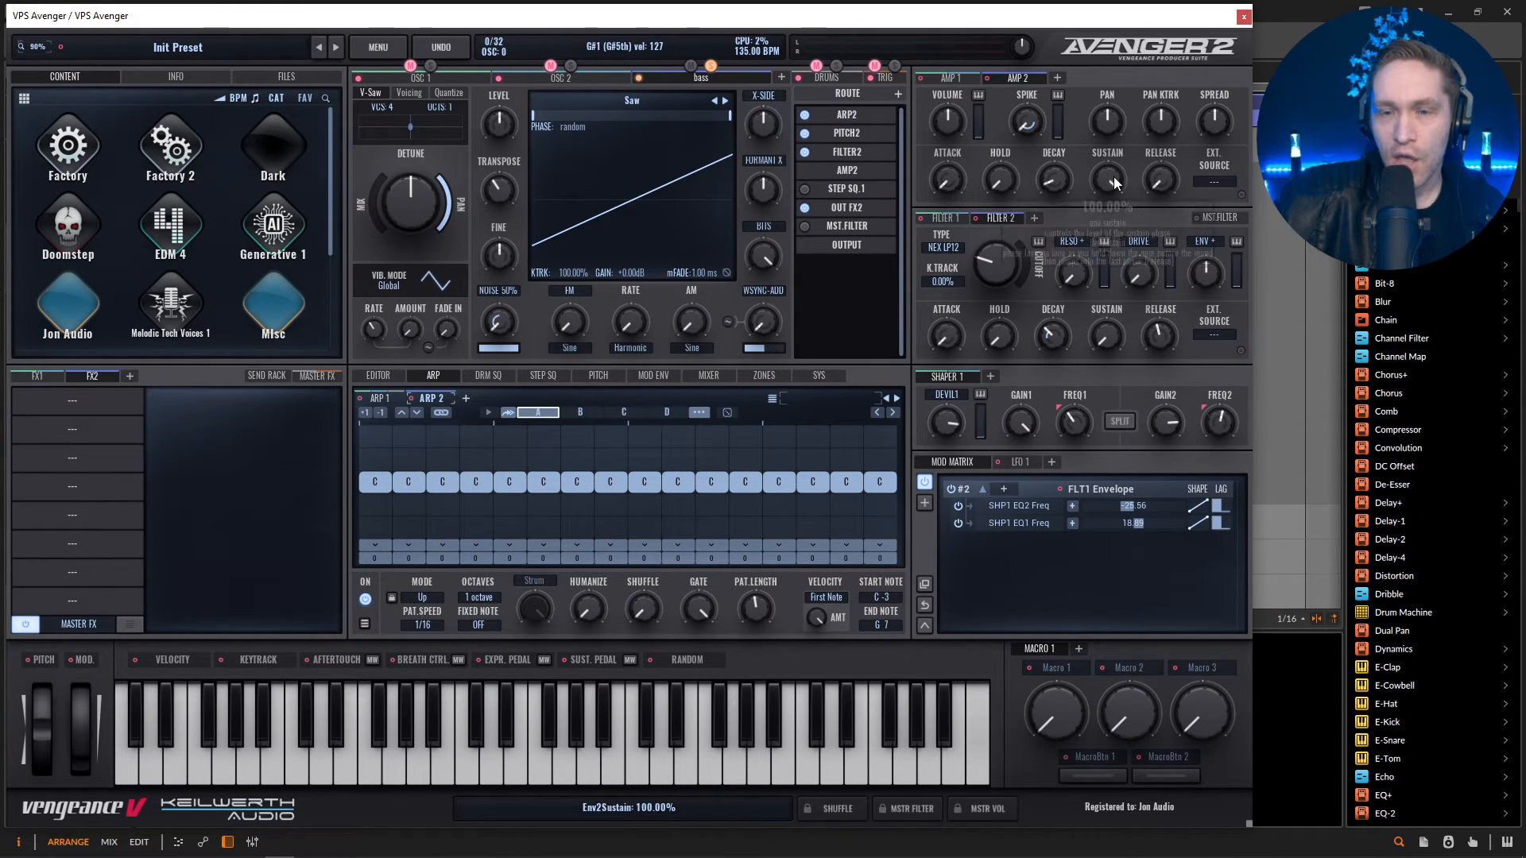
mouse_move(1198, 275)
mouse_down()
mouse_move(1207, 233)
mouse_move(1204, 284)
mouse_up()
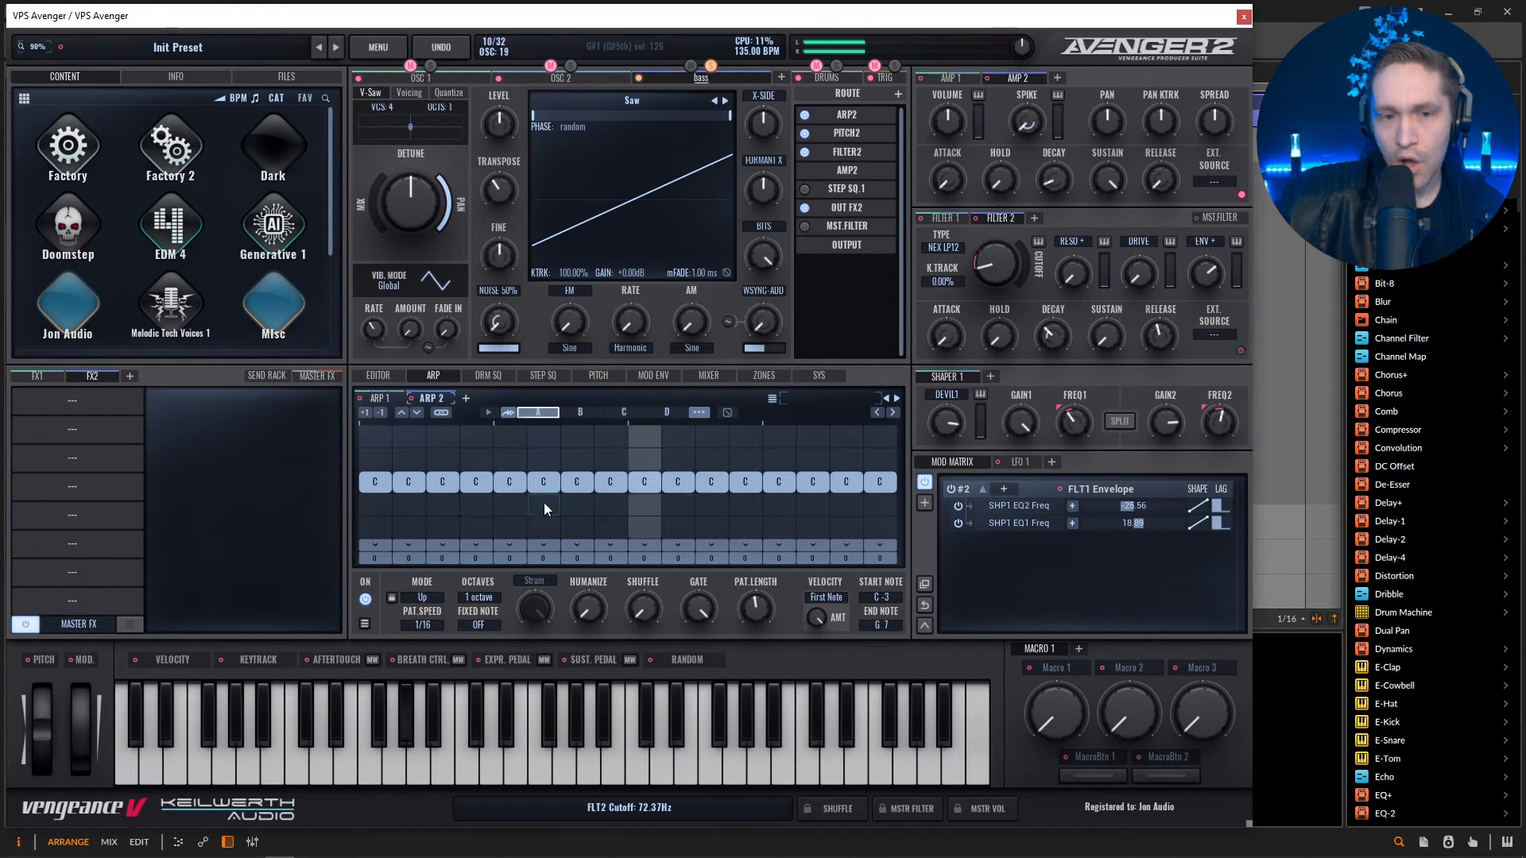
Load an Equalizer and a Compressor into the first two FX2 slots and lower the compressor's threshold.
click(115, 402)
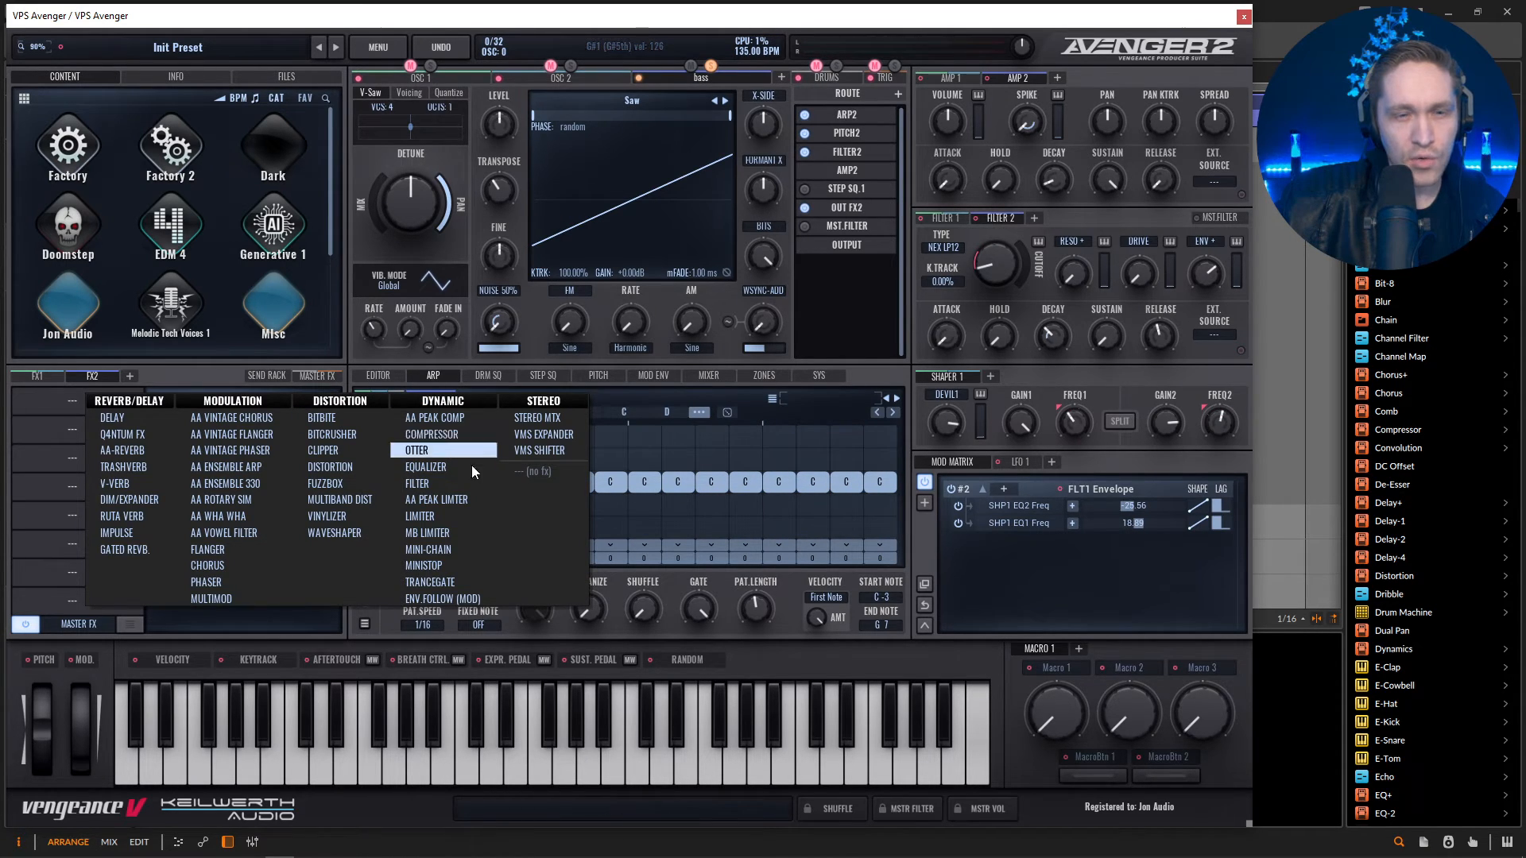
click(445, 467)
click(88, 442)
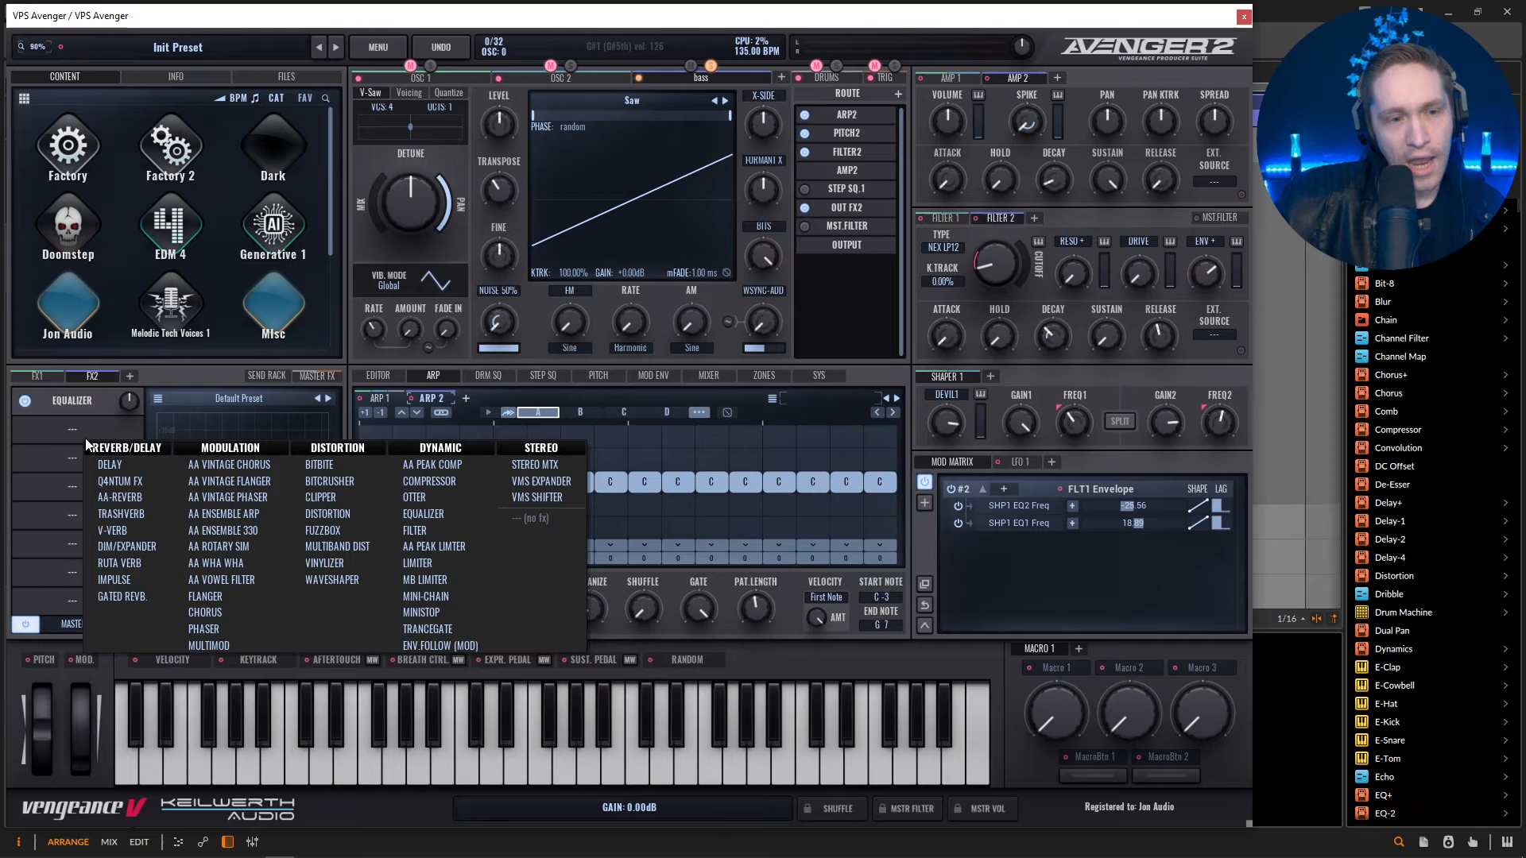
click(446, 487)
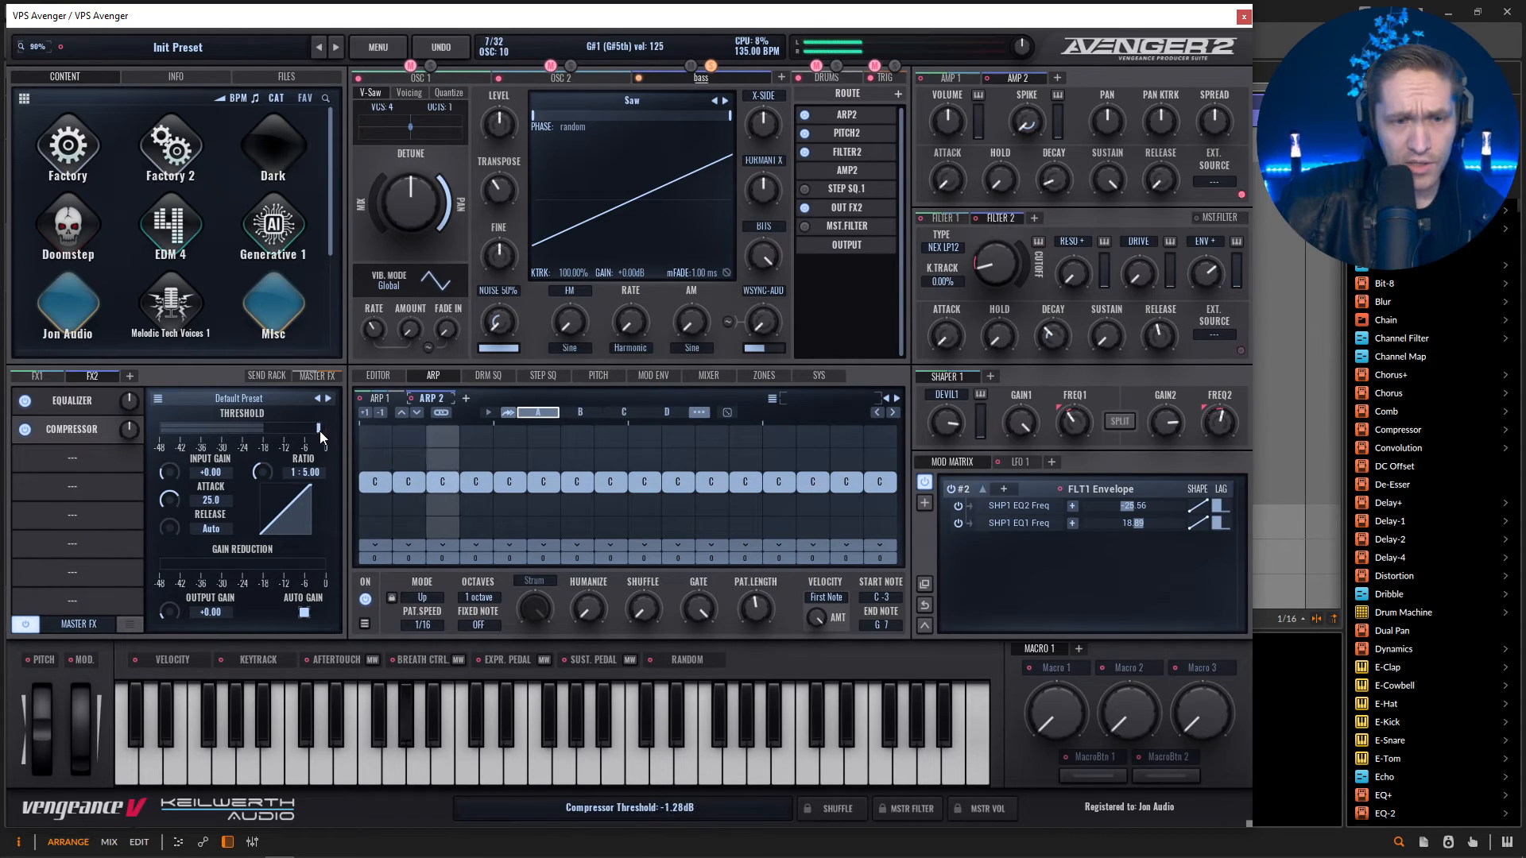
drag(320, 431, 255, 428)
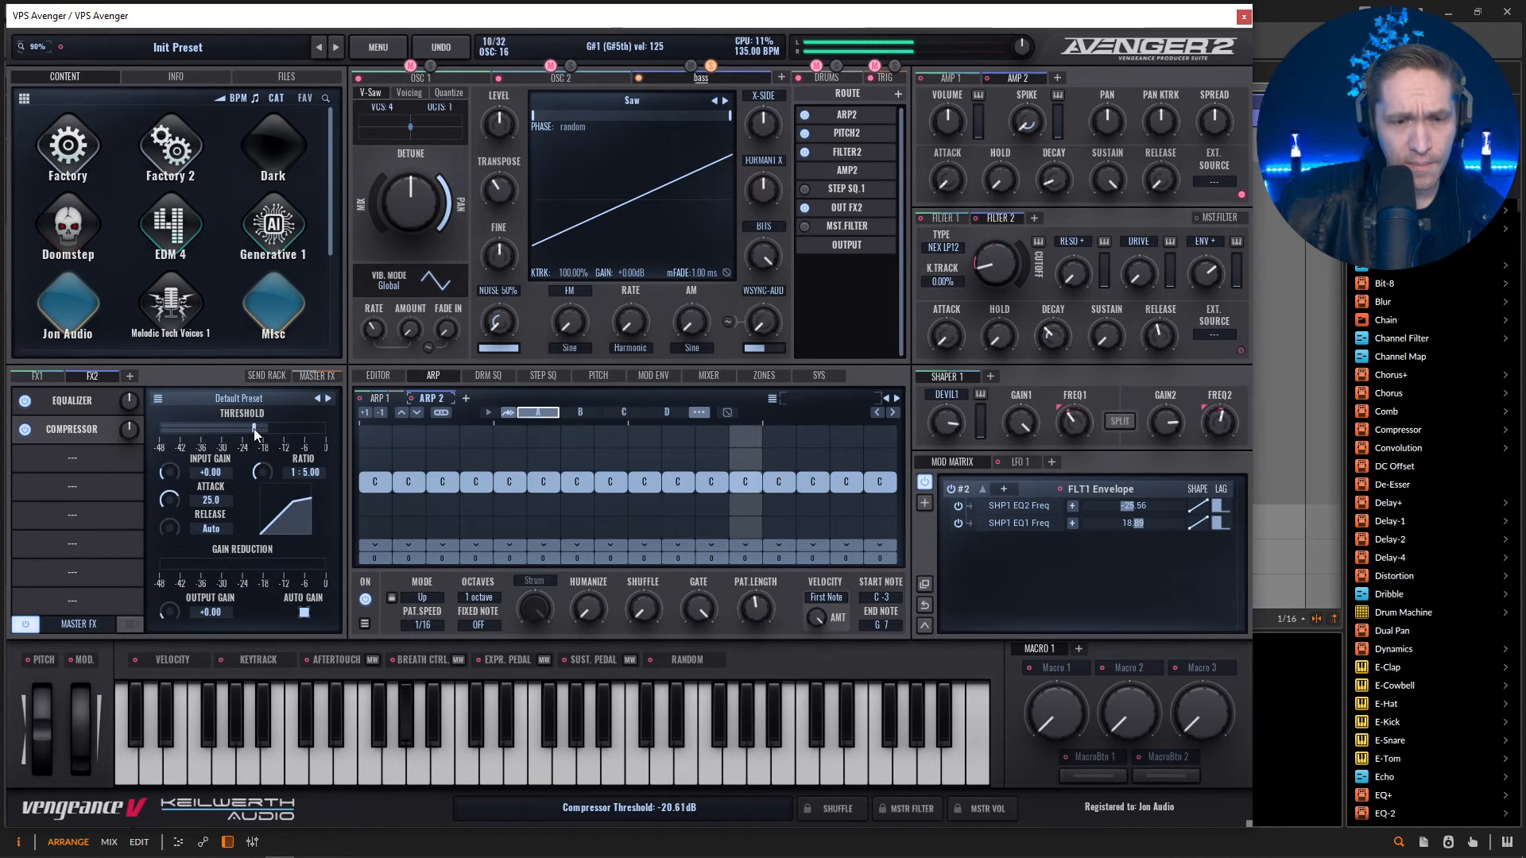
Boost the FX2 equalizer's first band by 5.0 at 74.8 Hz and its third band by 4.0 at 1770.9 Hz.
click(72, 401)
click(247, 618)
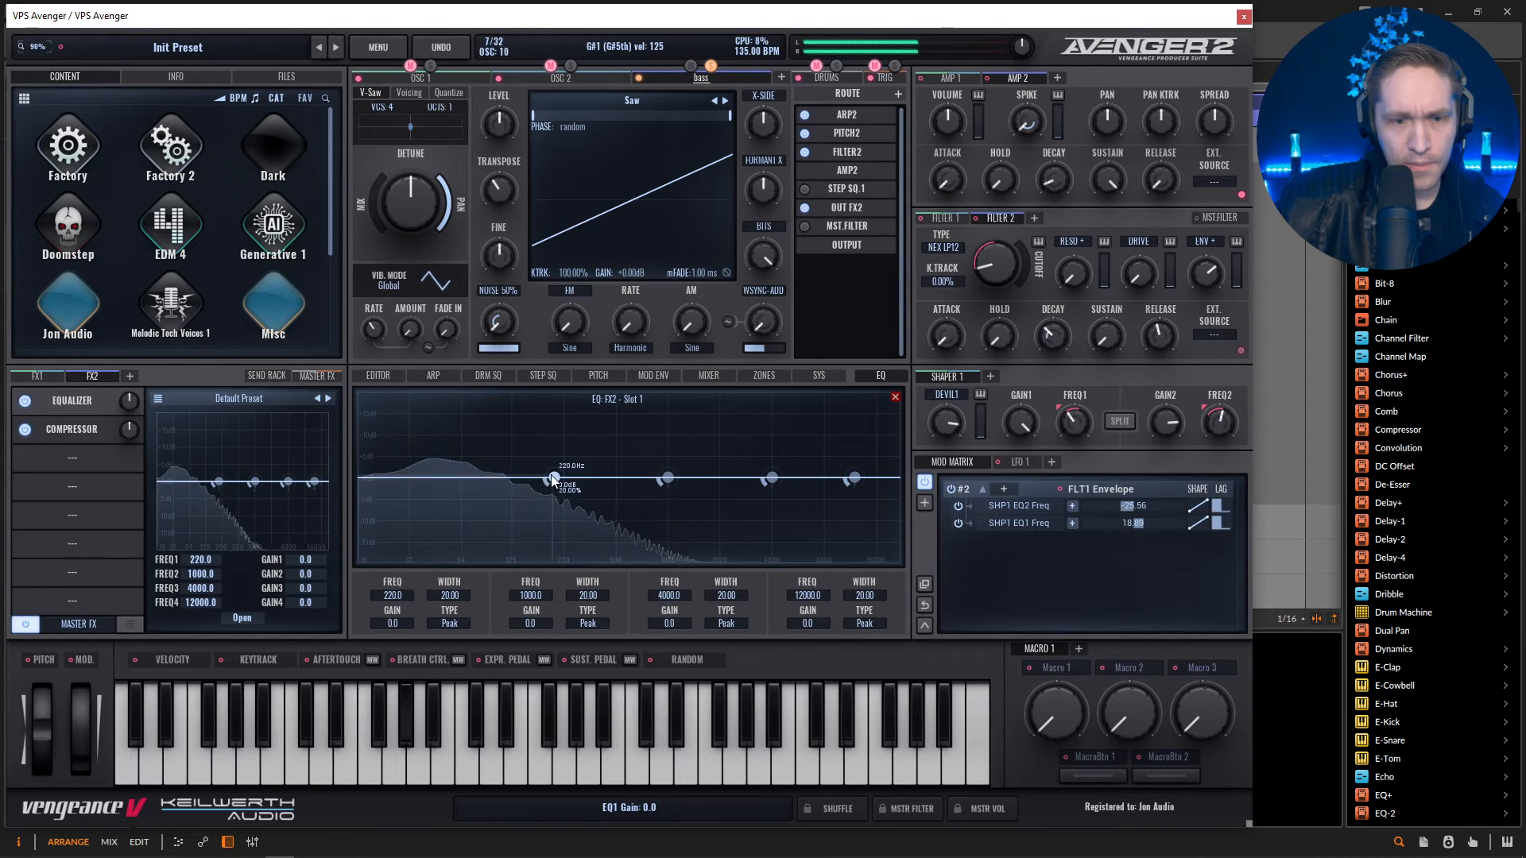
drag(554, 477, 469, 453)
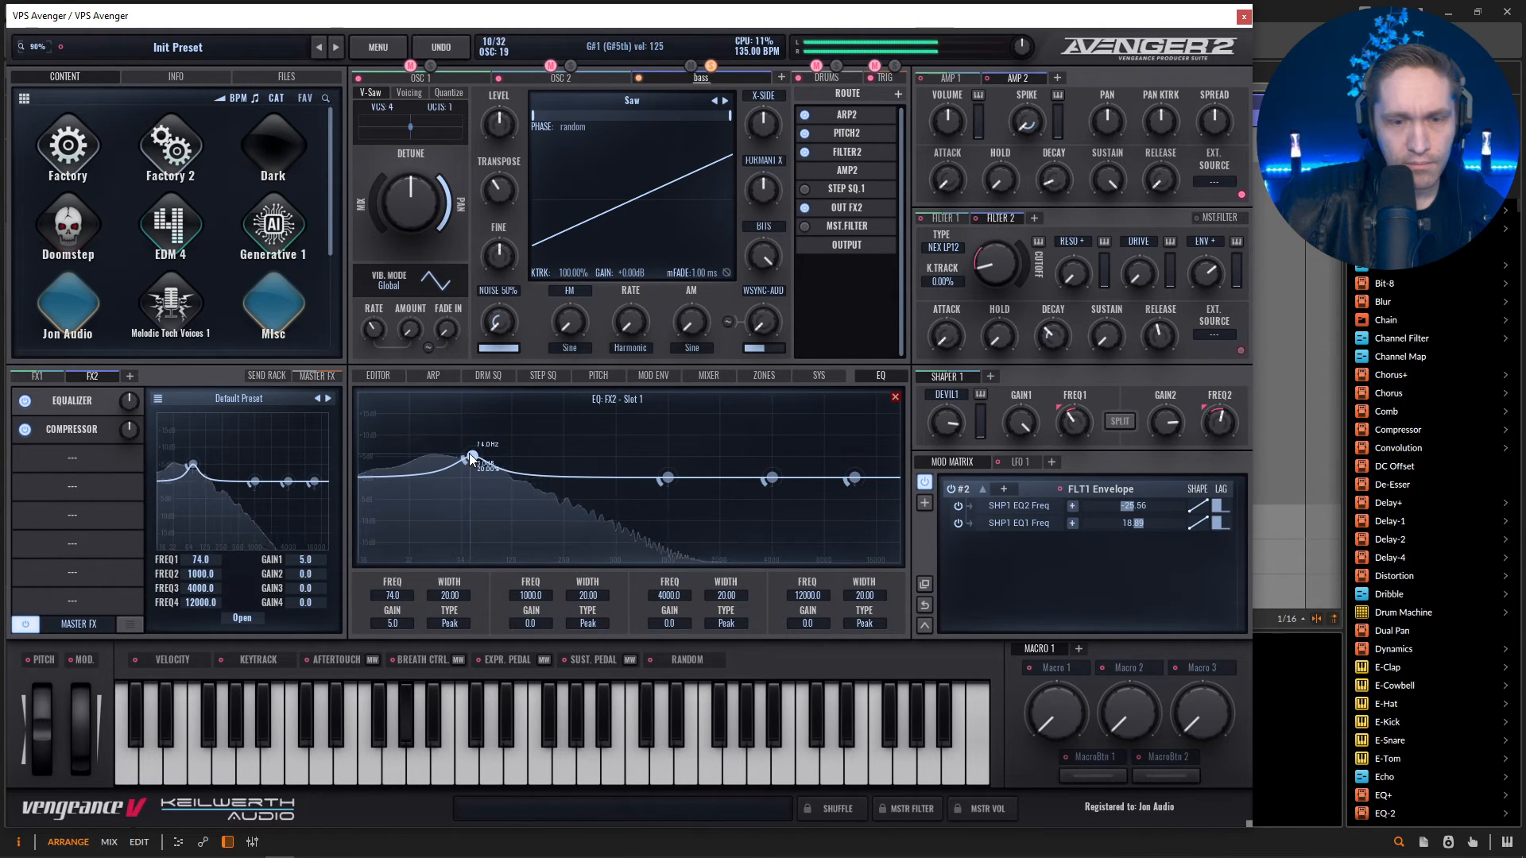
drag(771, 477, 709, 463)
Fine-tune Filter 2's cutoff, envelope amount and decay while the bass plays.
drag(1208, 275, 1208, 265)
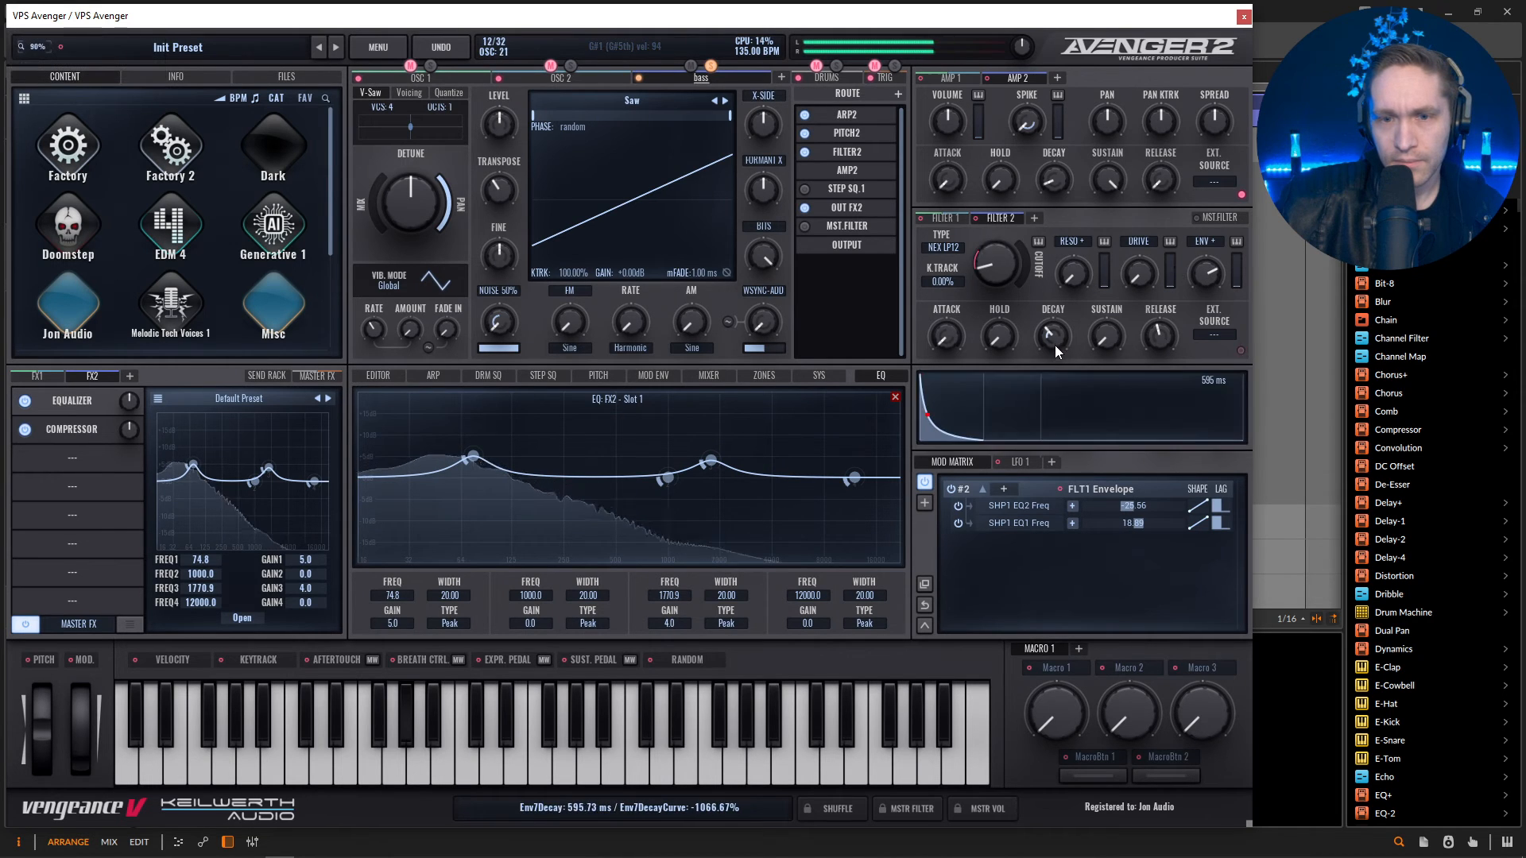
drag(994, 261, 996, 300)
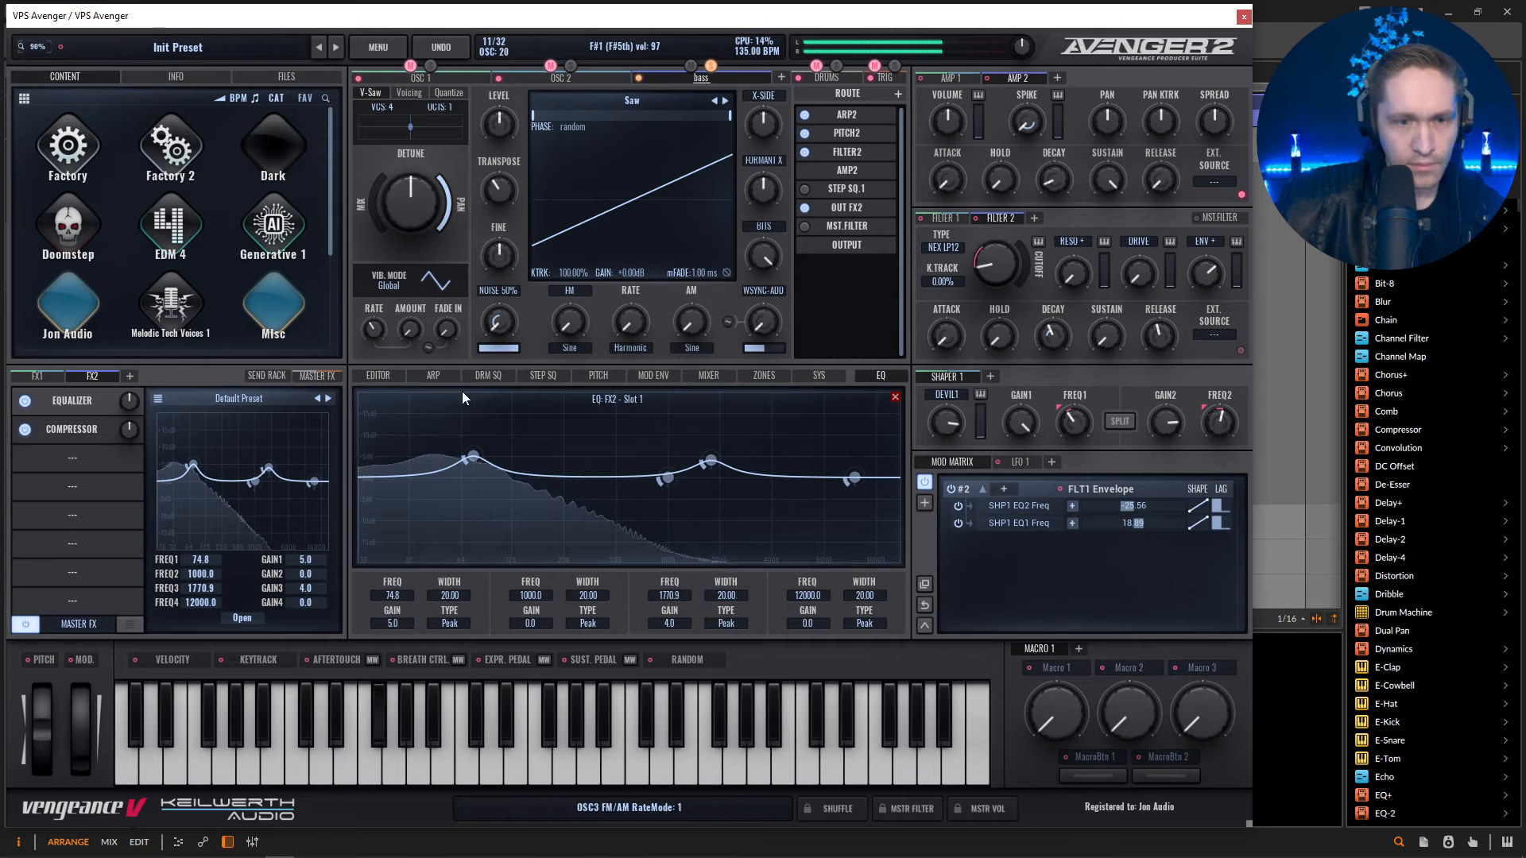
Thin out Arp 2's pattern so that only C notes on steps 3, 6, 9, 12, 13 and 15 play.
click(434, 375)
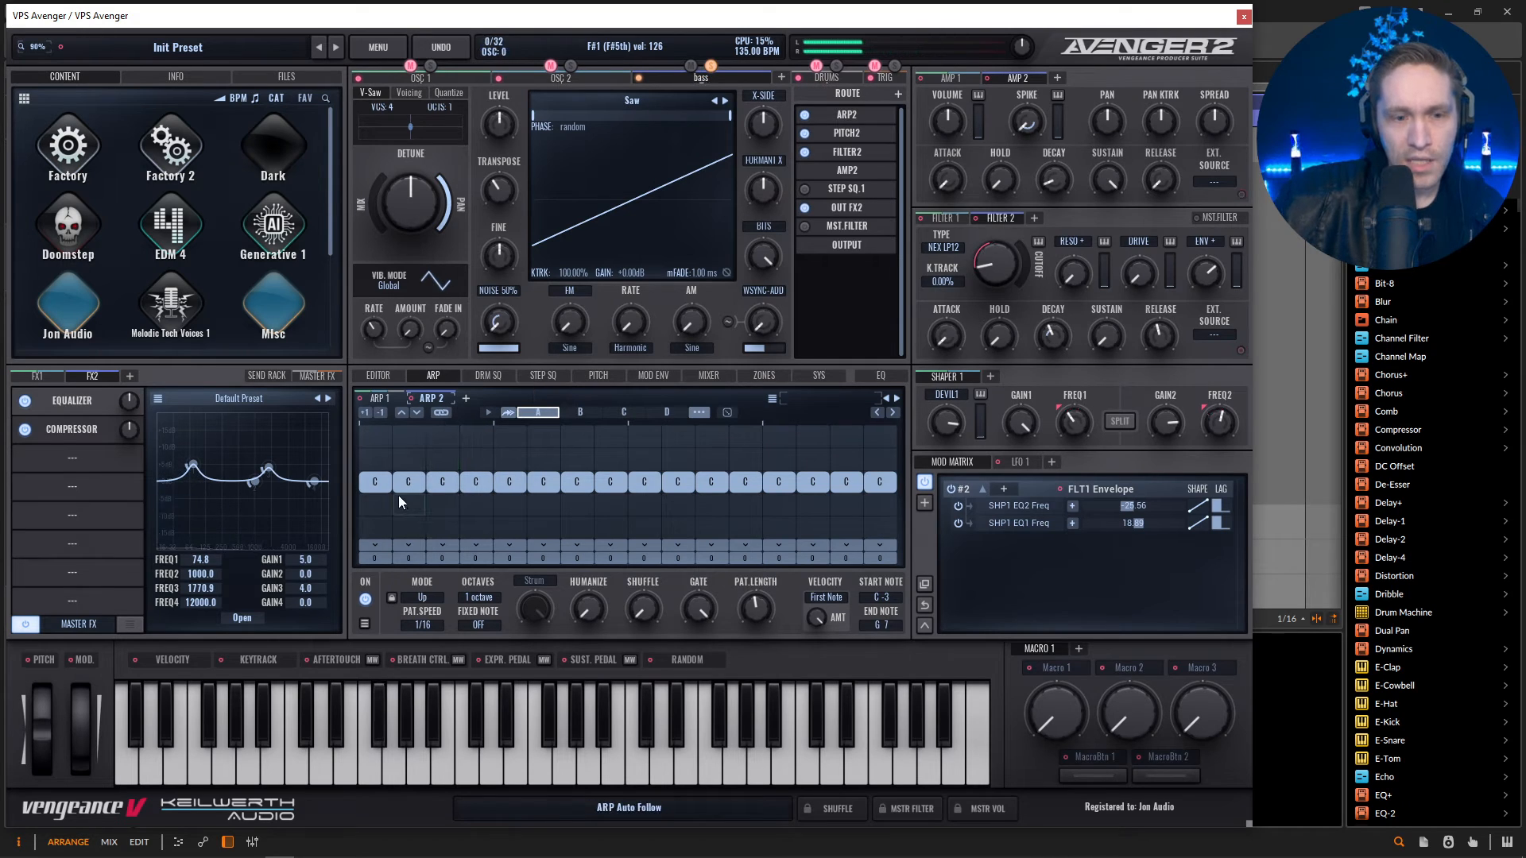
mouse_move(465, 473)
mouse_down()
mouse_move(771, 478)
mouse_move(734, 475)
mouse_up()
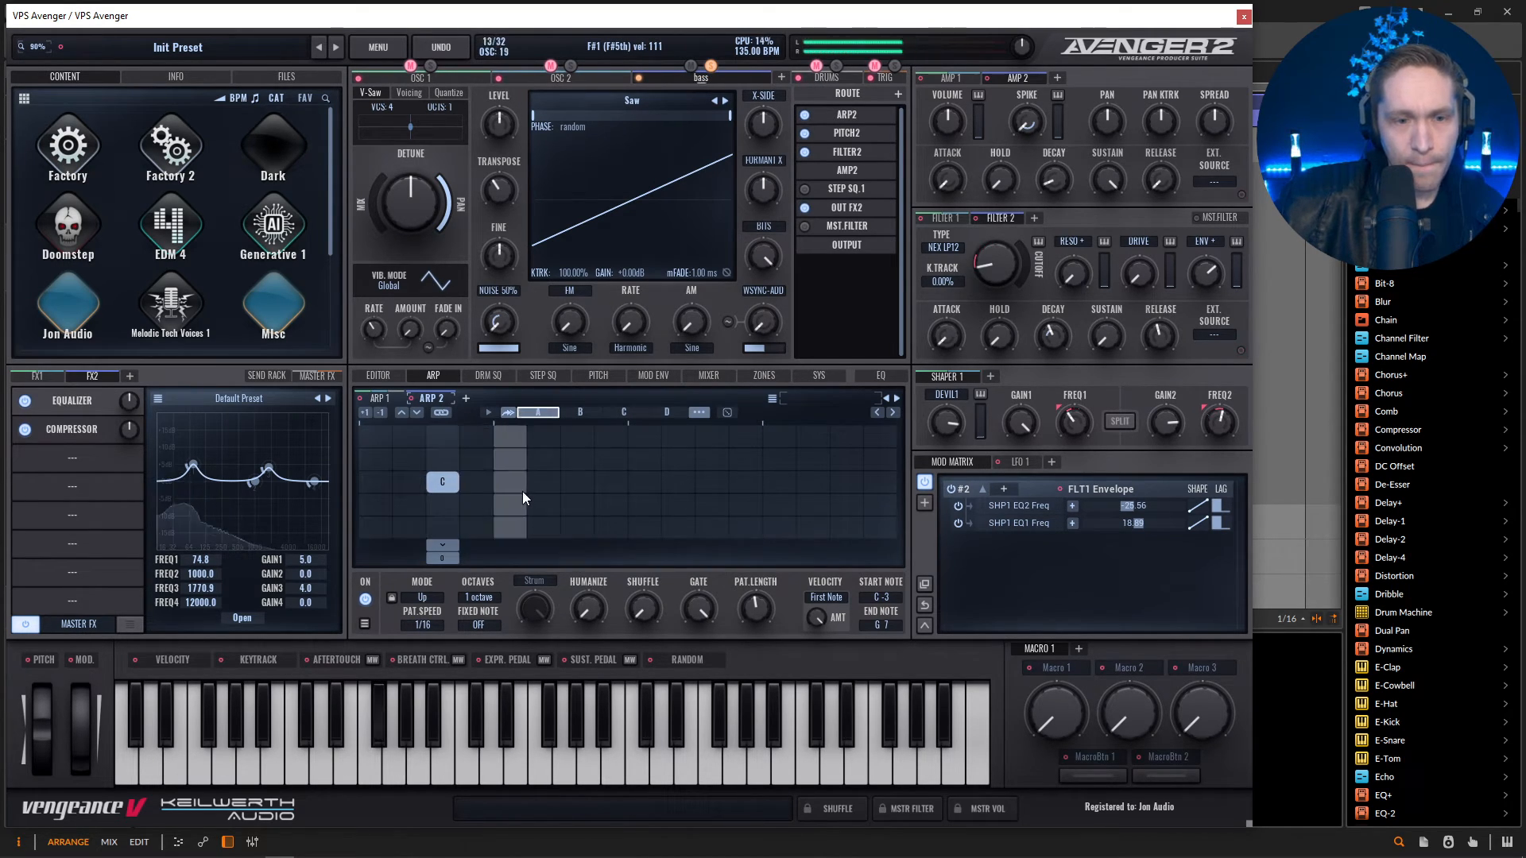
click(542, 482)
click(643, 482)
click(745, 481)
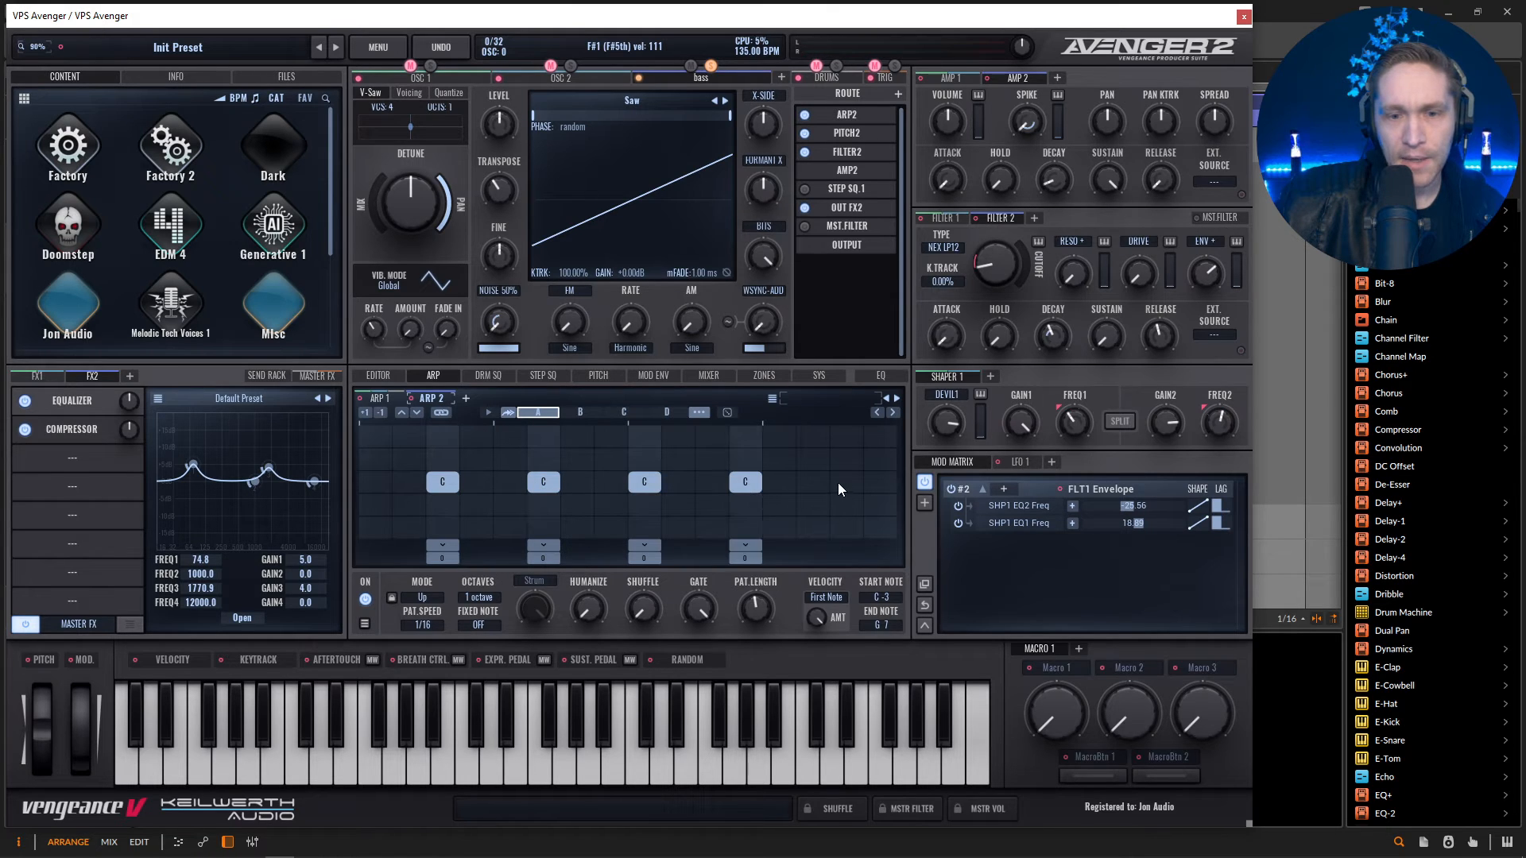
click(846, 482)
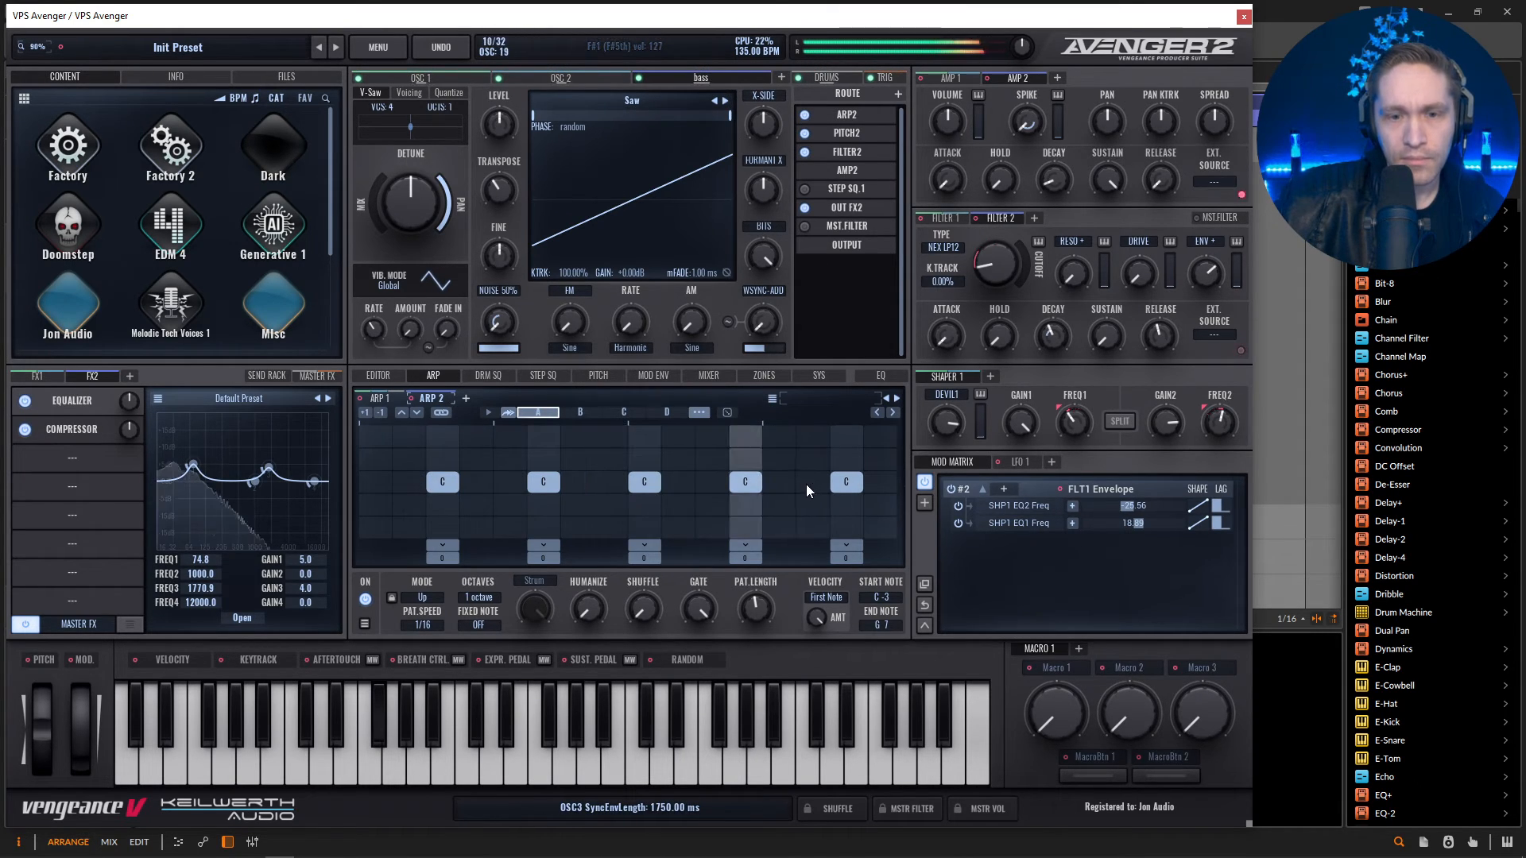
click(779, 482)
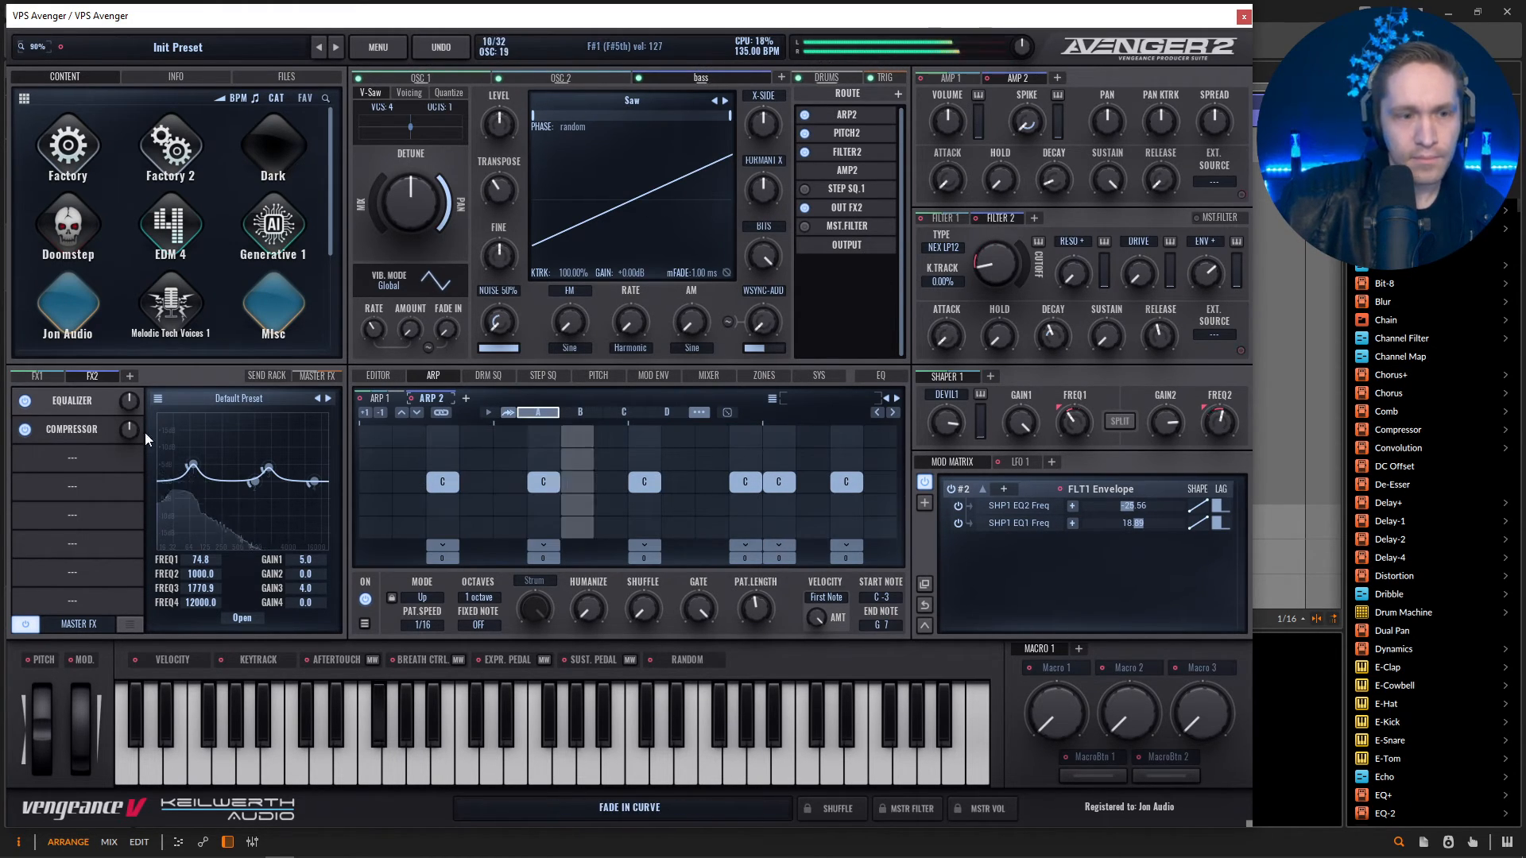
Add a Multiband Dist to the third FX2 slot with low distortion 18.33, mid 31.67 and high 15.56.
click(94, 464)
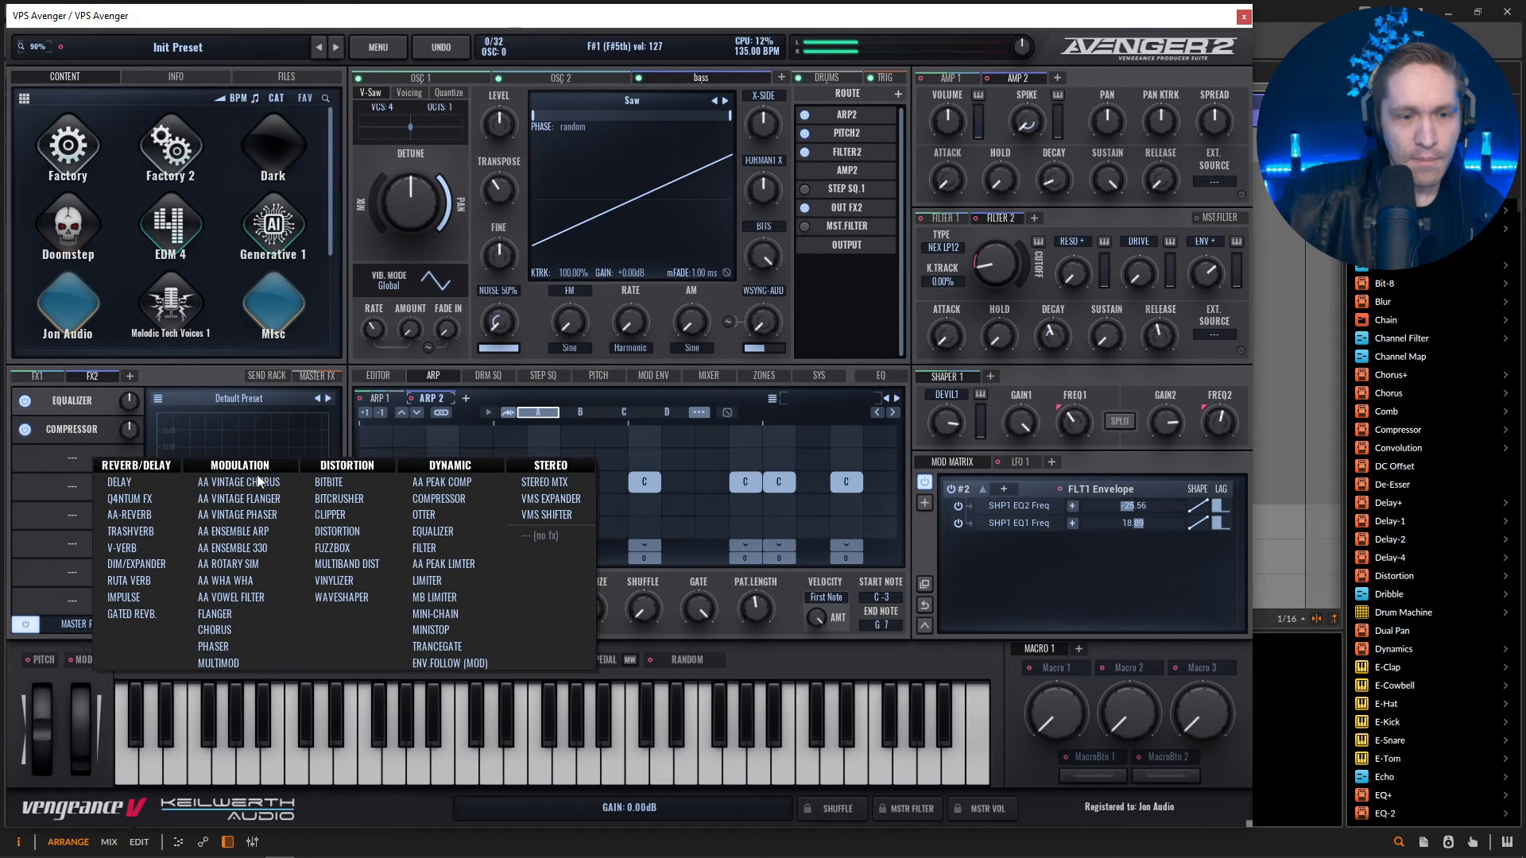
click(371, 561)
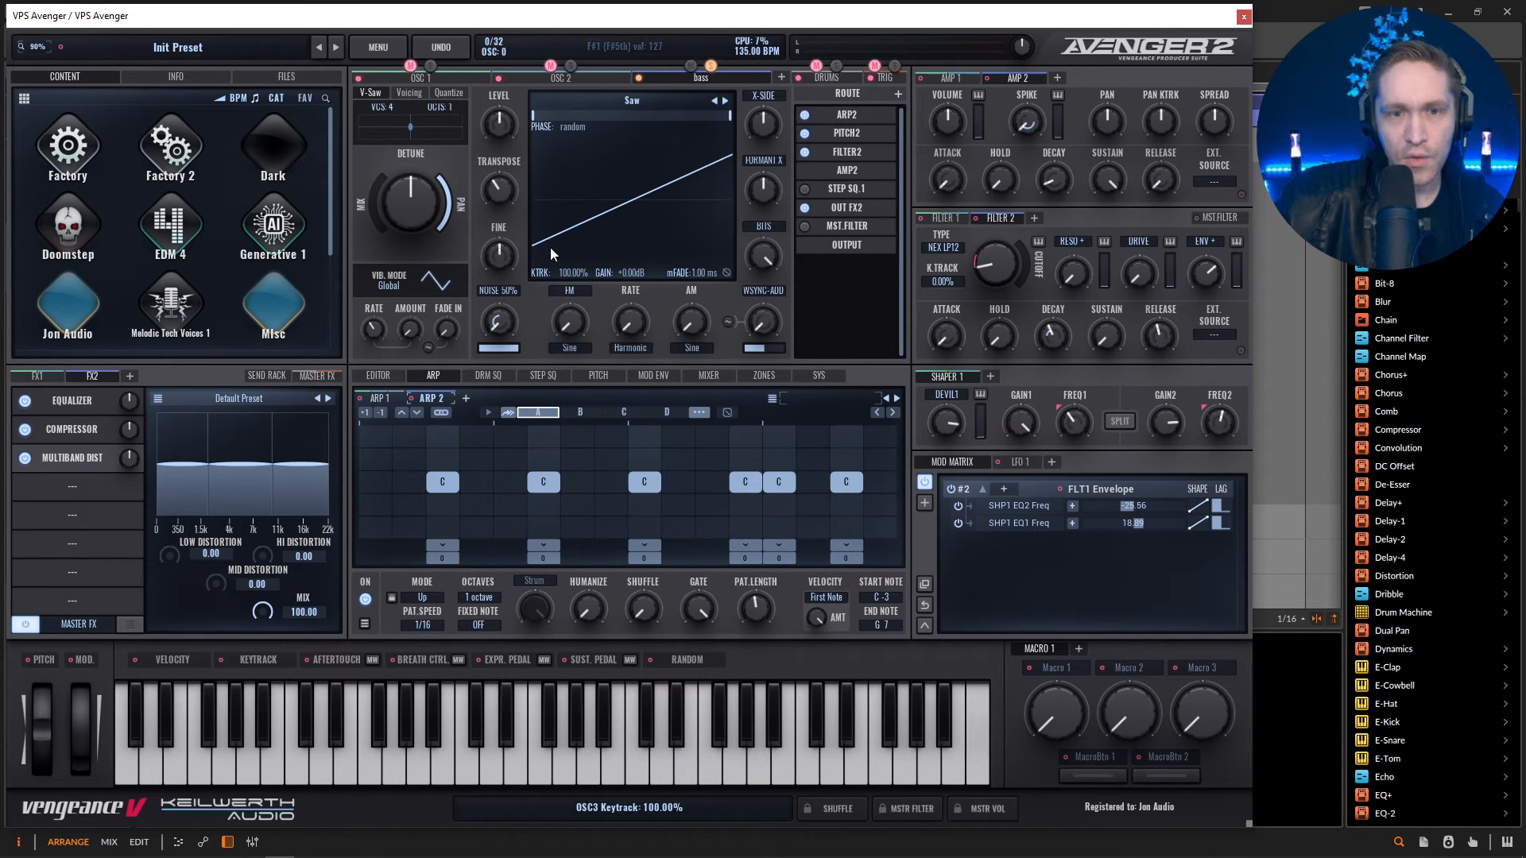
key(space)
drag(216, 587, 180, 522)
drag(264, 559, 270, 537)
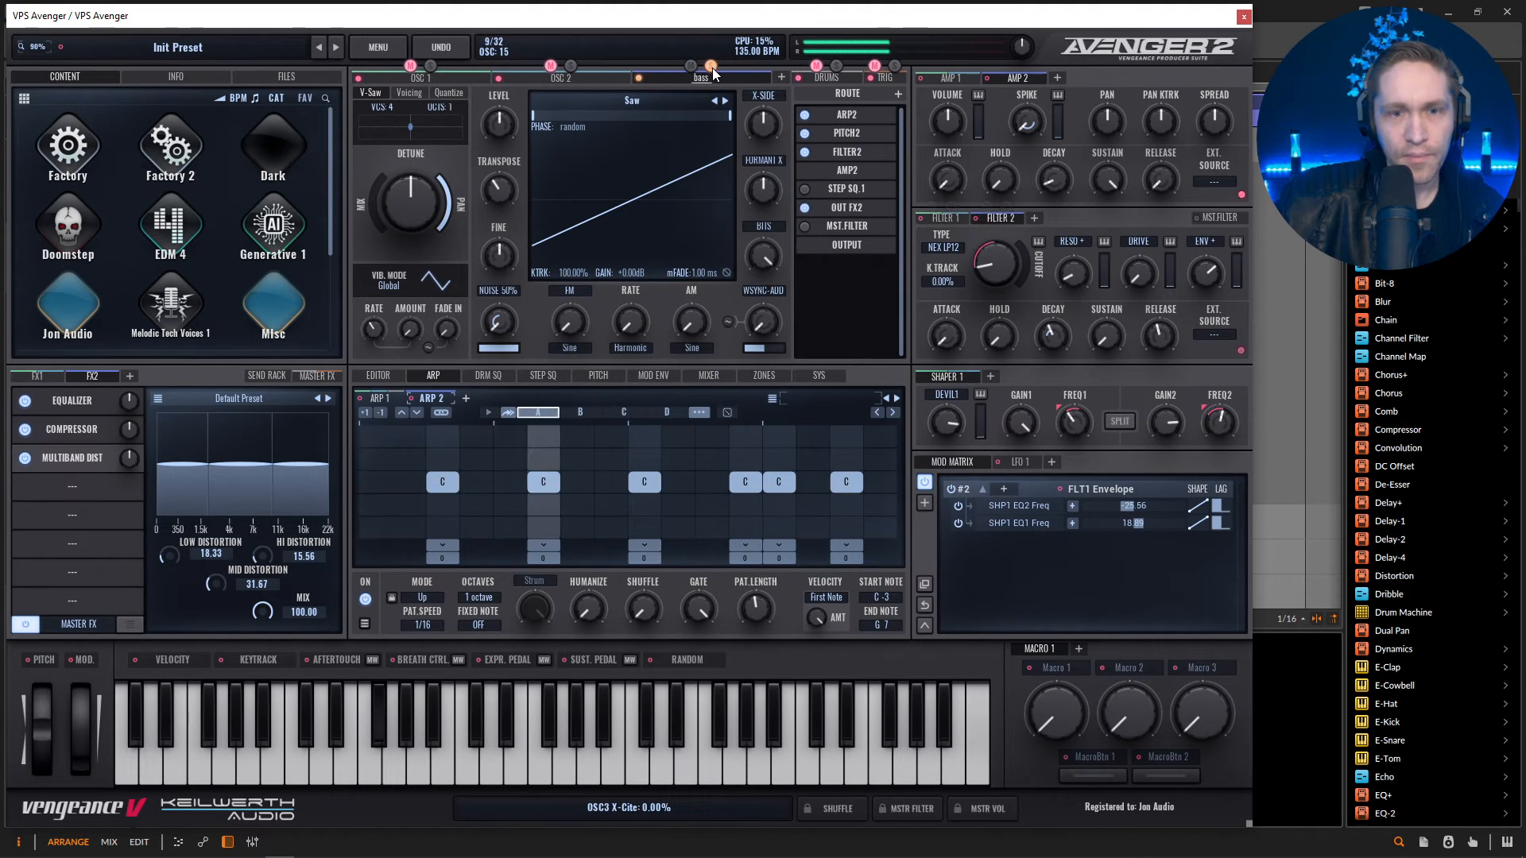
Raise Filter 2's drive and lower the OSC 1 and OSC 2 volumes in the mixer to balance them against the bass.
click(696, 376)
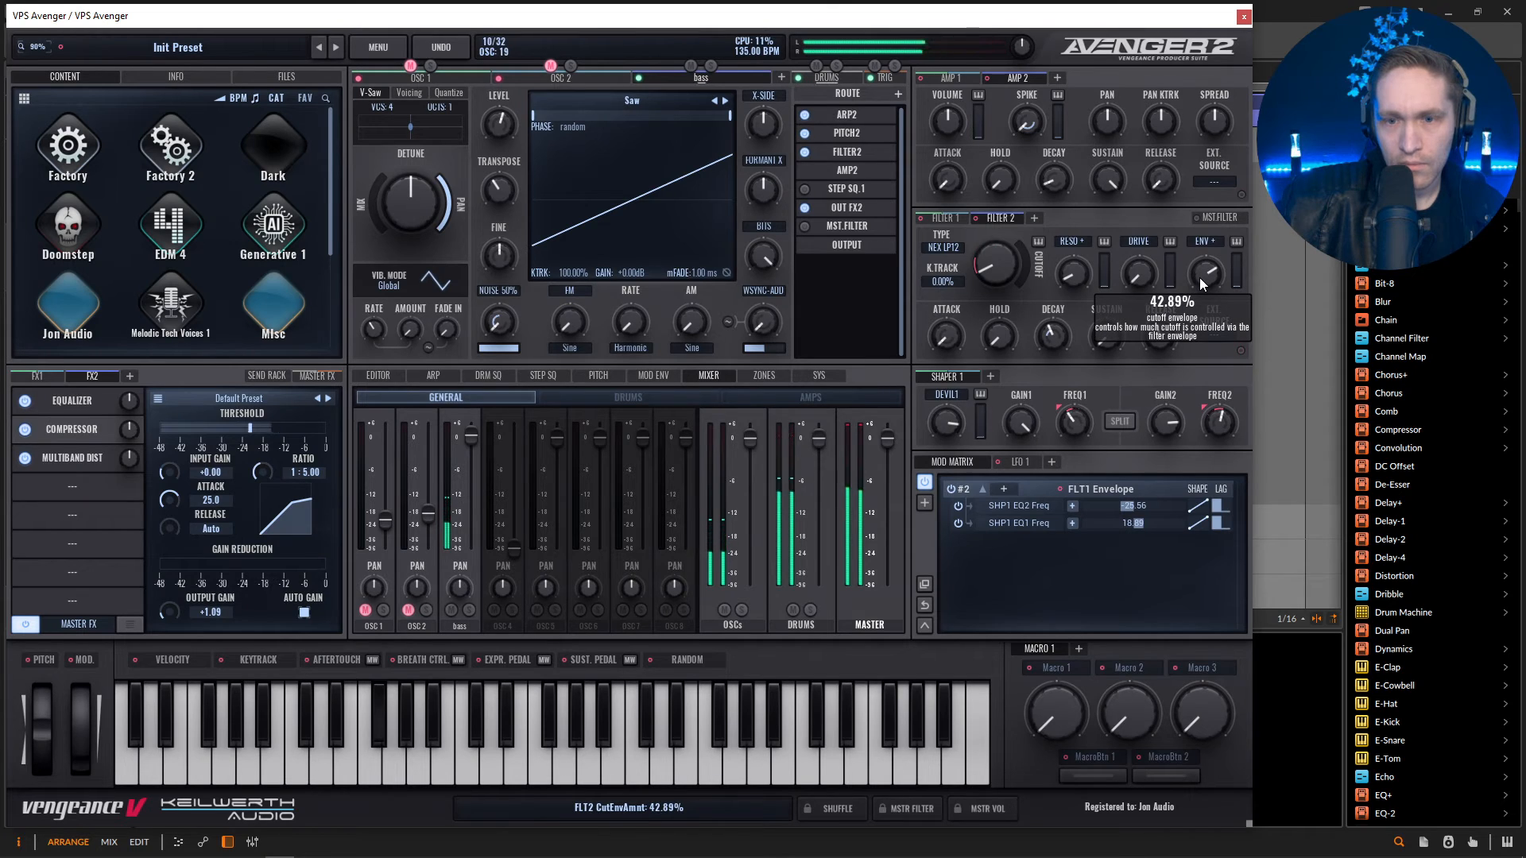
drag(1138, 275, 1137, 224)
mouse_move(1142, 278)
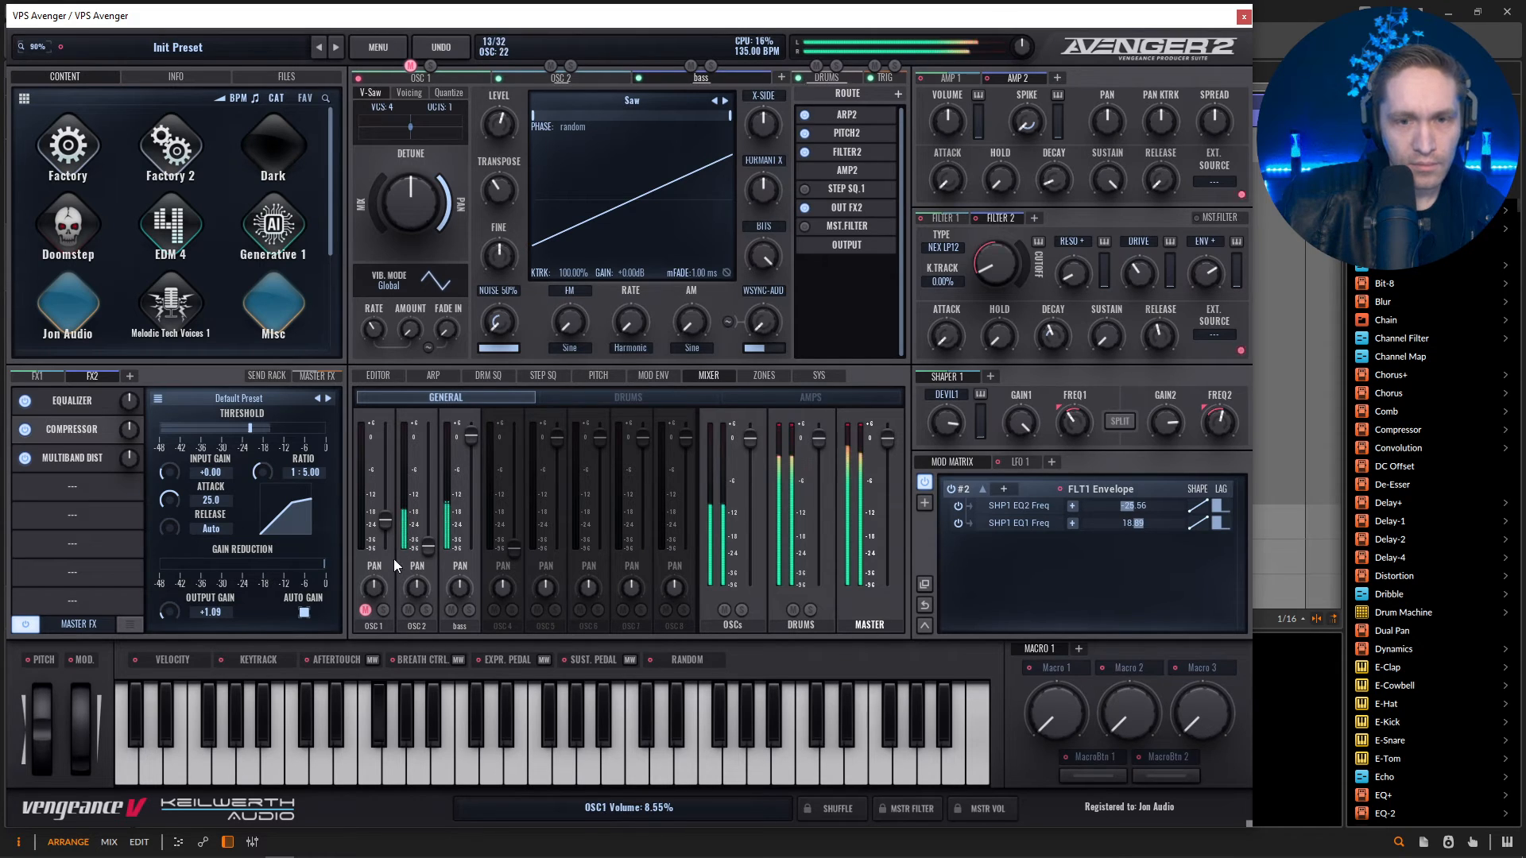
drag(385, 521, 399, 535)
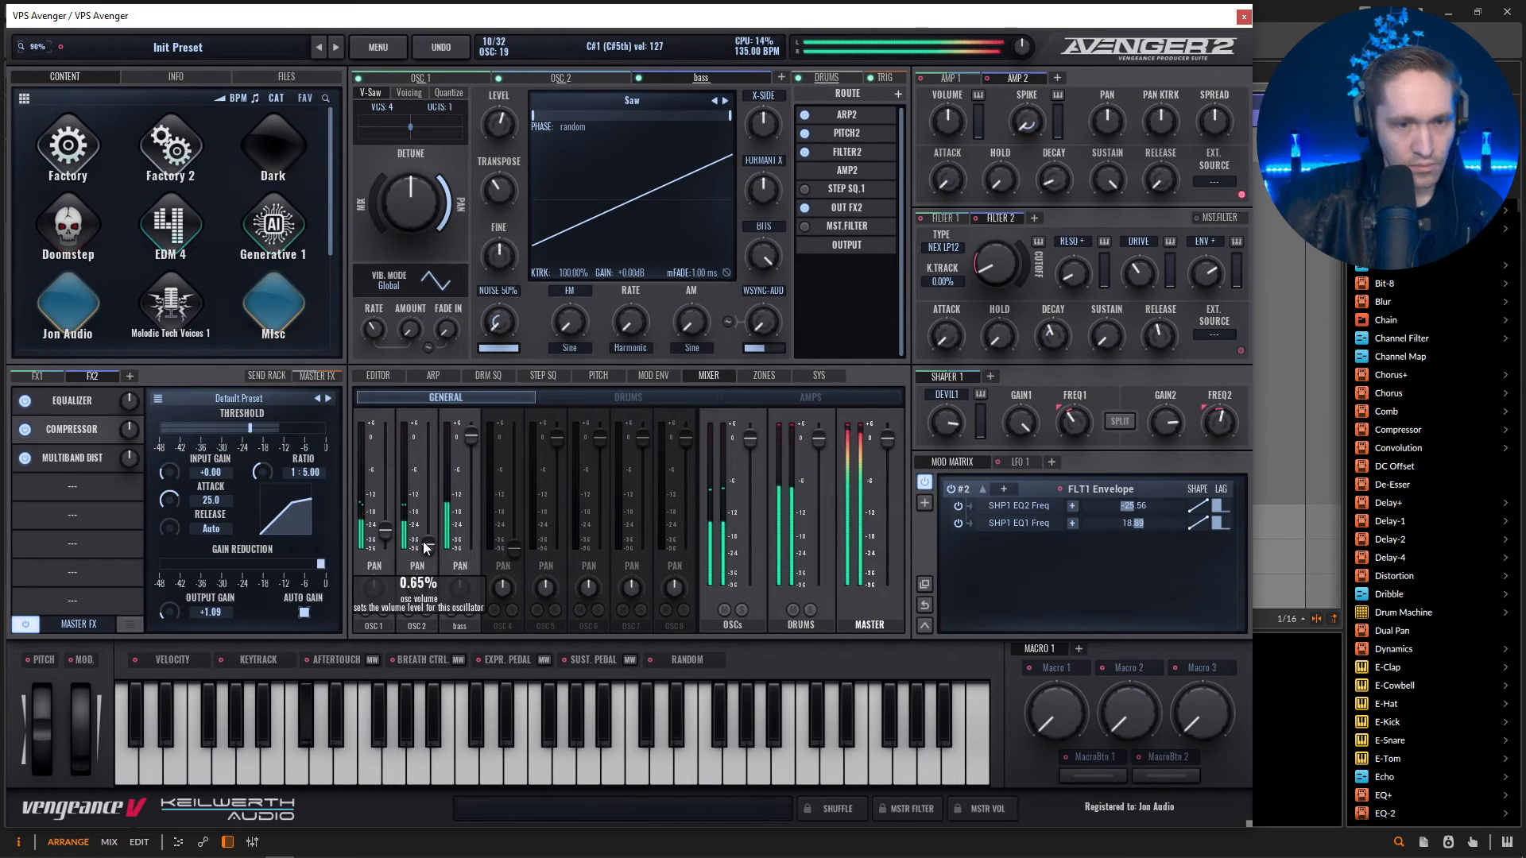
Open Arp 1's random pattern generator and roll a new pattern using the 6 Acid TB 1 scale.
click(430, 376)
click(389, 399)
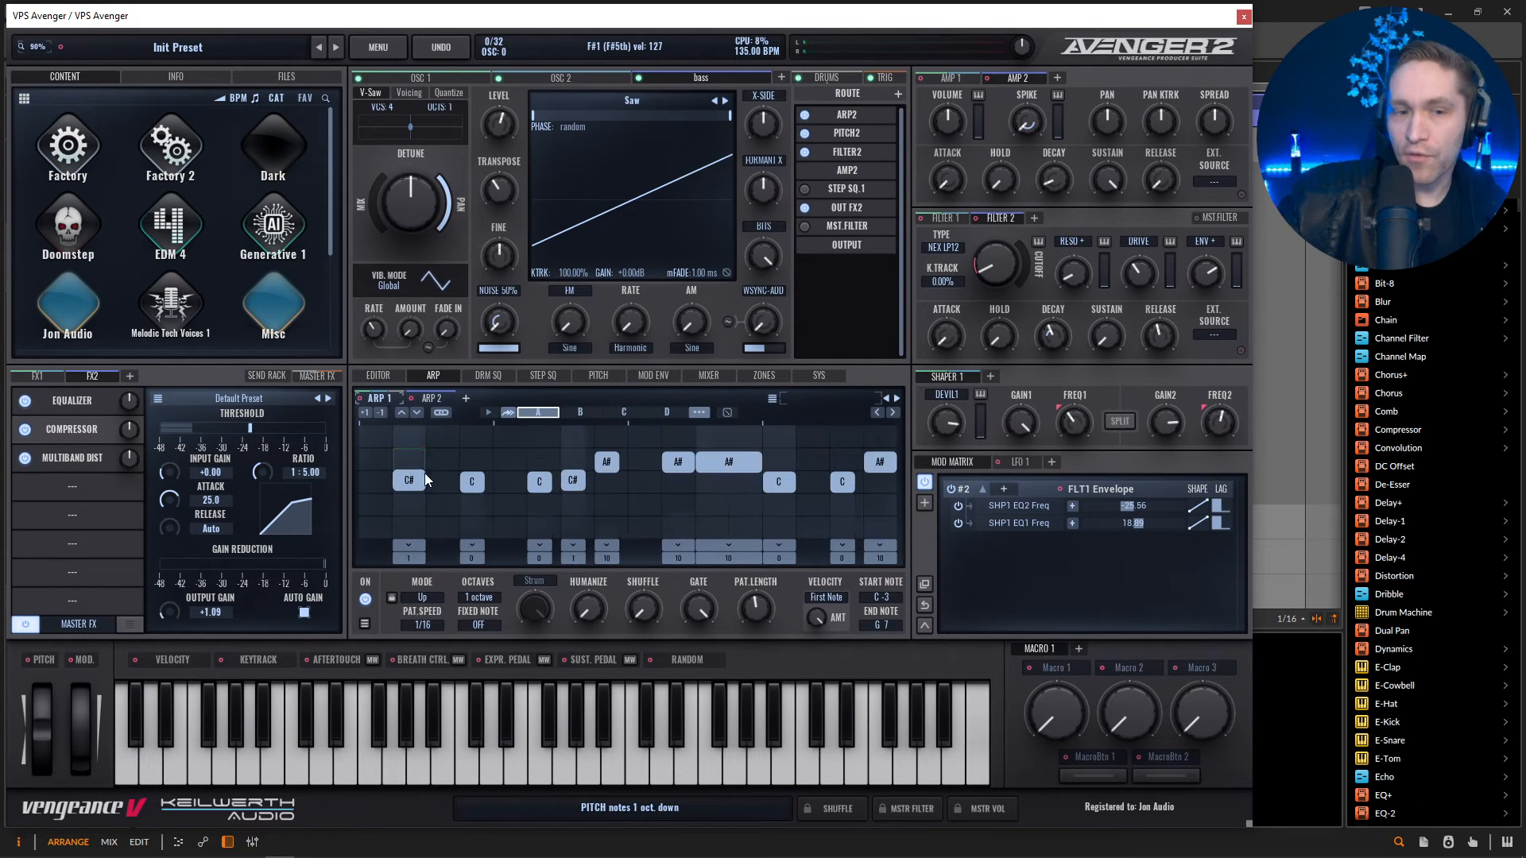
mouse_move(765, 608)
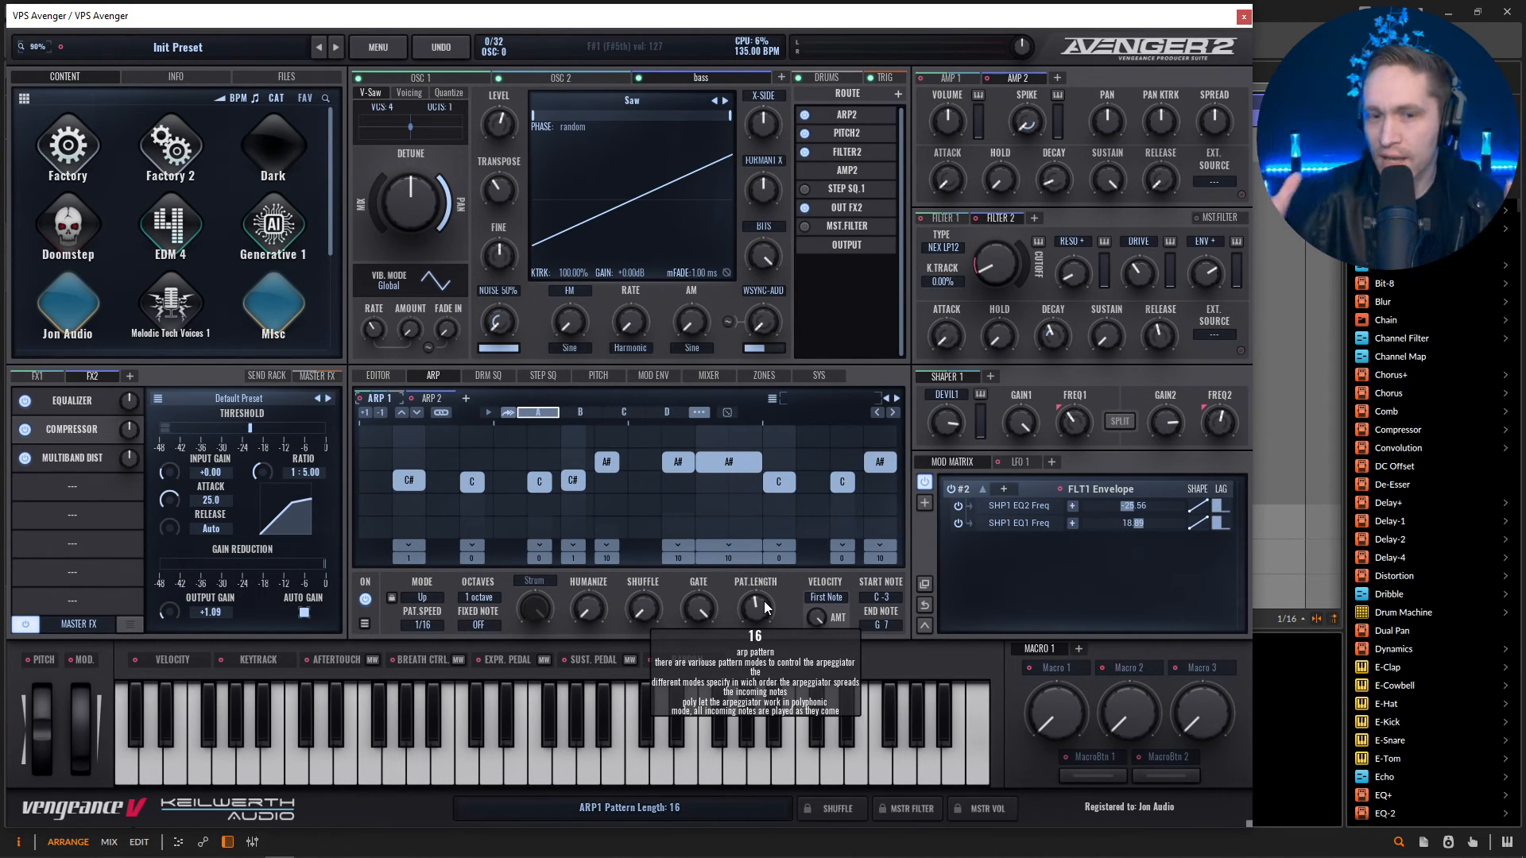
click(727, 413)
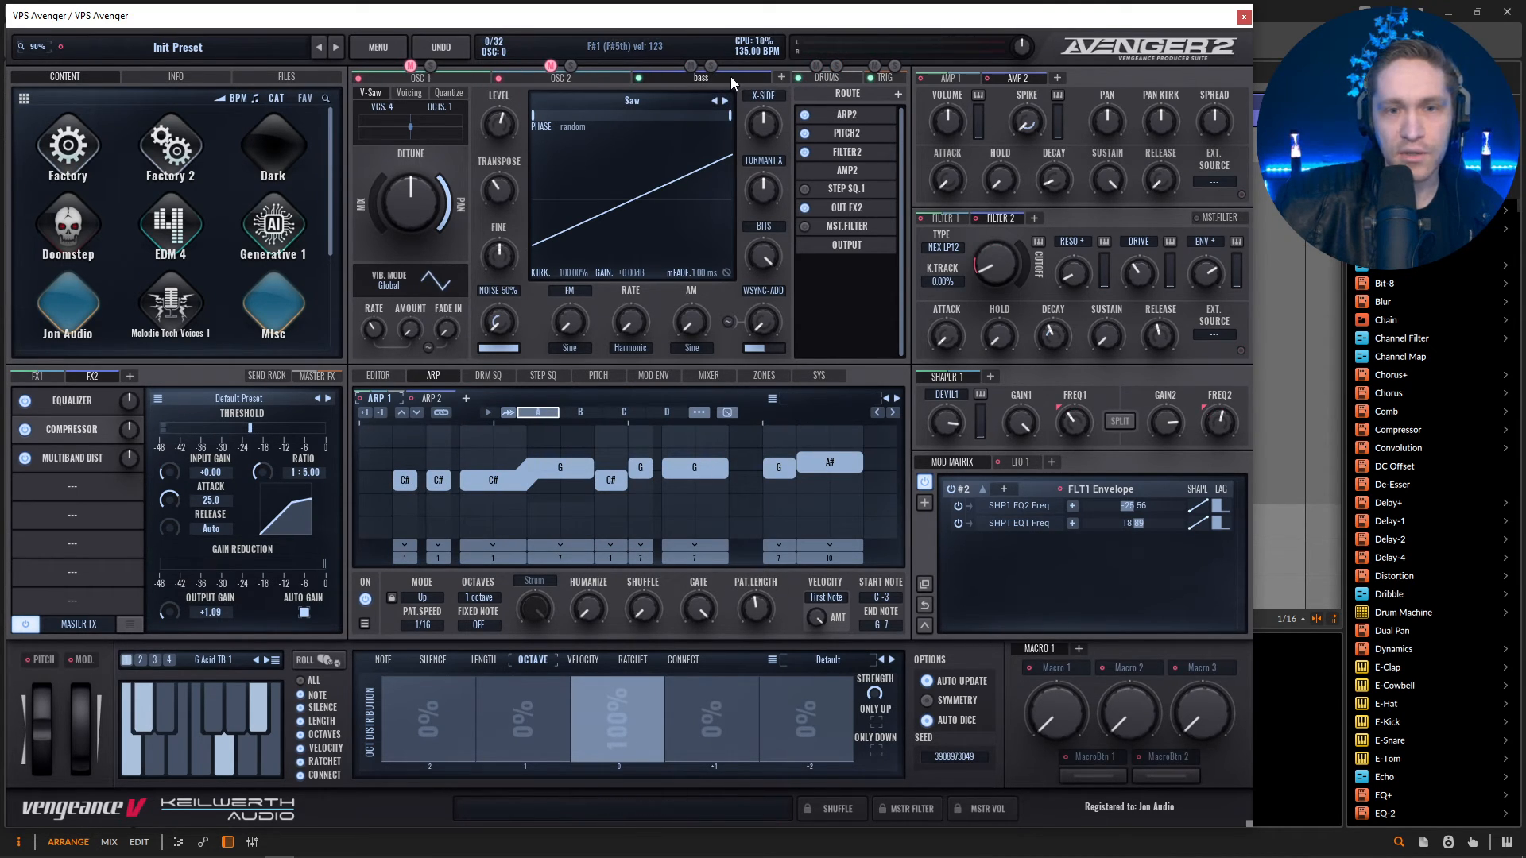
In Arp 2, raise the C note on step 13 by an octave and add a C note on step 1.
click(432, 398)
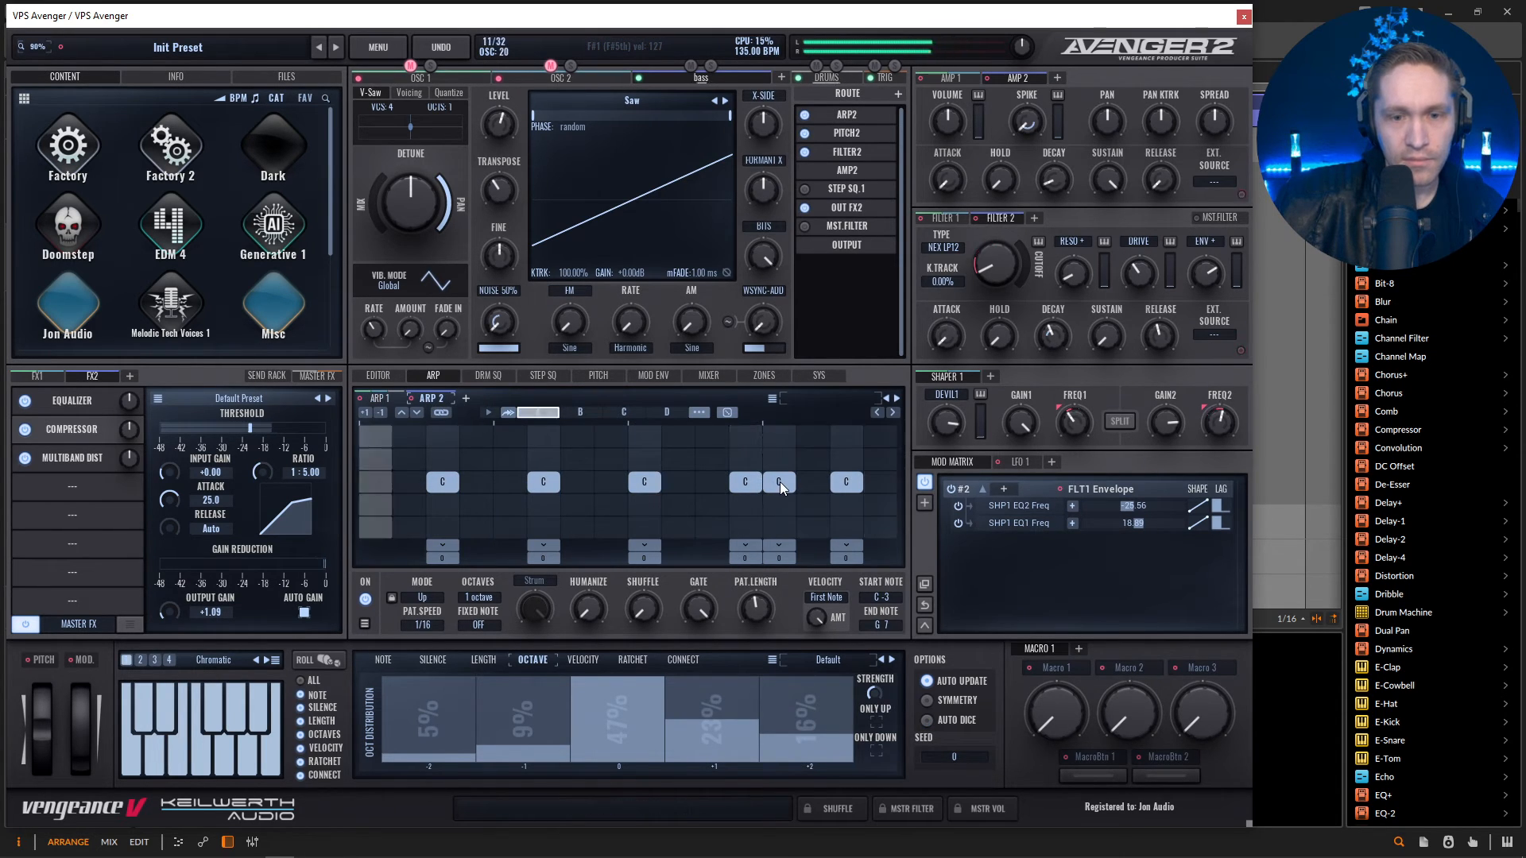
drag(779, 481, 791, 474)
key(space)
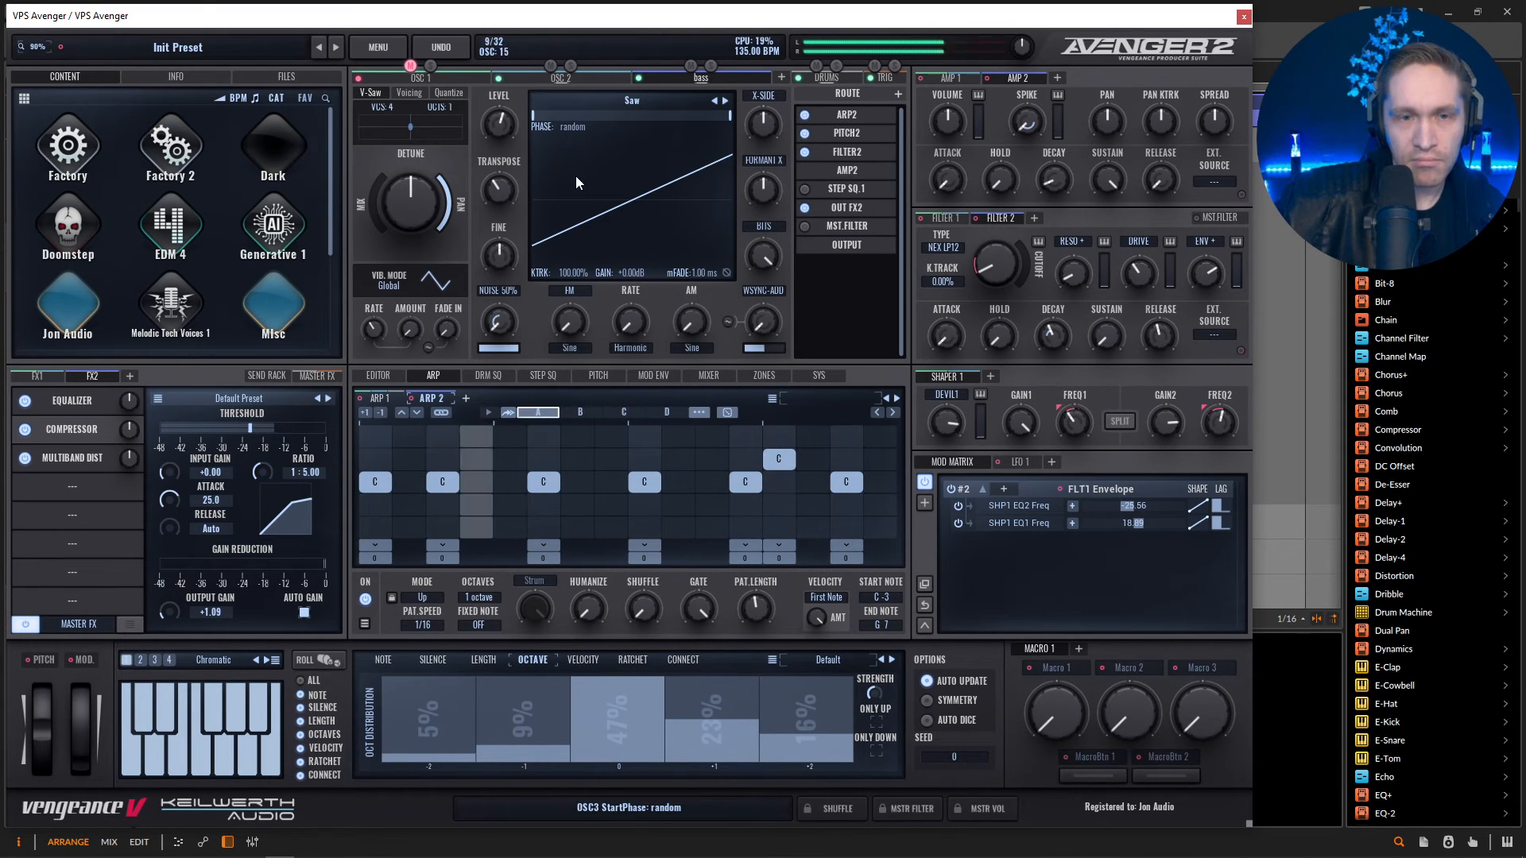
Reset the FX2 compressor's output gain to 0.00, toggling OSC 1's mute to compare the bass alone and in the mix.
click(408, 72)
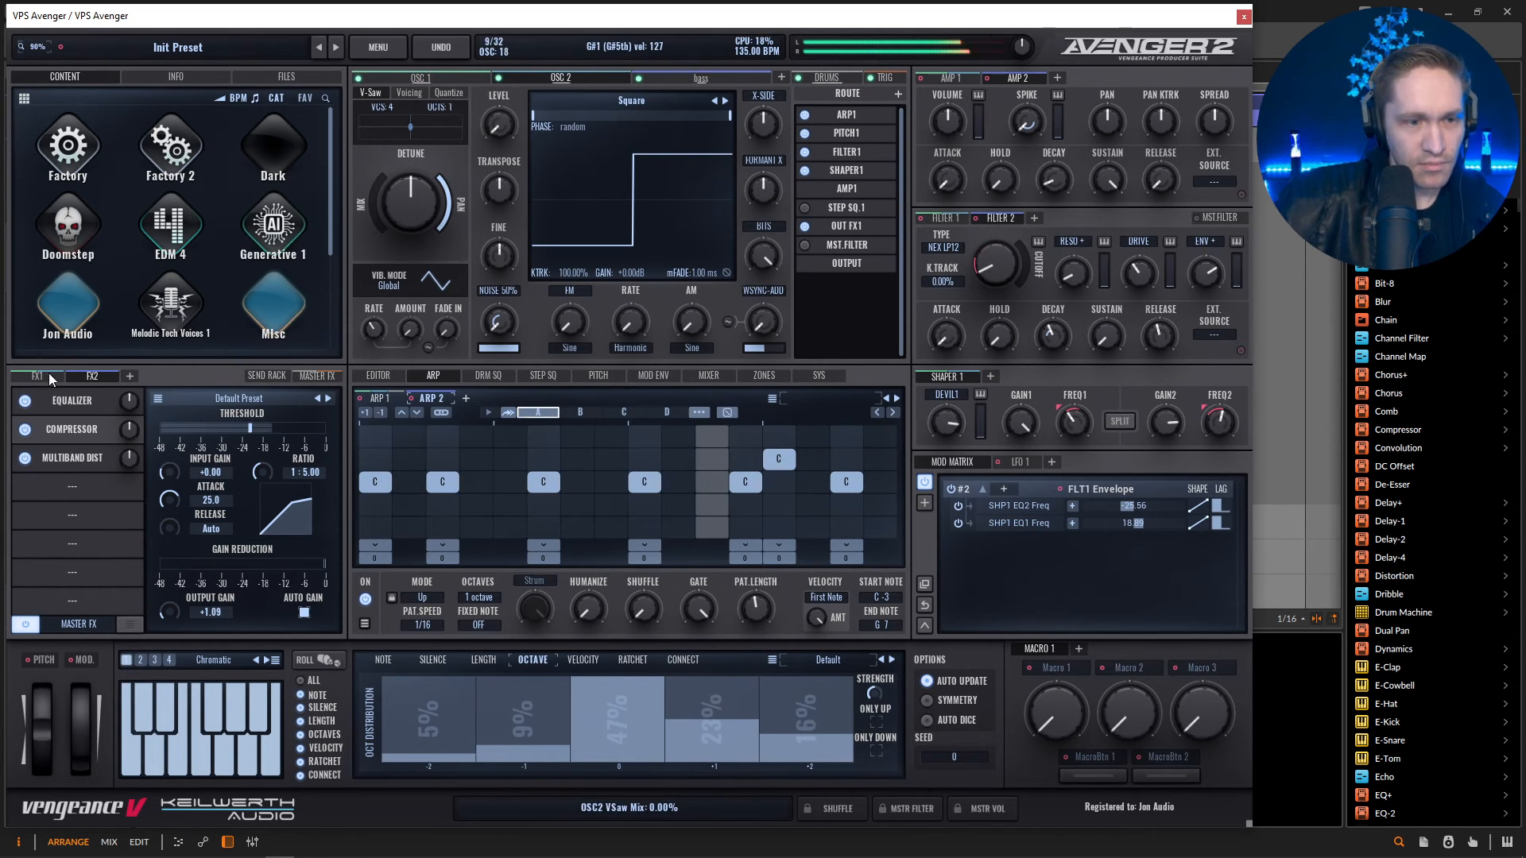
double_click(175, 607)
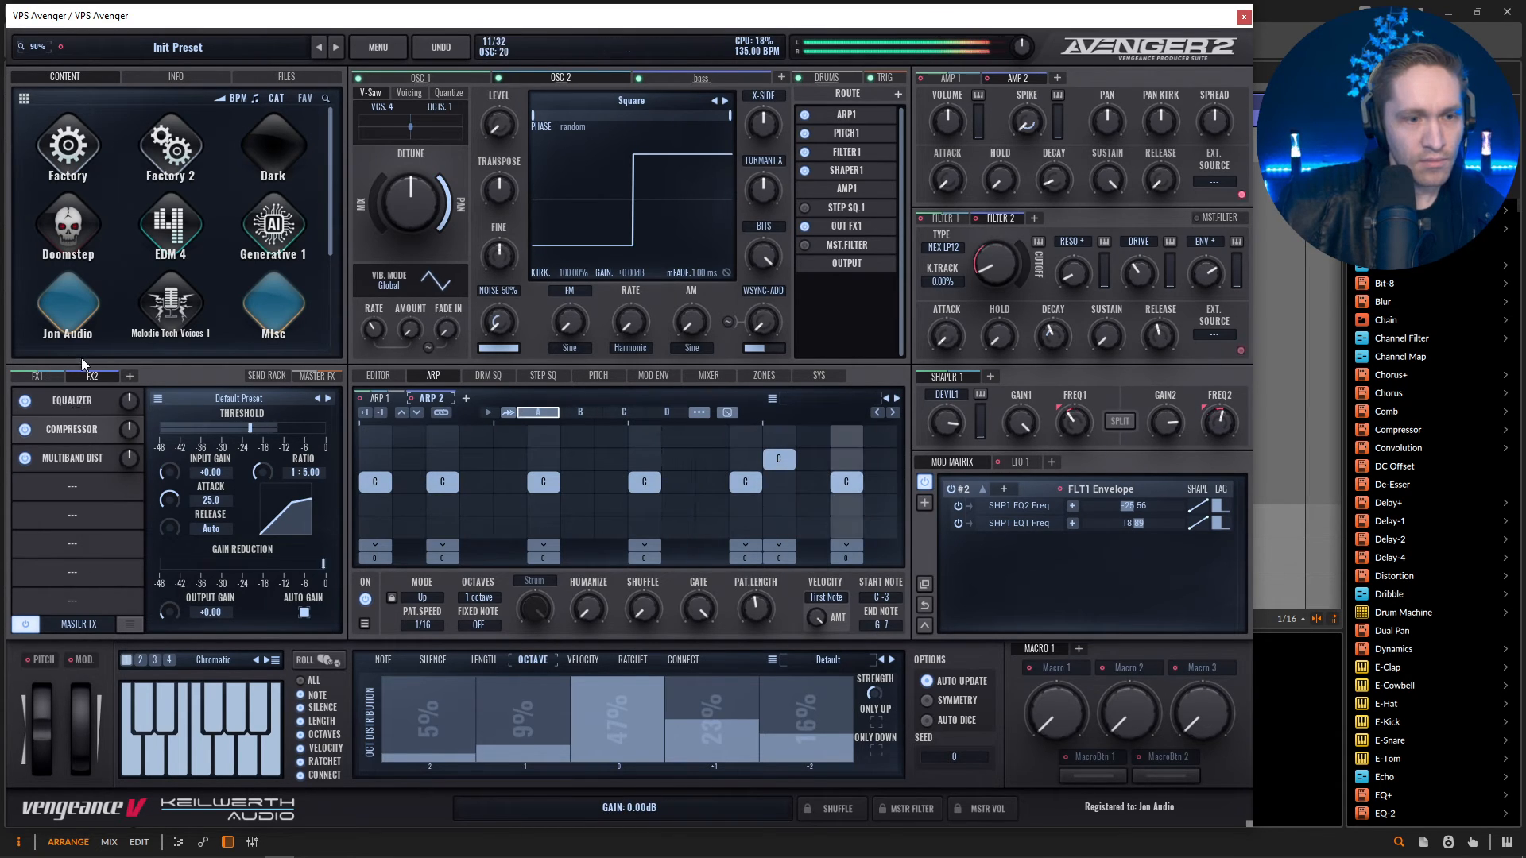
click(411, 66)
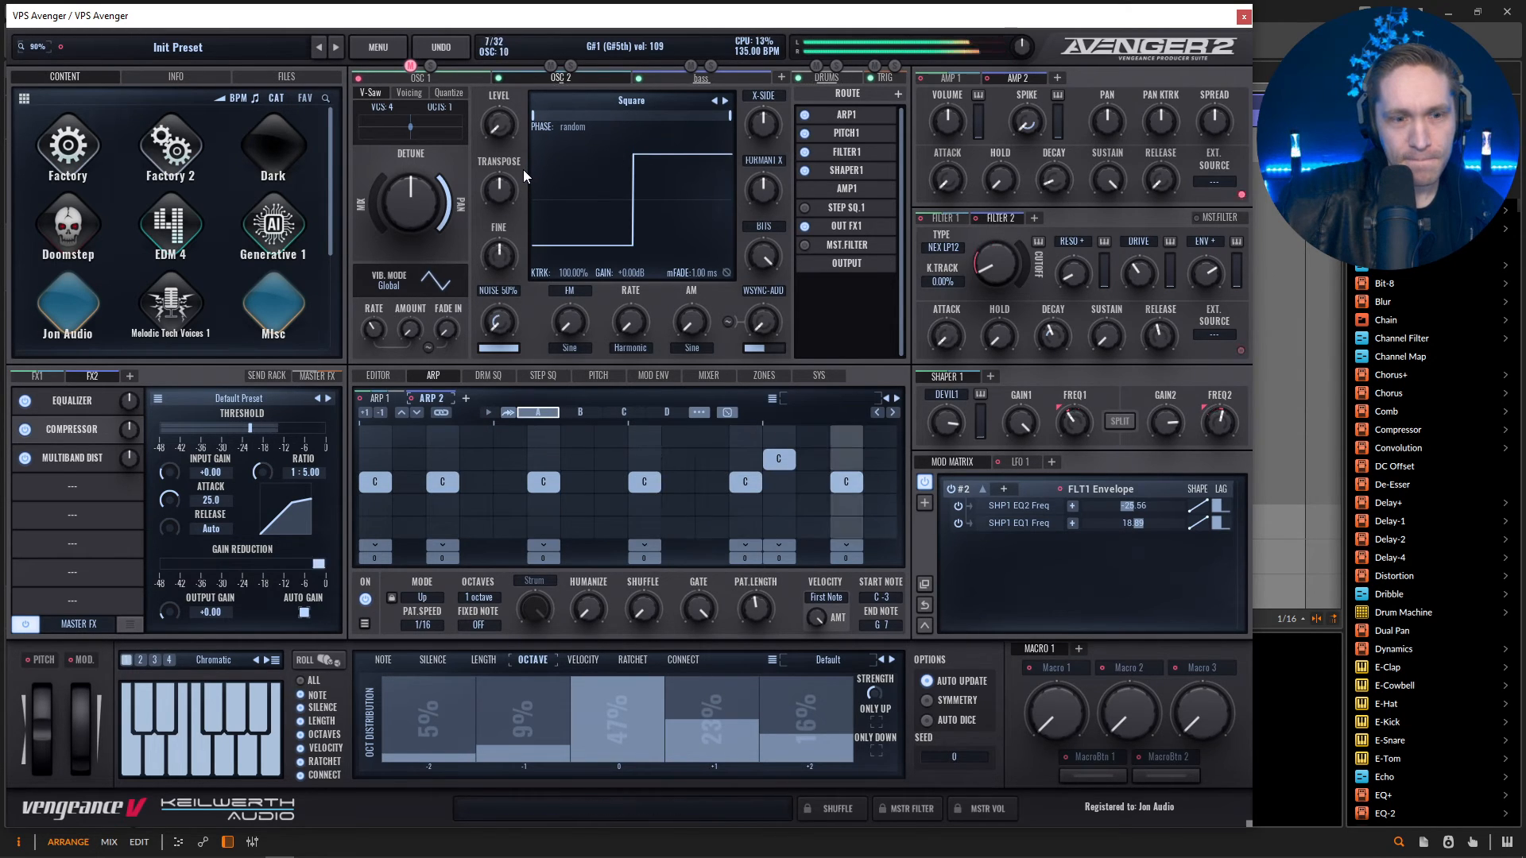
drag(169, 611, 170, 620)
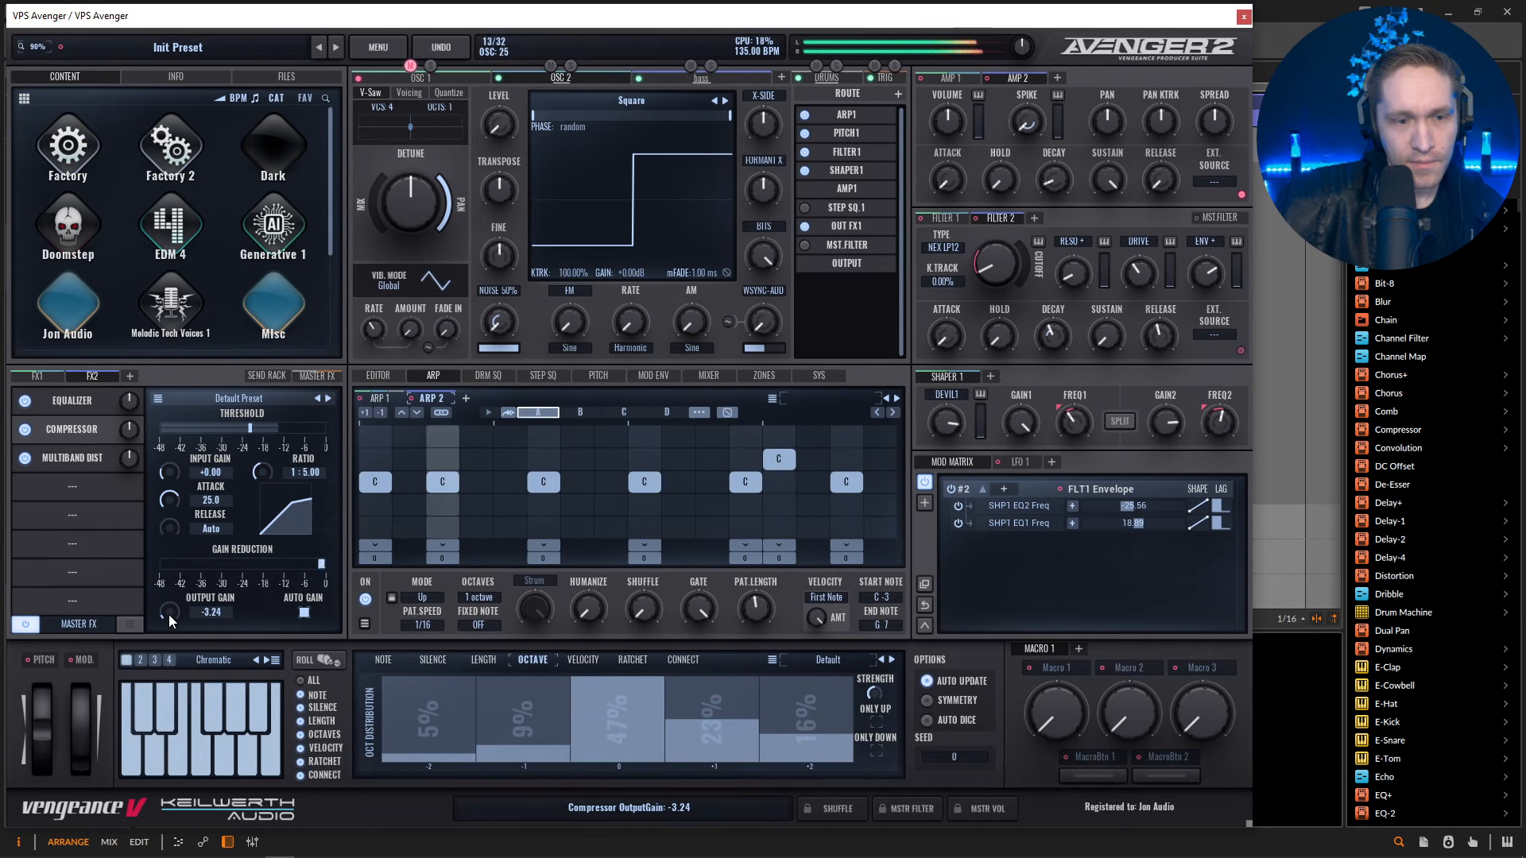
click(37, 376)
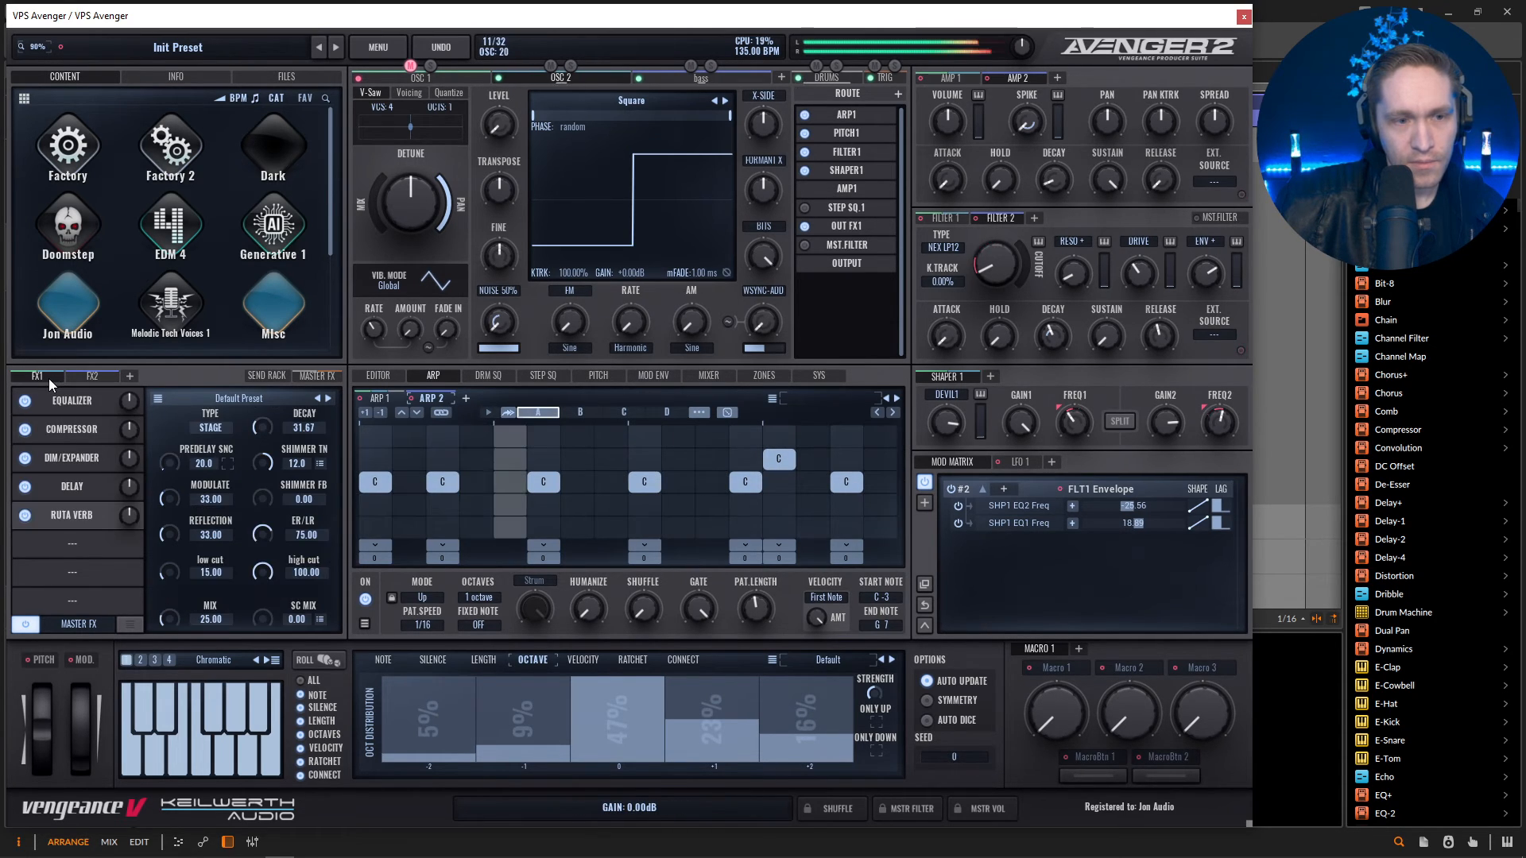
click(97, 378)
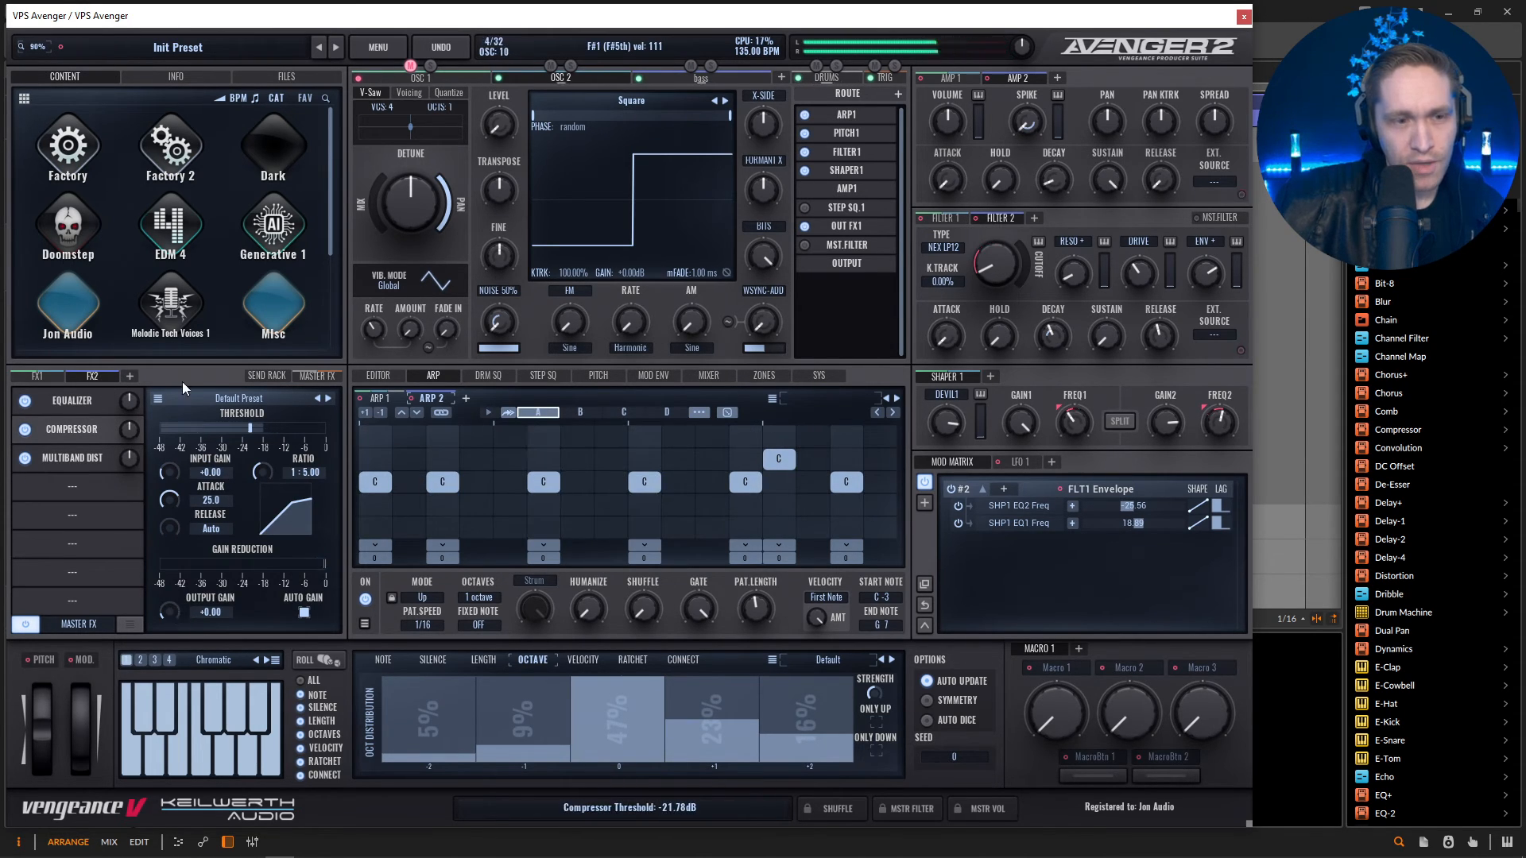
Set Filter 1's cutoff to 132.58 Hz and assign Macro 1 to it with an amount of 28.92, testing the macro's sweep.
click(52, 376)
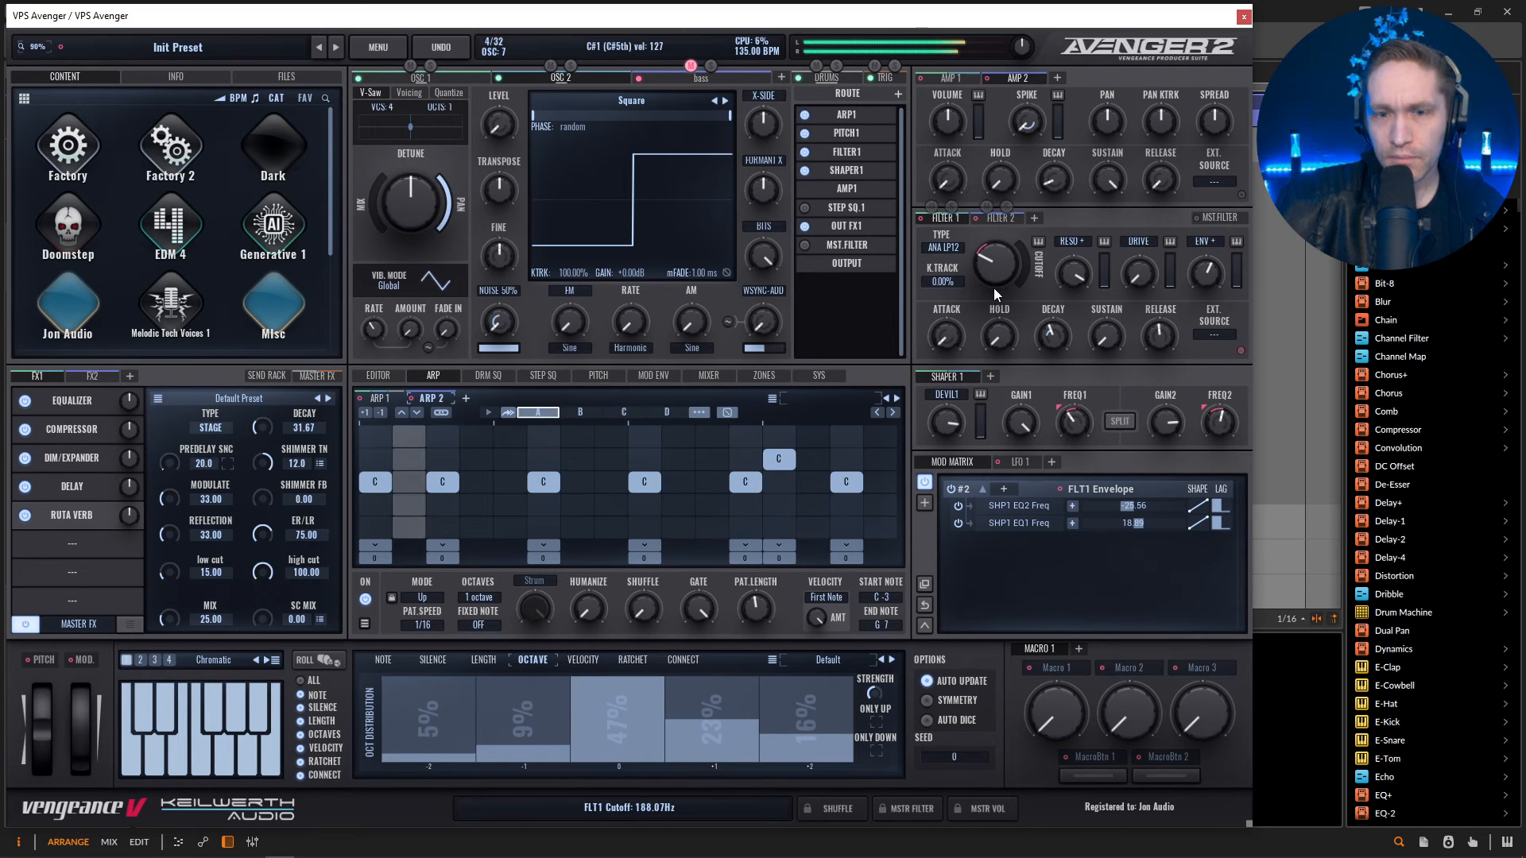
mouse_move(993, 278)
mouse_down()
mouse_move(1000, 311)
mouse_move(986, 282)
mouse_move(1000, 268)
mouse_up()
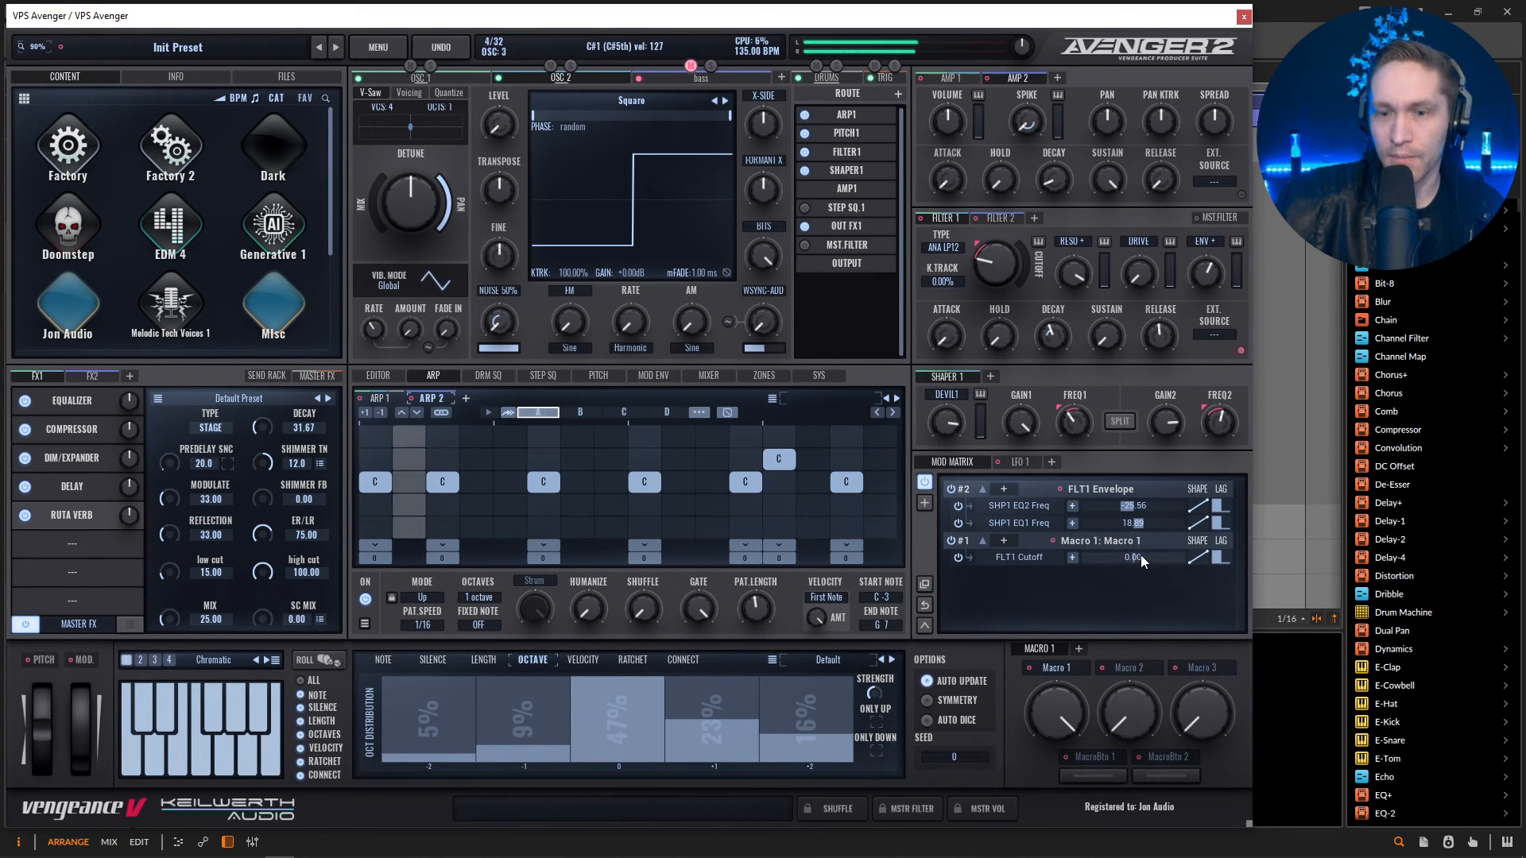
drag(1142, 562, 1157, 564)
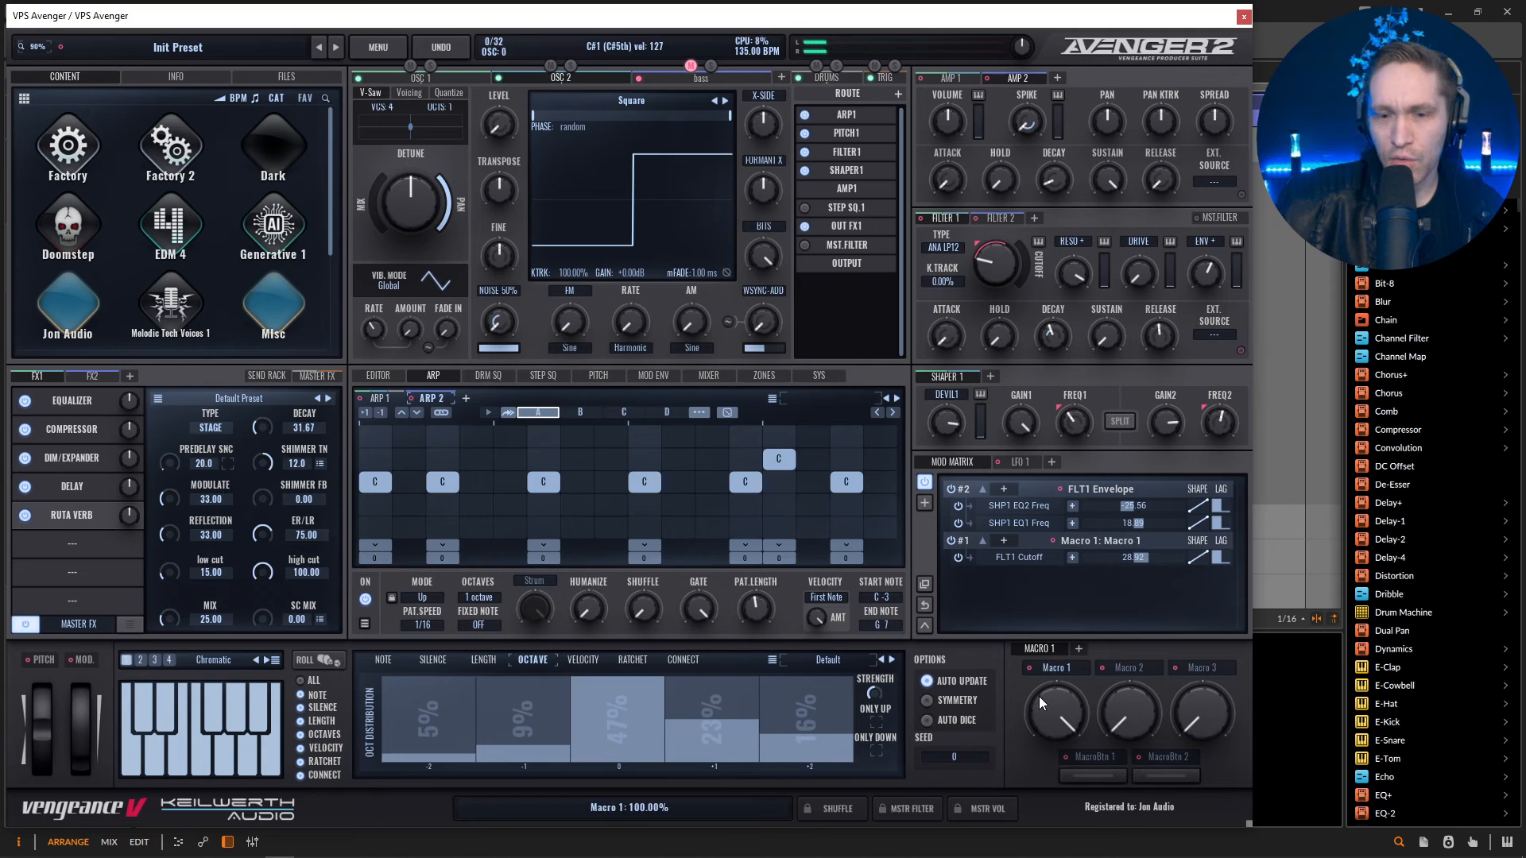
drag(1057, 730, 1056, 798)
drag(1069, 728, 1068, 747)
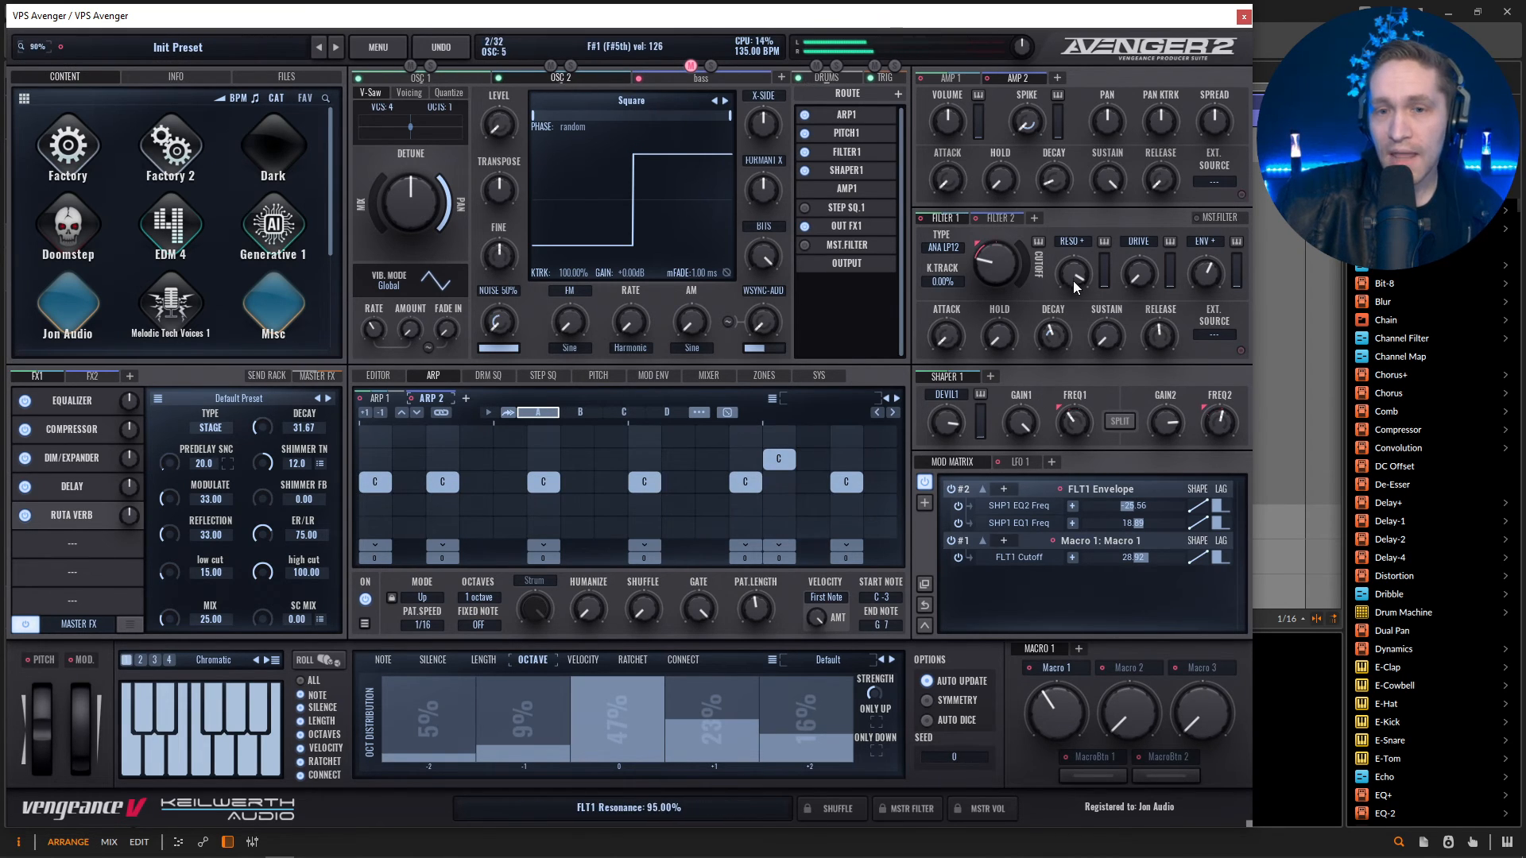
Try the T-Bee LP18 low-pass type on Filter 1 with reduced resonance and Macro 1 at 70.56%.
drag(1074, 287, 1073, 340)
mouse_move(954, 262)
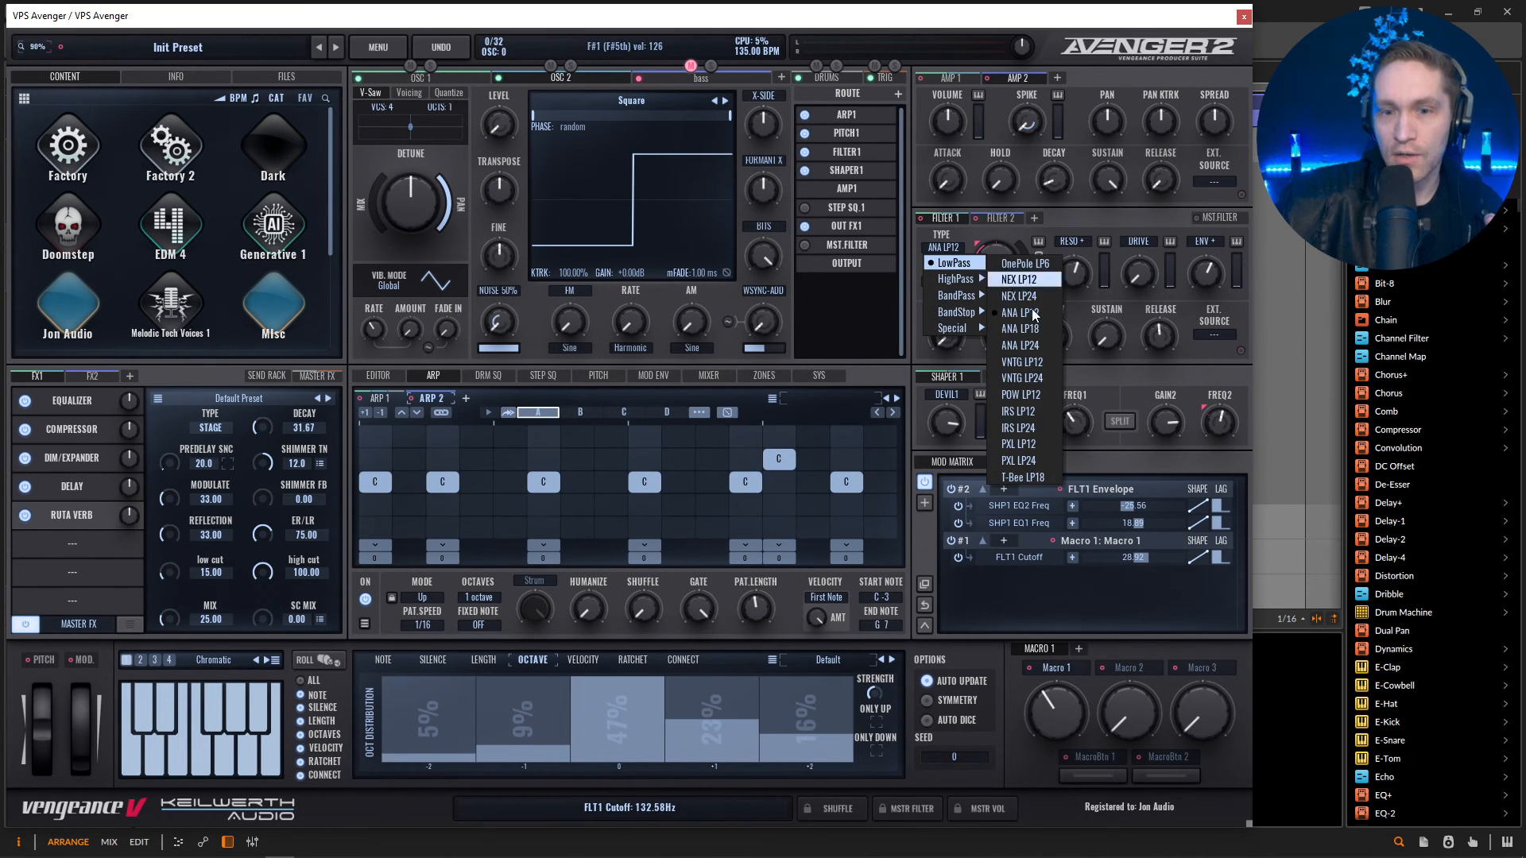
click(1026, 476)
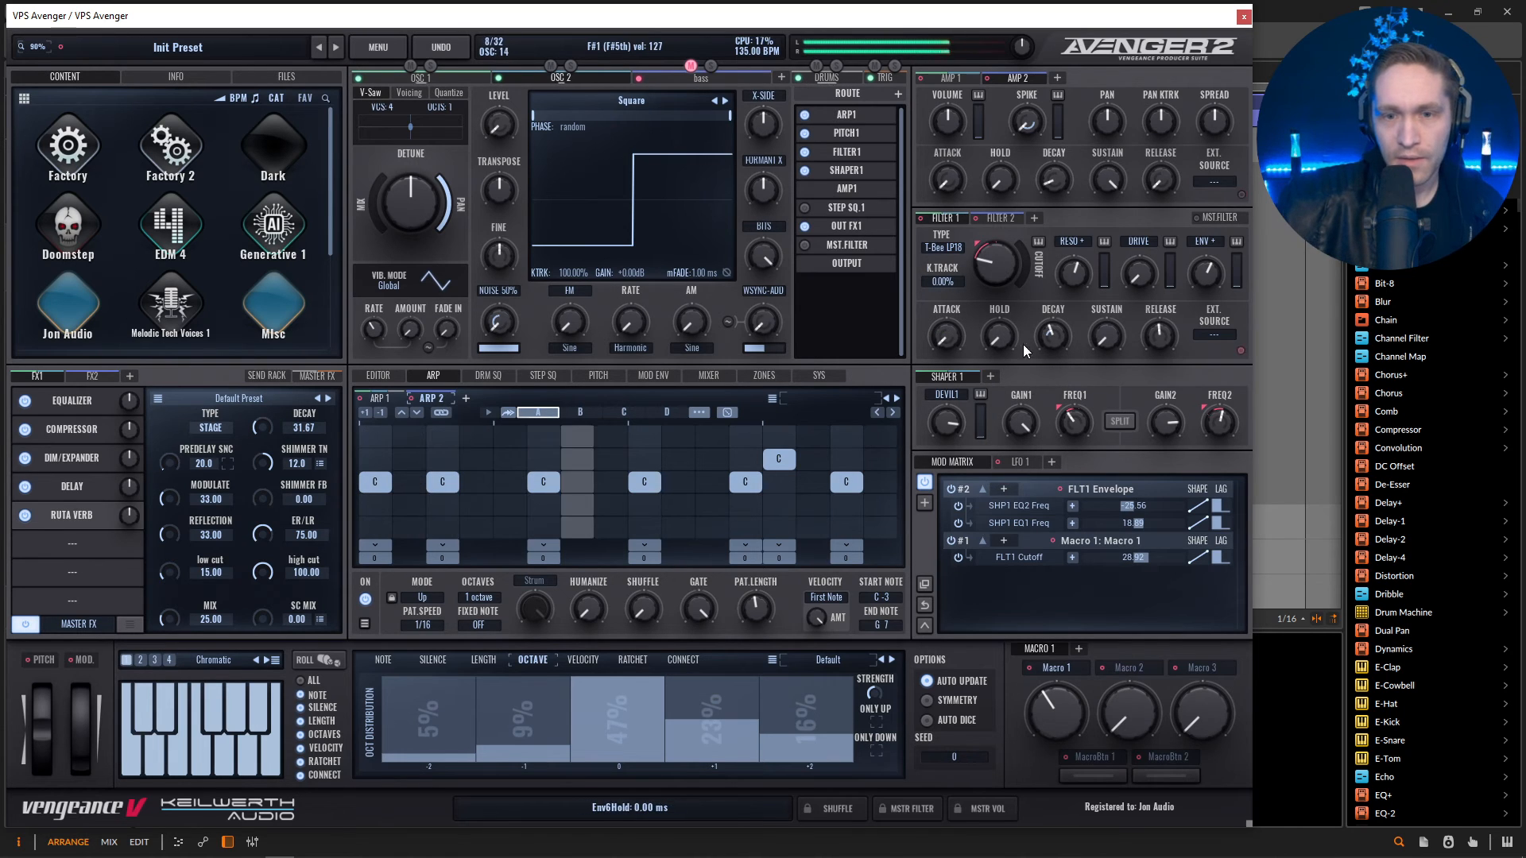
drag(1073, 733, 1075, 700)
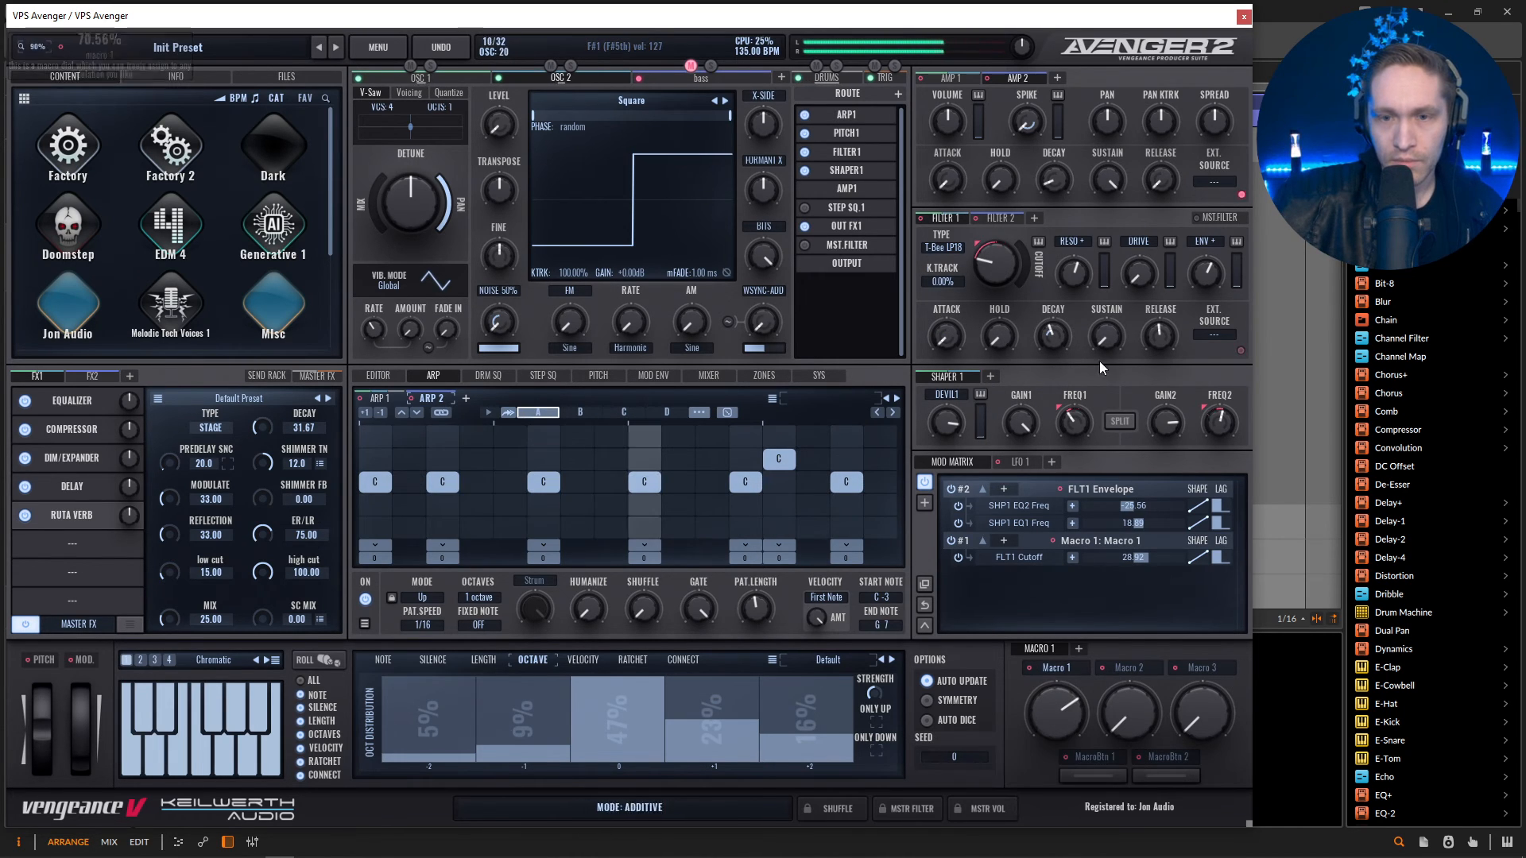
Raise Filter 1's resonance and drive, adjust its envelope decay and set its cutoff to 137.46 Hz.
mouse_move(1000, 274)
mouse_down()
mouse_move(1005, 229)
mouse_move(1004, 248)
mouse_up()
drag(1210, 266, 1146, 159)
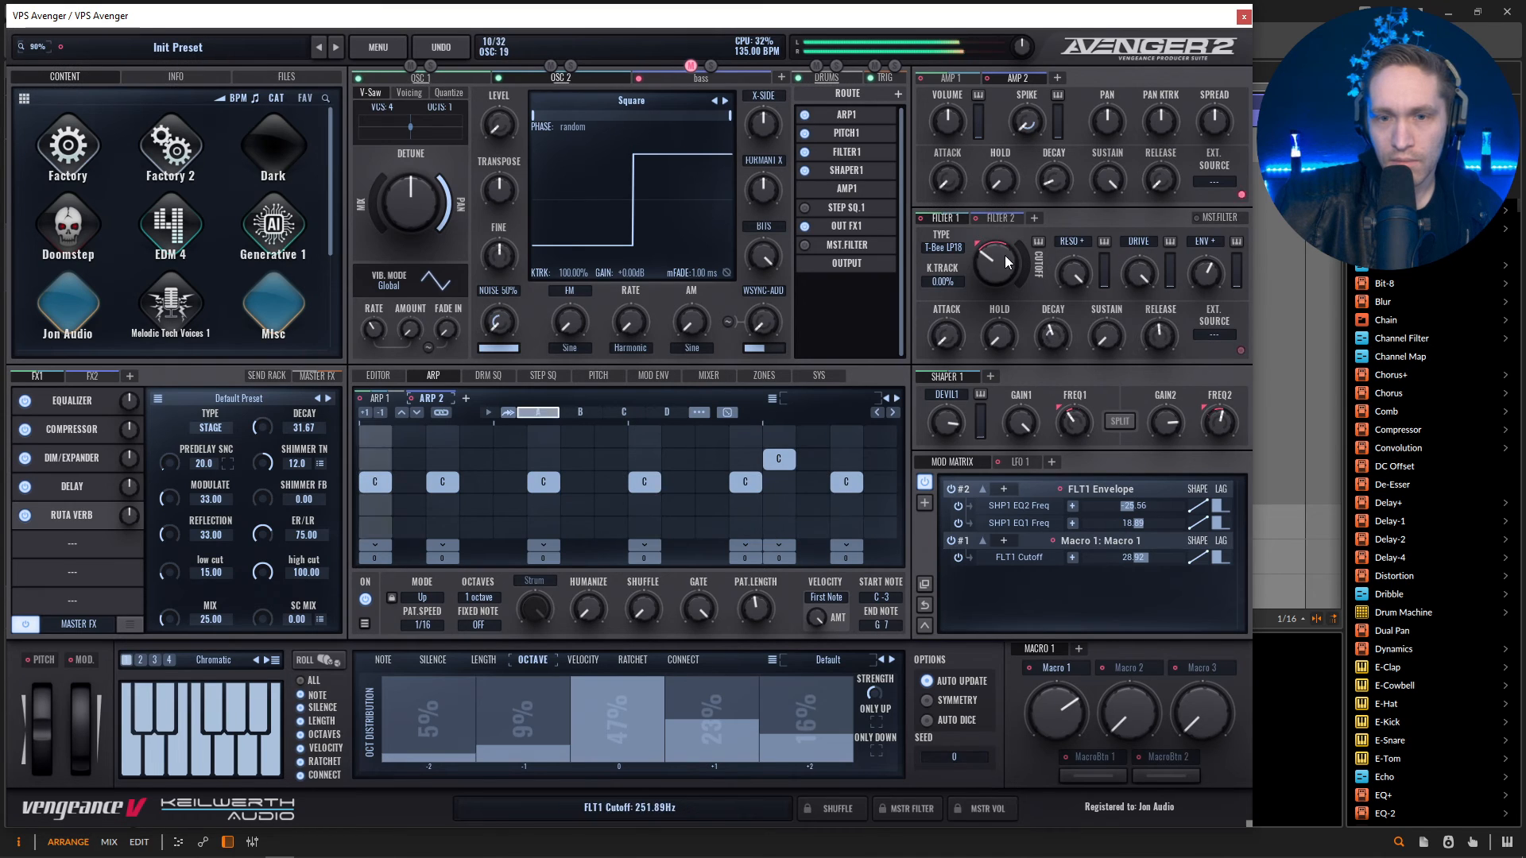
drag(991, 256, 992, 270)
drag(1145, 272, 1210, 282)
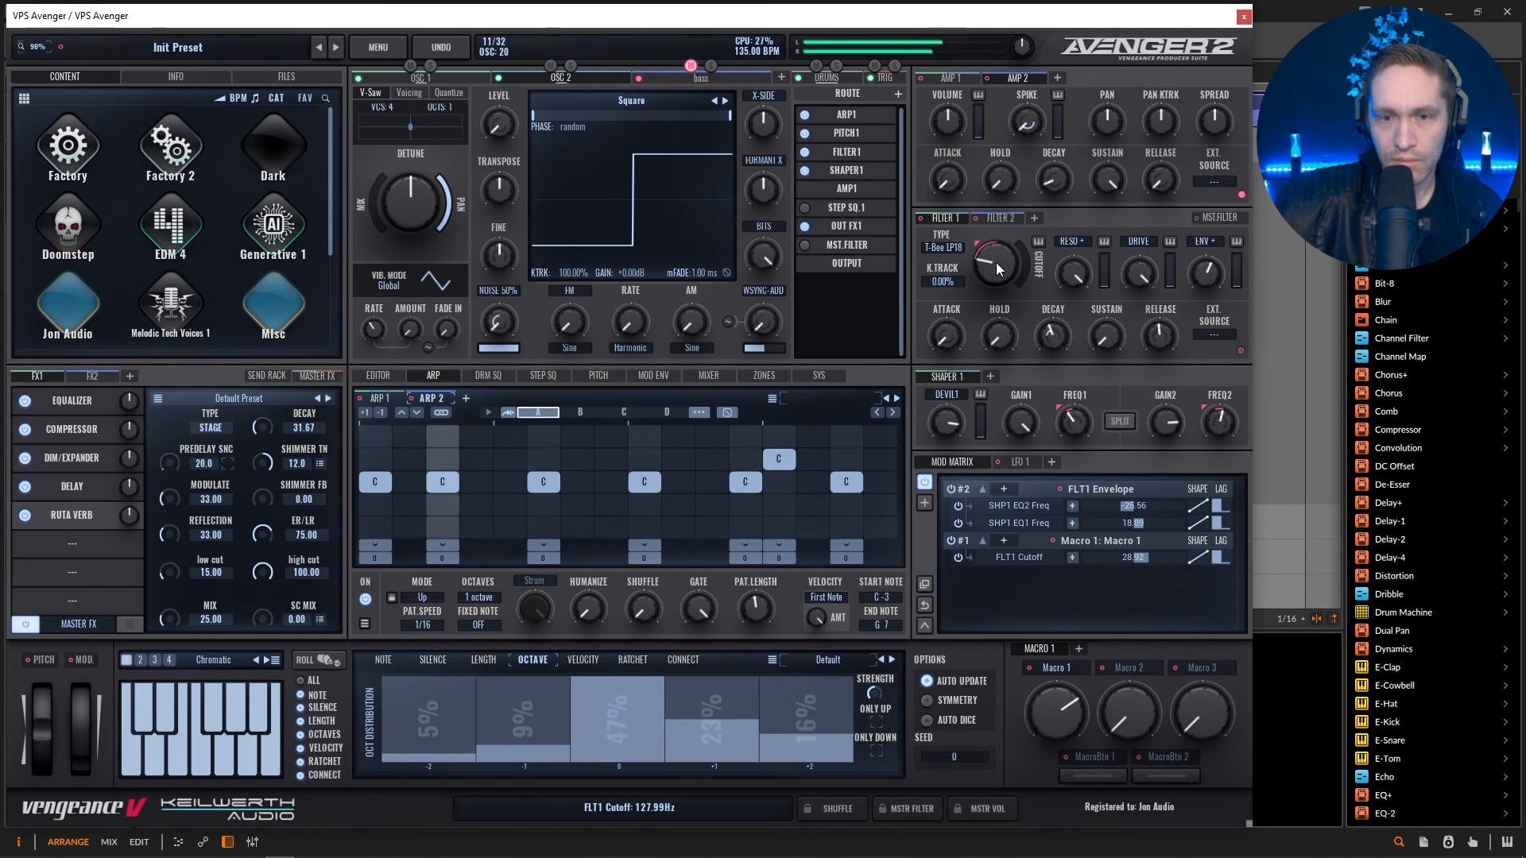
mouse_move(997, 268)
mouse_down()
mouse_move(1000, 290)
mouse_move(998, 275)
mouse_up()
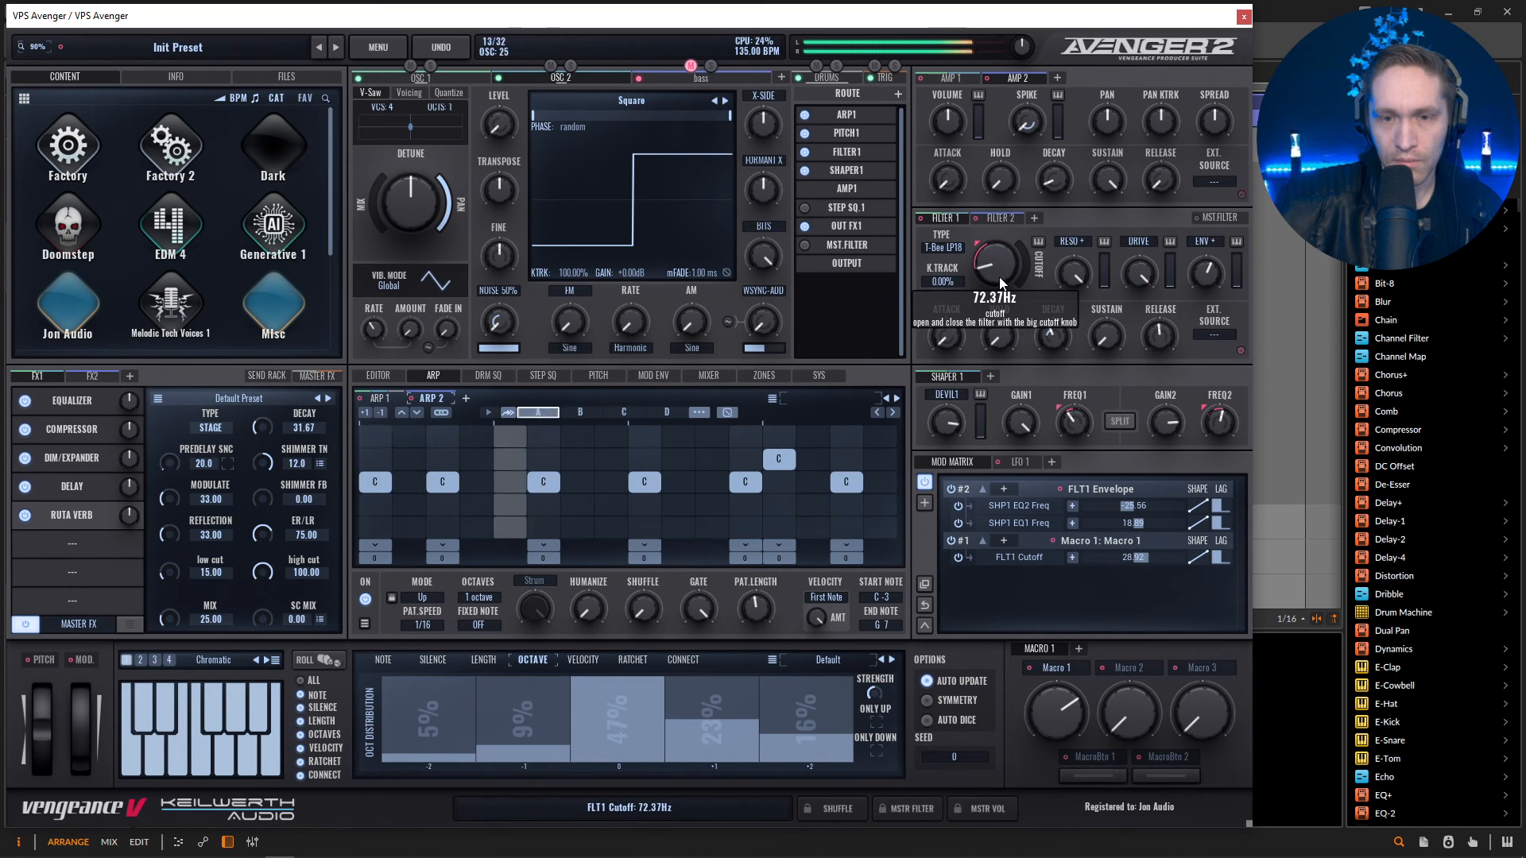
drag(1055, 332, 1059, 341)
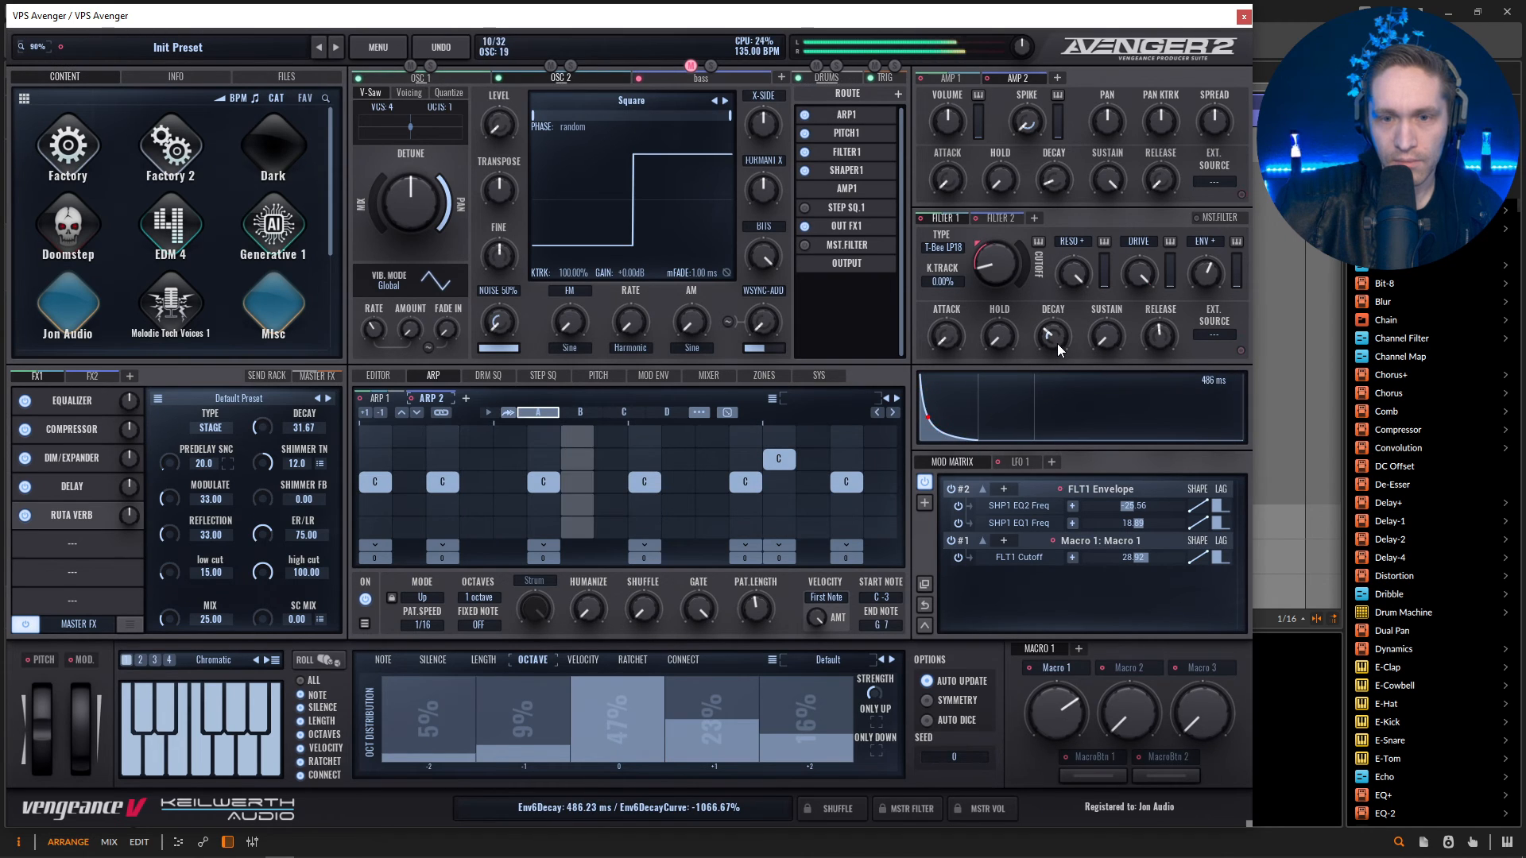
drag(998, 273, 999, 265)
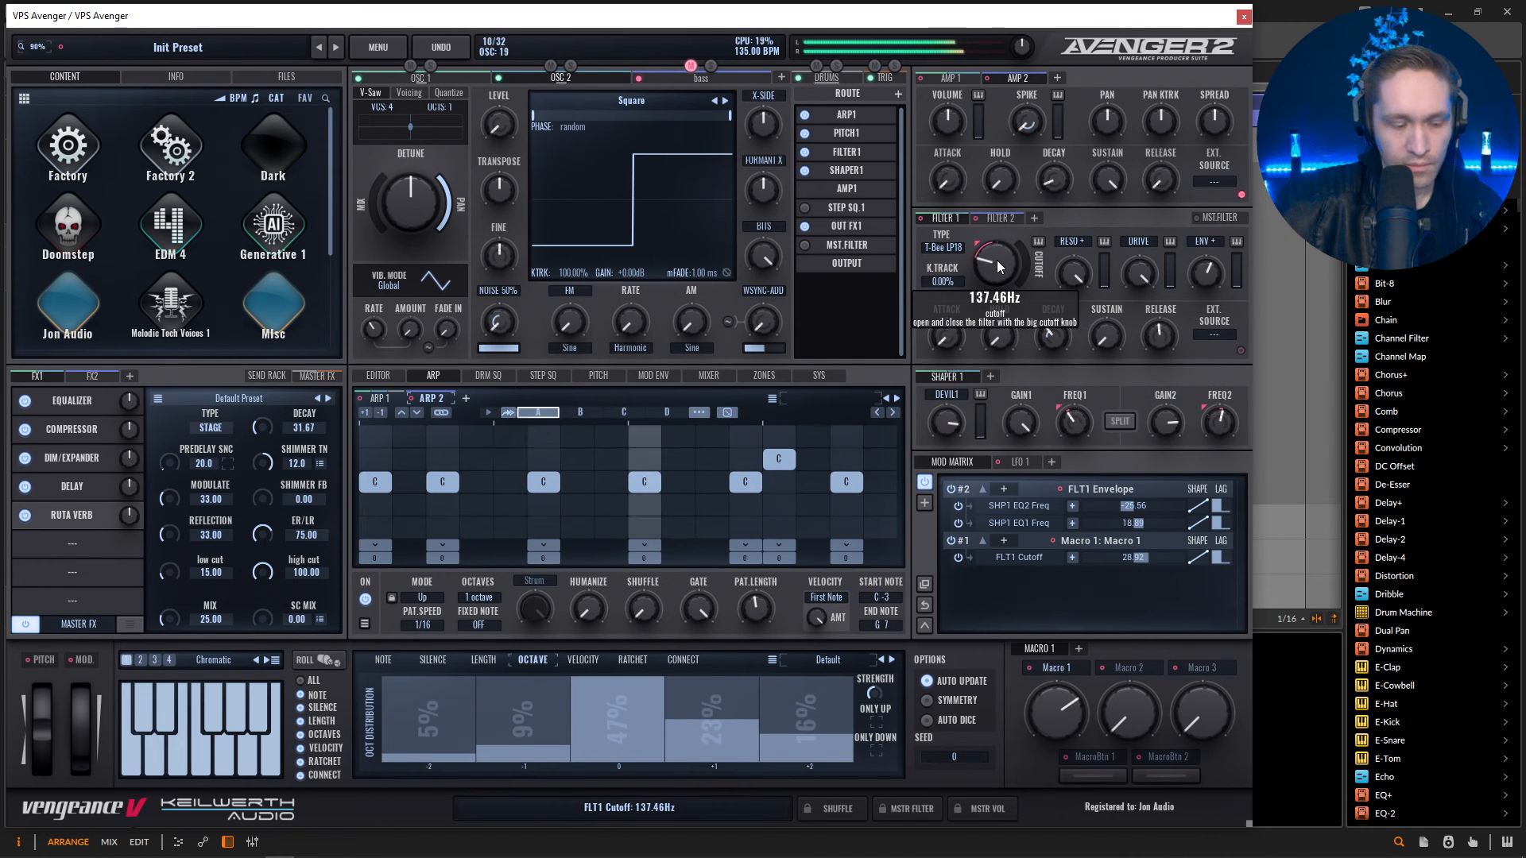
Raise Macro 1's amount on Filter 1's cutoff to 39.57 with the macro at 100%, and switch the filter type to ANA LP18.
drag(1056, 713, 1040, 438)
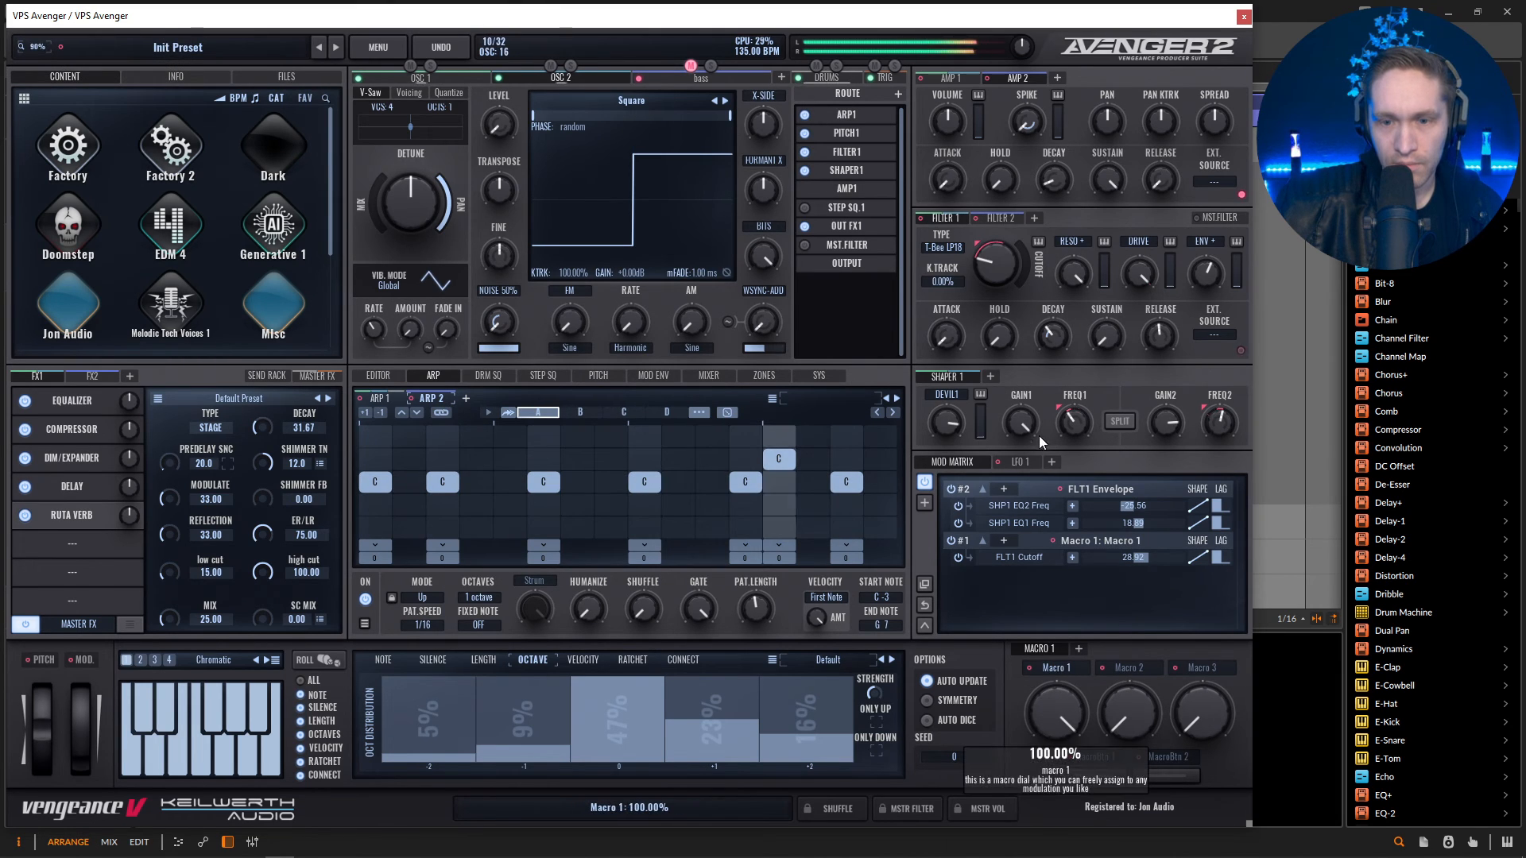
drag(1149, 558, 1153, 562)
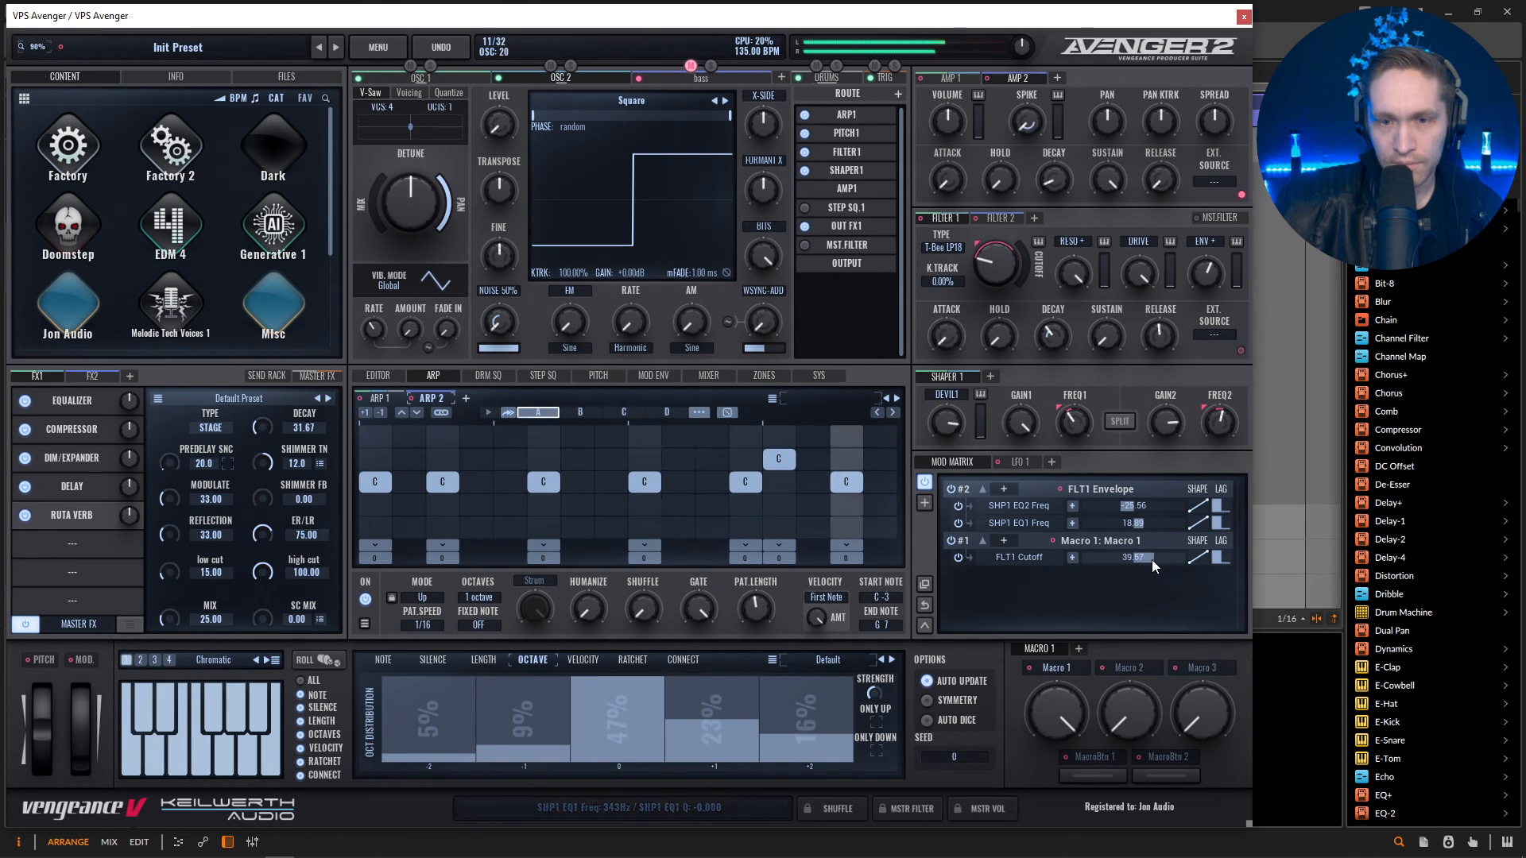
mouse_move(962, 264)
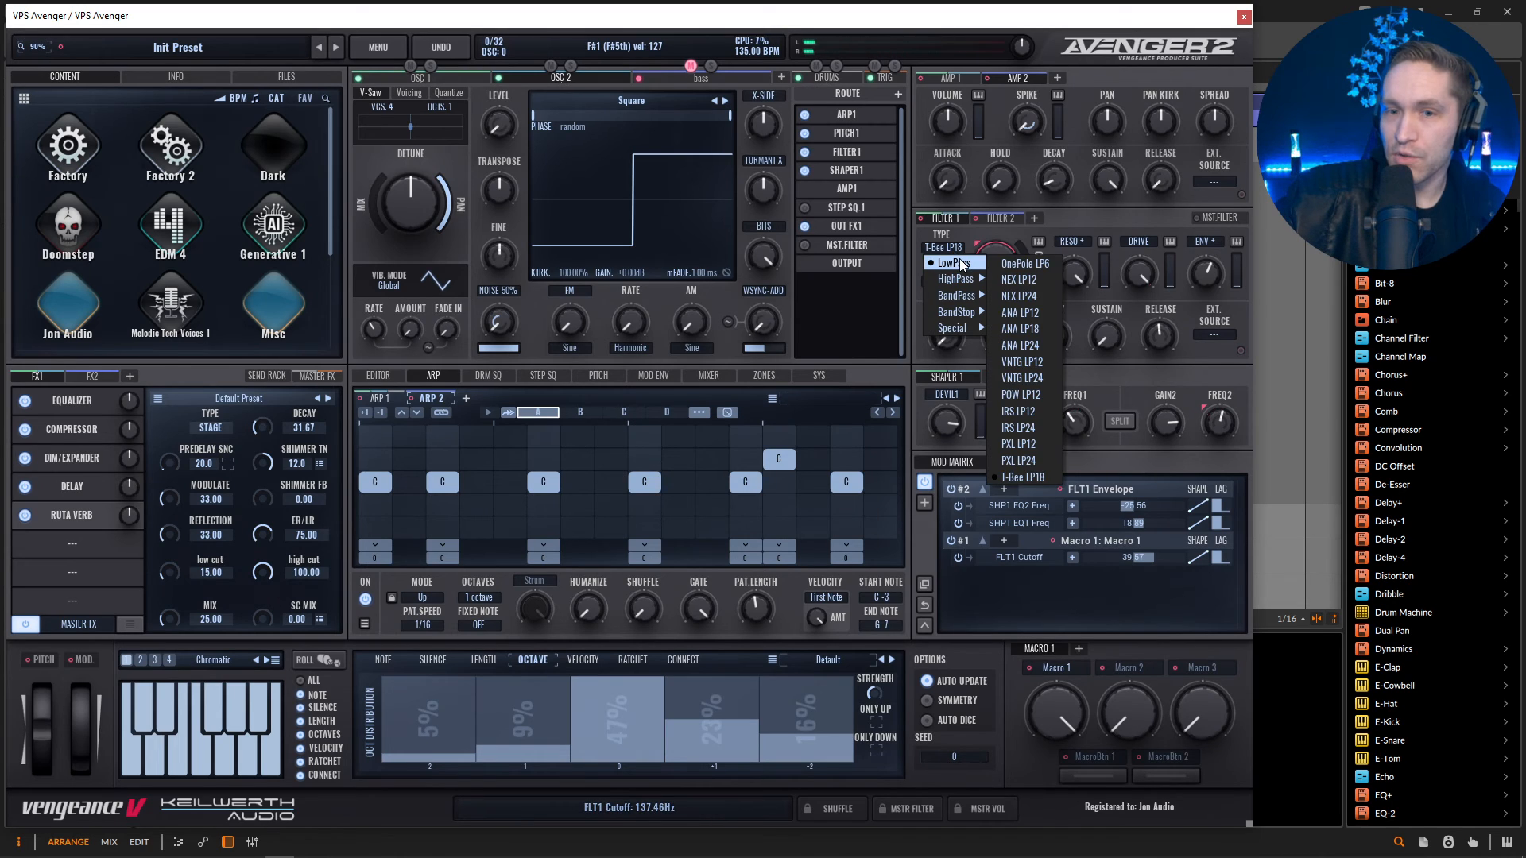
click(1020, 329)
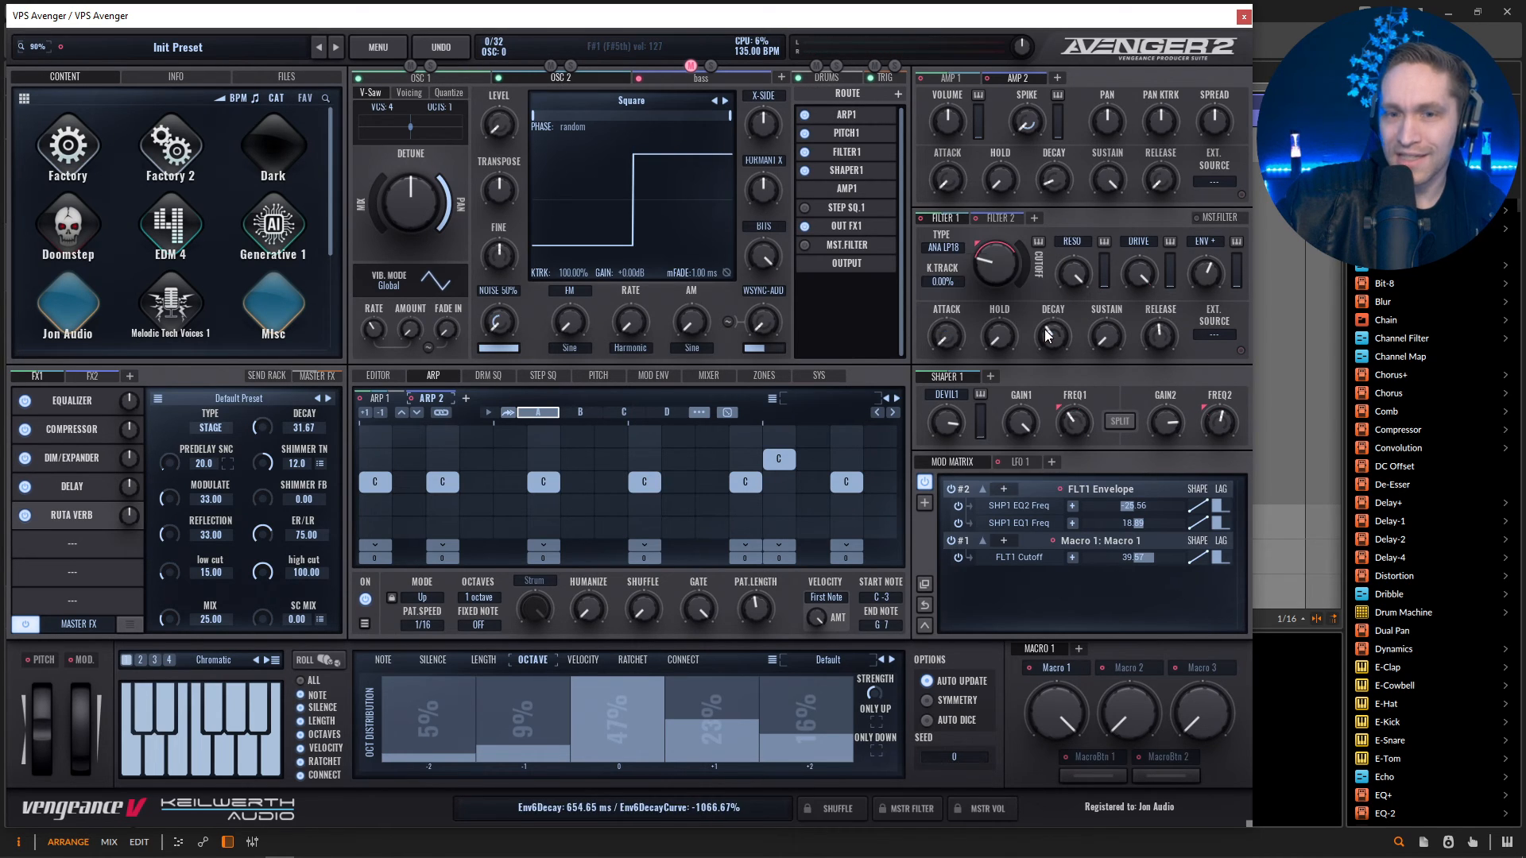
Lower Filter 1's cutoff during playback and turn Macro 1 down to around its middle setting.
key(space)
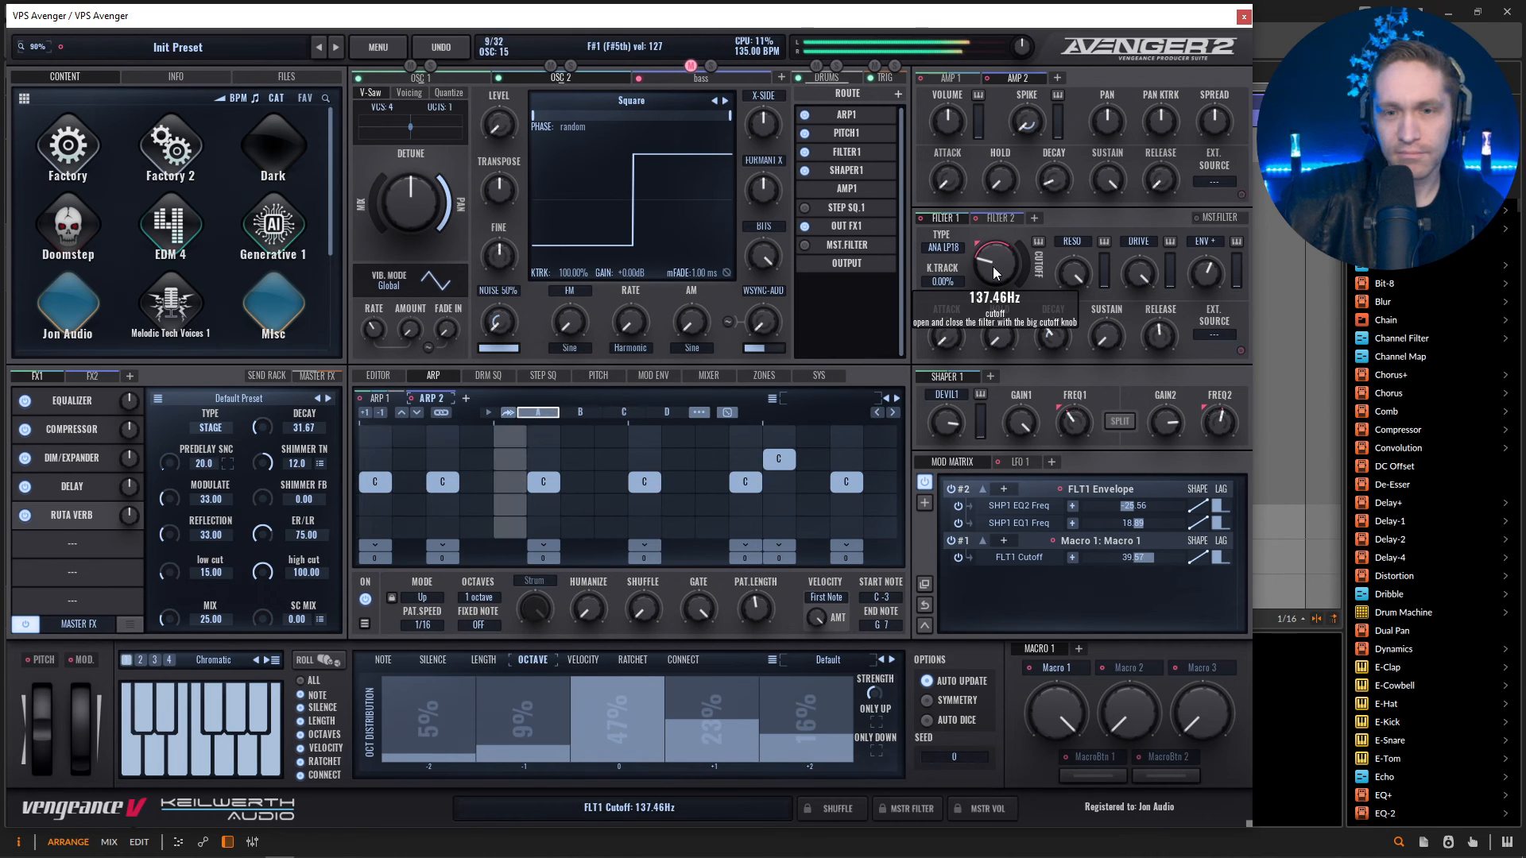
drag(1000, 268, 995, 291)
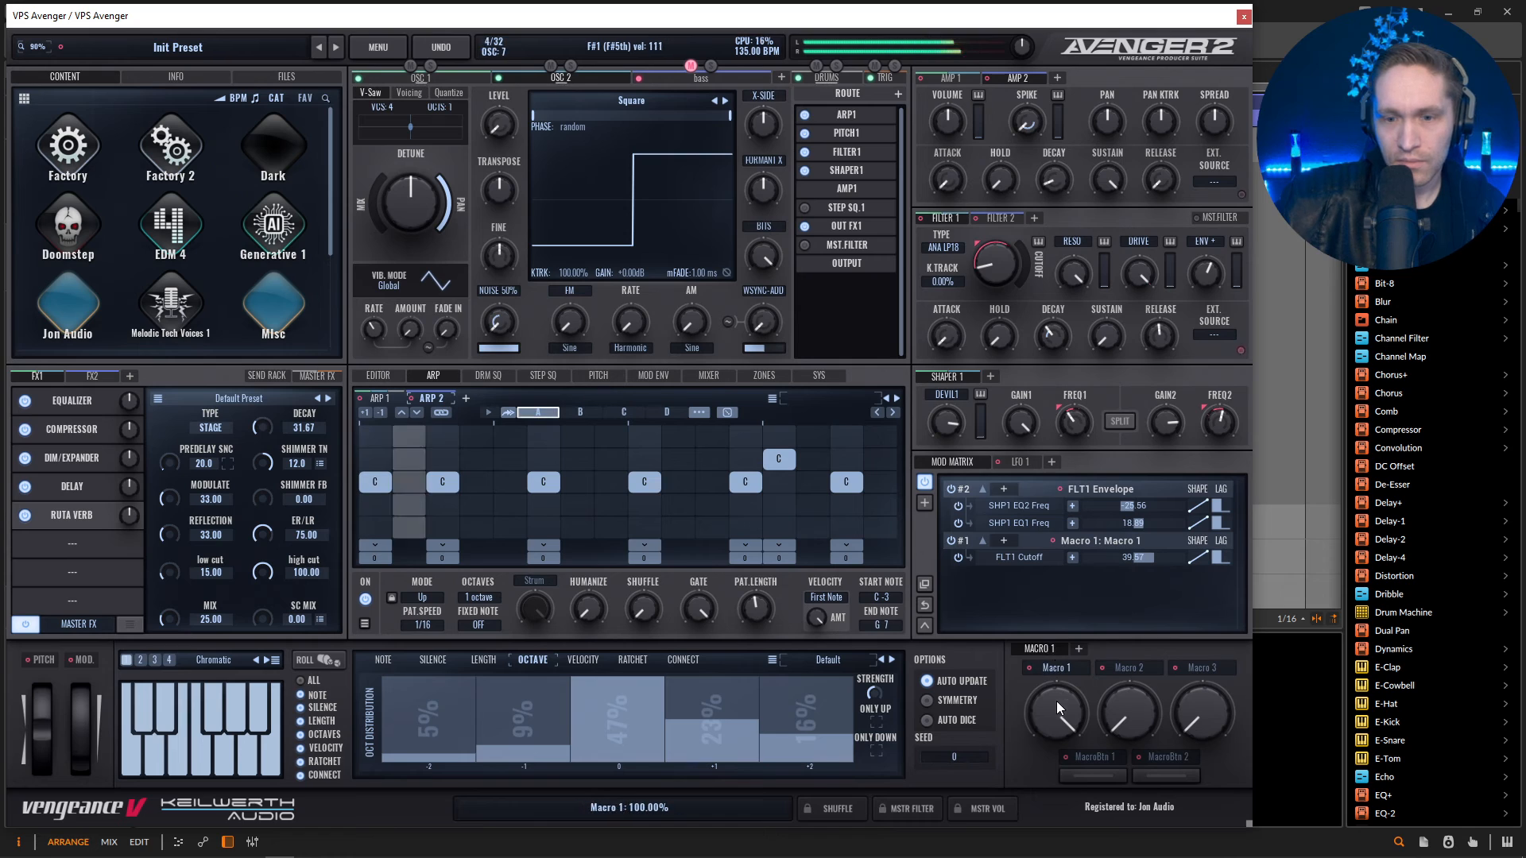
drag(1057, 708, 1062, 763)
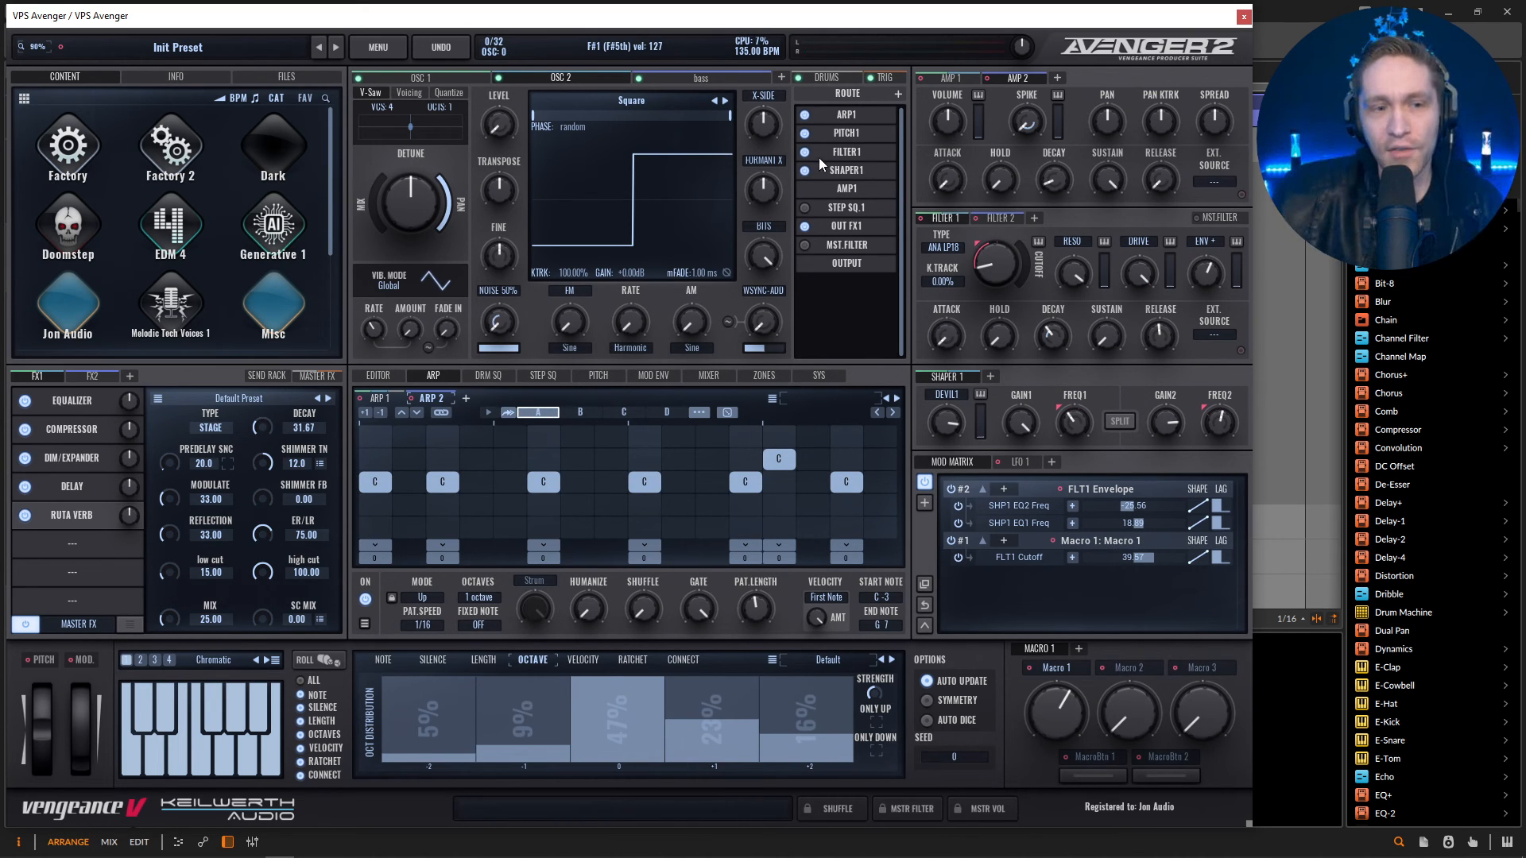
Move the synth window aside to uncover the track inspector and route the FX1 chain's output to AUX 1.
drag(633, 23, 801, 36)
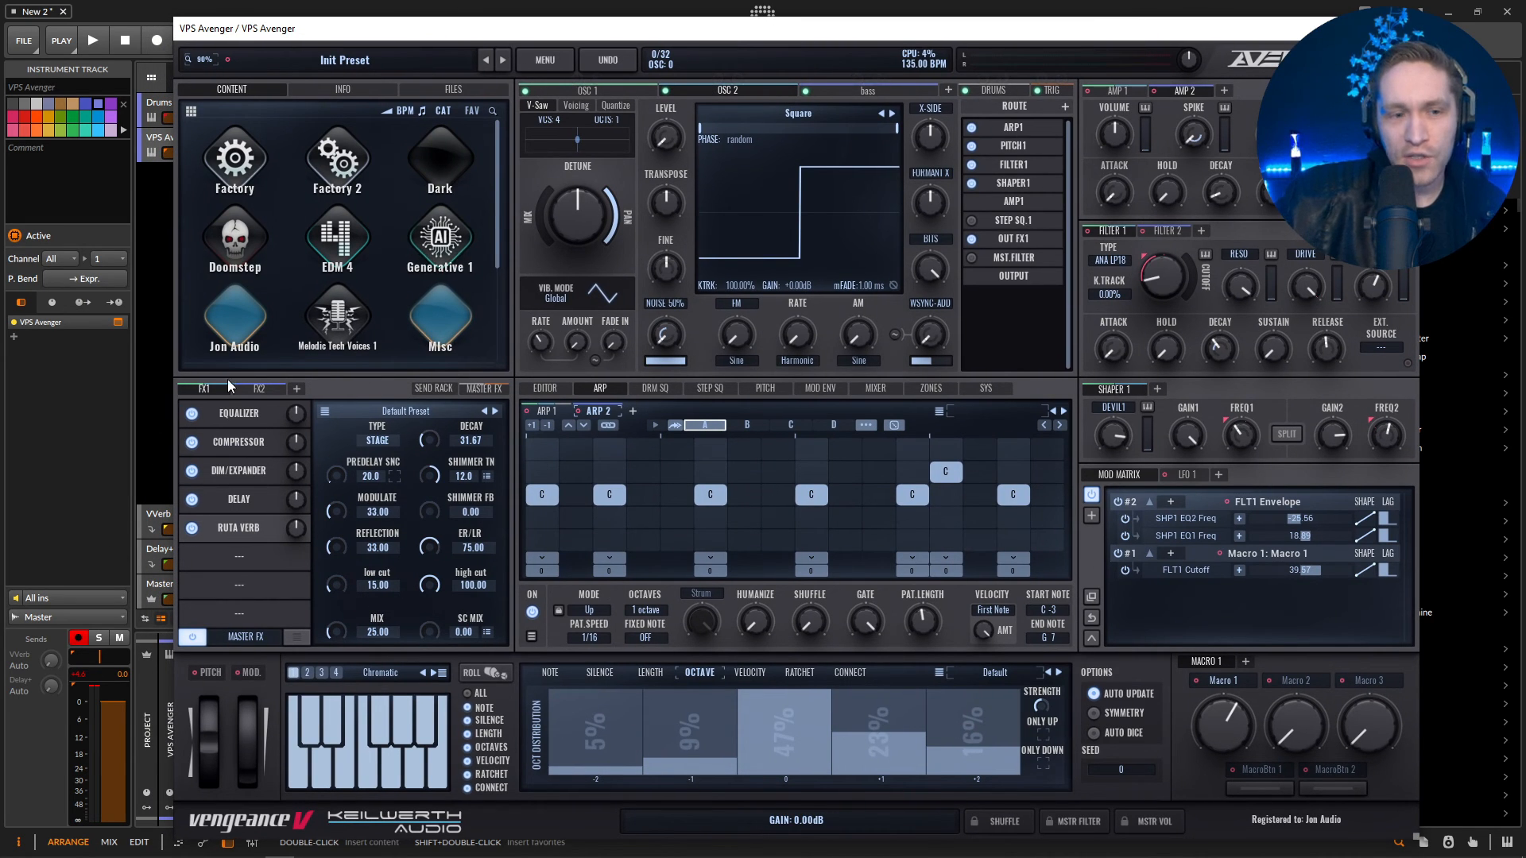
click(246, 637)
click(257, 705)
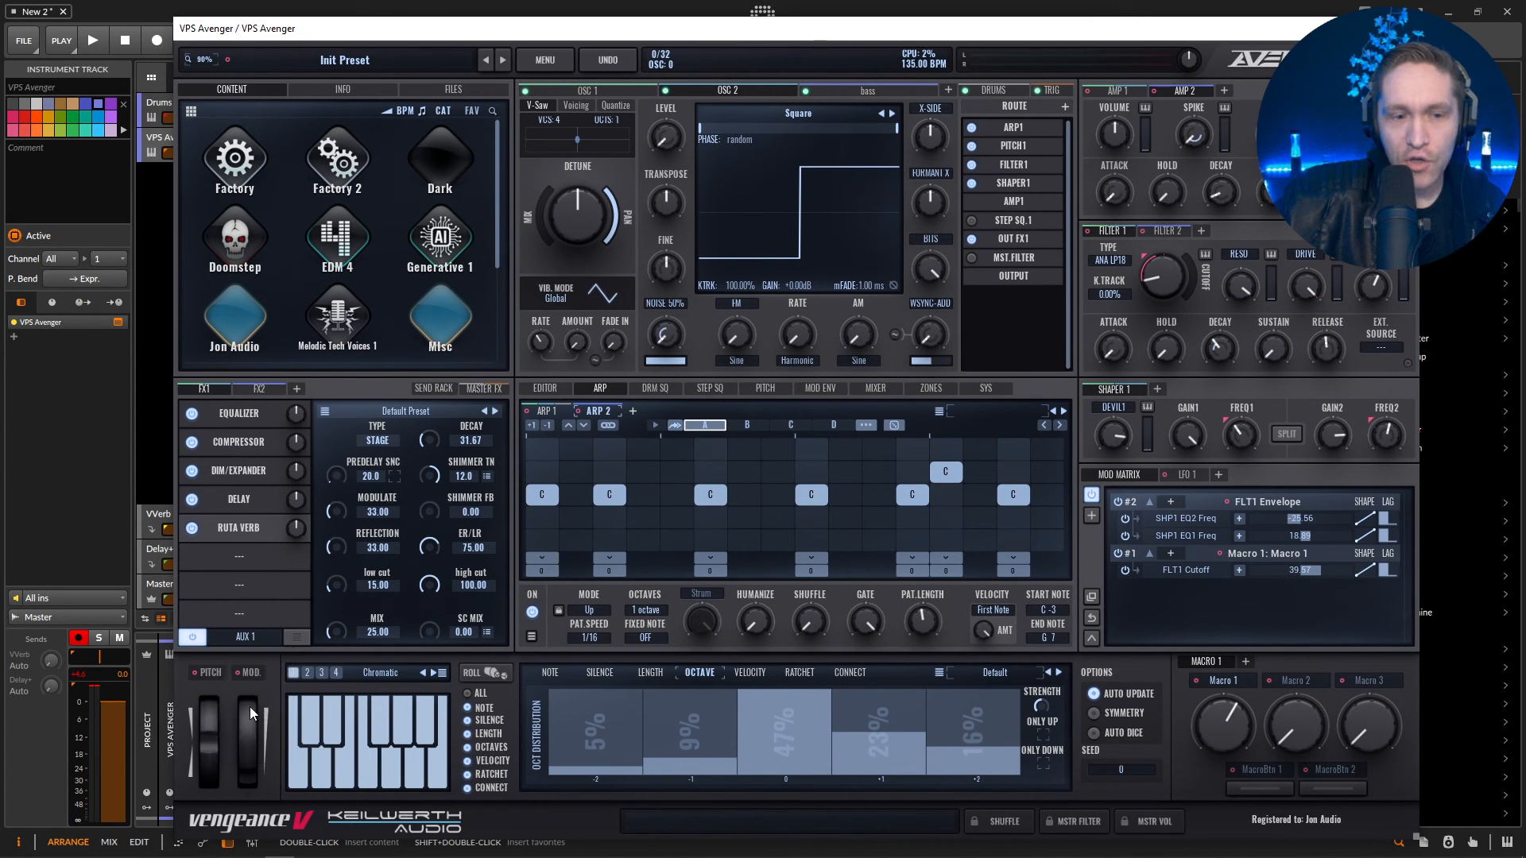
Route the FX2 chain's output to AUX 2.
click(261, 392)
click(246, 636)
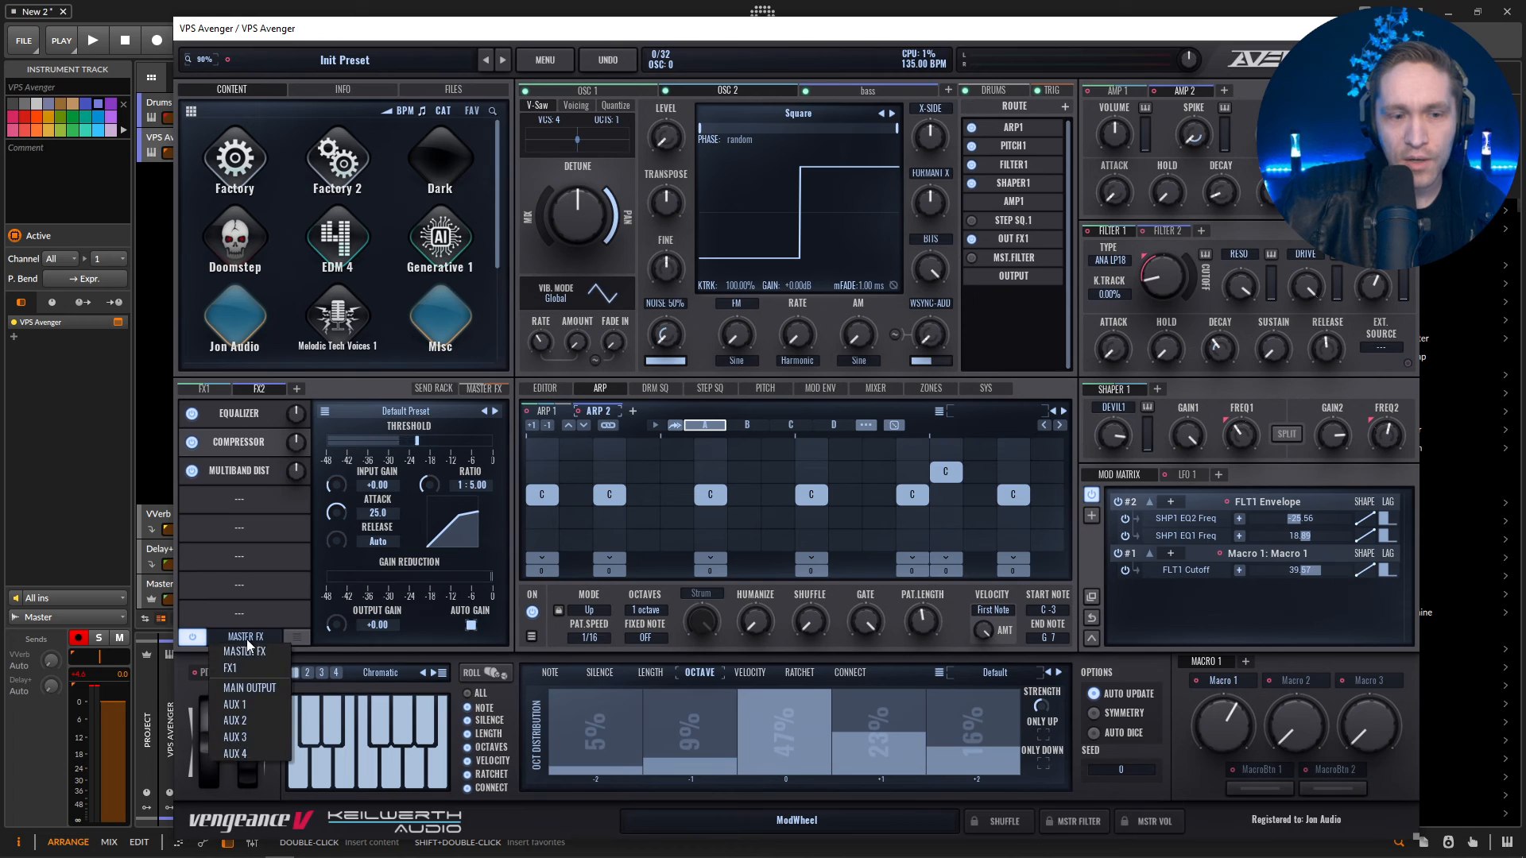
click(261, 720)
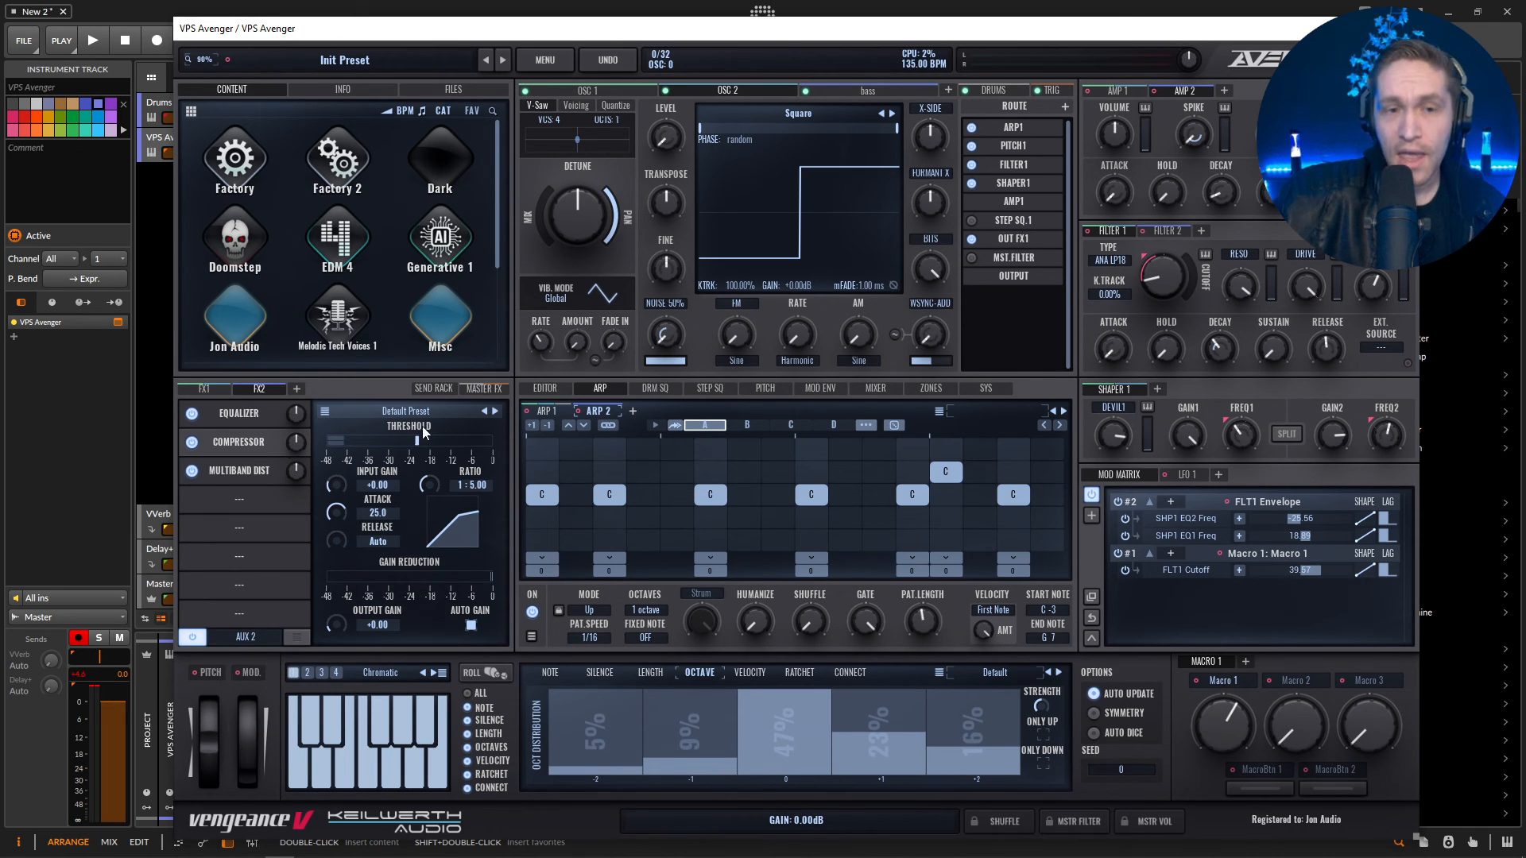
Assign the drum kit's slots to the separate outputs AUX 1-12.
click(993, 91)
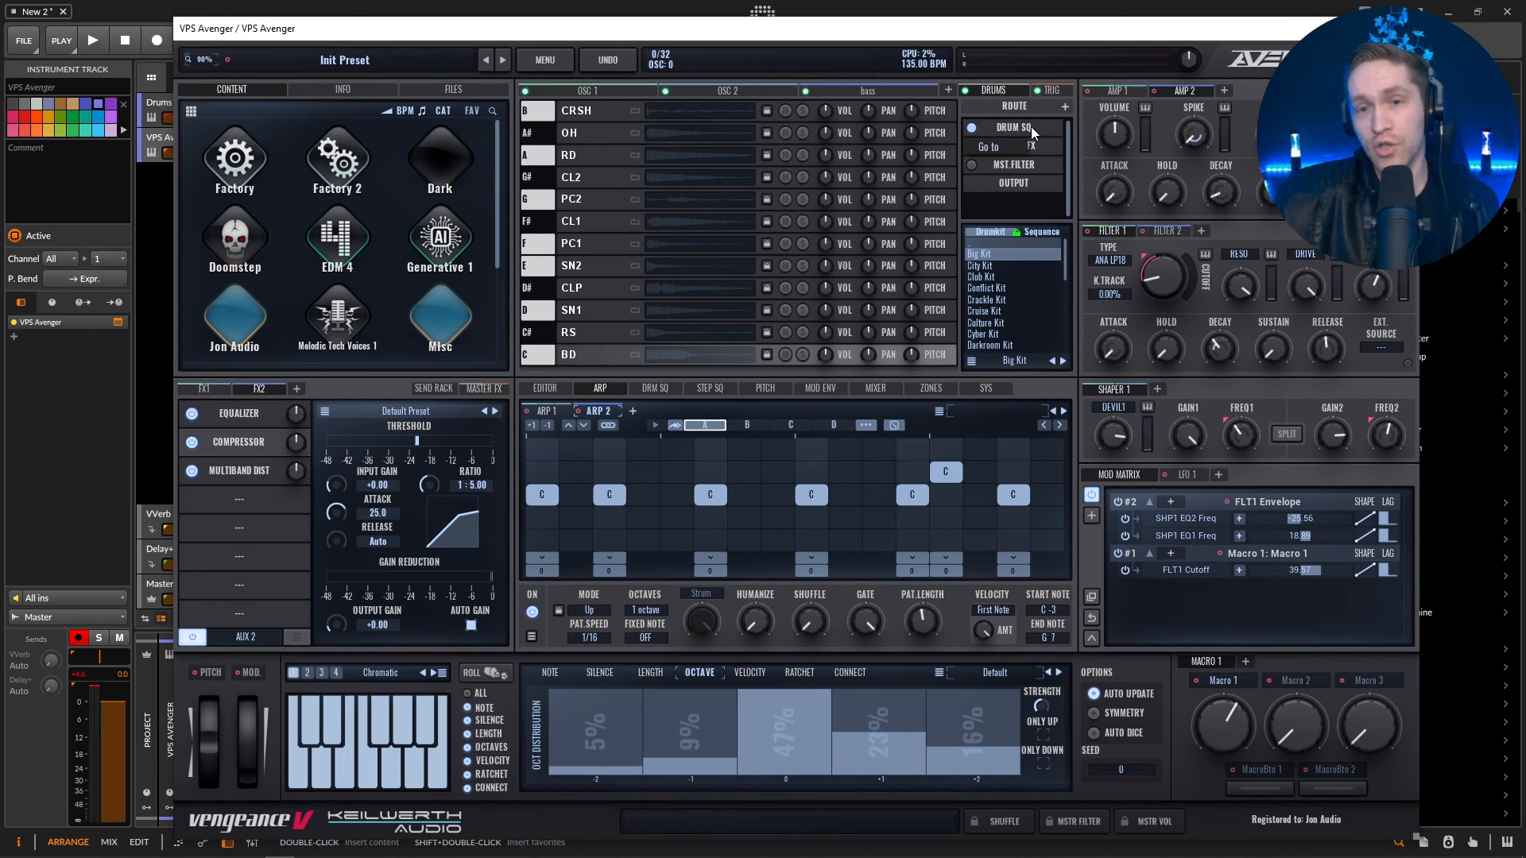
click(1033, 149)
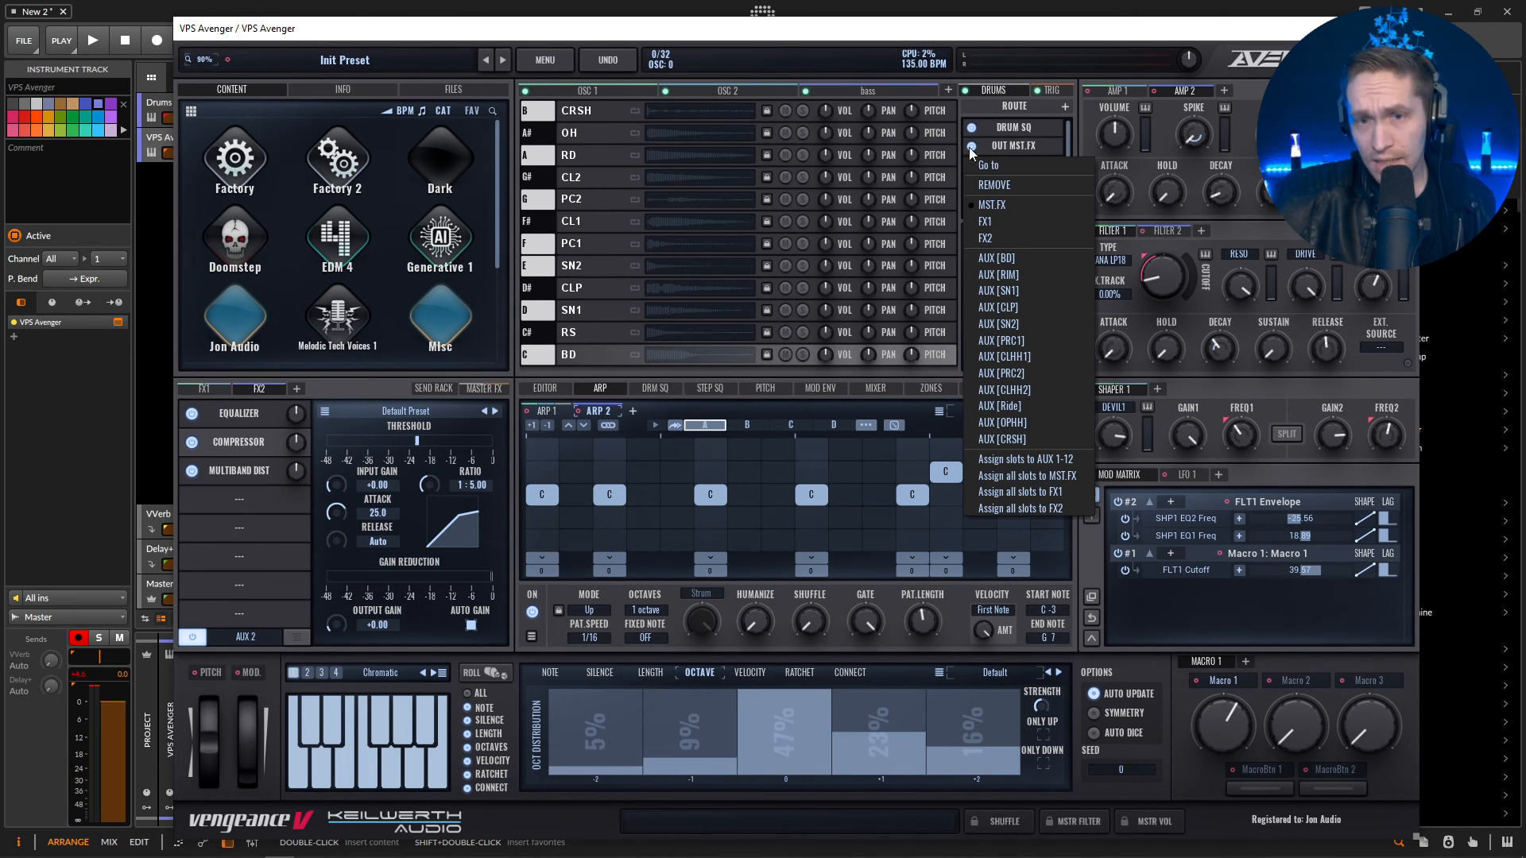
click(1030, 459)
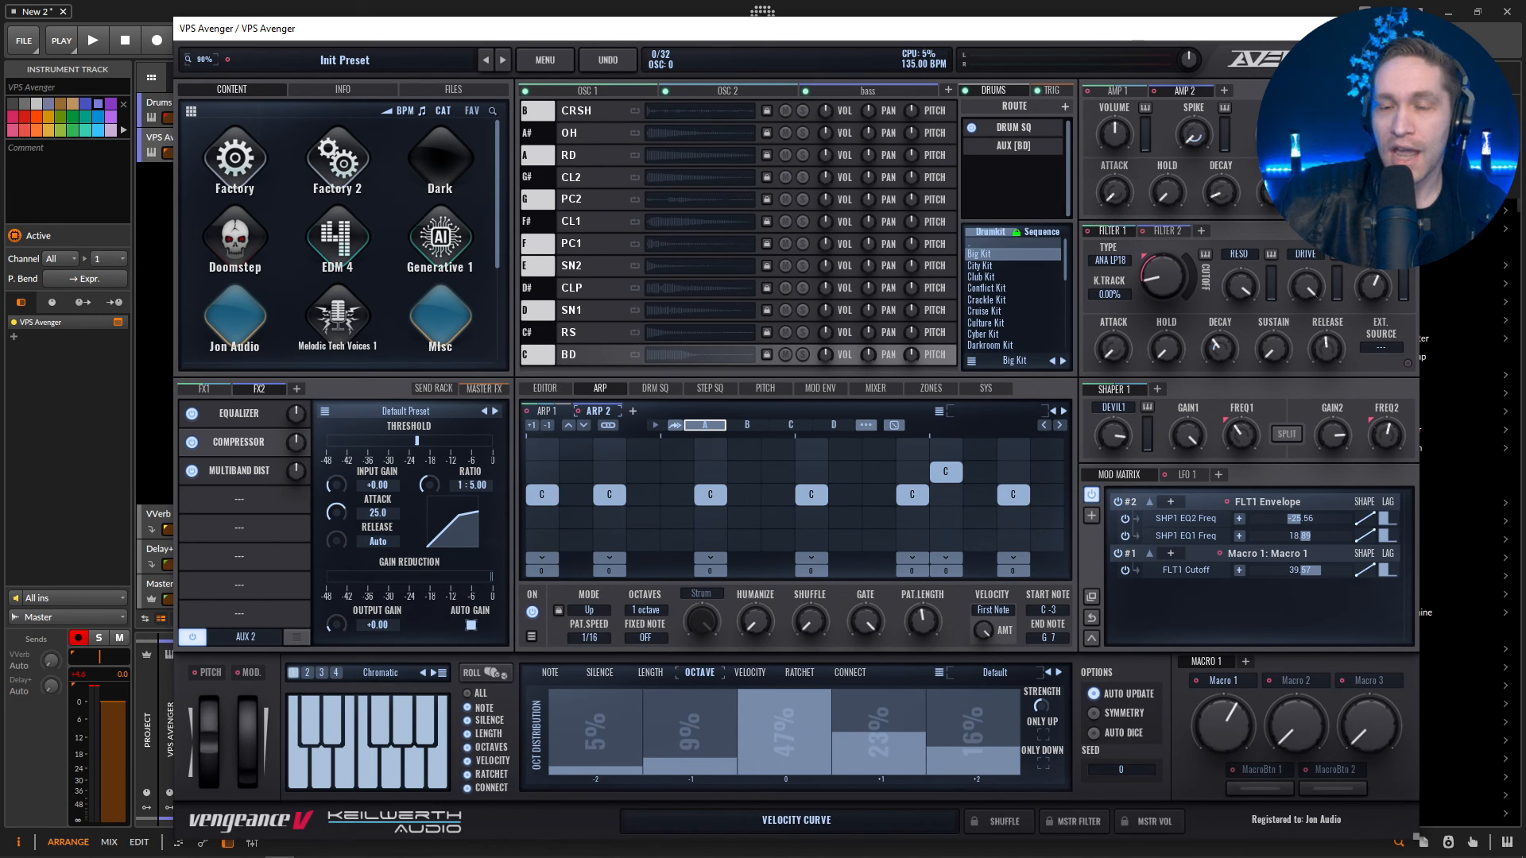
Close the synth window and add all missing multi-output chains to the VPS Avenger device.
click(1401, 29)
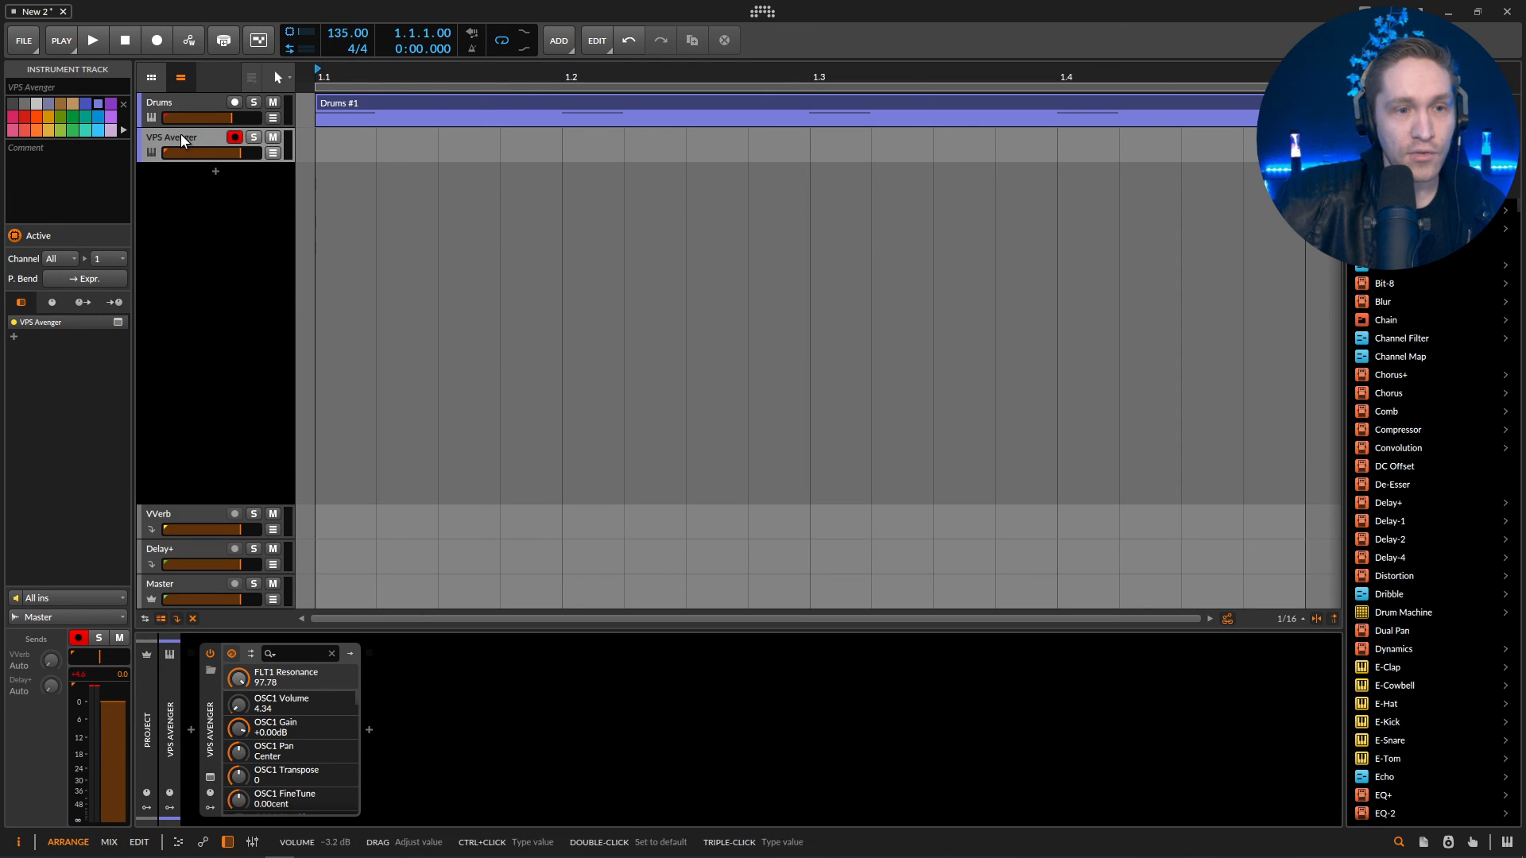
click(251, 655)
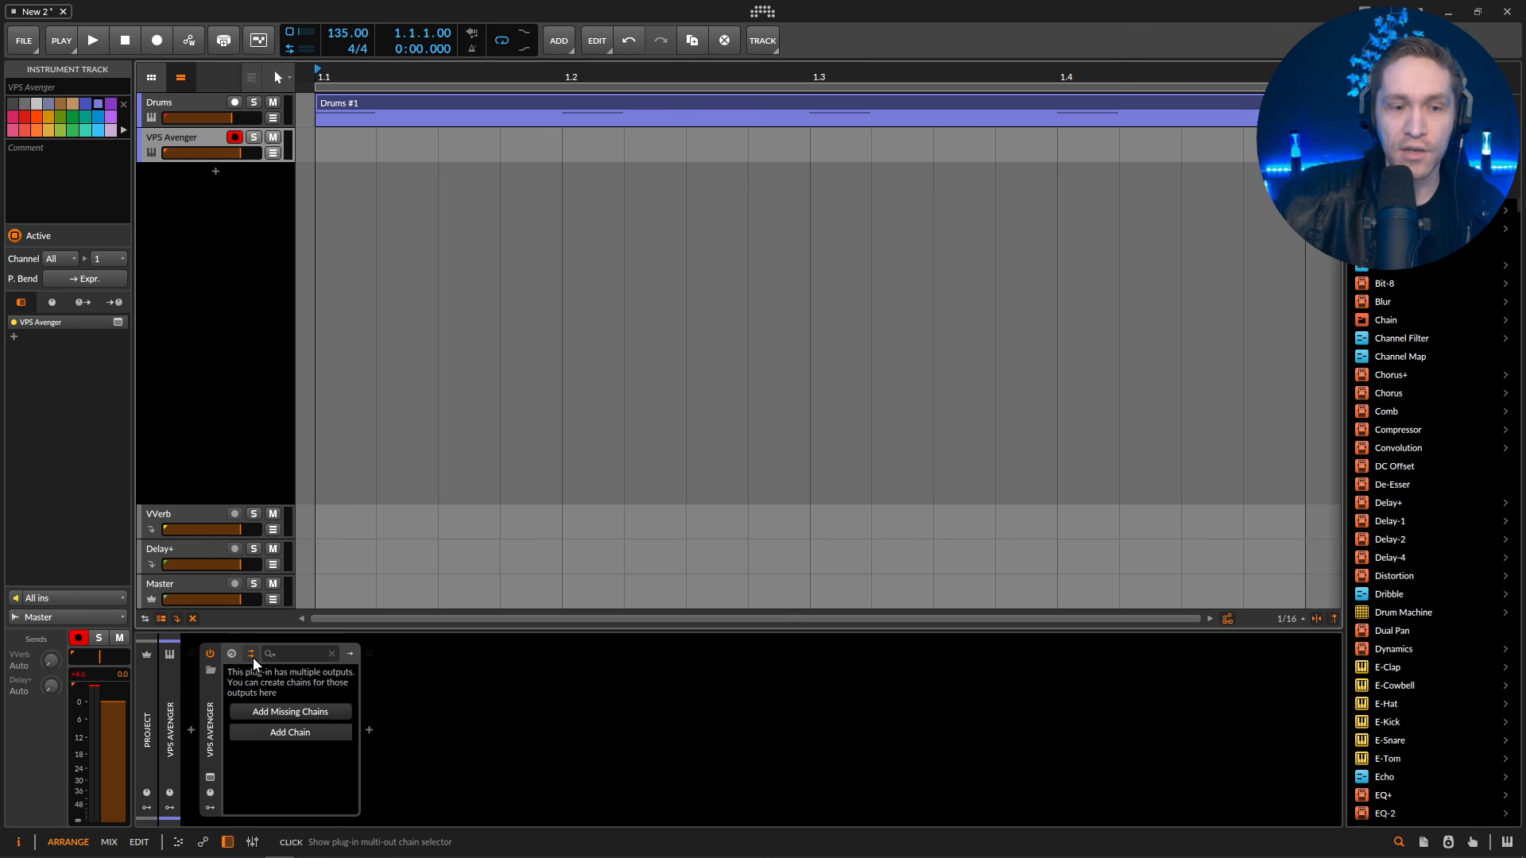
click(298, 709)
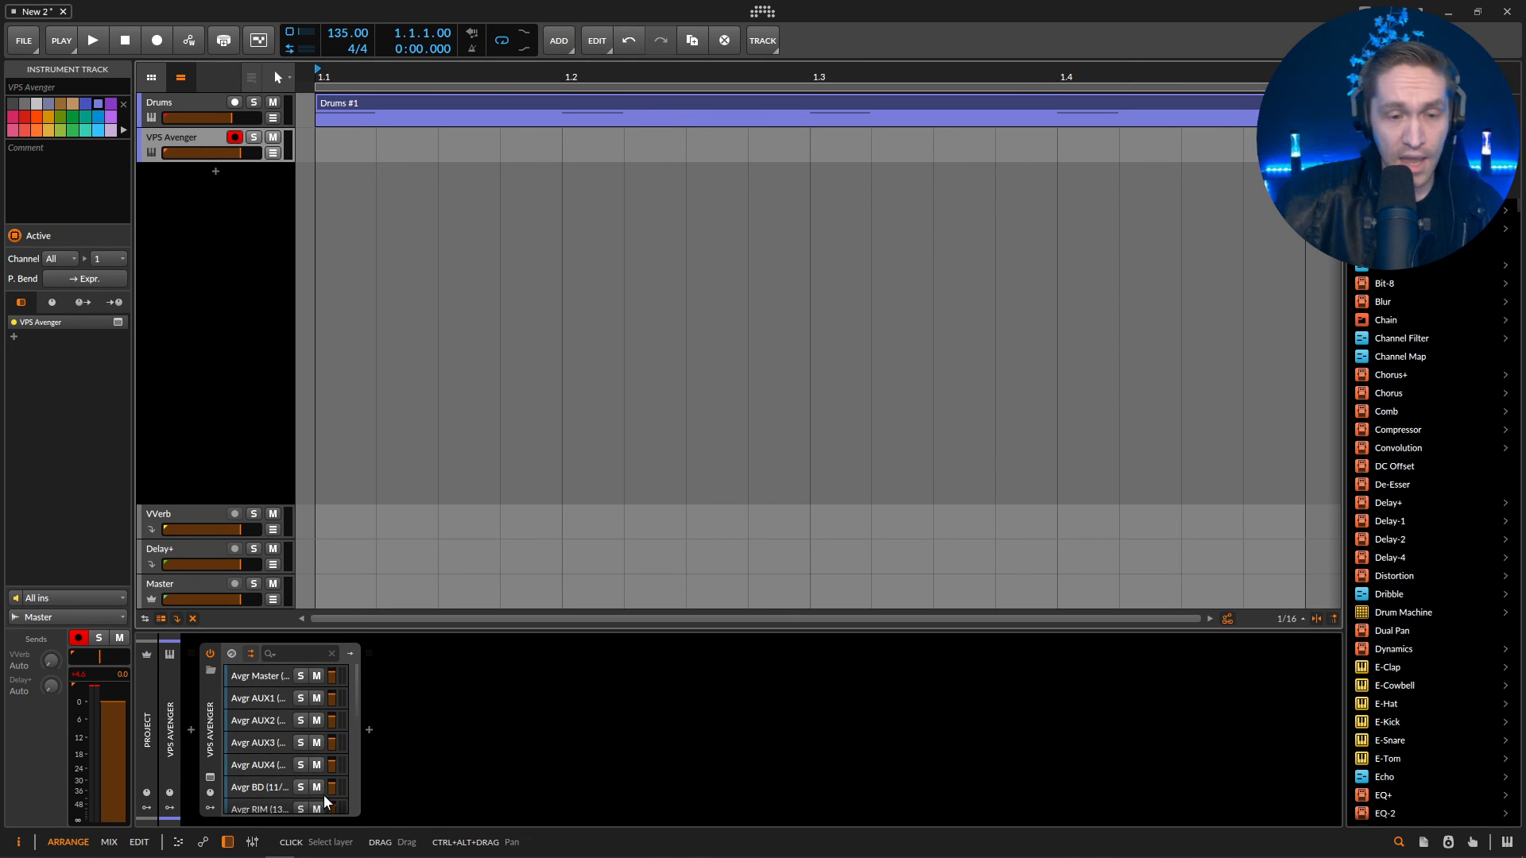
scroll(362, 747, down, 3)
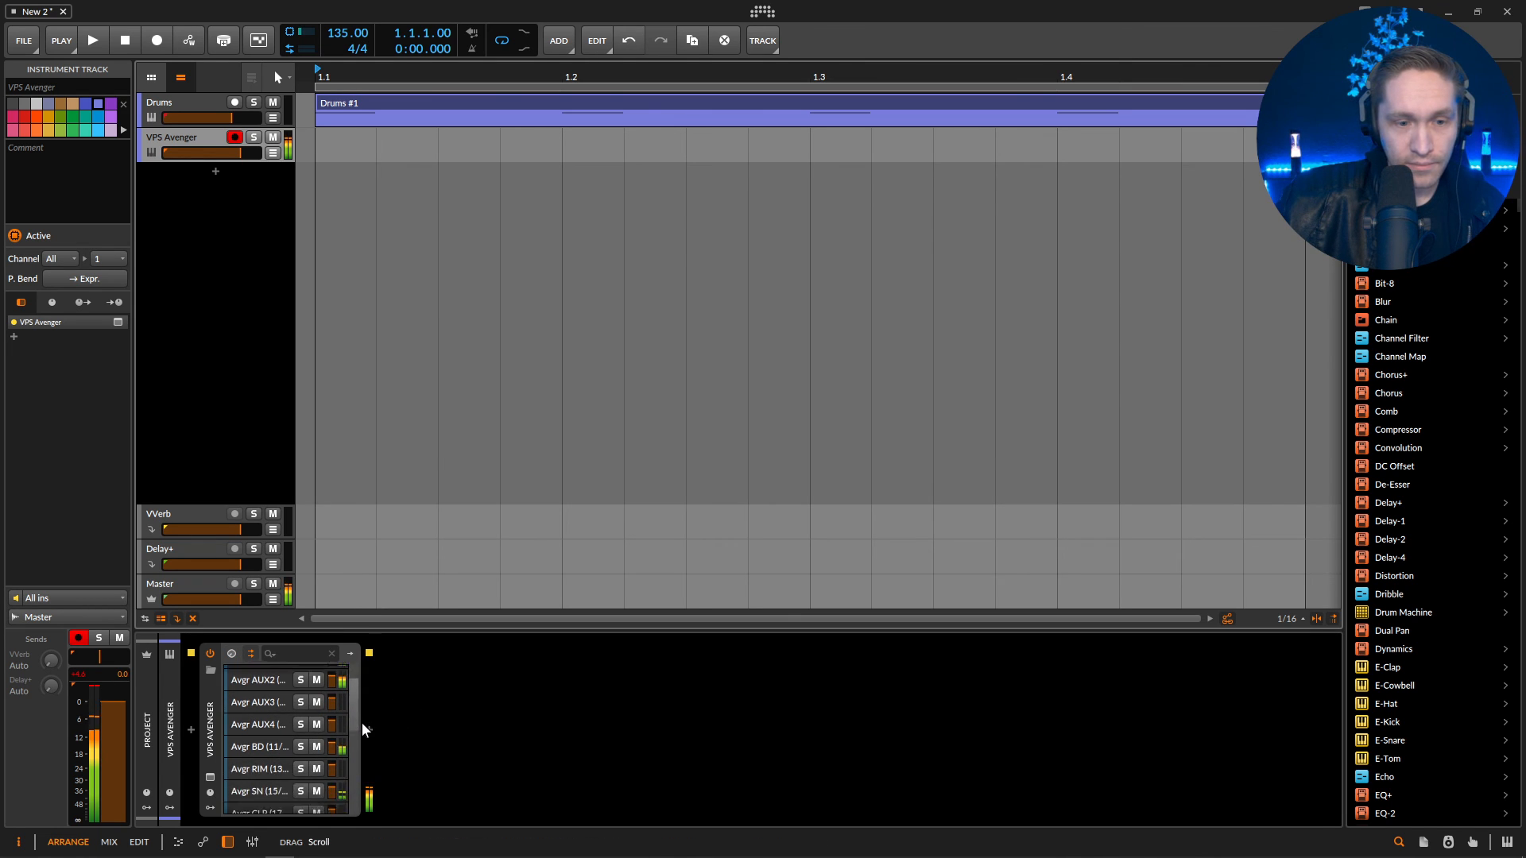
scroll(361, 747, up, 3)
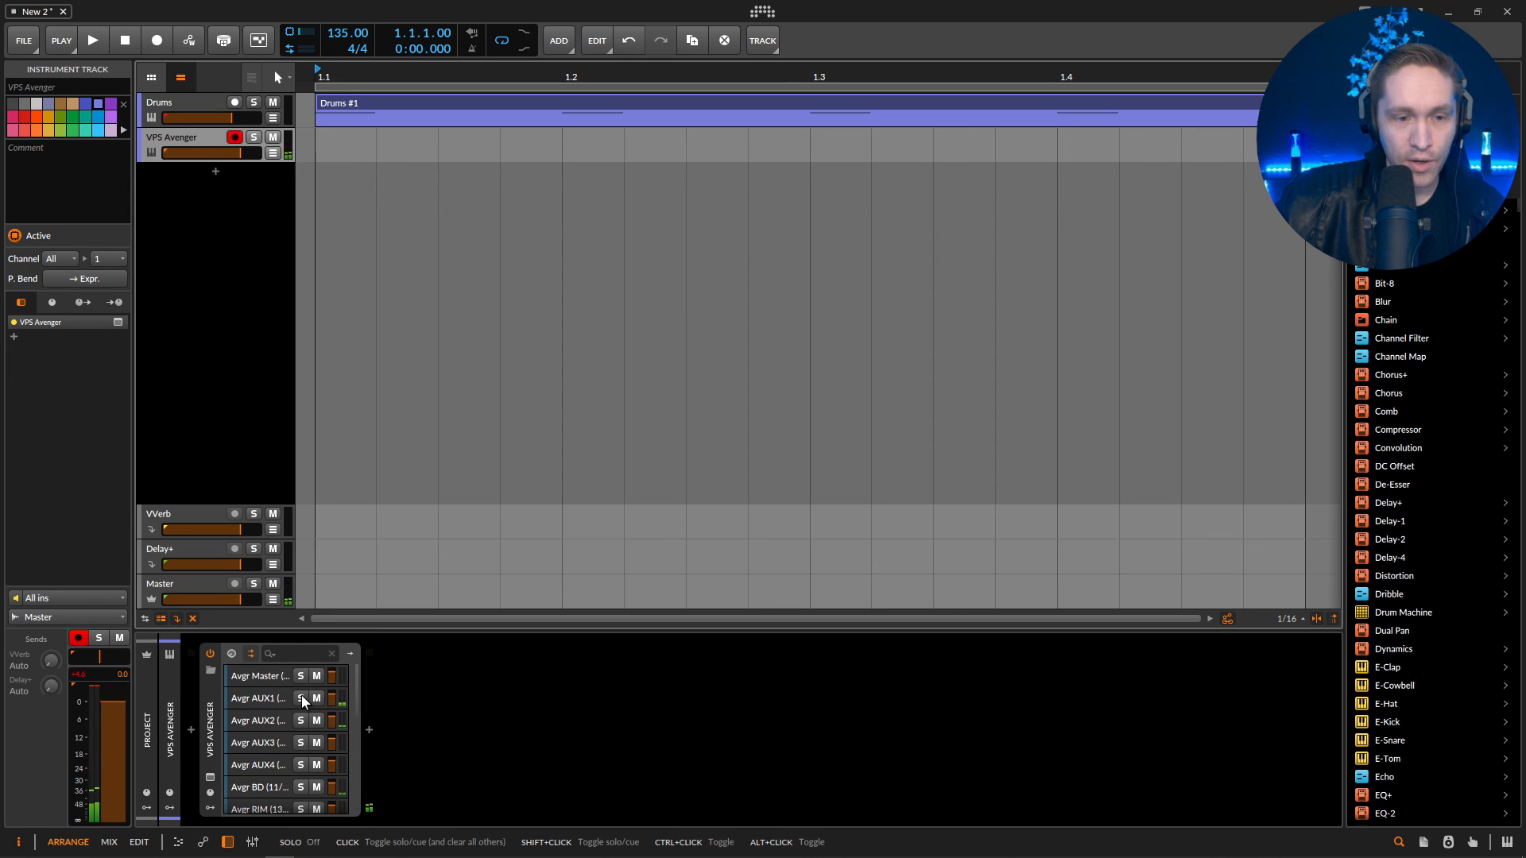
Audition the AUX1, AUX2 and BD output chains by soloing them in turn and clearing the solo.
click(301, 698)
click(302, 700)
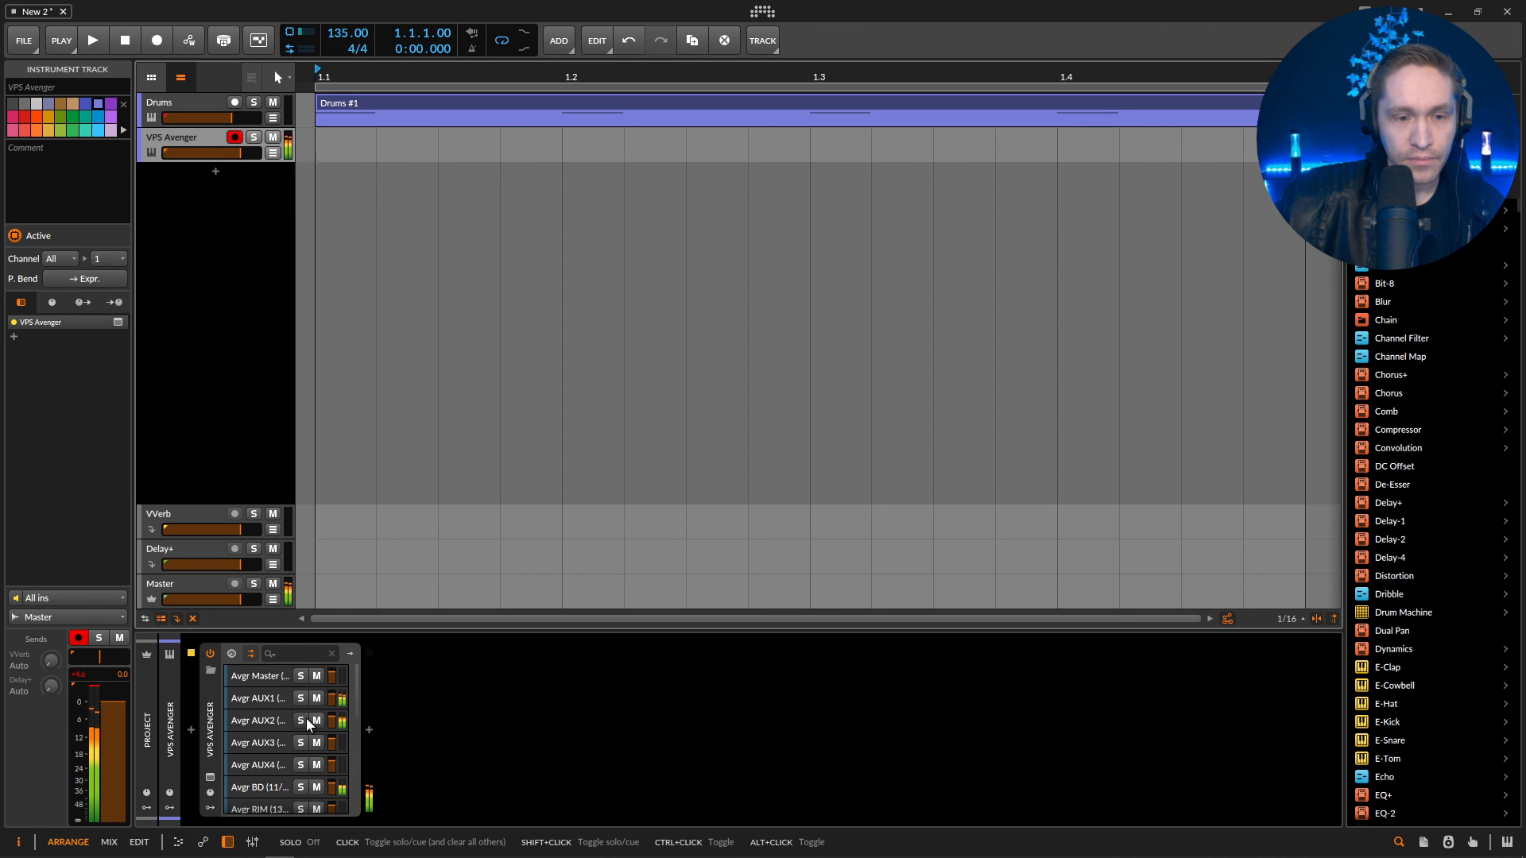
click(302, 720)
click(302, 788)
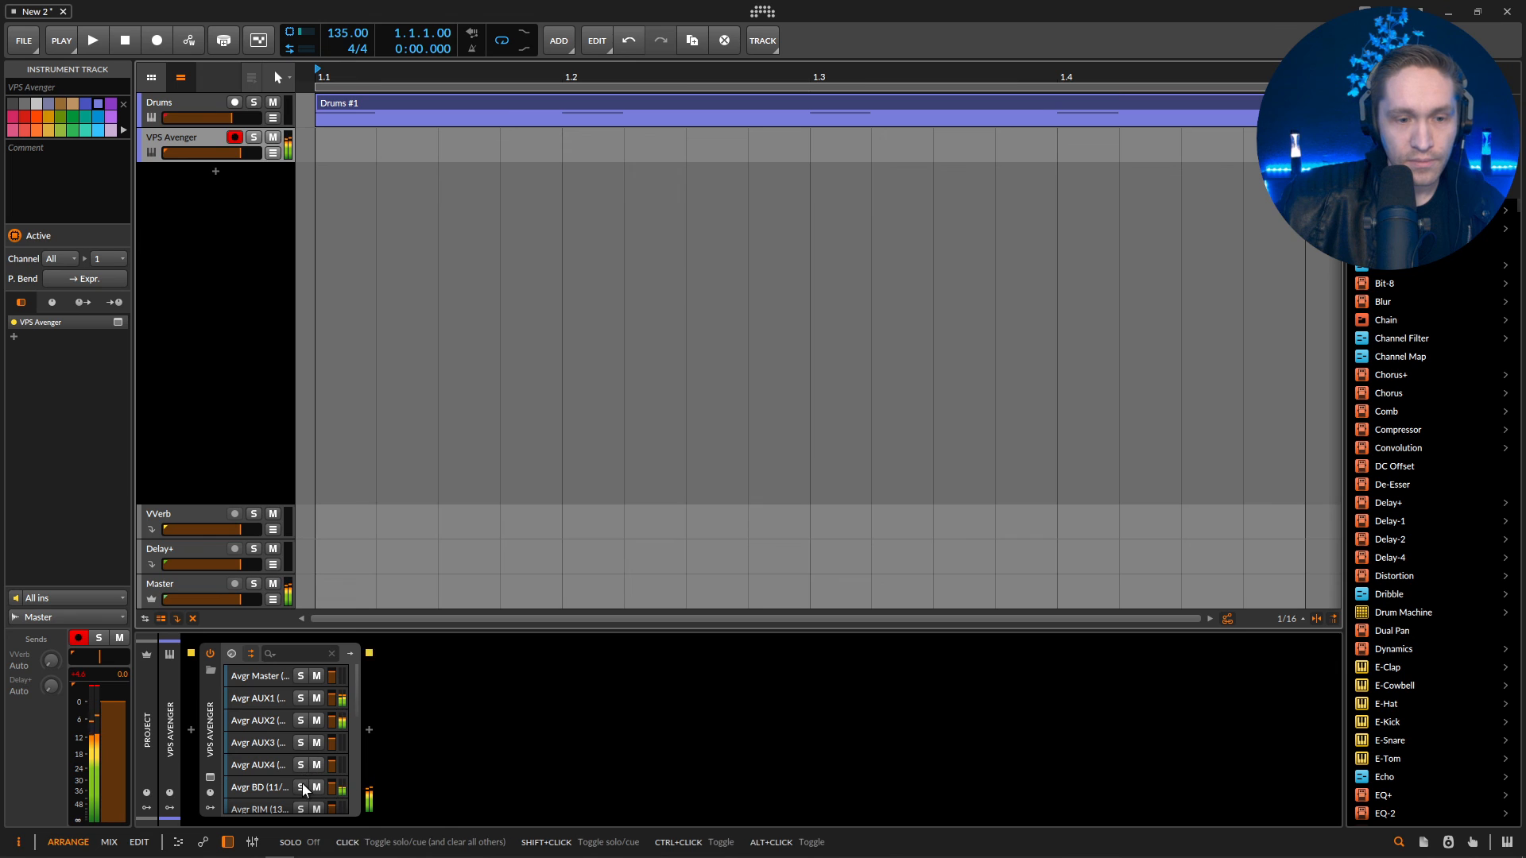
click(302, 788)
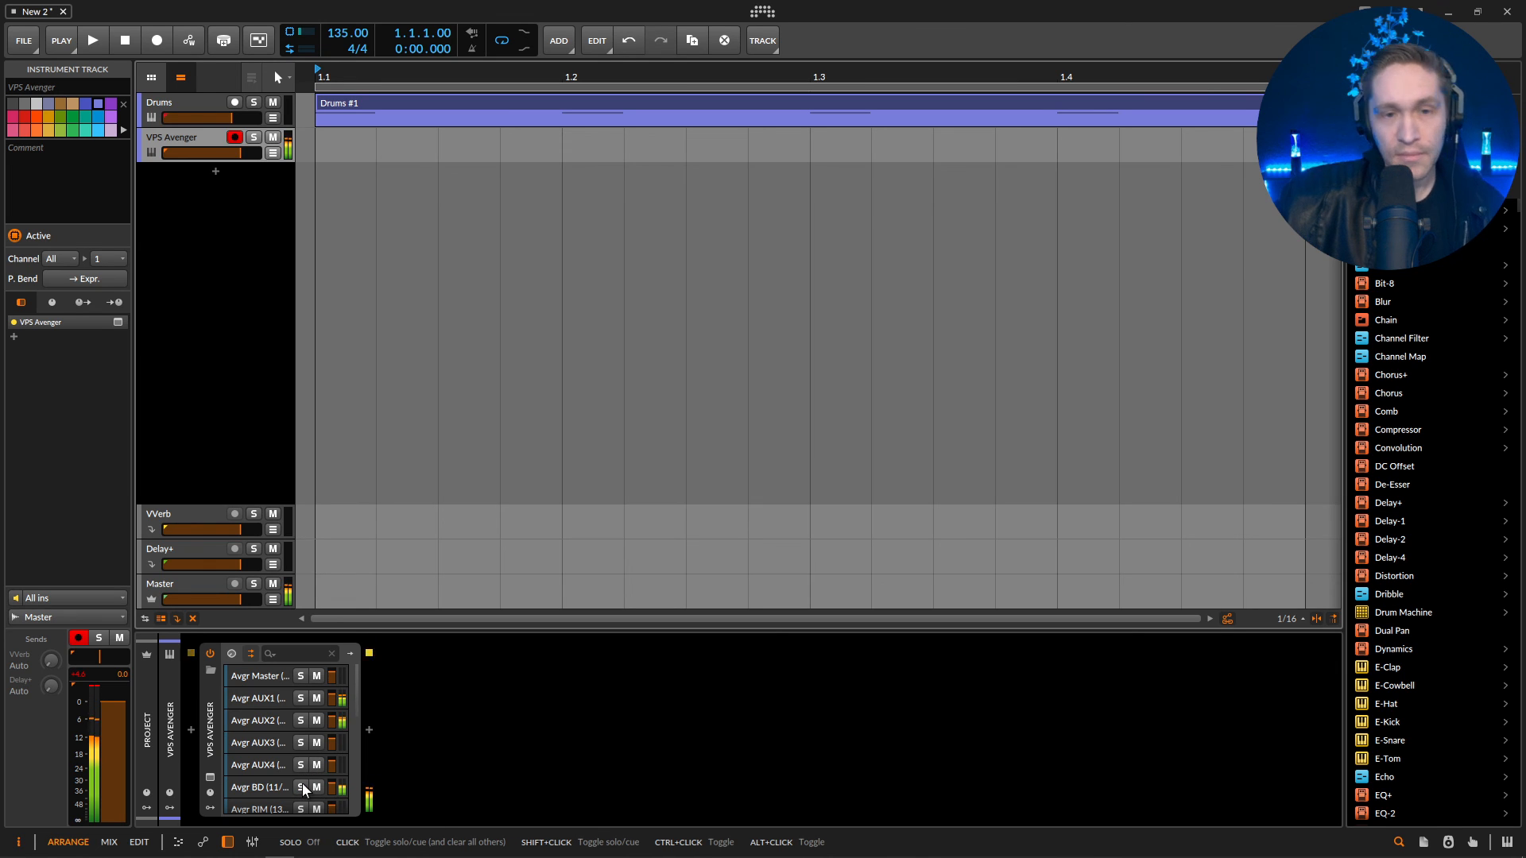
Reopen the VPS Avenger window and raise OSC 1's sync amount to about 29% during playback.
click(118, 323)
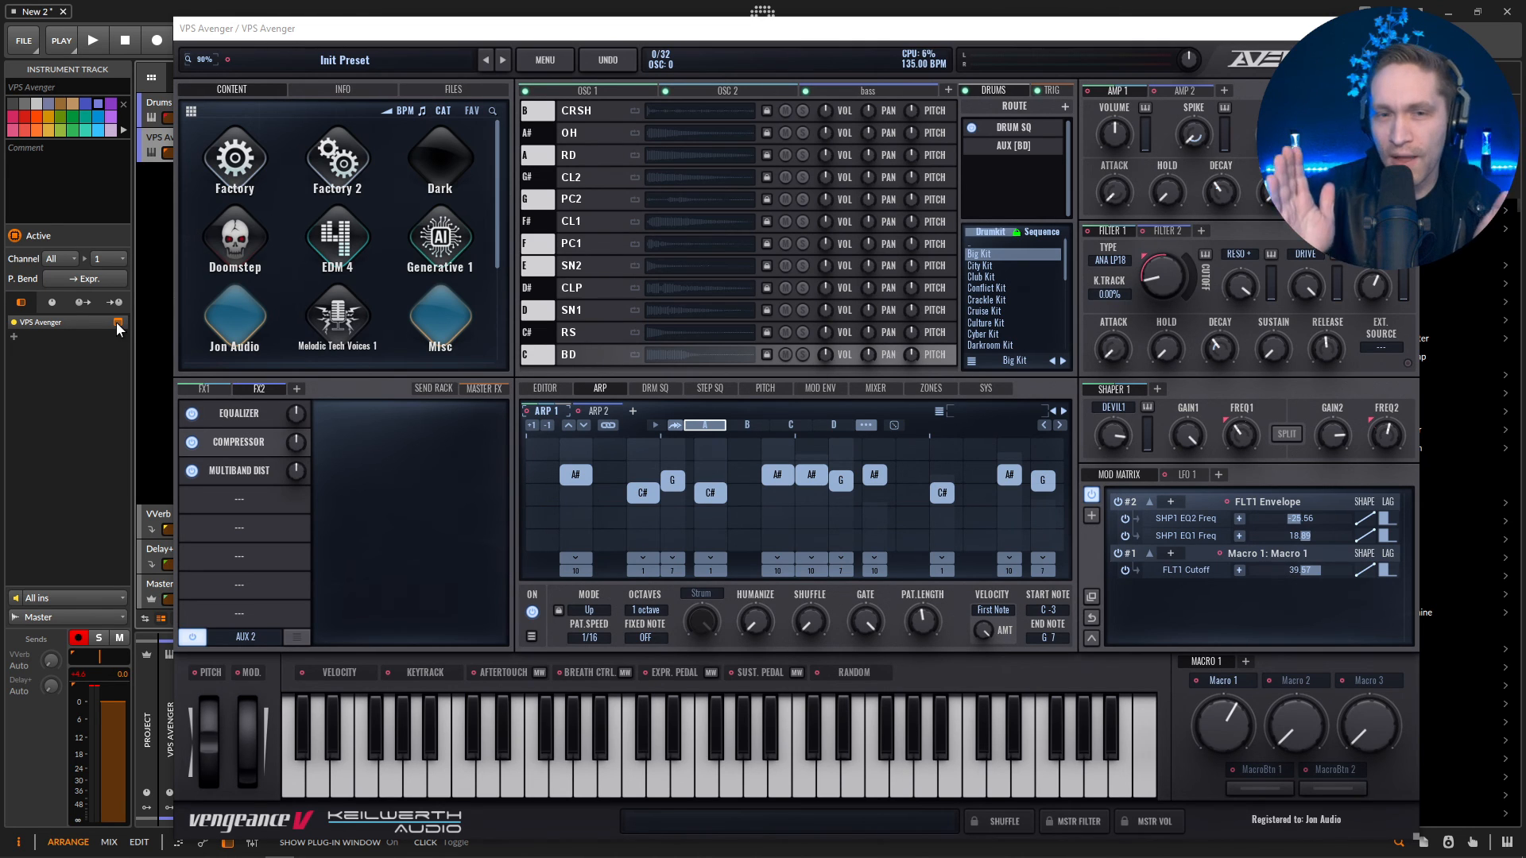
click(602, 91)
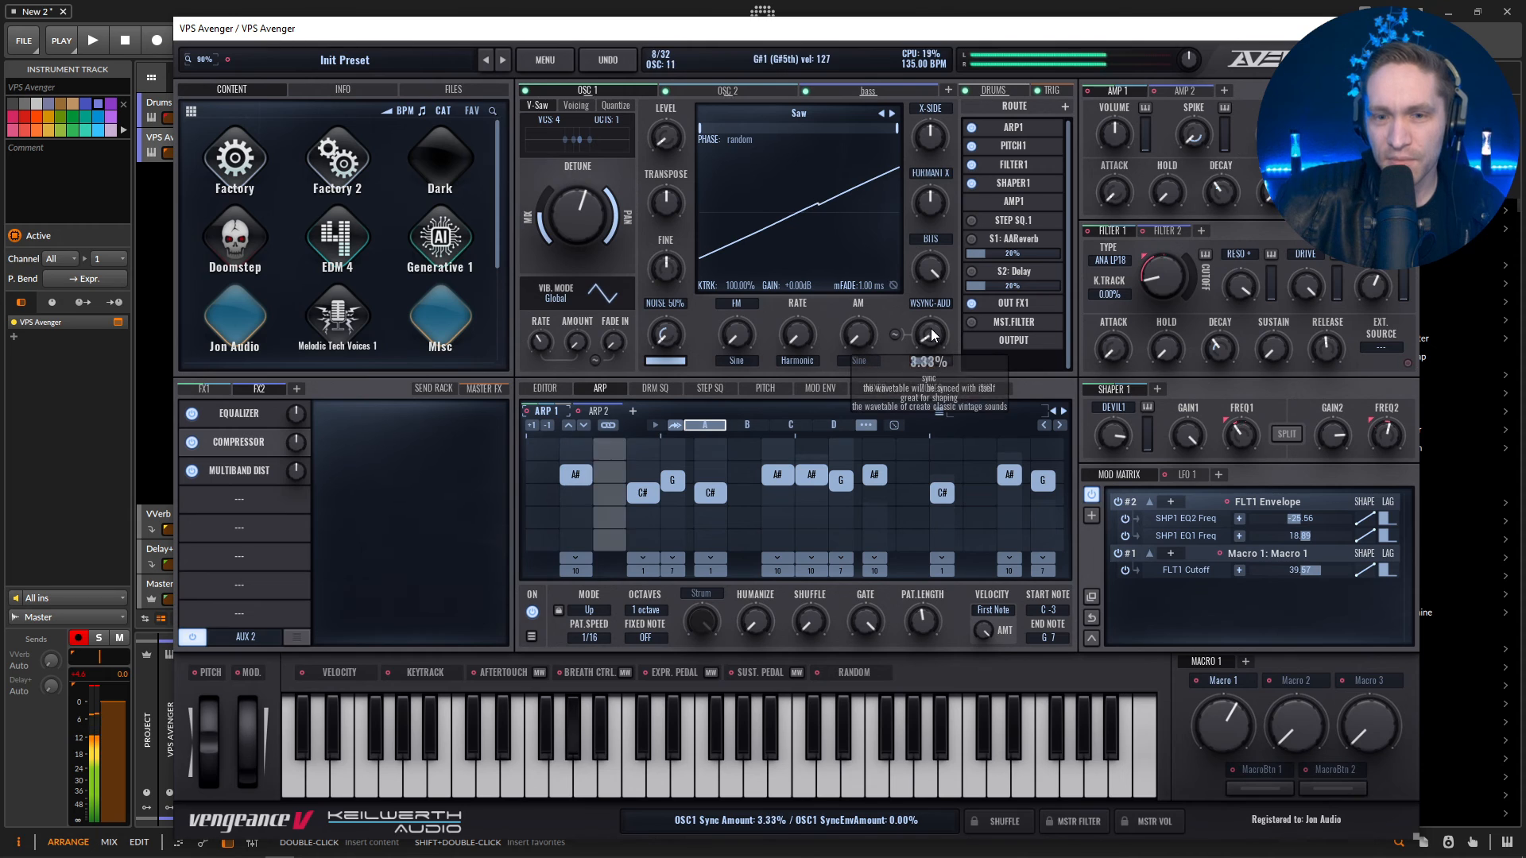
drag(932, 330, 927, 283)
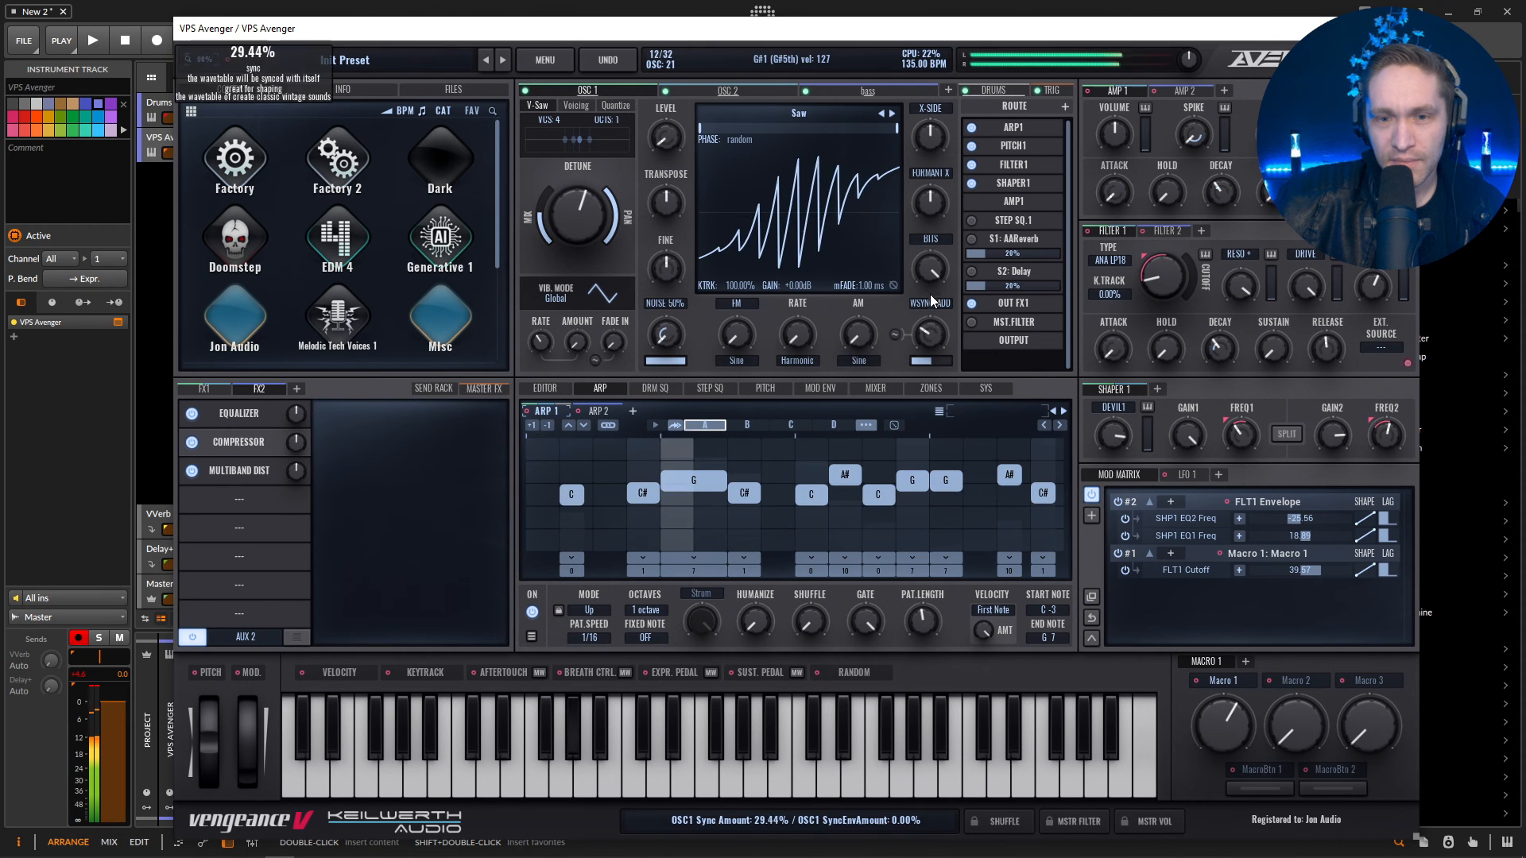
Set OSC 2's sync amount to 41.11% and adjust its transpose.
mouse_move(932, 341)
mouse_down()
mouse_move(931, 366)
mouse_move(931, 285)
mouse_move(933, 379)
mouse_move(930, 328)
mouse_up()
click(728, 91)
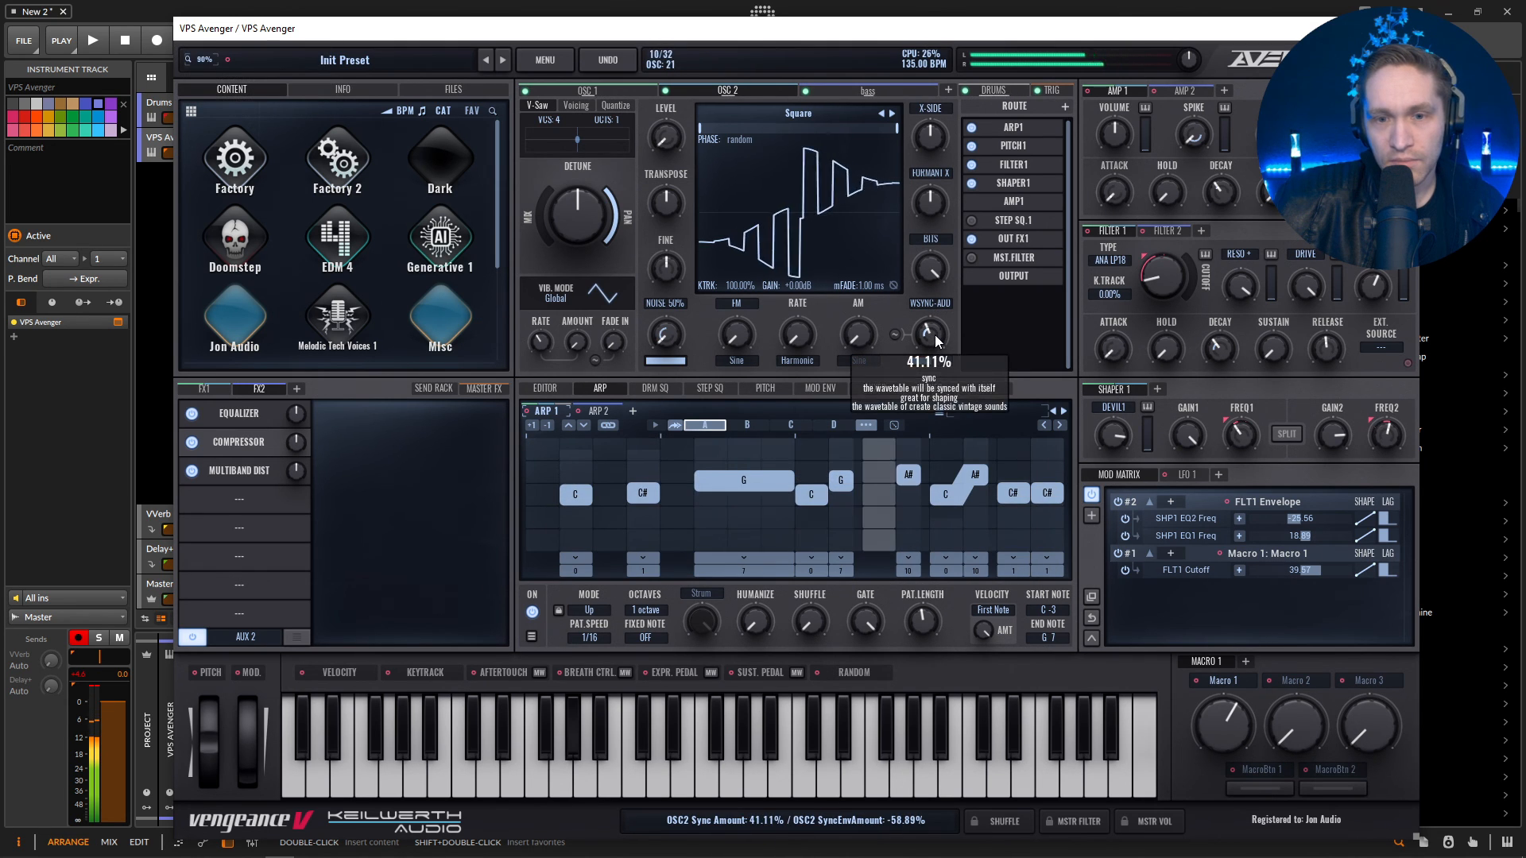
drag(664, 203, 673, 196)
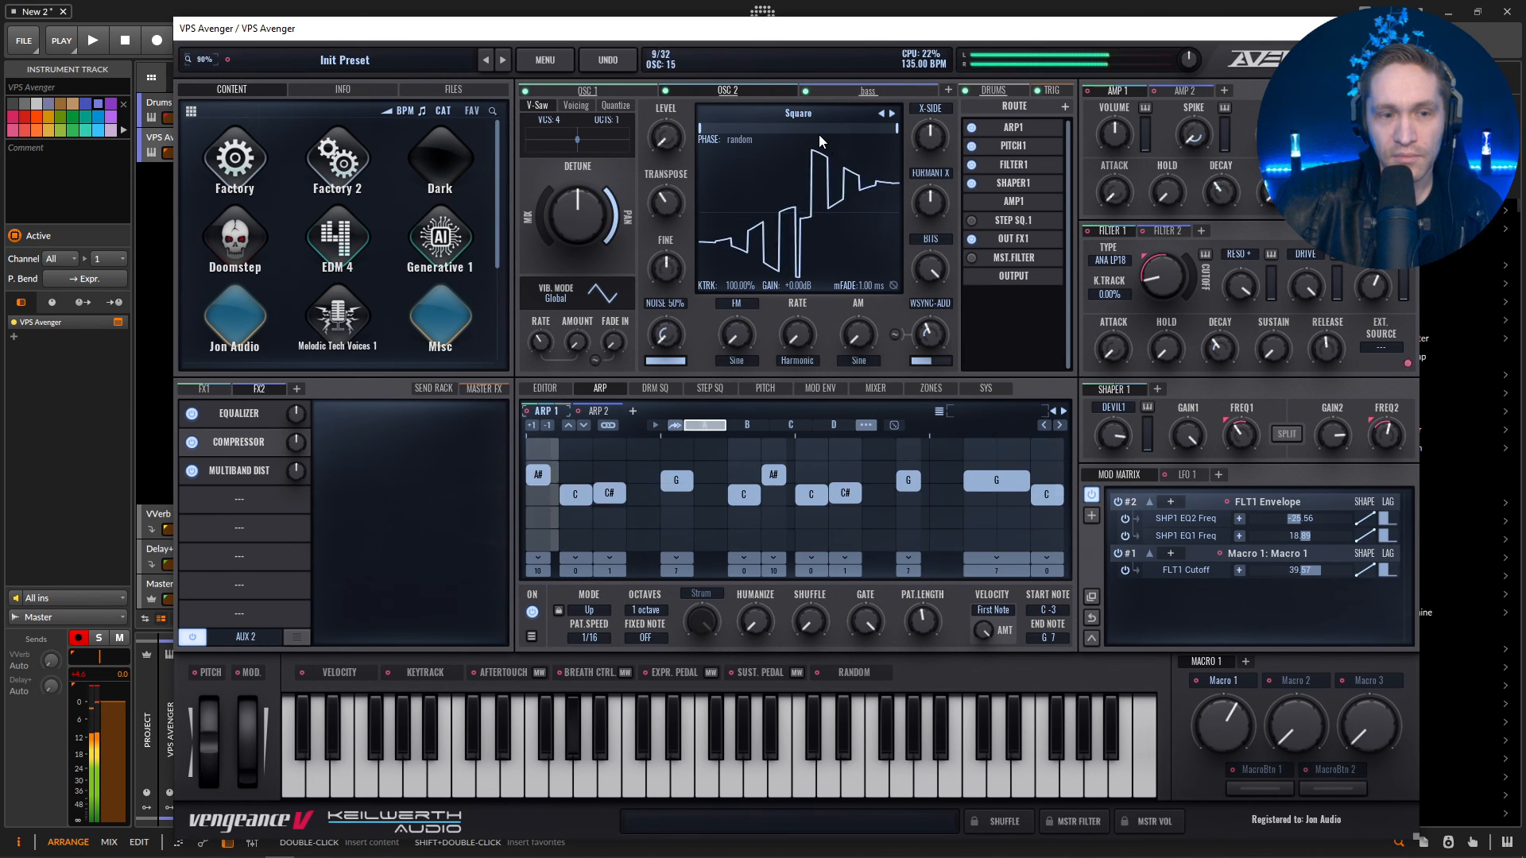
Raise Filter 1's cutoff and set LFO 1's shape to Random Square.
mouse_move(1158, 288)
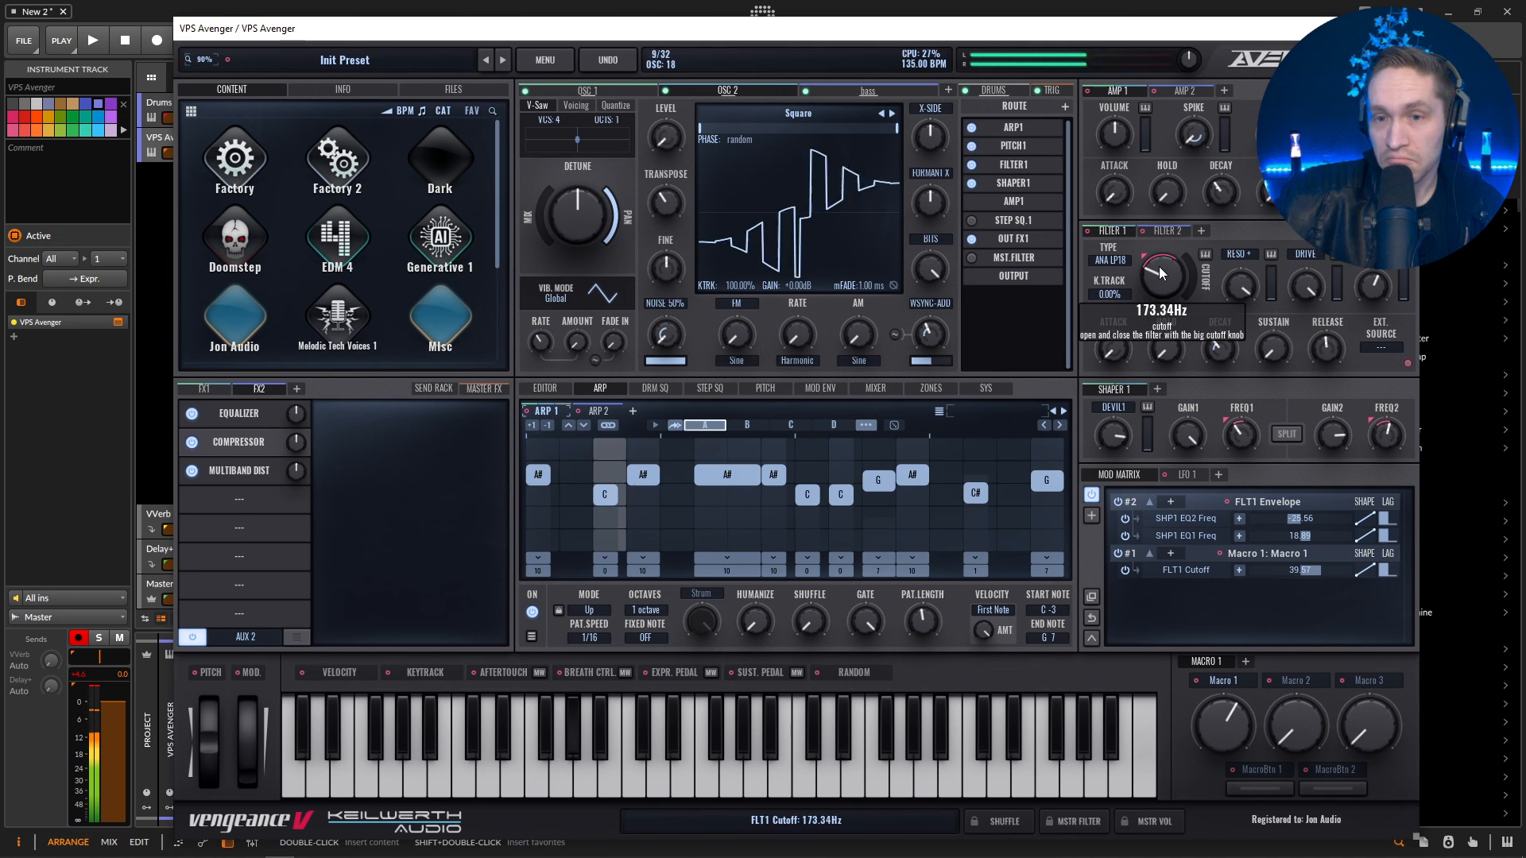
drag(1159, 288, 1170, 264)
click(1181, 474)
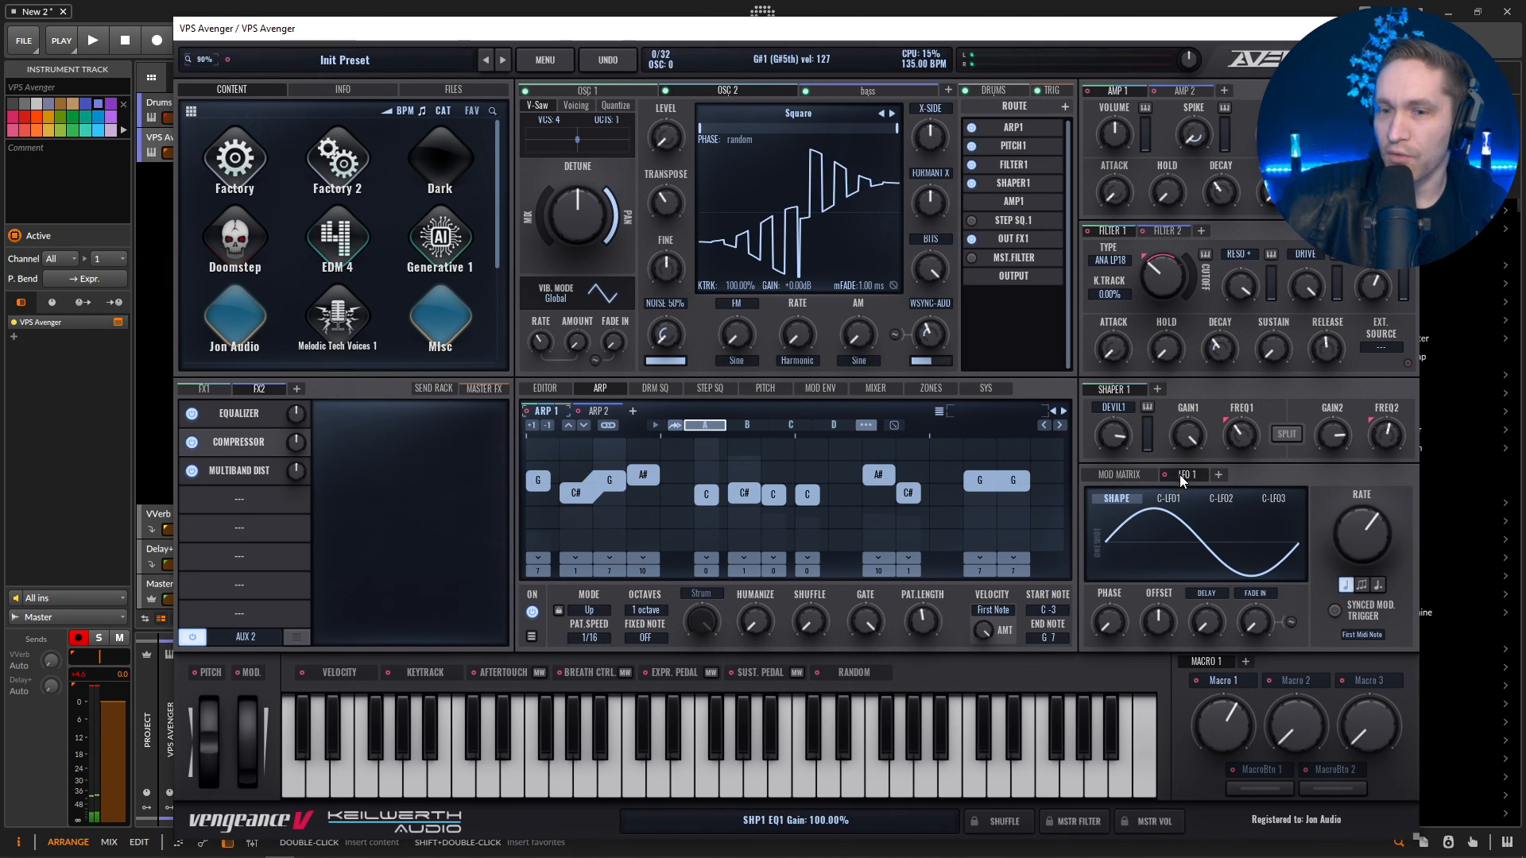
click(1227, 542)
click(1213, 562)
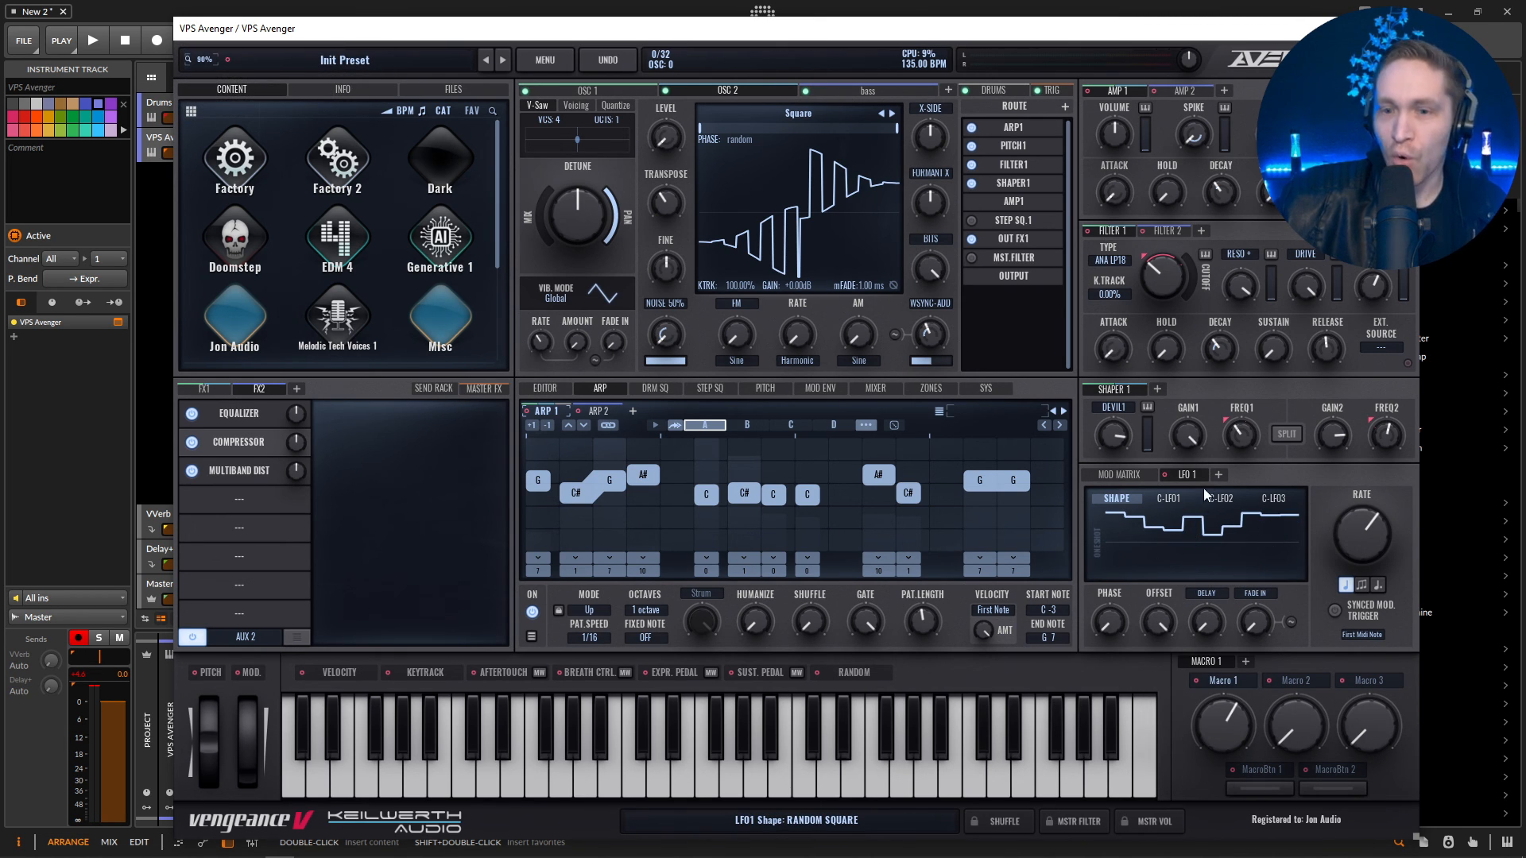
Modulate Filter 1's cutoff with LFO 1 at an amount of about 26.
drag(1165, 469, 1162, 274)
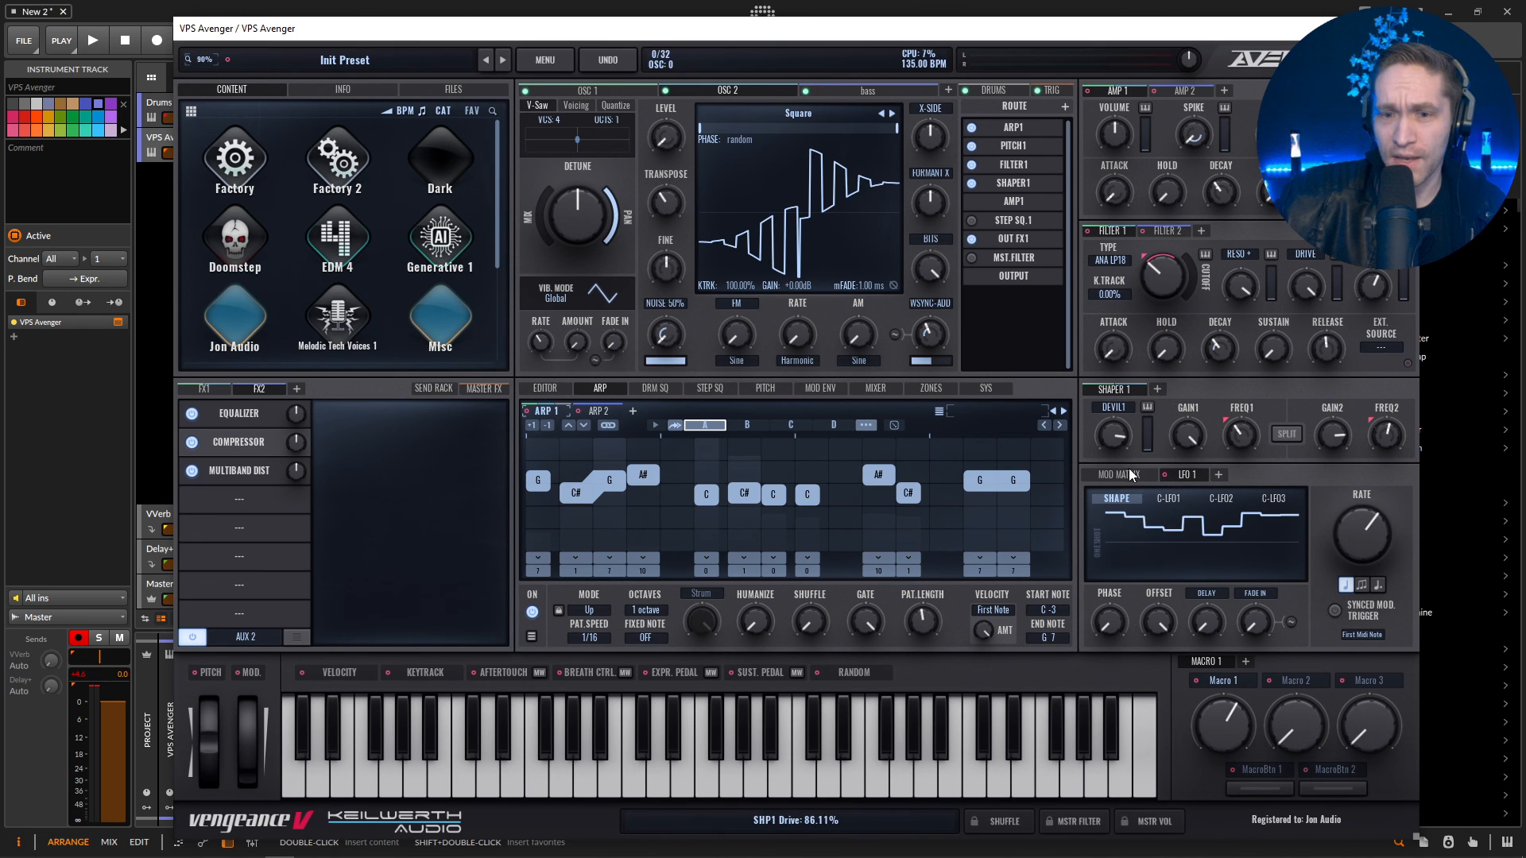
click(1127, 473)
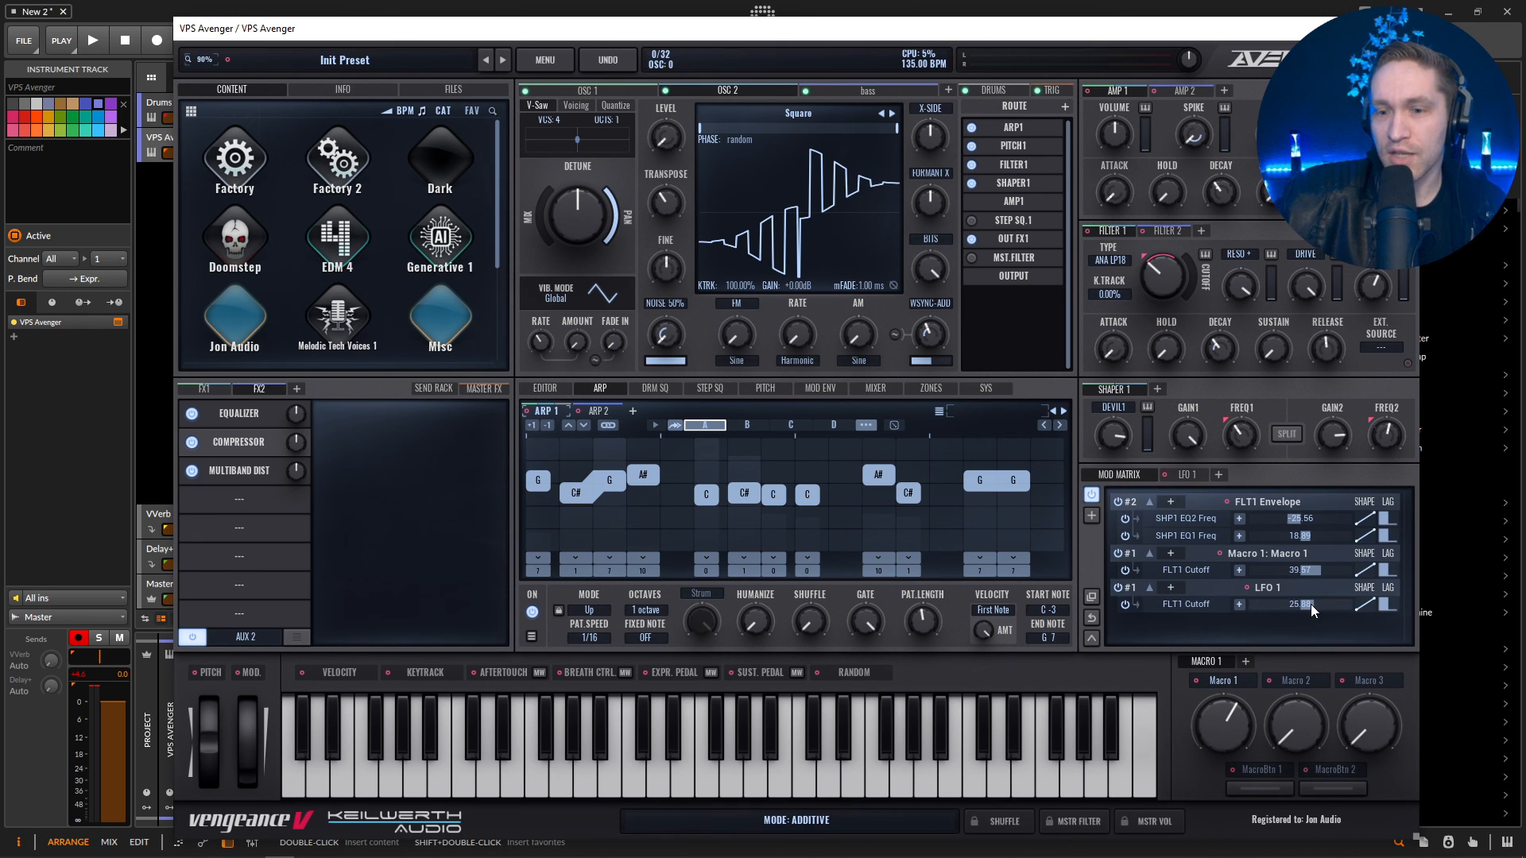
drag(1311, 607, 1315, 607)
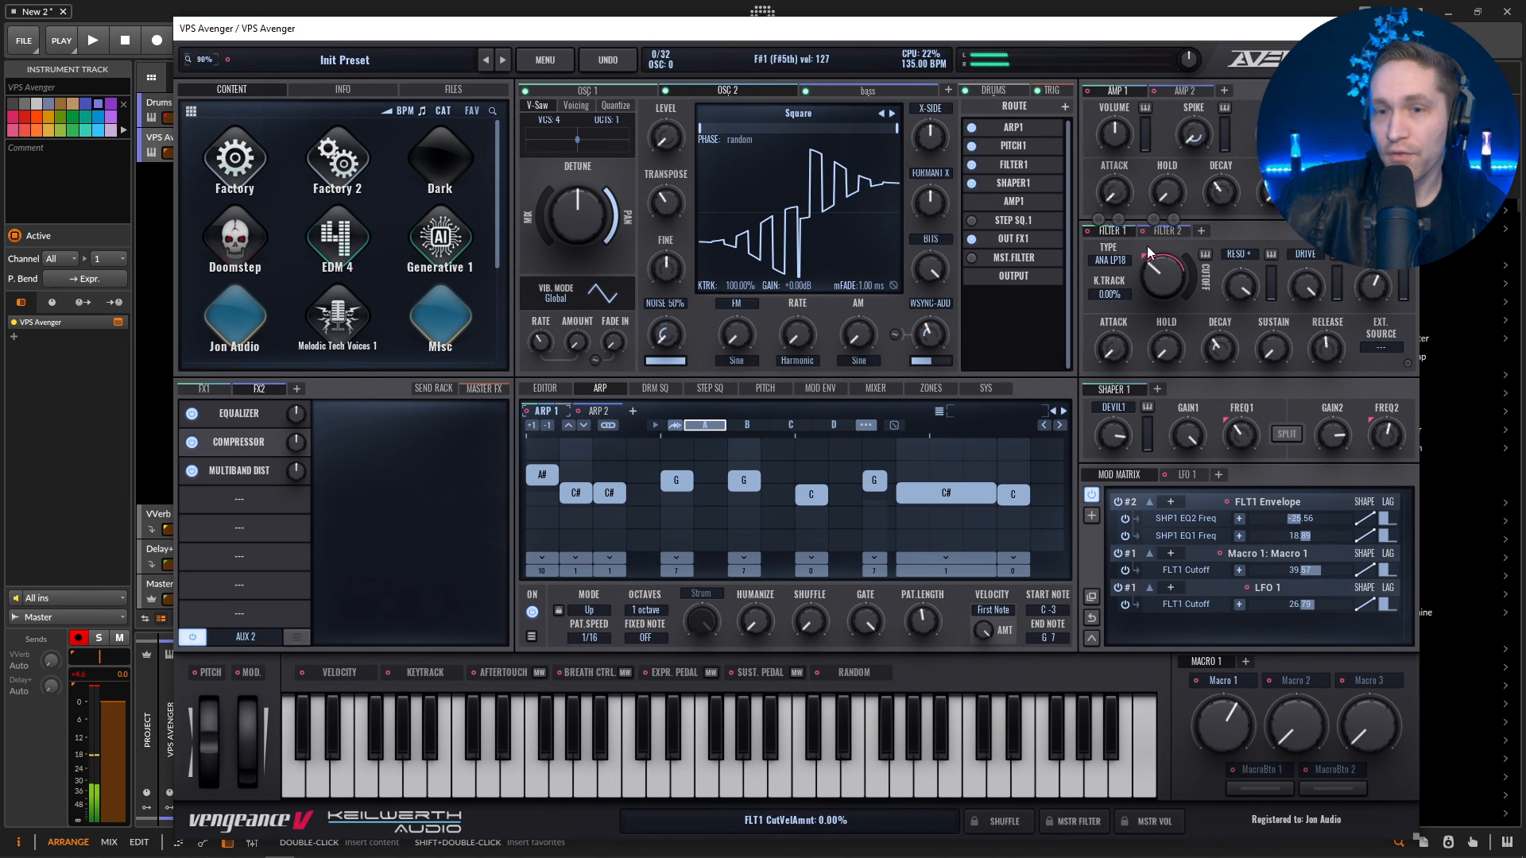
Enable the master filter, set its type to the NEX HP24 high-pass and turn its cutoff to minimum.
click(1200, 233)
click(1097, 253)
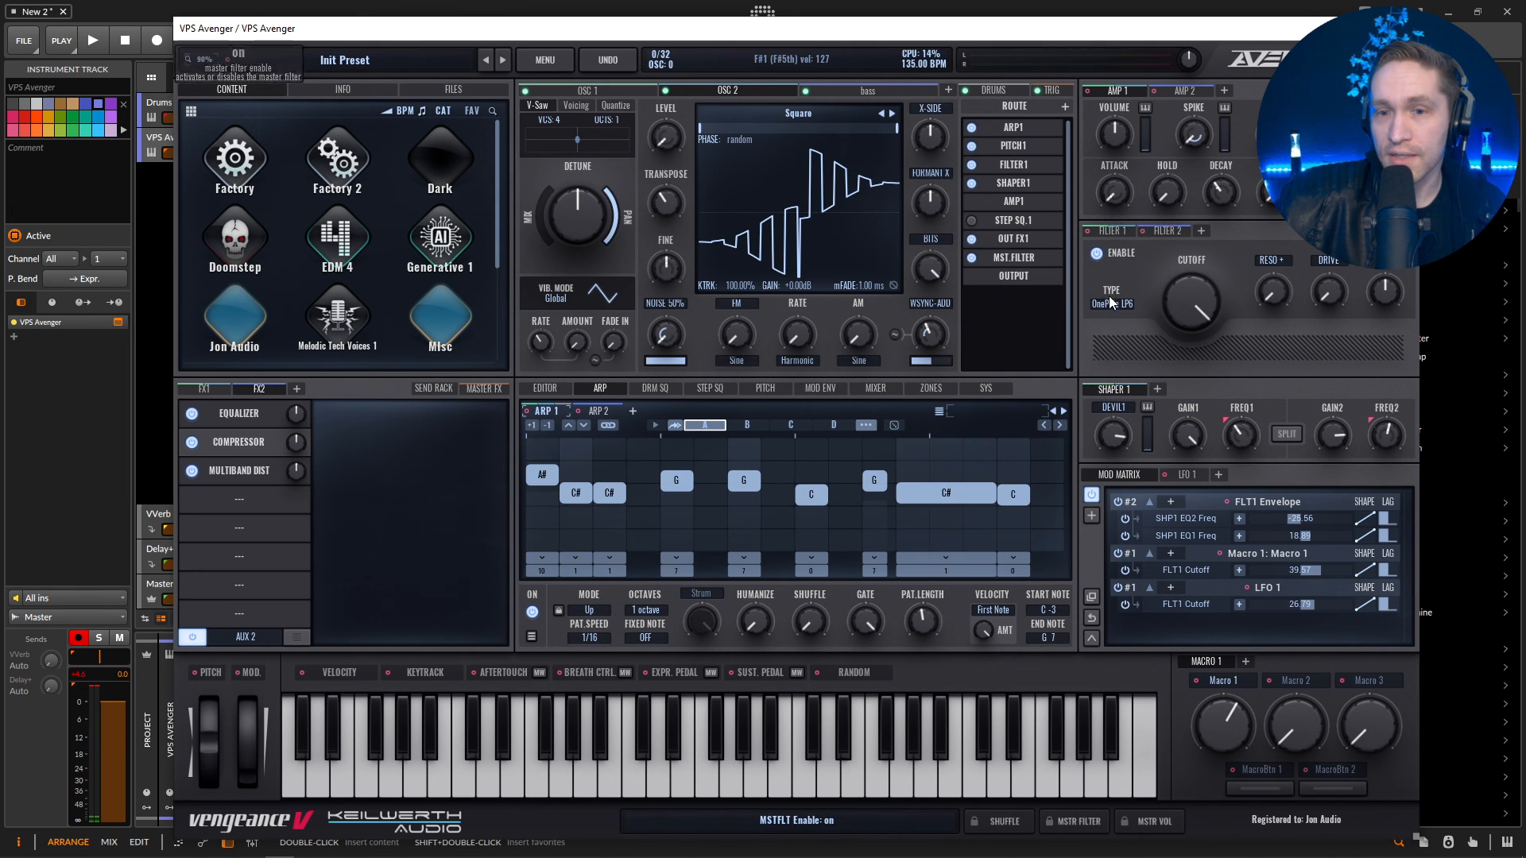
click(1112, 304)
mouse_move(1125, 335)
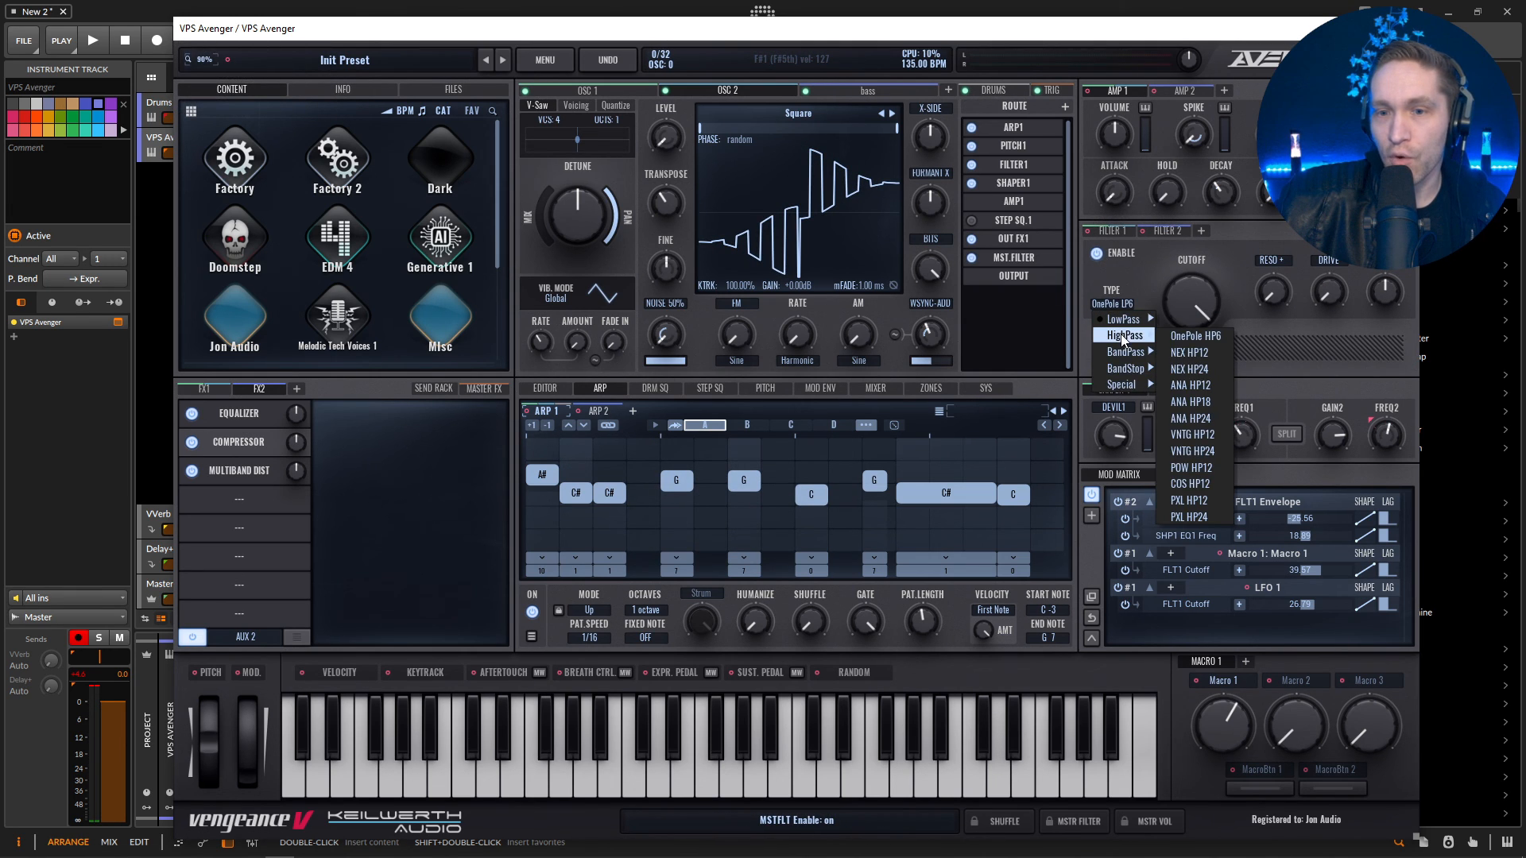
click(1213, 371)
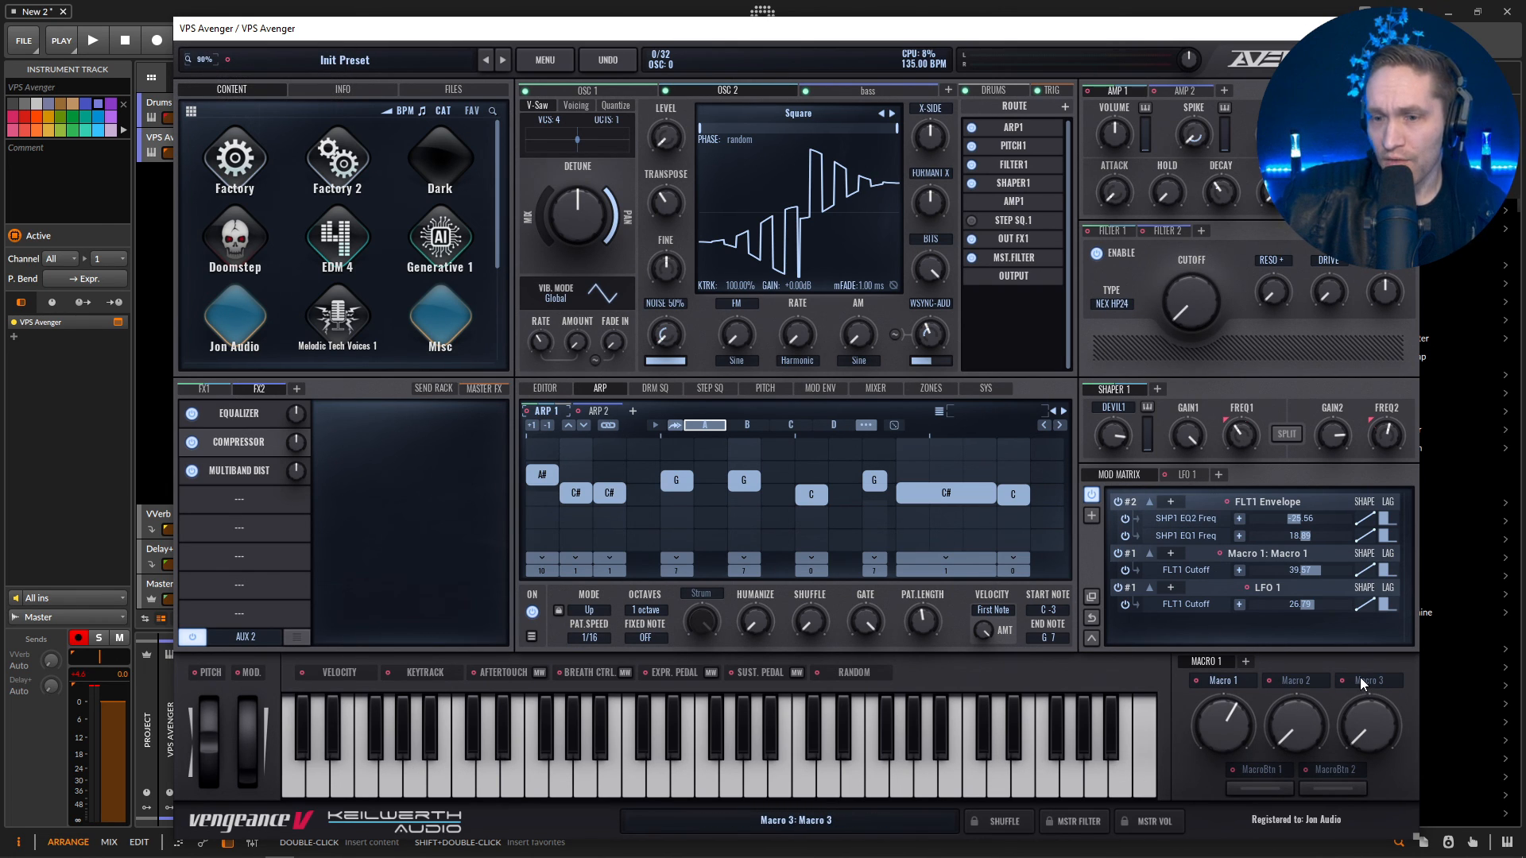
Assign Macro 3 to the master filter's cutoff, raise the macro to 100% and set the modulation amount to about 95.
drag(1349, 685, 1190, 302)
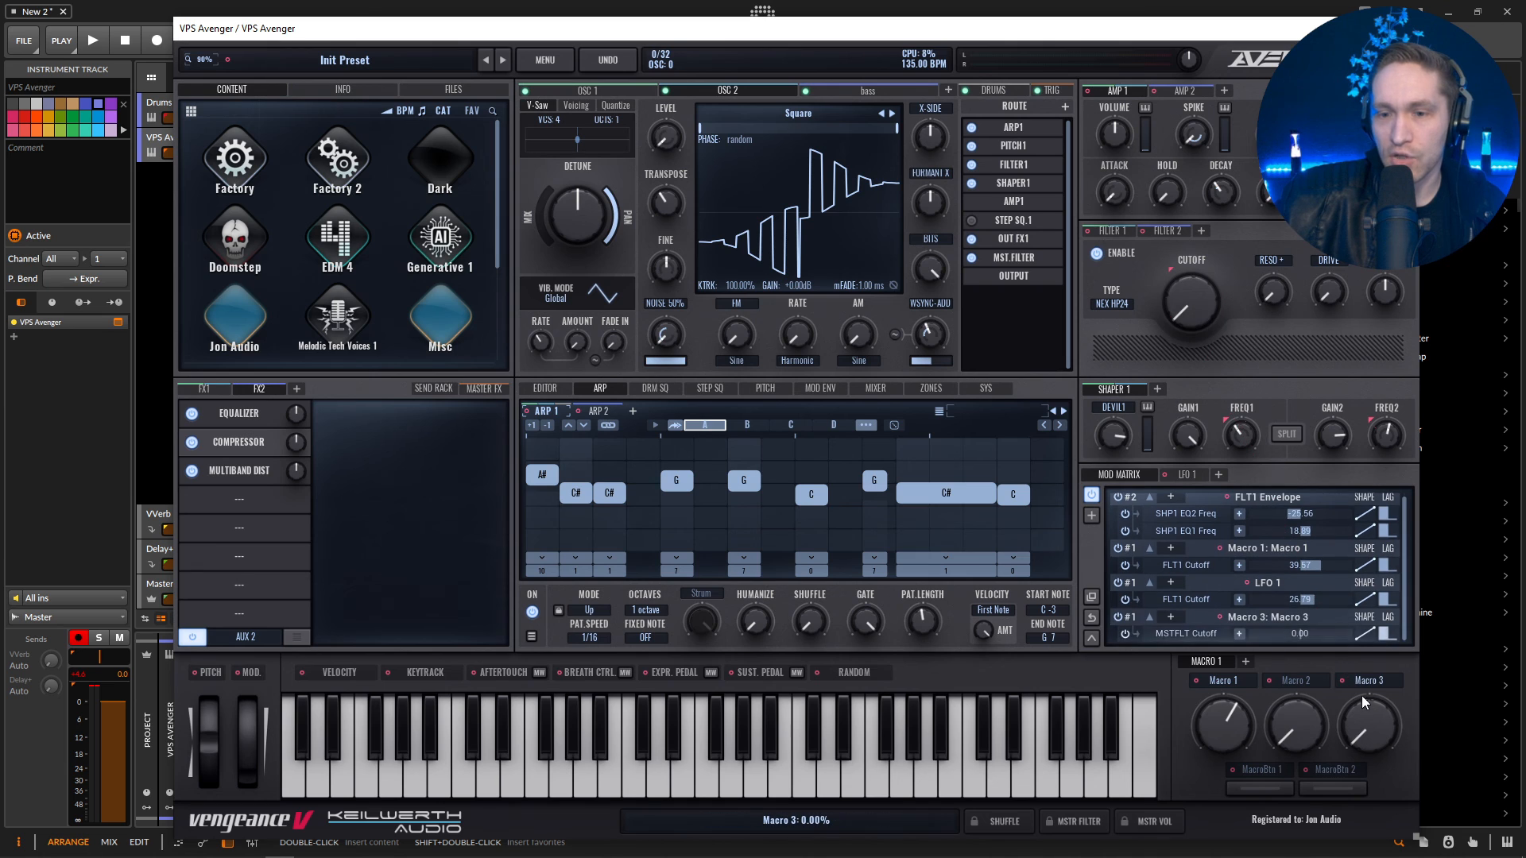
drag(1301, 633, 1336, 633)
drag(1369, 725, 1363, 507)
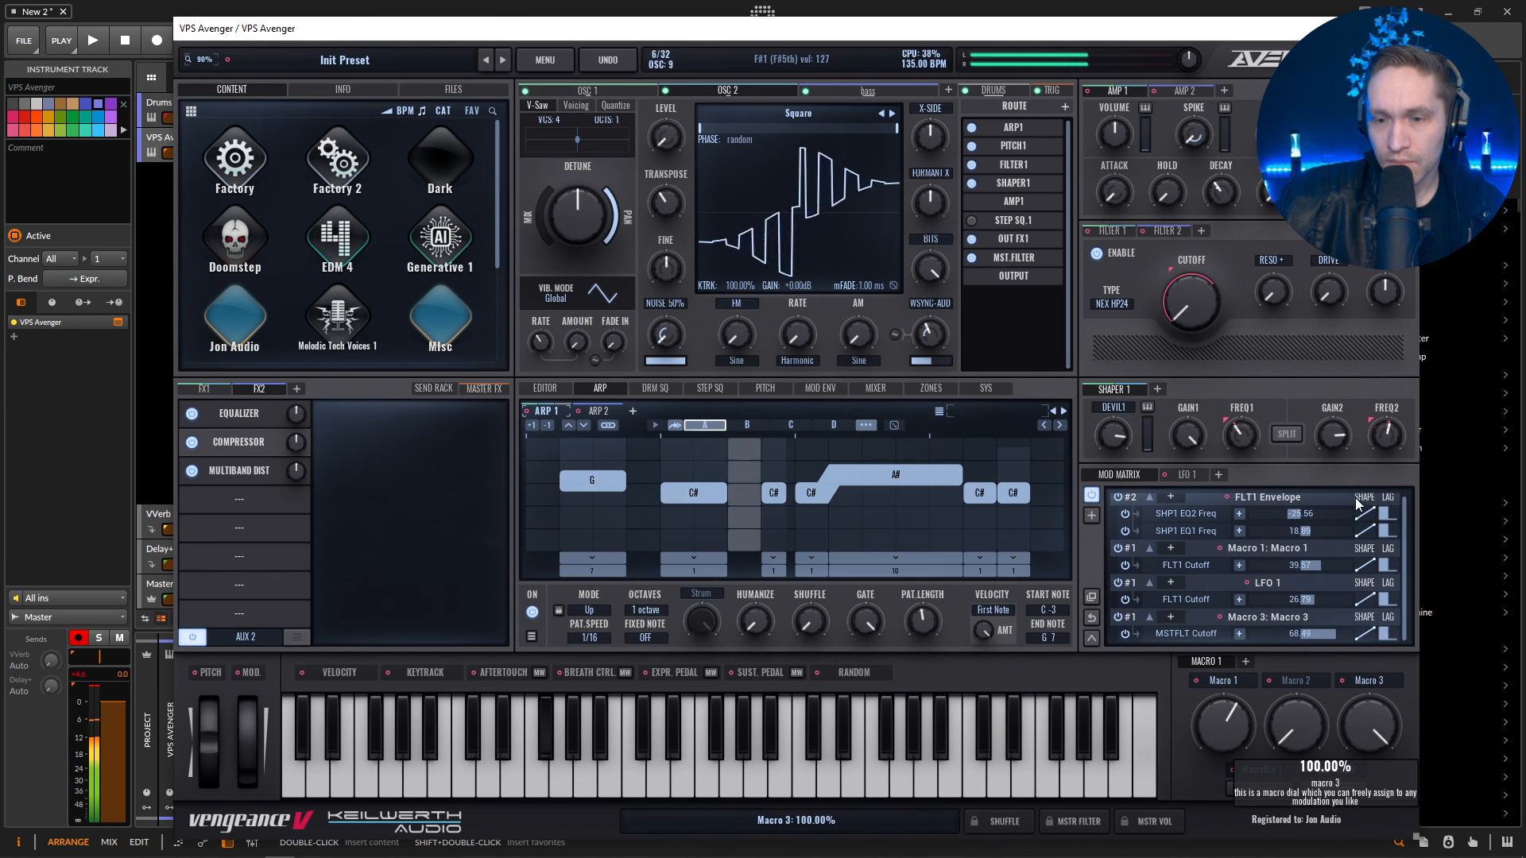
drag(1335, 637, 1350, 636)
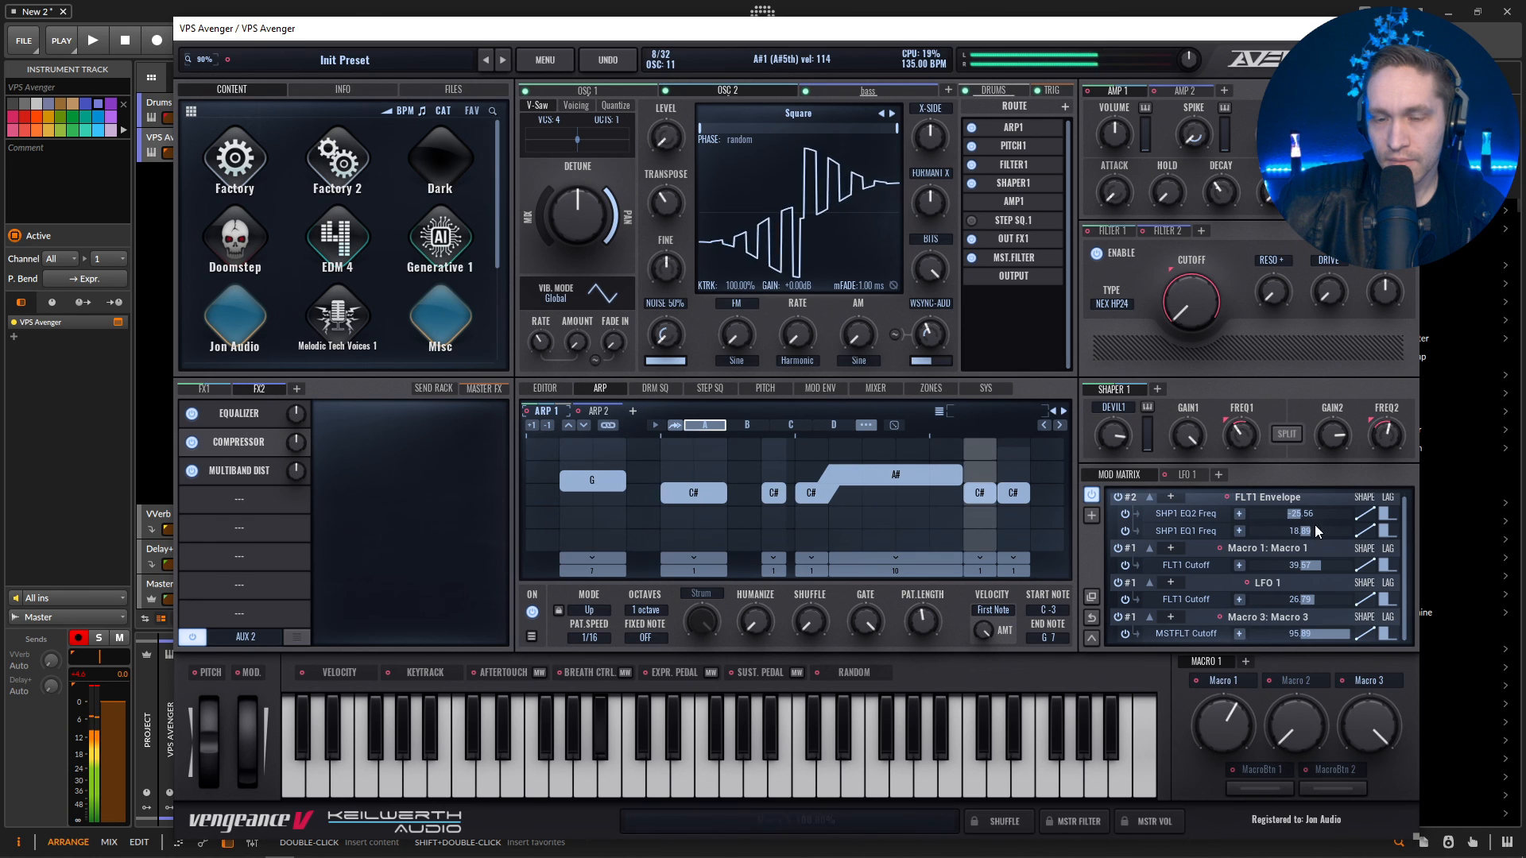